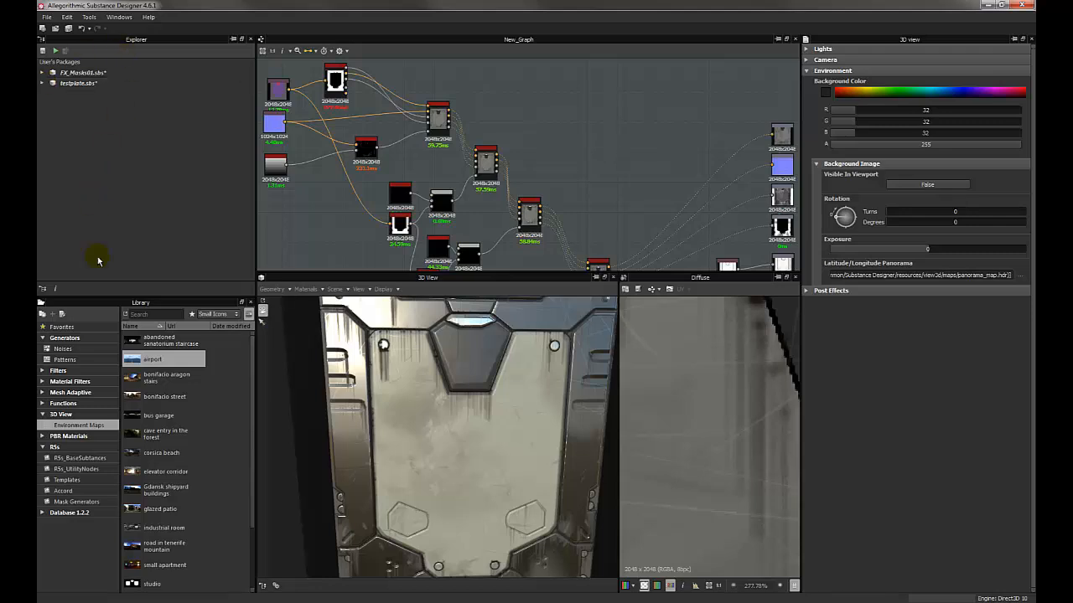
List the Mesh Adaptive library nodes and examine the streaks and weathering on the plate in the 3D view.
click(71, 393)
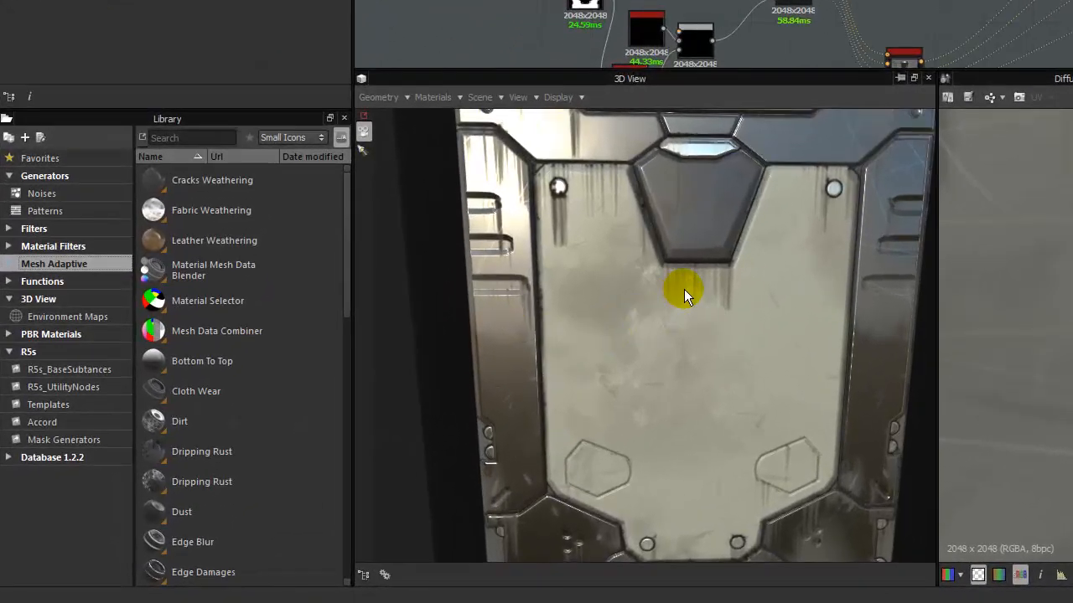
drag(462, 409, 457, 410)
scroll(456, 410, up, 3)
scroll(677, 290, up, 2)
drag(590, 315, 666, 283)
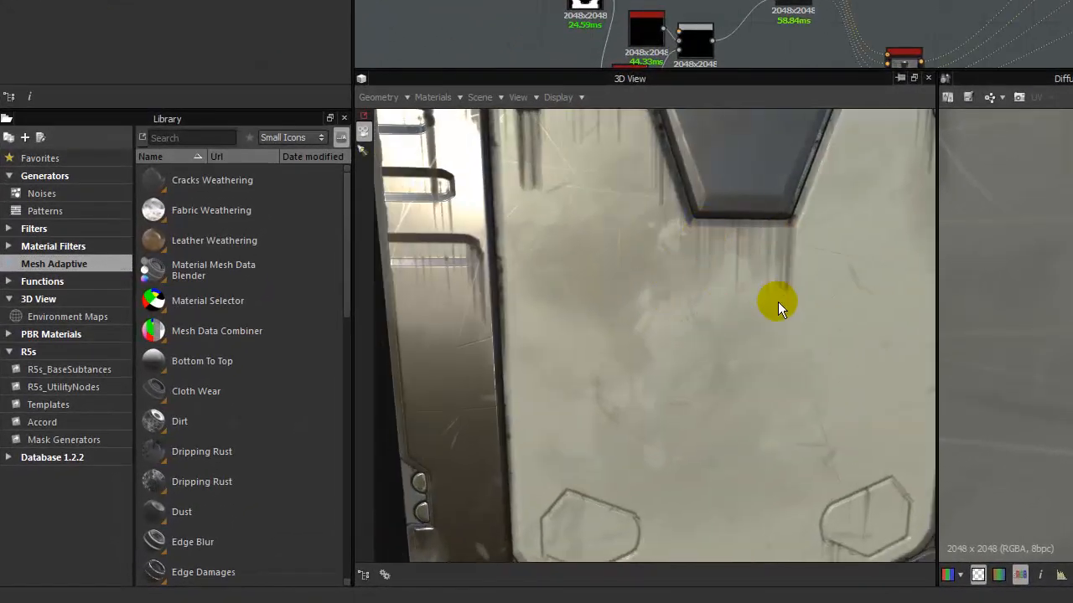
drag(778, 301, 689, 245)
middle_drag(689, 246, 570, 300)
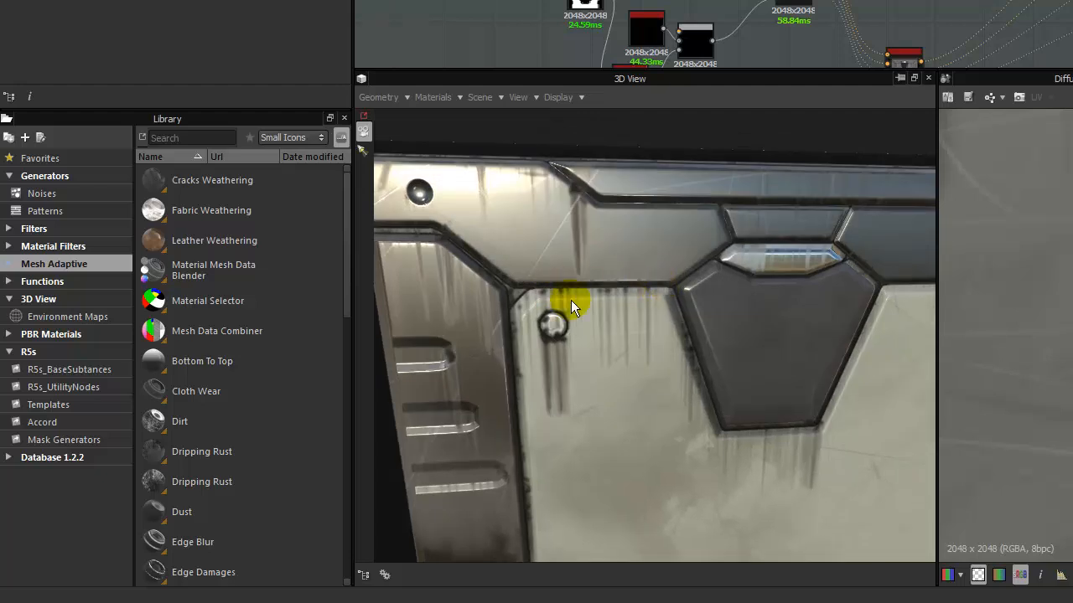
Expand the Mesh Adaptive category and browse its weathering nodes from Dripping Rust through Leaks.
click(12, 266)
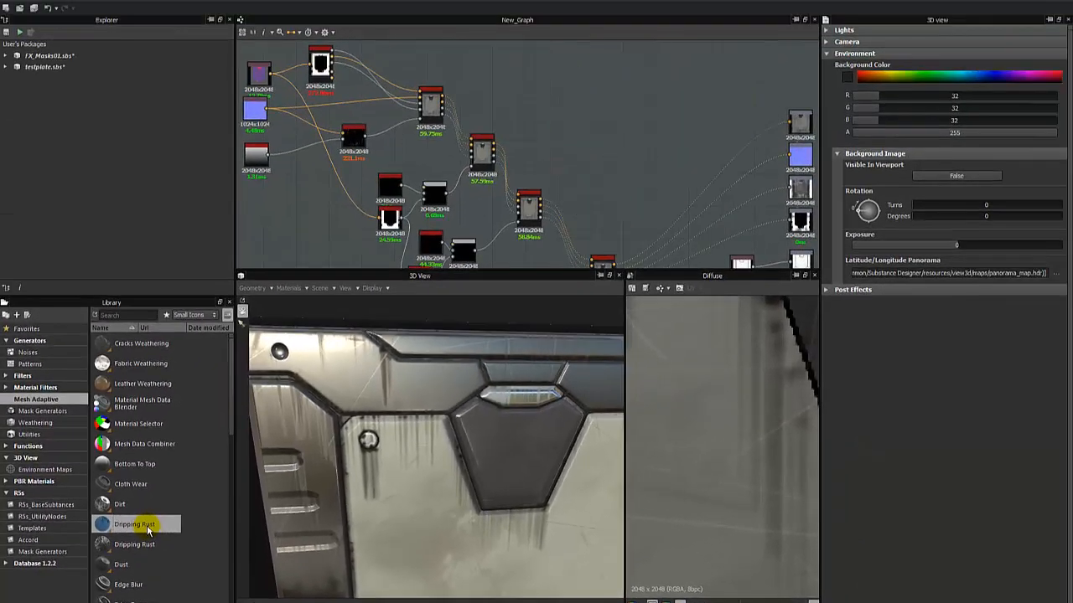
scroll(207, 470, down, 4)
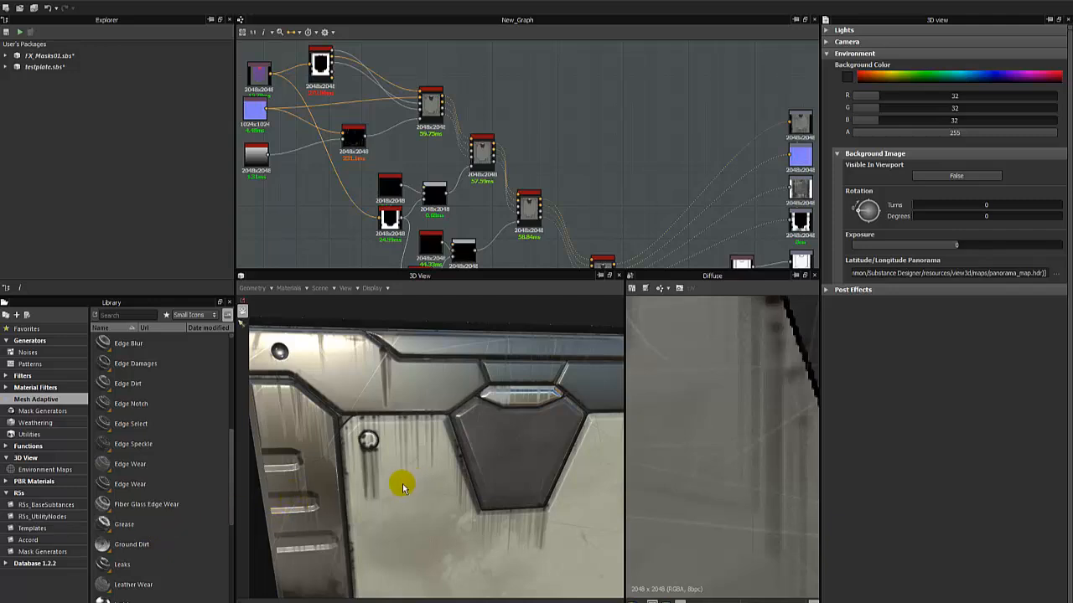
scroll(429, 452, down, 5)
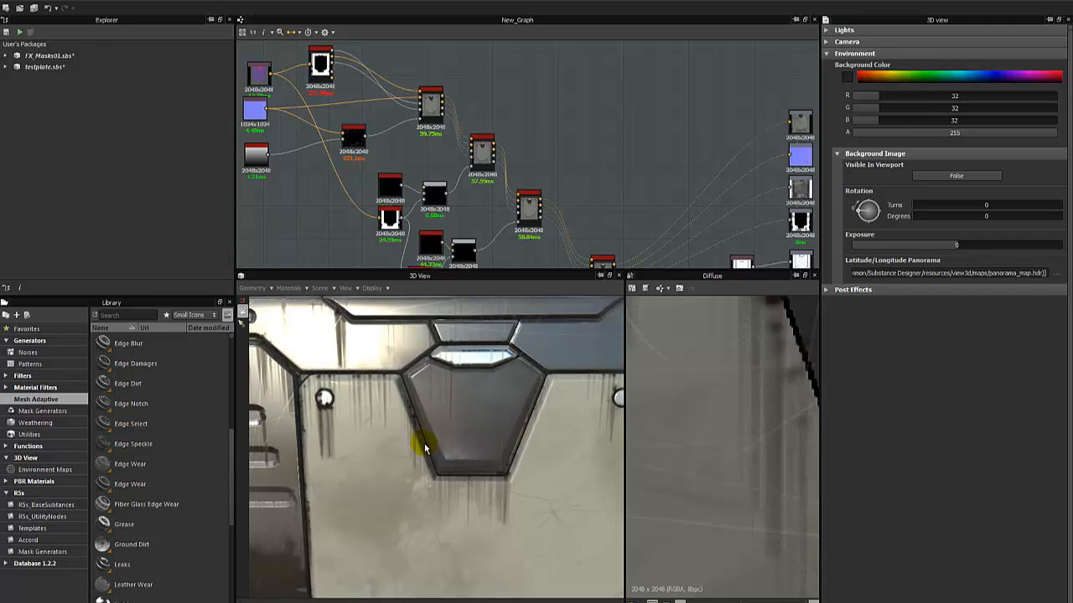
Examine the whole plate in 3D and the node chain leading to the outputs of New_Graph.
middle_drag(411, 496, 414, 455)
ctrl+shift+right_drag(418, 461, 453, 503)
middle_drag(447, 473, 454, 475)
middle_drag(465, 422, 466, 442)
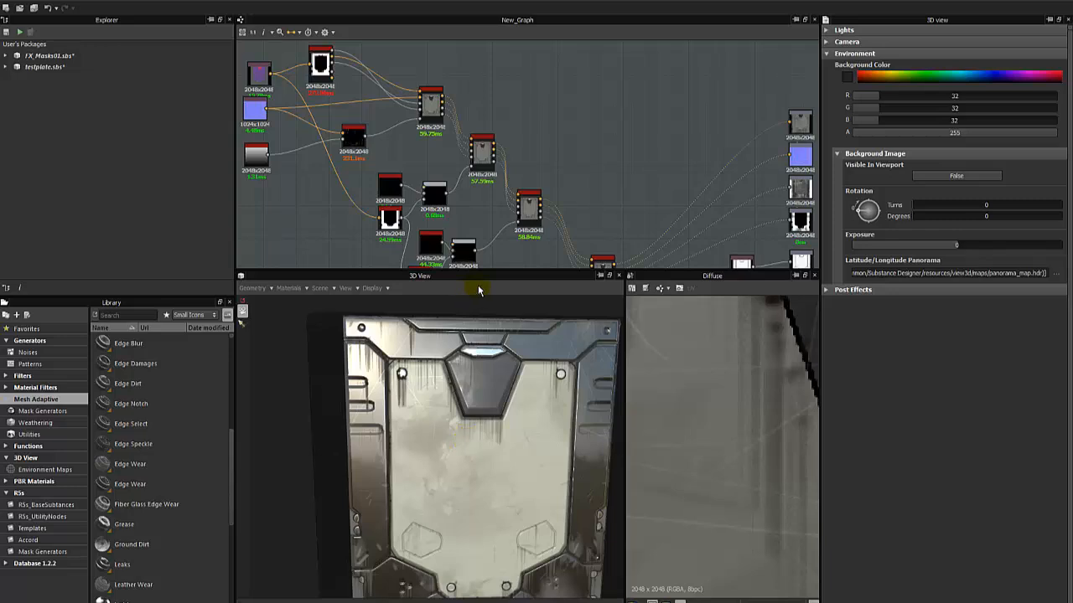
middle_drag(645, 188, 510, 122)
scroll(512, 120, down, 2)
drag(539, 65, 660, 190)
click(584, 242)
Examine the leak streaks below the rivet, along the panel edges and under the central inset of the 3D plate.
drag(439, 430, 390, 404)
scroll(389, 404, up, 3)
middle_drag(371, 395, 425, 422)
scroll(424, 421, up, 2)
drag(424, 423, 441, 412)
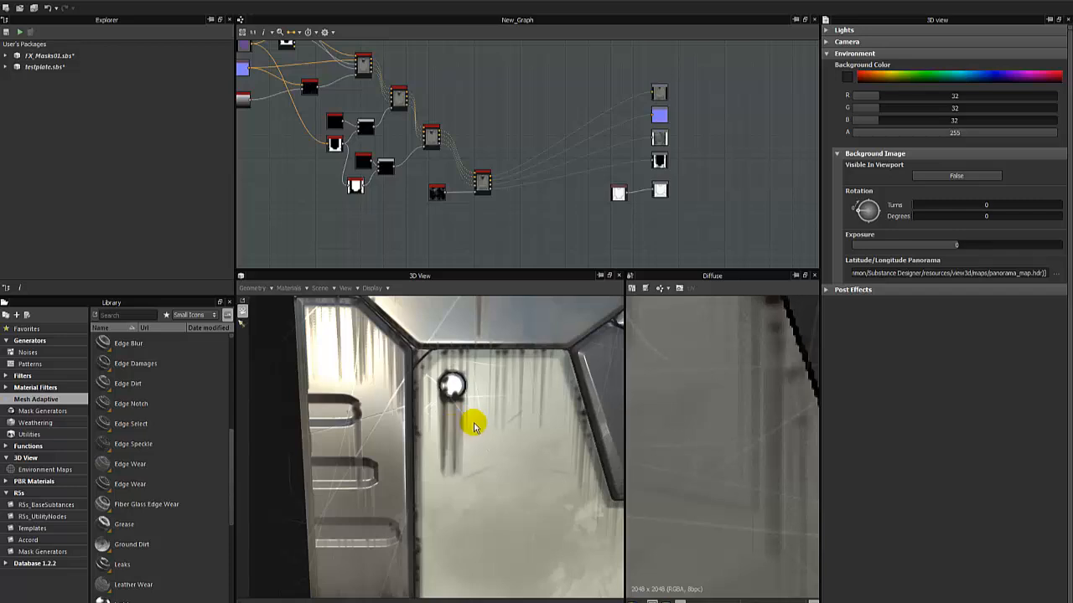
middle_drag(486, 422, 478, 424)
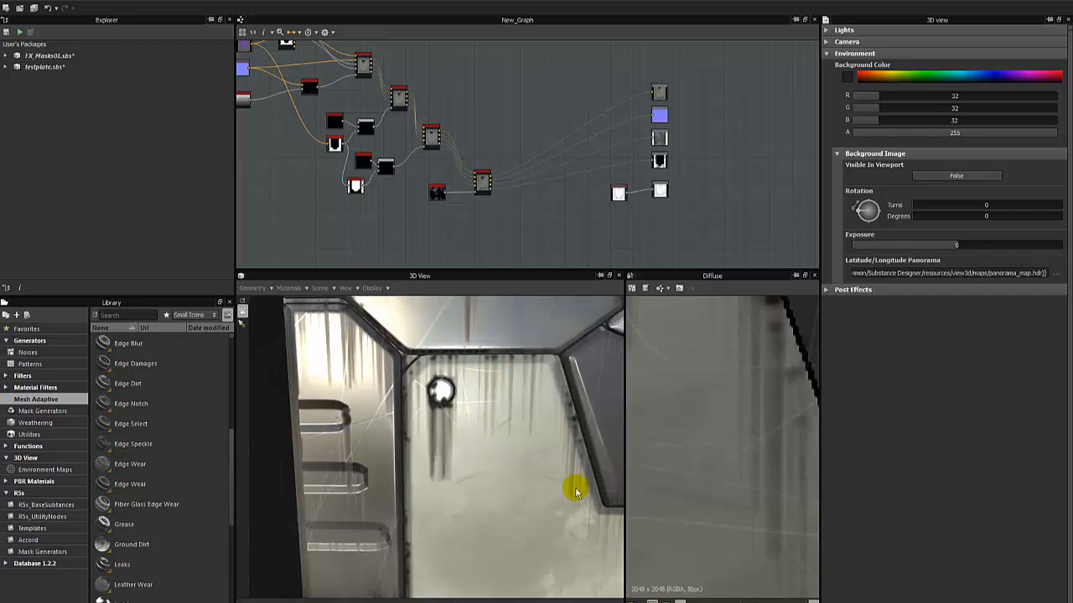
middle_drag(573, 486, 540, 481)
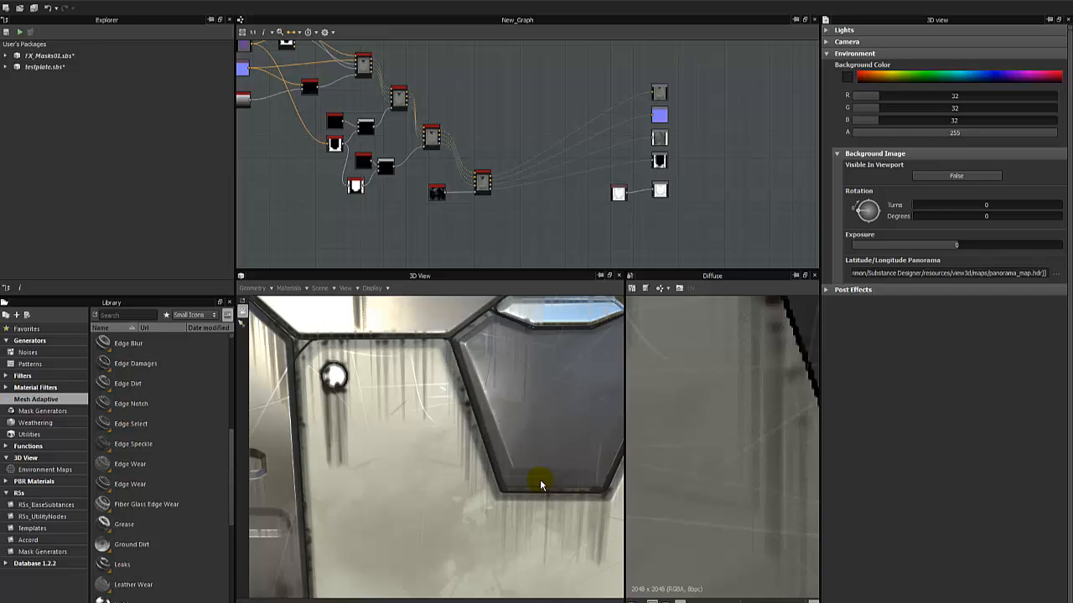
scroll(541, 484, down, 3)
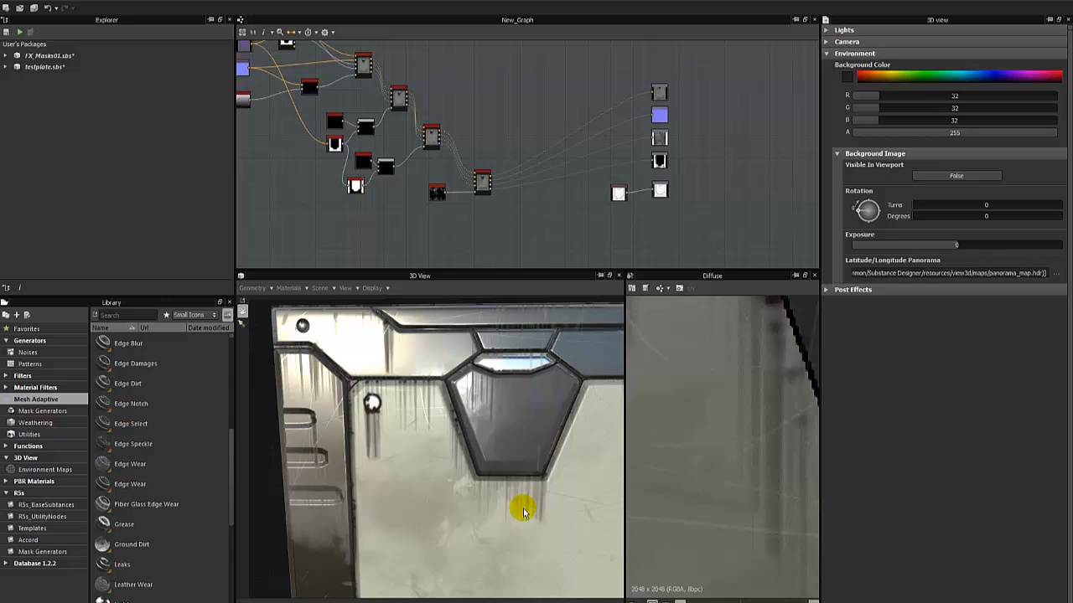
scroll(468, 520, down, 4)
middle_drag(469, 519, 475, 472)
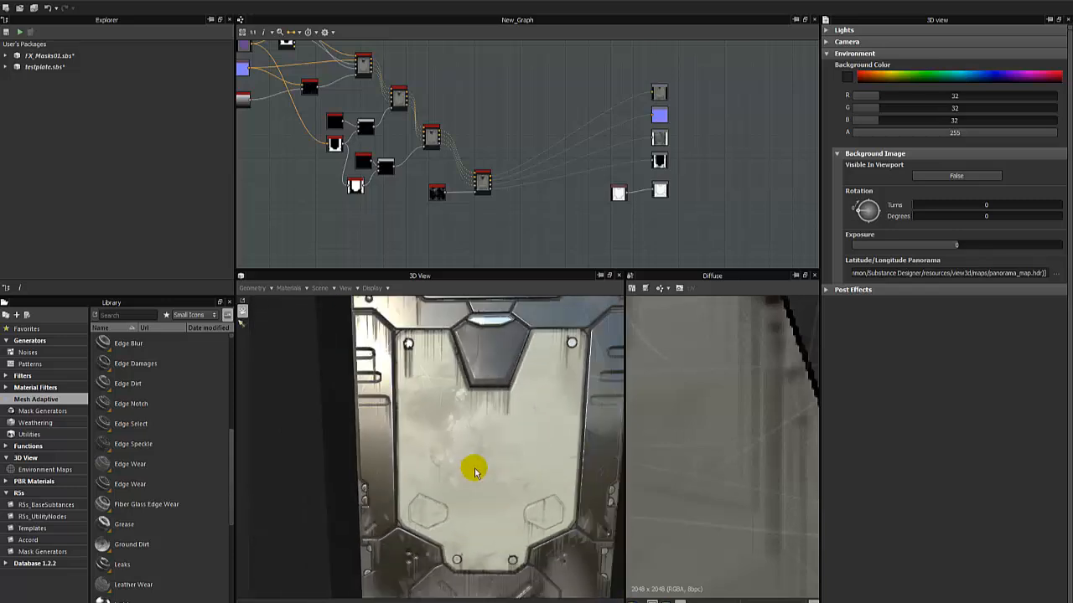
scroll(431, 407, up, 5)
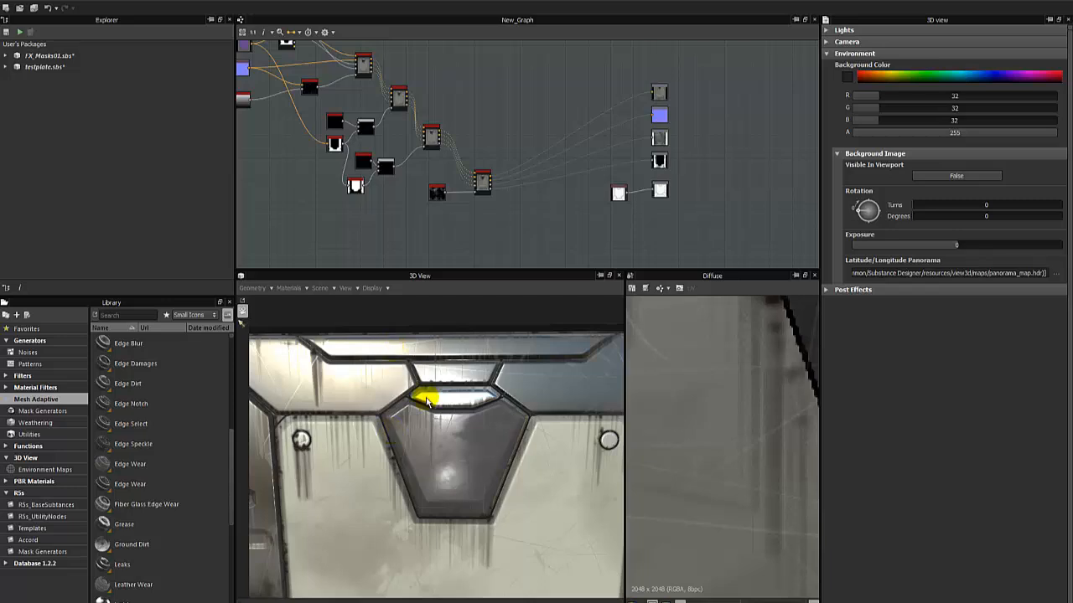
scroll(426, 397, down, 5)
drag(435, 427, 382, 408)
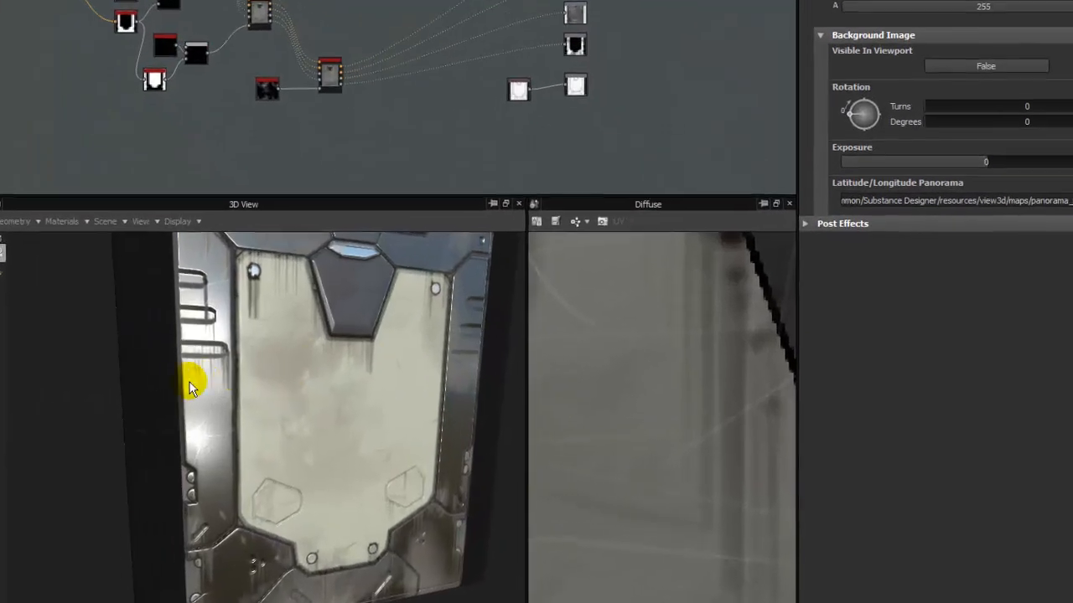
drag(189, 387, 260, 416)
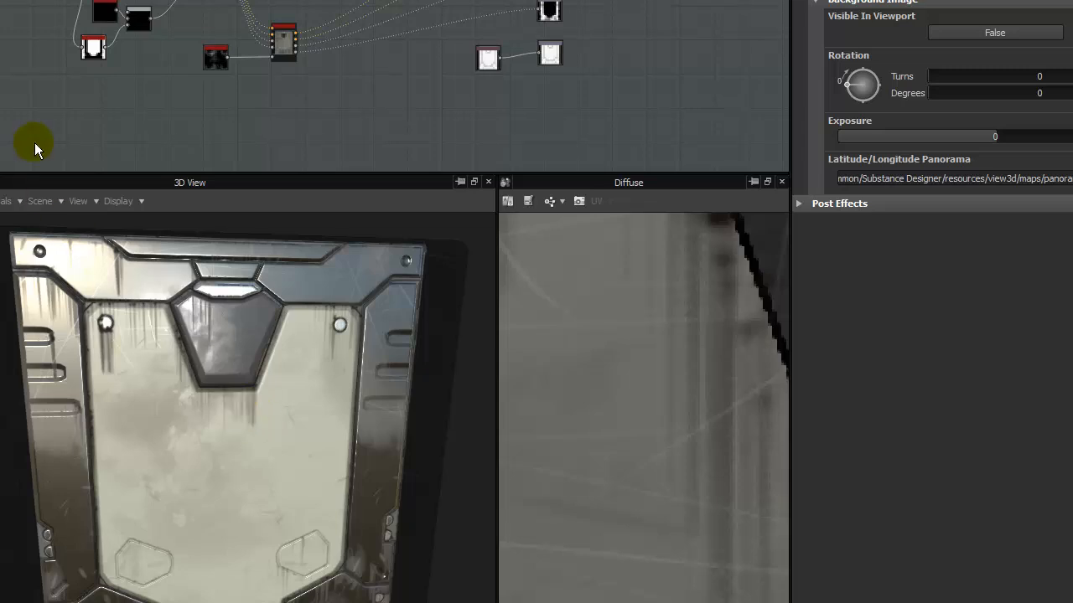
Open the R5s_OilLeaks01 graph from the FX_Masks01 package.
middle_drag(52, 74, 183, 92)
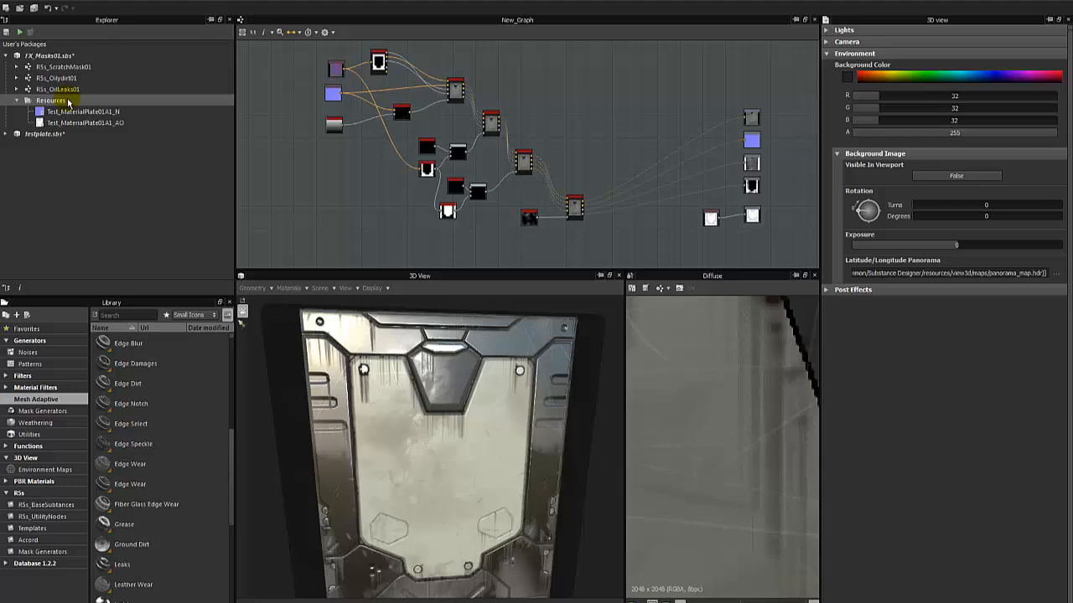
click(18, 91)
click(17, 90)
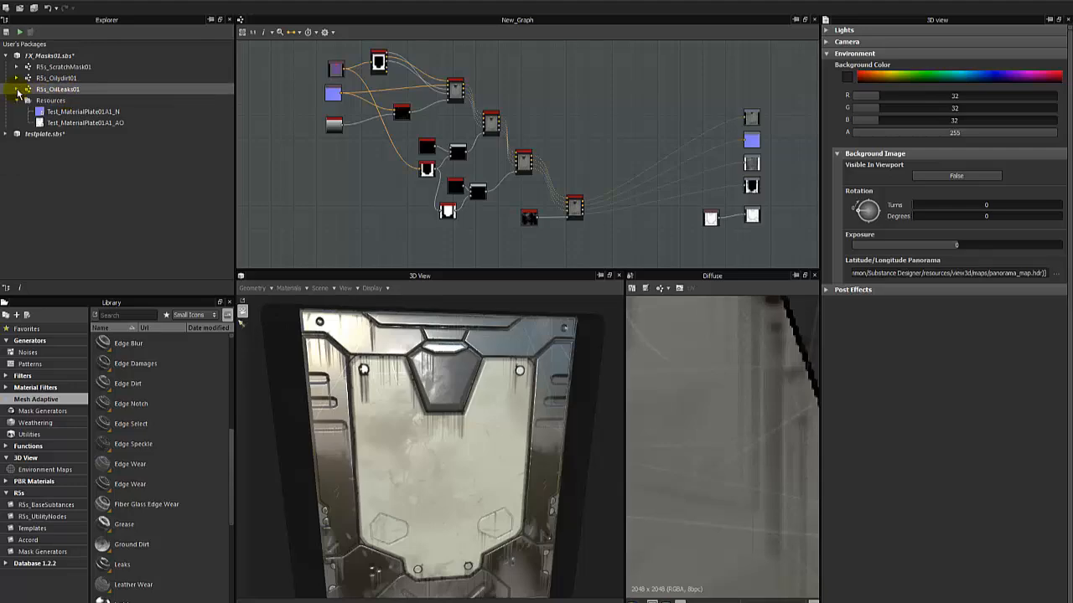
double_click(74, 91)
Preview the FX-Map node of the oil leaks graph and shift the node slightly away from the Blend node.
scroll(646, 173, up, 5)
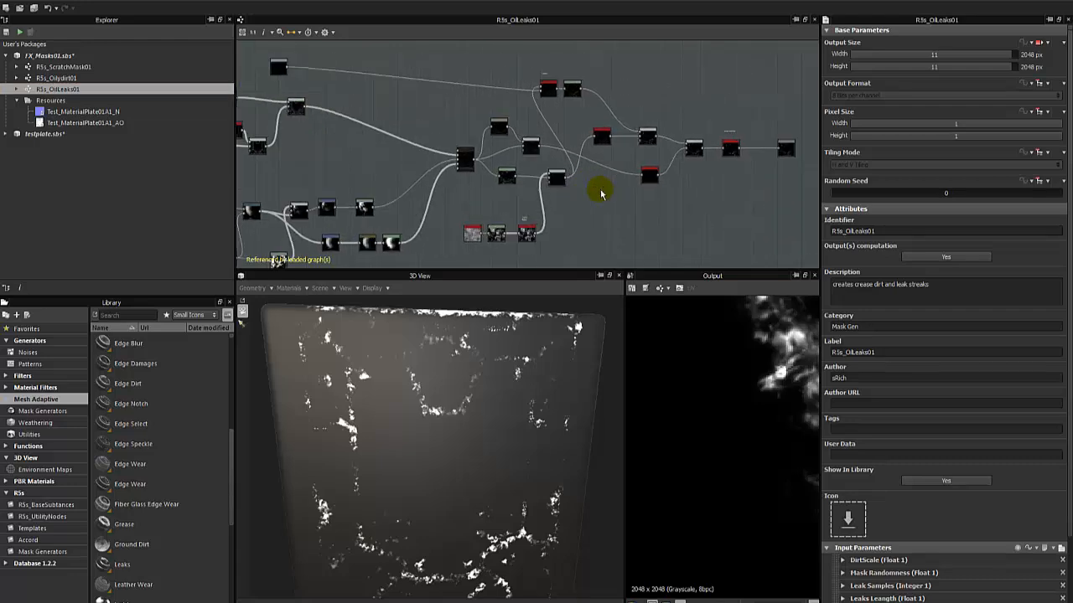
middle_drag(324, 120, 408, 166)
scroll(408, 166, up, 4)
double_click(406, 171)
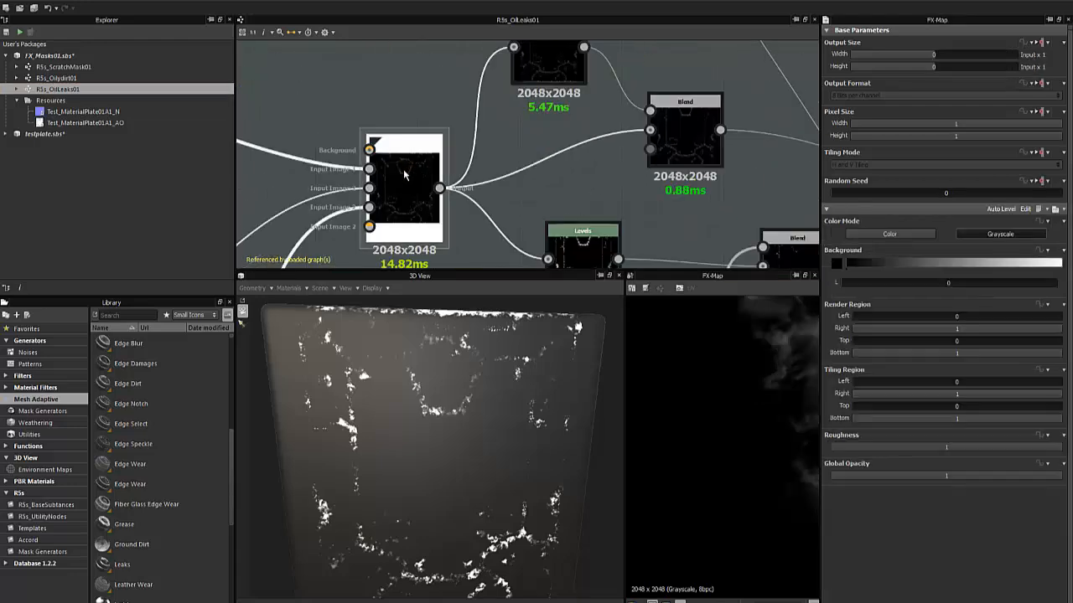
drag(483, 328, 490, 394)
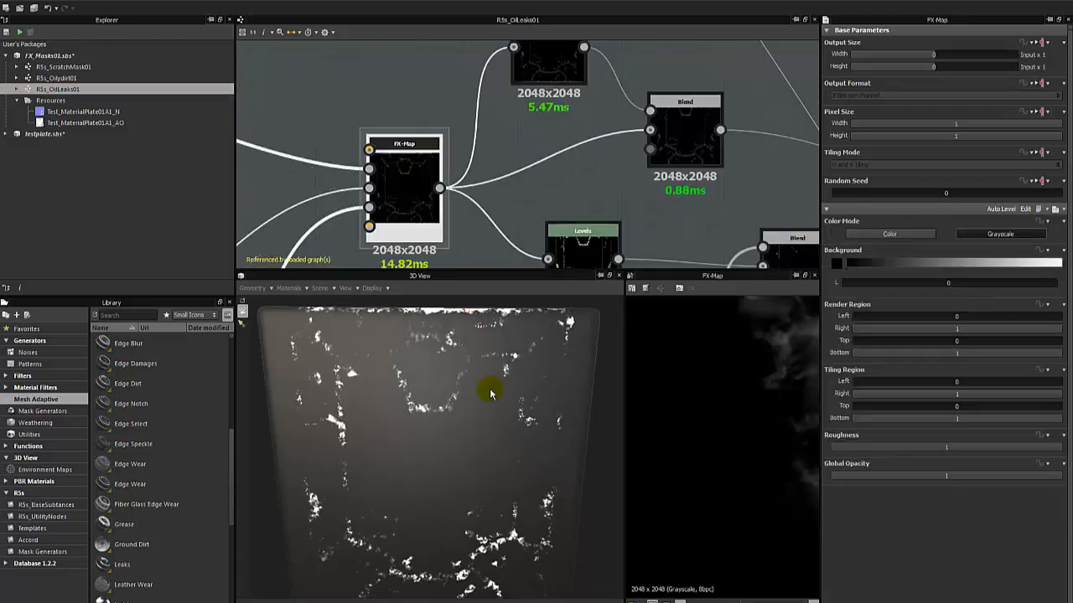
middle_drag(424, 205, 484, 186)
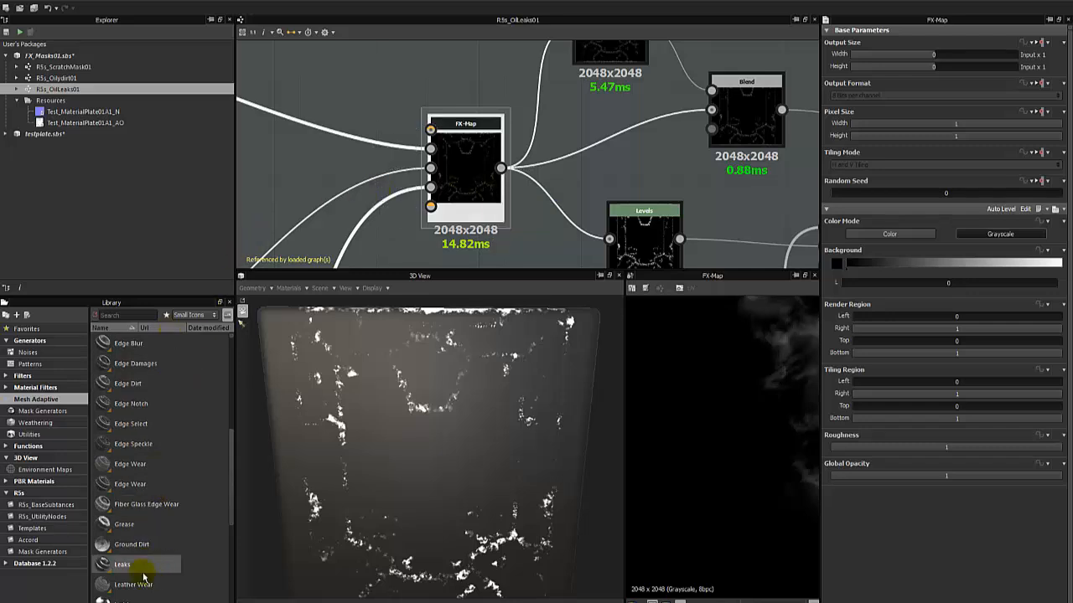
drag(476, 132, 451, 133)
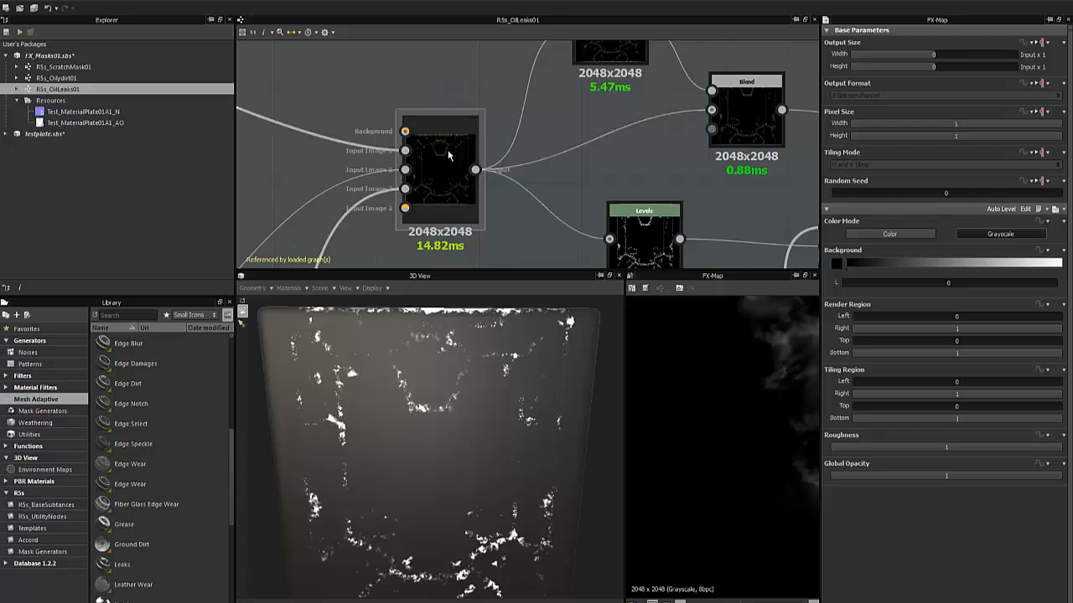
mouse_move(463, 384)
mouse_down()
mouse_move(474, 390)
mouse_move(457, 376)
mouse_up()
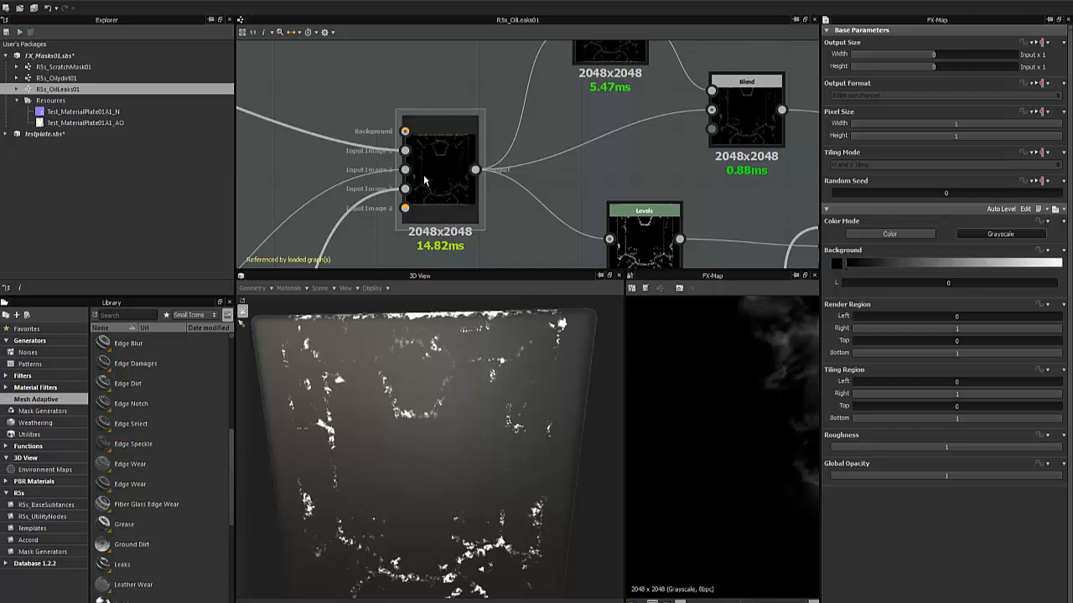
Examine the nodes feeding the FX-Map node and the dirt mask along the plate's creases in 3D.
scroll(423, 180, down, 4)
middle_drag(429, 171, 503, 198)
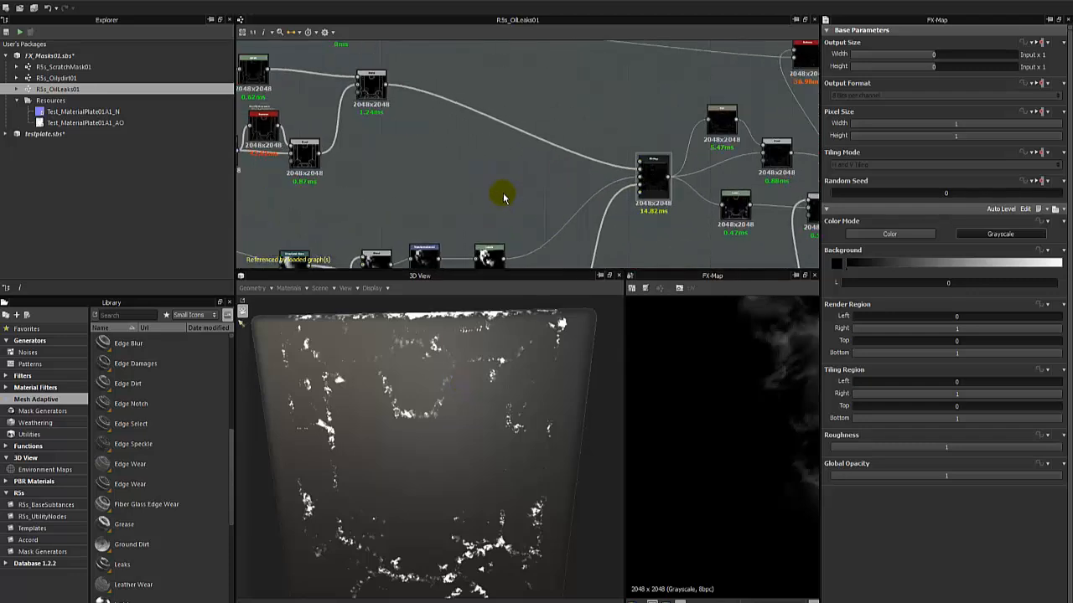
scroll(503, 198, up, 2)
middle_drag(697, 237, 566, 241)
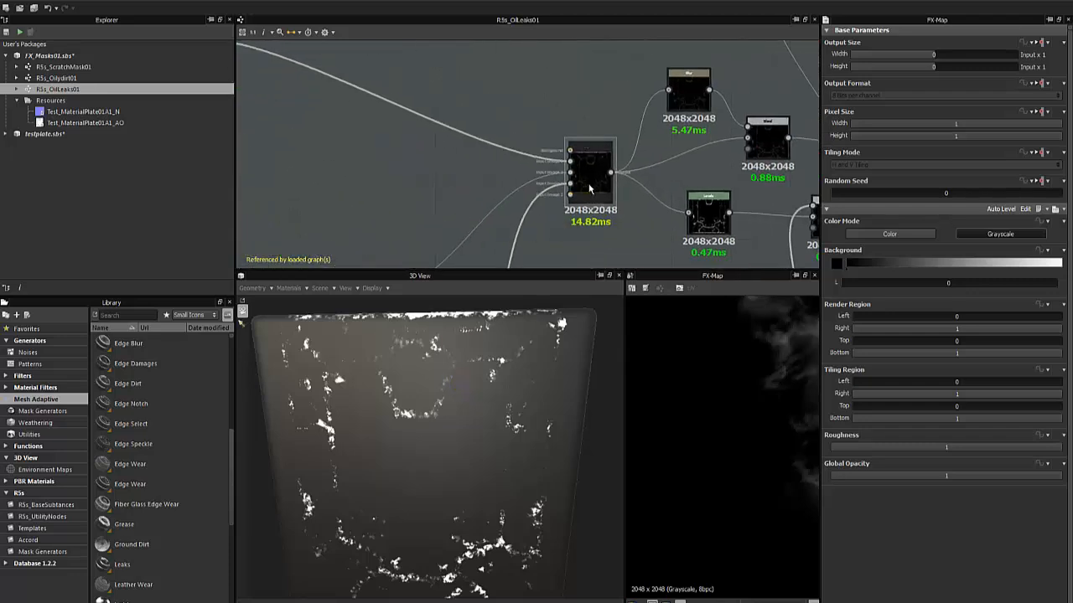
scroll(589, 187, up, 3)
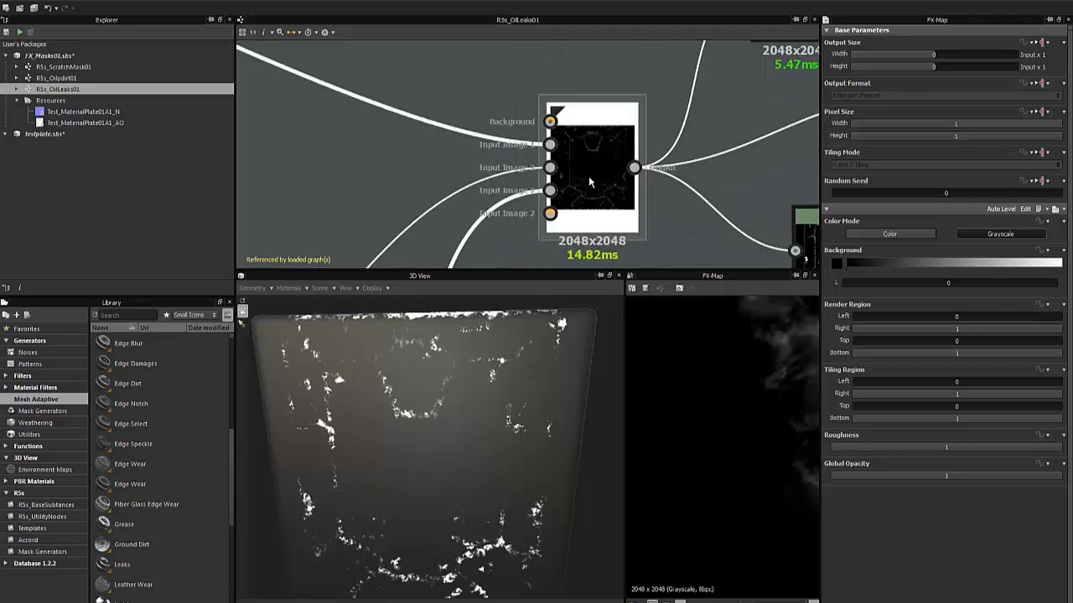
click(461, 402)
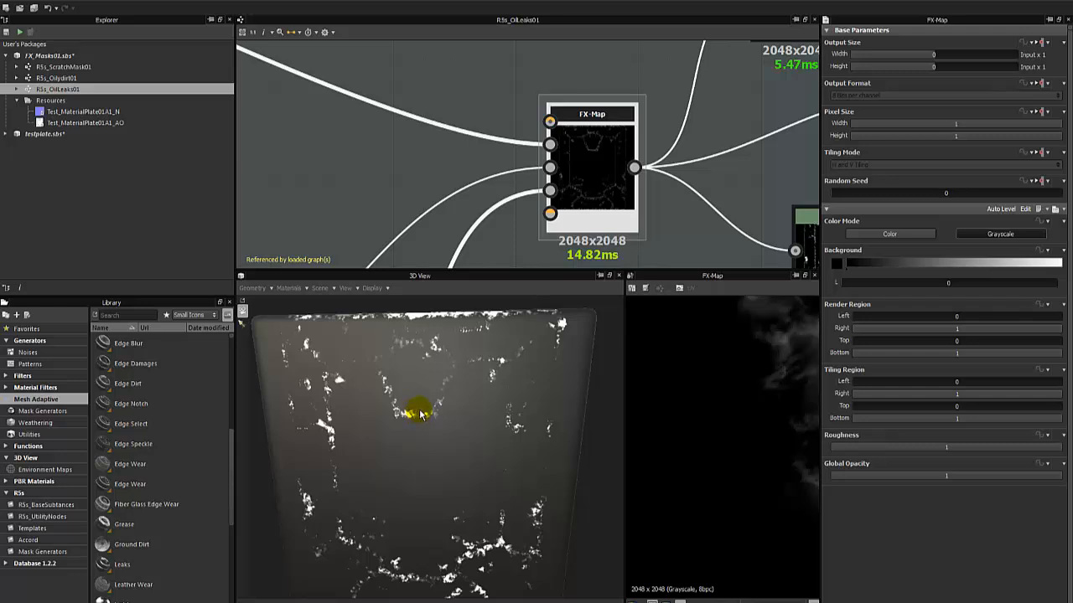
scroll(398, 411, up, 5)
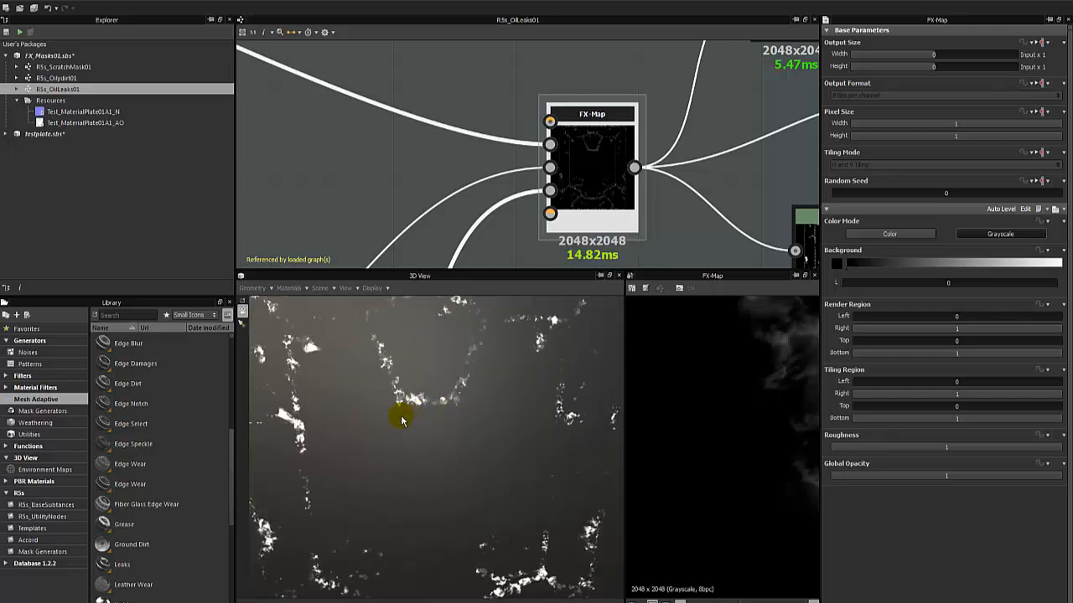
Preview the Blend node feeding the FX-Map's first image input and inspect its edge mask in the 2D view.
scroll(444, 156, down, 2)
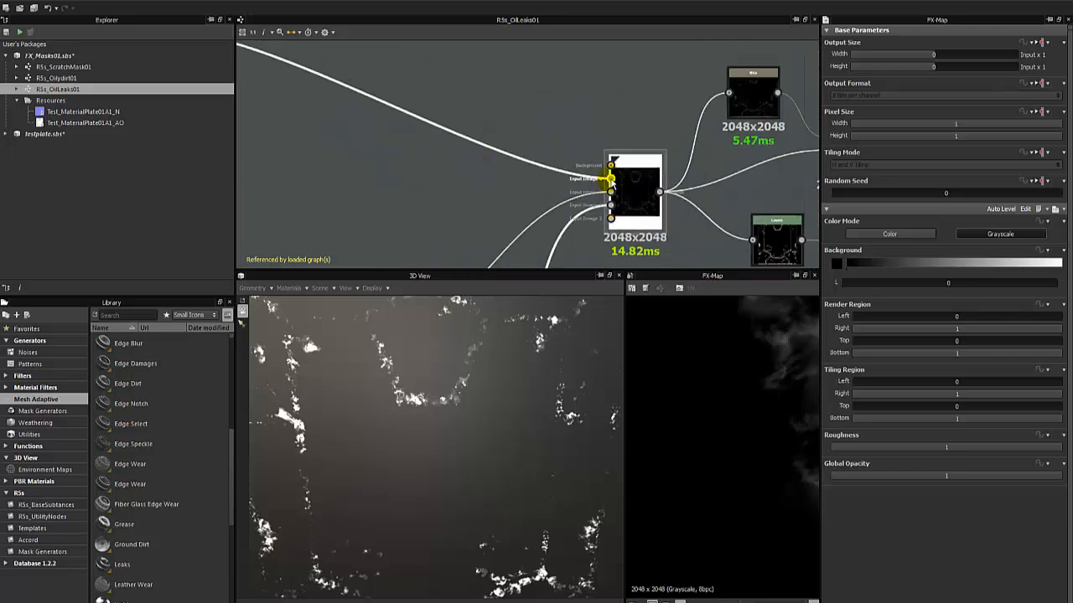
scroll(541, 187, down, 3)
scroll(503, 176, up, 3)
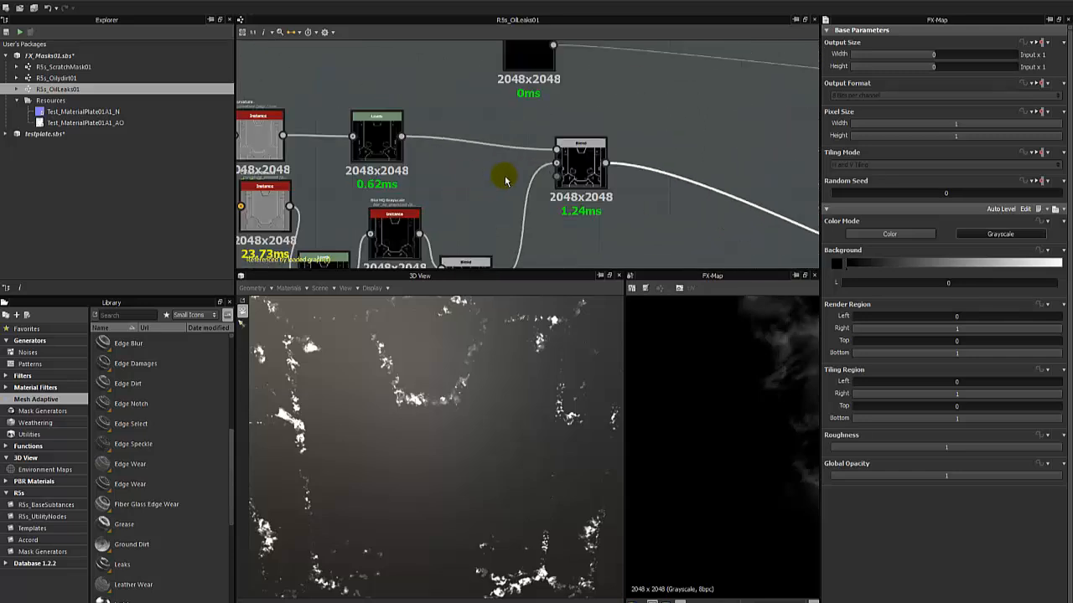
click(580, 159)
scroll(758, 398, down, 10)
middle_drag(771, 406, 707, 405)
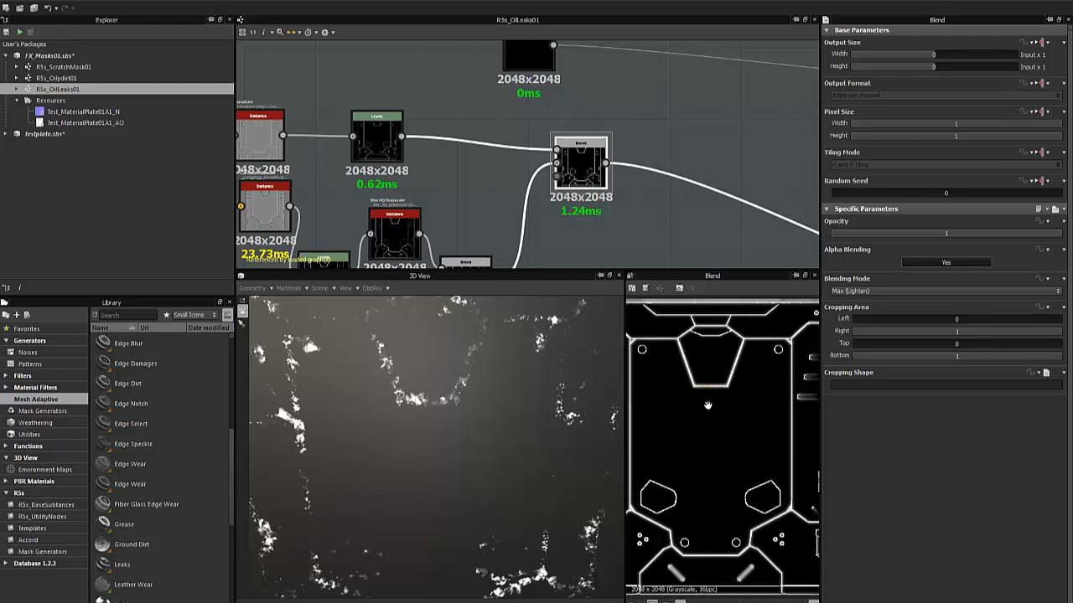
scroll(711, 394, up, 5)
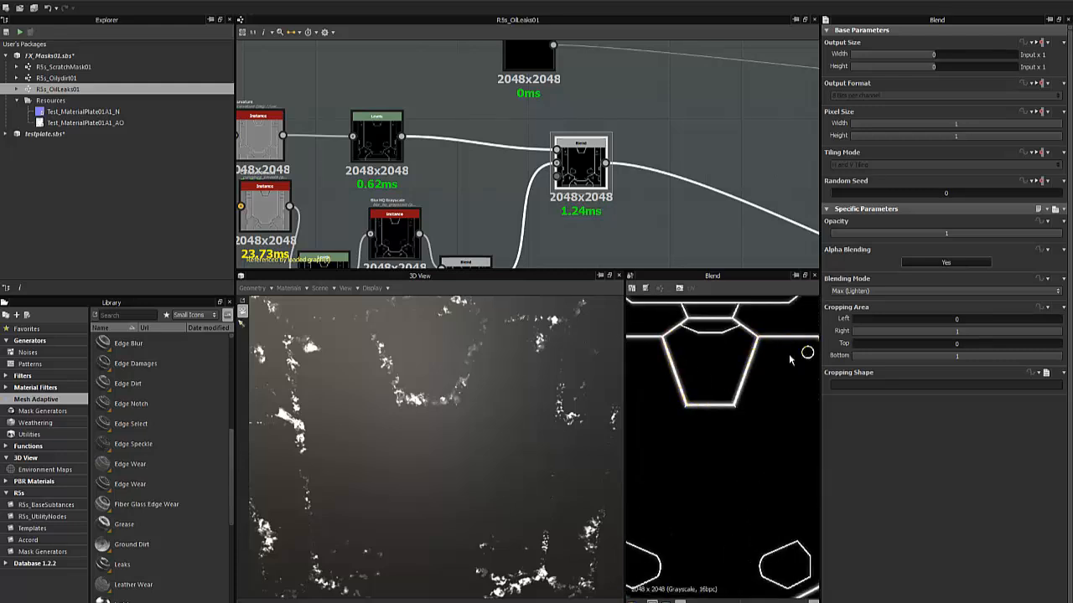
Follow the Blend node's connection back to the FX-Map node and show the FX-Map's parameters.
middle_drag(642, 197, 424, 94)
scroll(684, 177, up, 2)
middle_drag(685, 177, 397, 115)
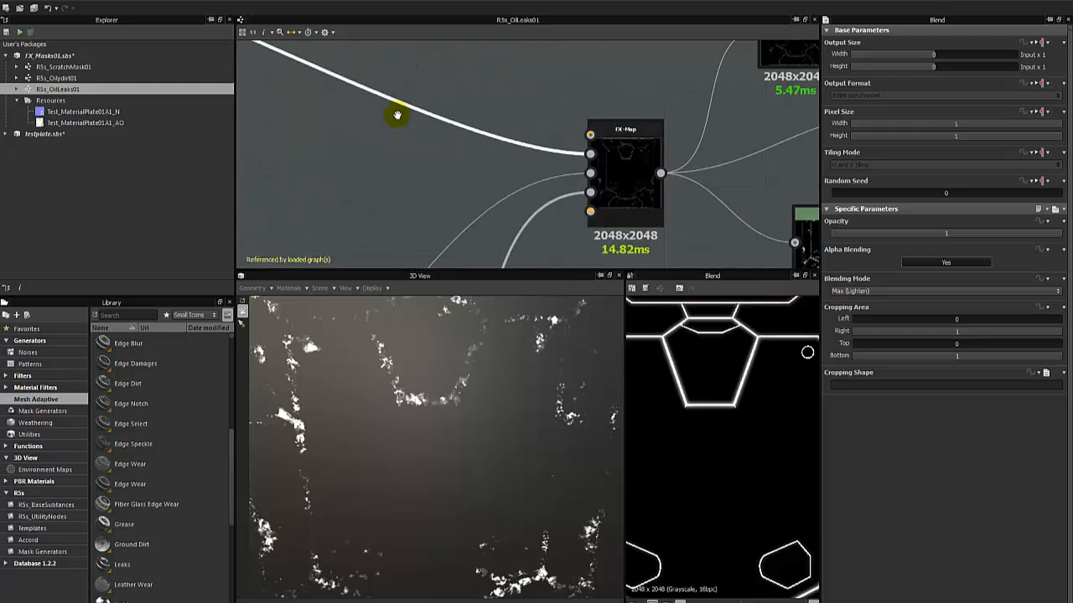
scroll(594, 154, up, 2)
click(592, 154)
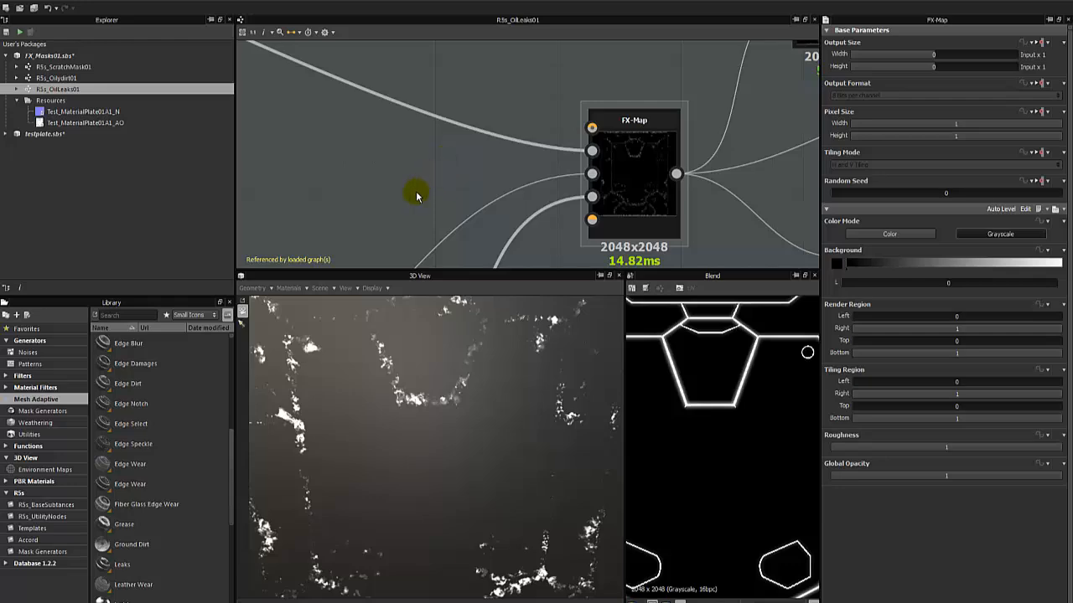
Trace the FX-Map's pattern inputs and preview the Levels node and the noise node that shape the cloudy pattern.
middle_drag(425, 214, 476, 149)
scroll(477, 148, down, 3)
middle_drag(323, 255, 563, 180)
scroll(565, 120, down, 3)
scroll(603, 127, down, 1)
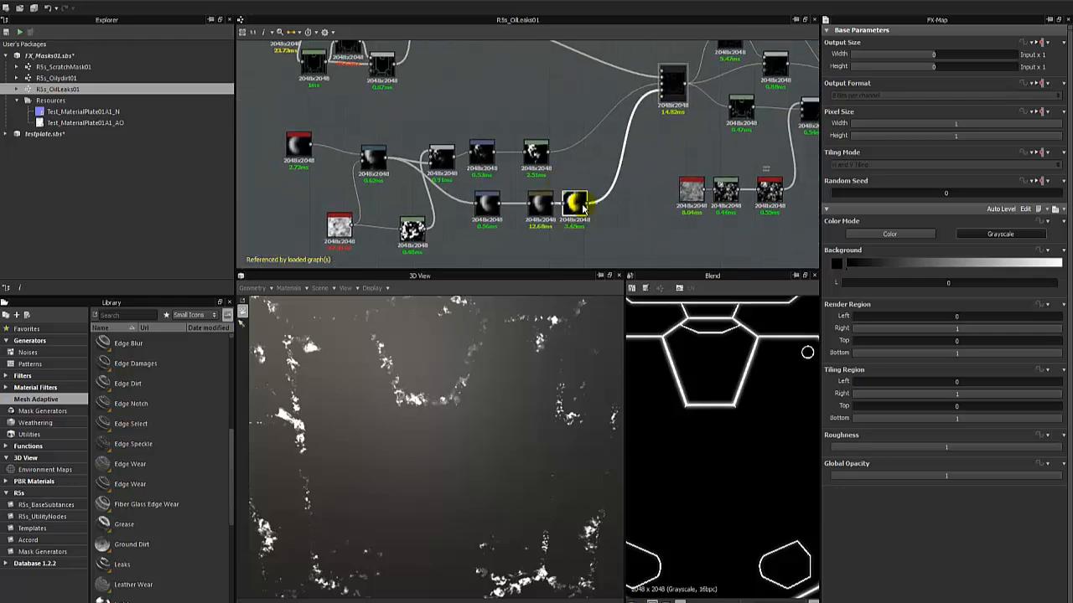
double_click(536, 153)
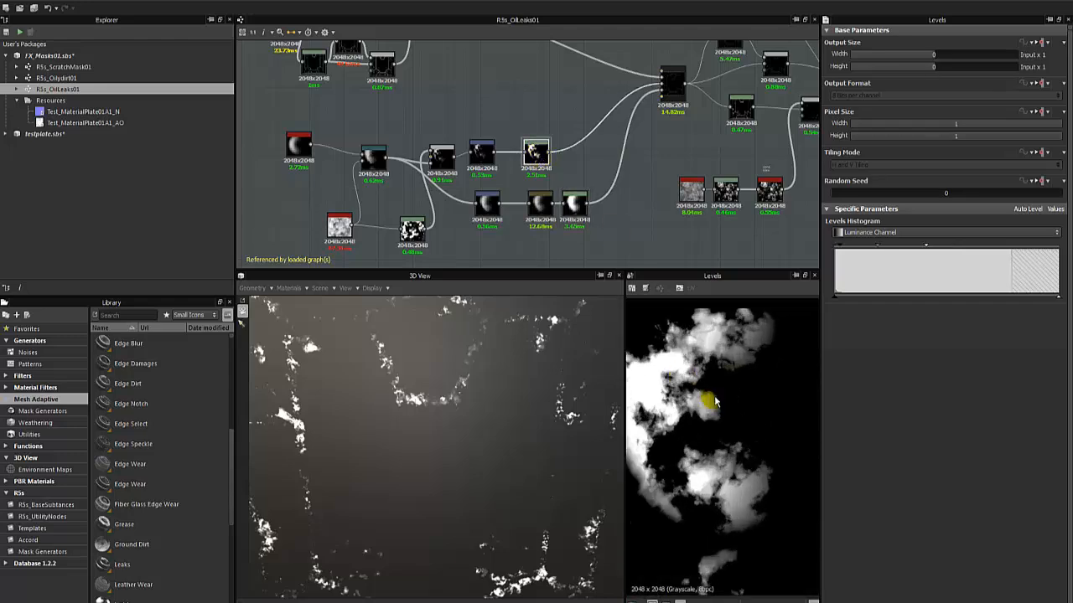
double_click(413, 229)
Preview the FX-Map node's scattered pattern result in the 2D view.
middle_drag(566, 182, 484, 197)
scroll(564, 178, up, 3)
double_click(525, 111)
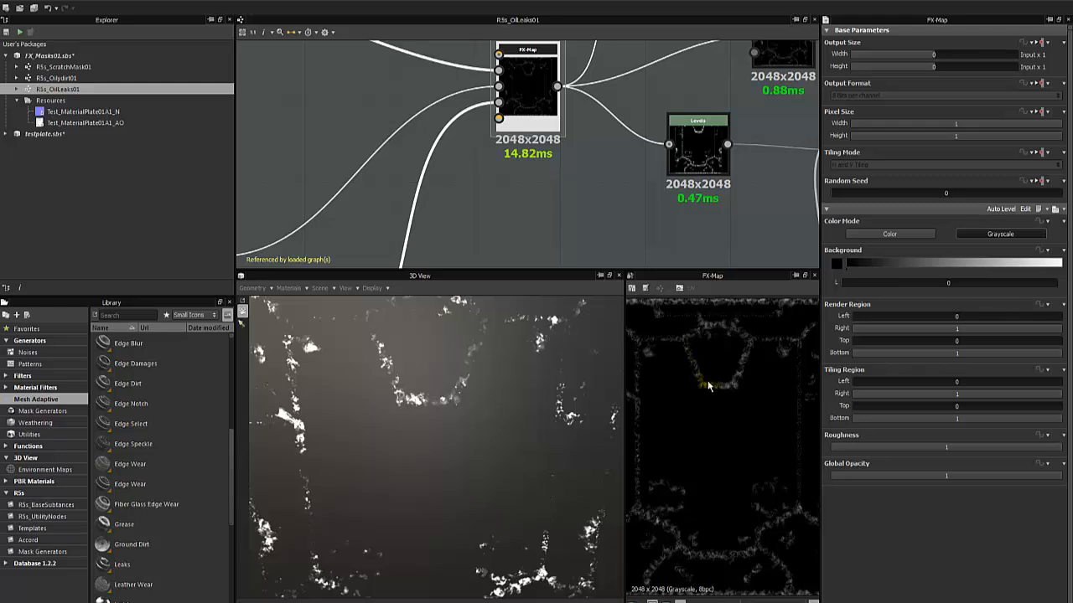
Examine the FX-Map's scattered pattern up close in the 2D view and preview the Levels node it feeds.
scroll(707, 385, up, 3)
middle_drag(662, 328, 746, 383)
middle_drag(664, 360, 659, 330)
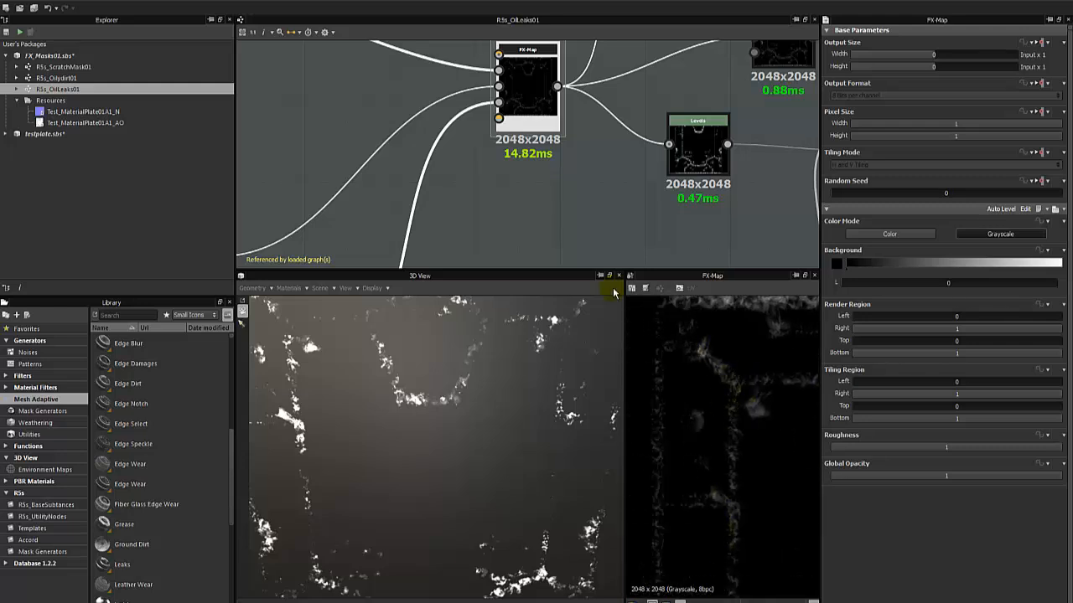
middle_drag(683, 179, 460, 238)
double_click(472, 187)
middle_drag(564, 106, 474, 203)
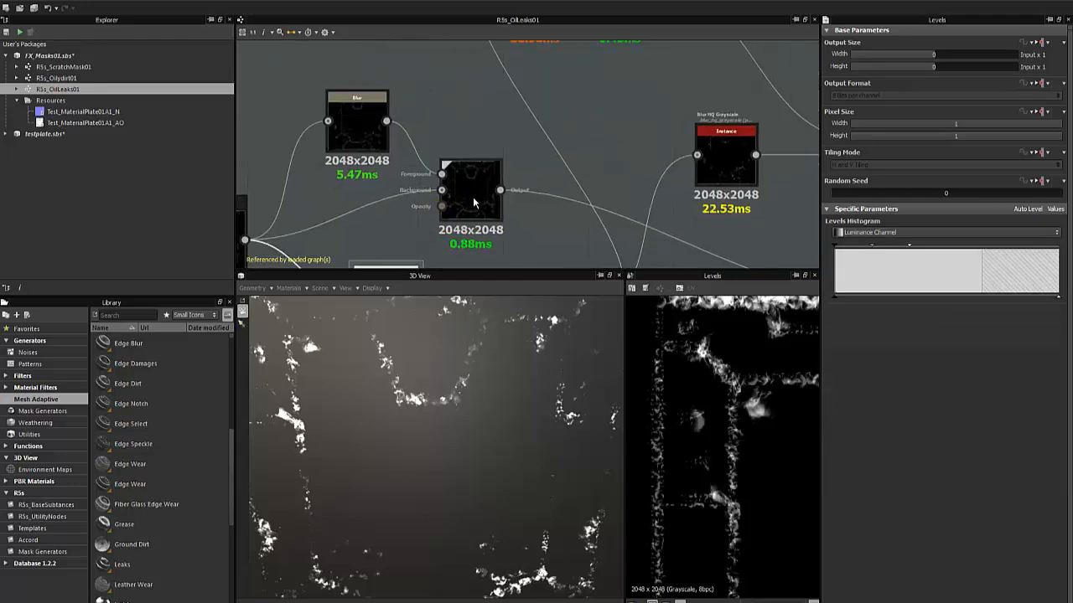
Preview the downstream Blend, Blur and Blur HQ Grayscale nodes and the Add (Linear Dodge) Blend node in the 2D view.
double_click(473, 202)
double_click(357, 126)
double_click(727, 168)
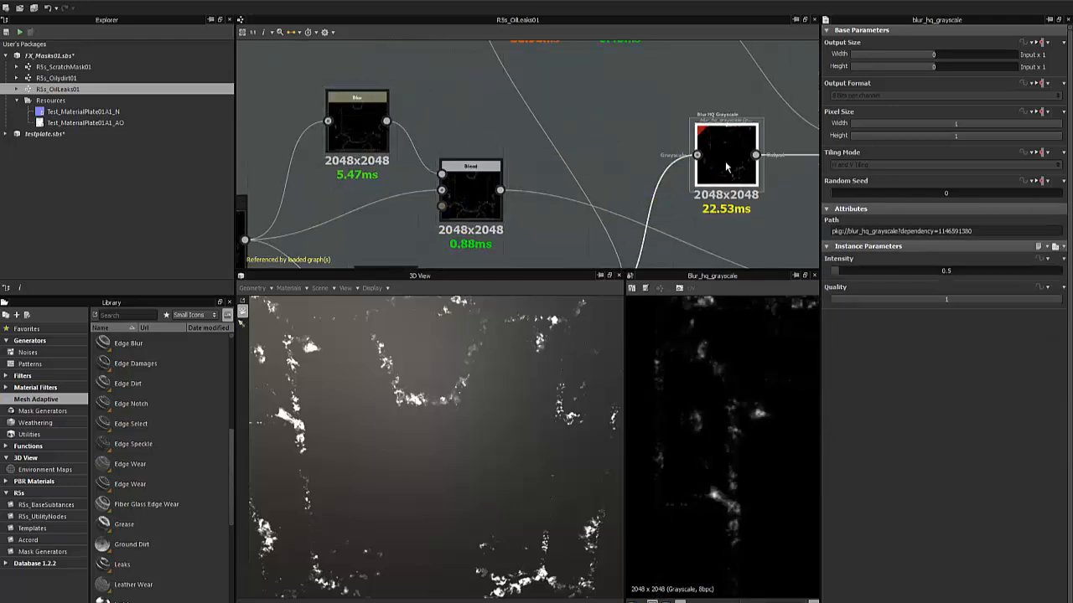
middle_drag(721, 199, 509, 108)
scroll(499, 109, down, 3)
click(542, 221)
double_click(601, 94)
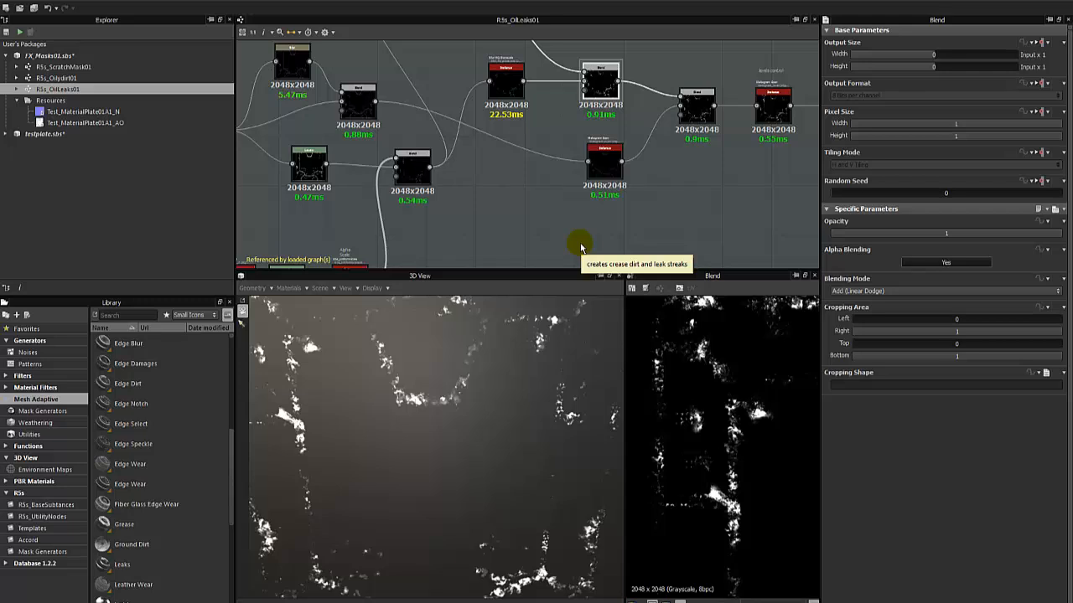
Open New_Graph from the testplate.sbs package, collapse FX_Masks01.sbs, and view the whole plate in the 3D view.
click(51, 133)
click(17, 134)
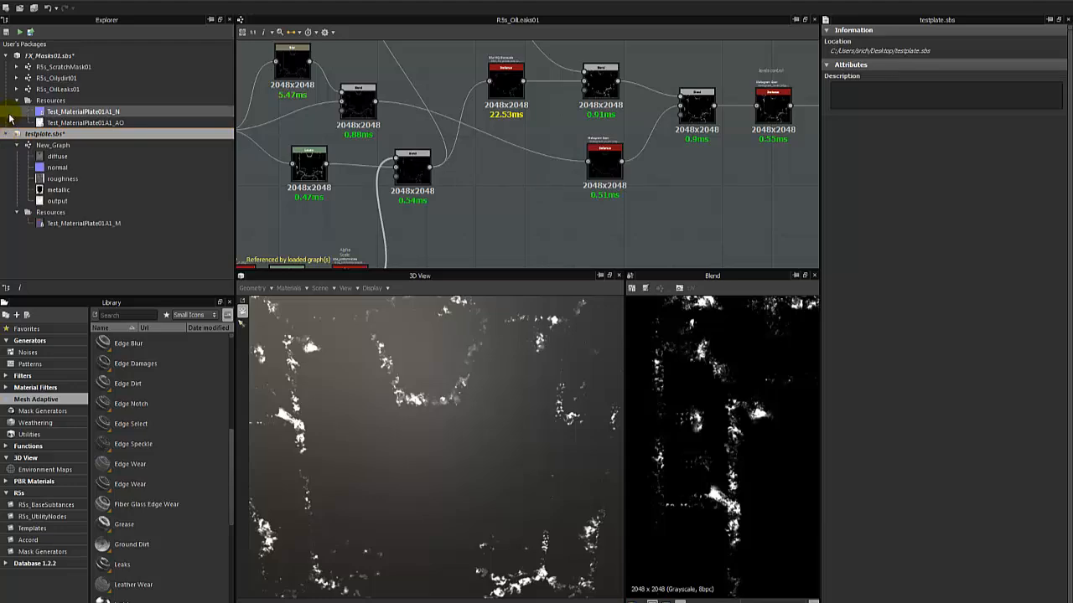
click(5, 56)
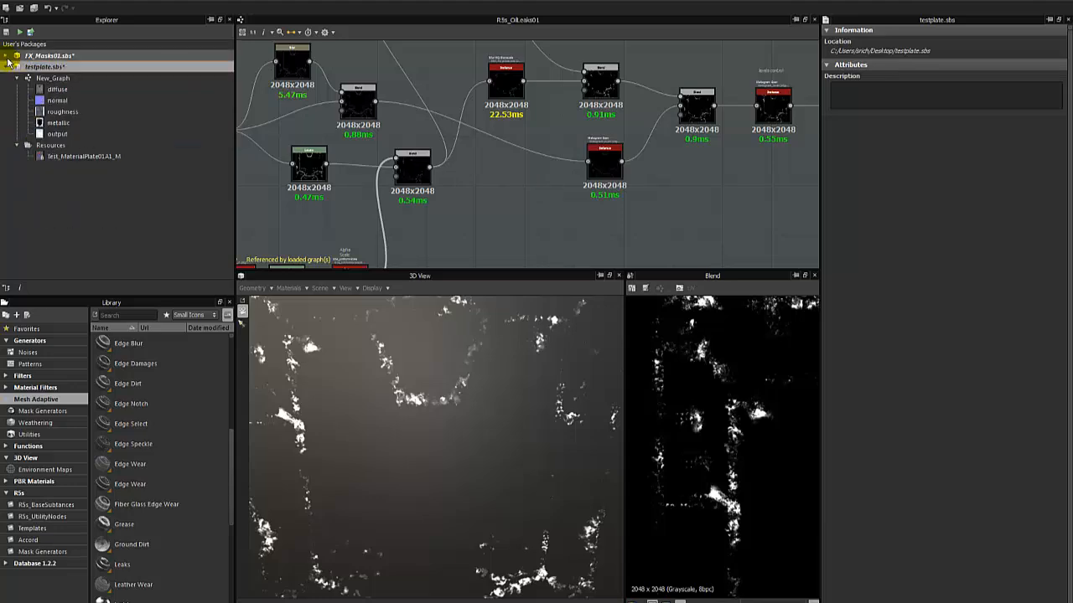
double_click(47, 78)
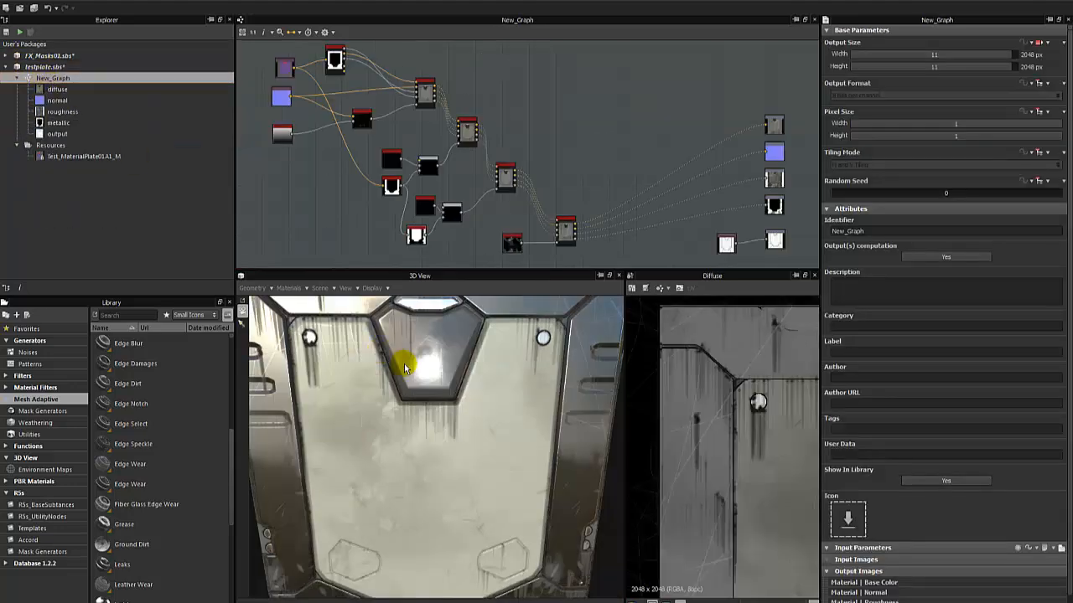
scroll(409, 402, down, 4)
scroll(440, 241, up, 3)
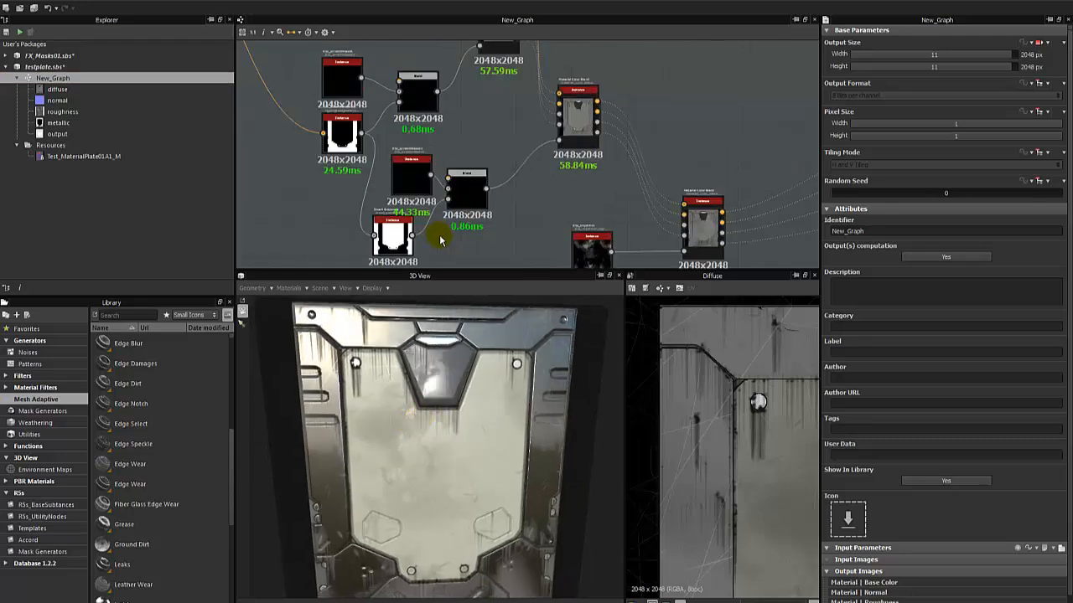
Locate the R5s_Oilydirt01 and R5s_ScratchMask01 instances, and preview the R5s_OilLeaks01 instance with its parameters.
middle_drag(478, 216, 459, 154)
scroll(492, 185, up, 2)
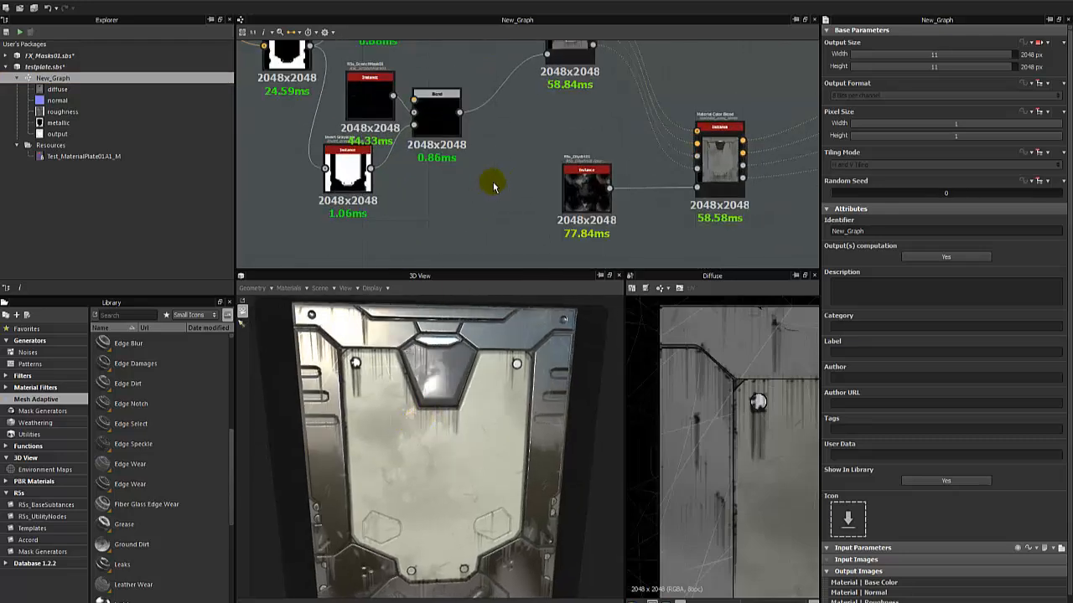
click(599, 194)
click(345, 91)
middle_drag(345, 92, 422, 160)
scroll(423, 160, up, 2)
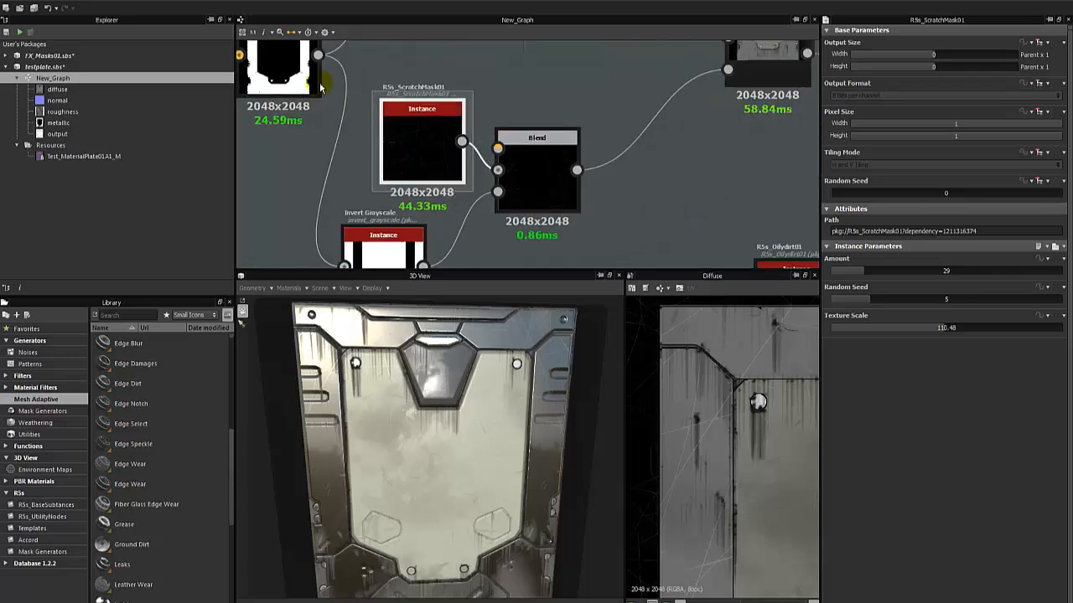
scroll(407, 162, down, 3)
scroll(450, 180, up, 3)
double_click(485, 177)
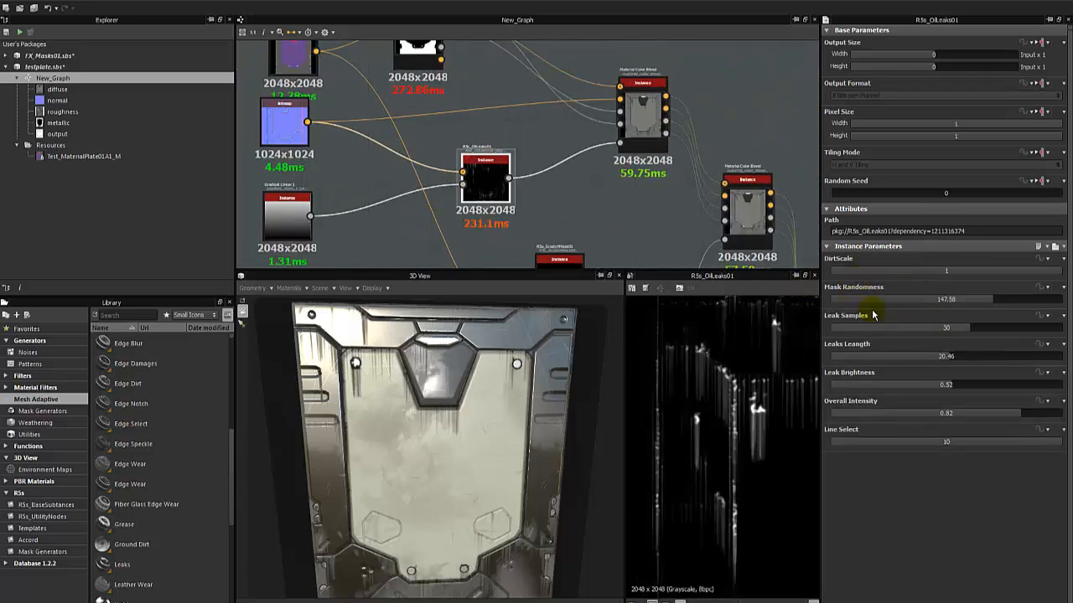
Set the R5s_OilLeaks01 instance's Mask Randomness to 133.9 and DirtScale to 0.9, and inspect the leaks on the 3D plate.
mouse_move(989, 302)
mouse_down()
mouse_move(900, 302)
mouse_move(977, 309)
mouse_move(970, 301)
mouse_up()
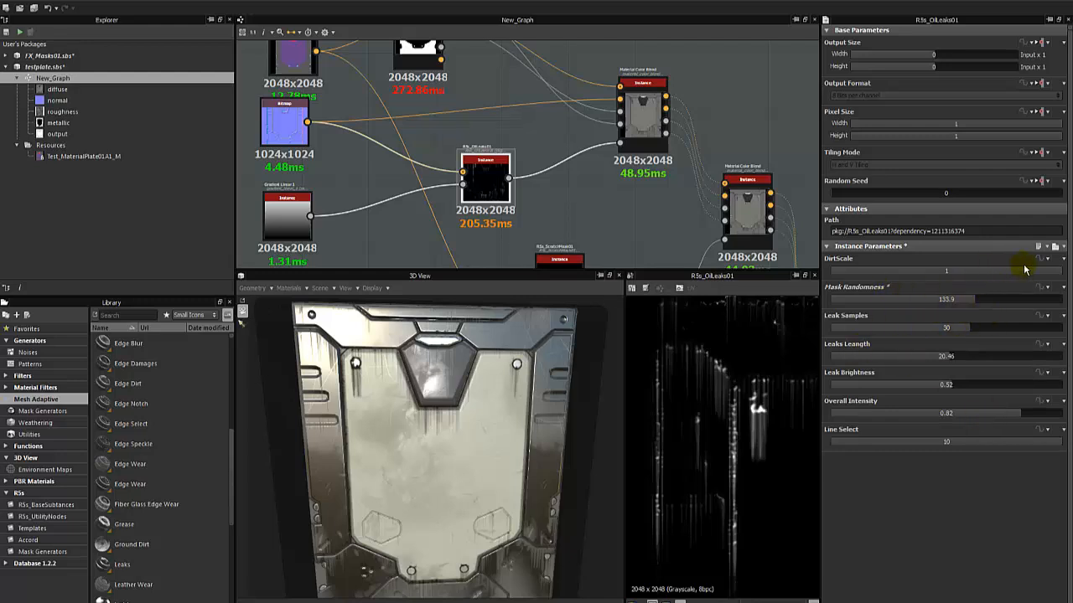
drag(1024, 269, 1046, 279)
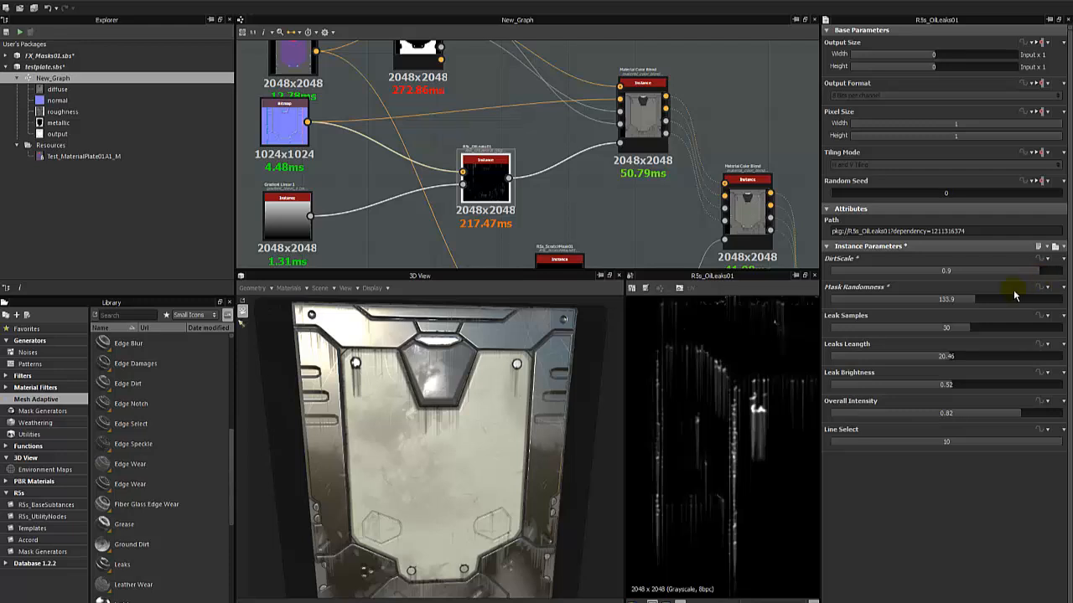
scroll(402, 449, up, 3)
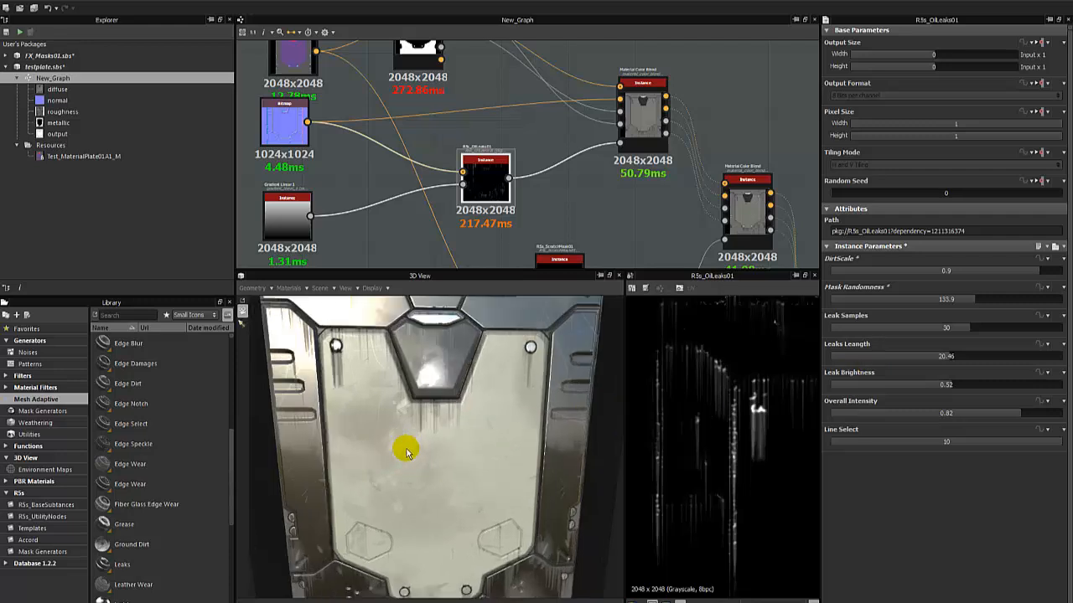
drag(383, 455, 460, 485)
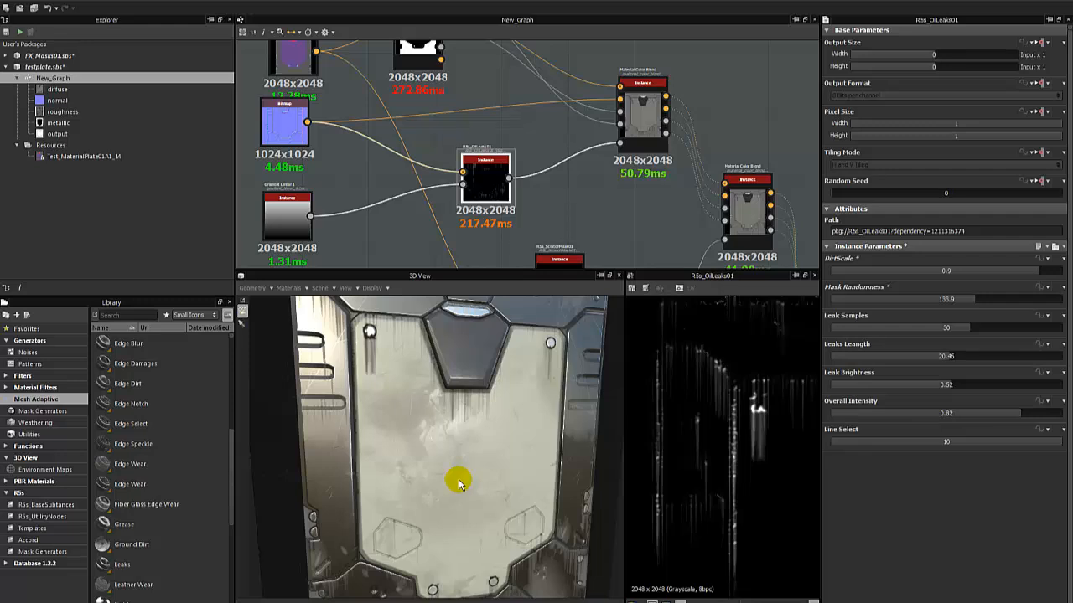
drag(469, 445, 447, 438)
scroll(417, 397, down, 4)
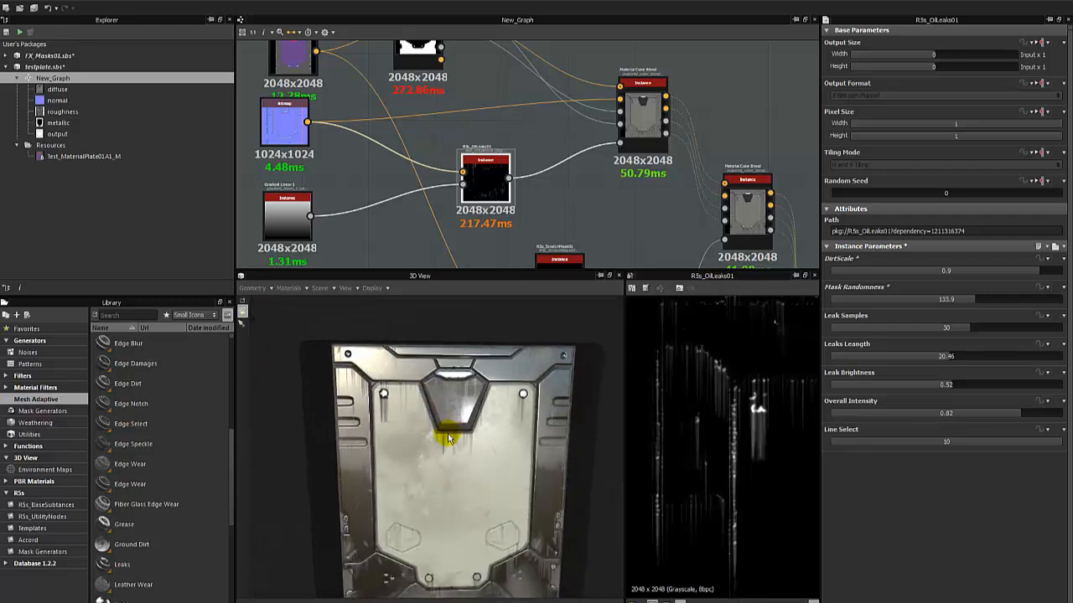
Collapse the testplate.sbs package in the Explorer, clear the node selection, and fit the whole graph in view.
click(17, 78)
click(6, 67)
click(493, 78)
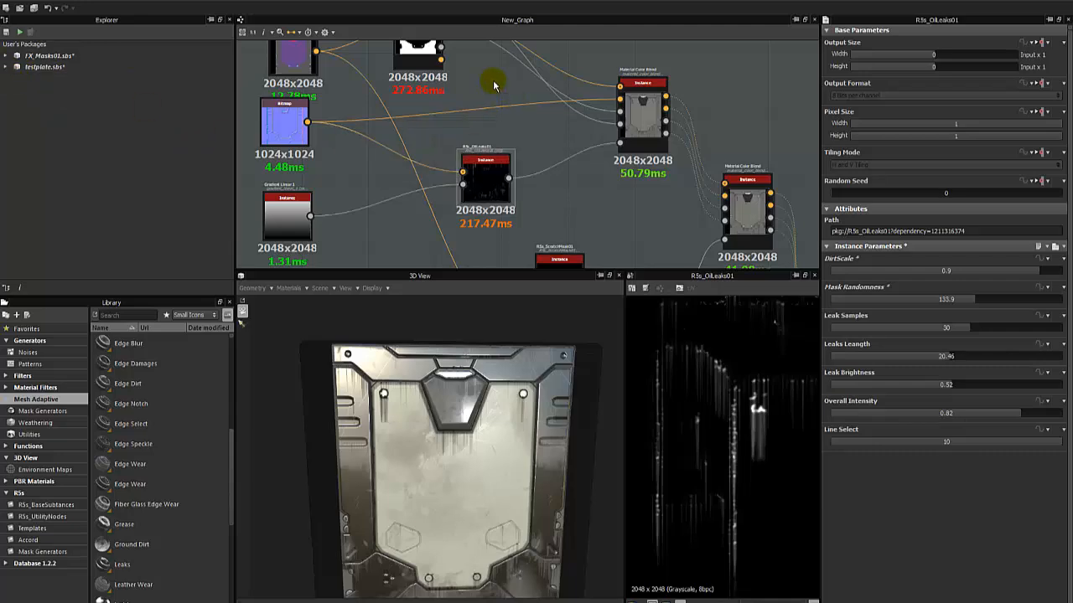
key(f)
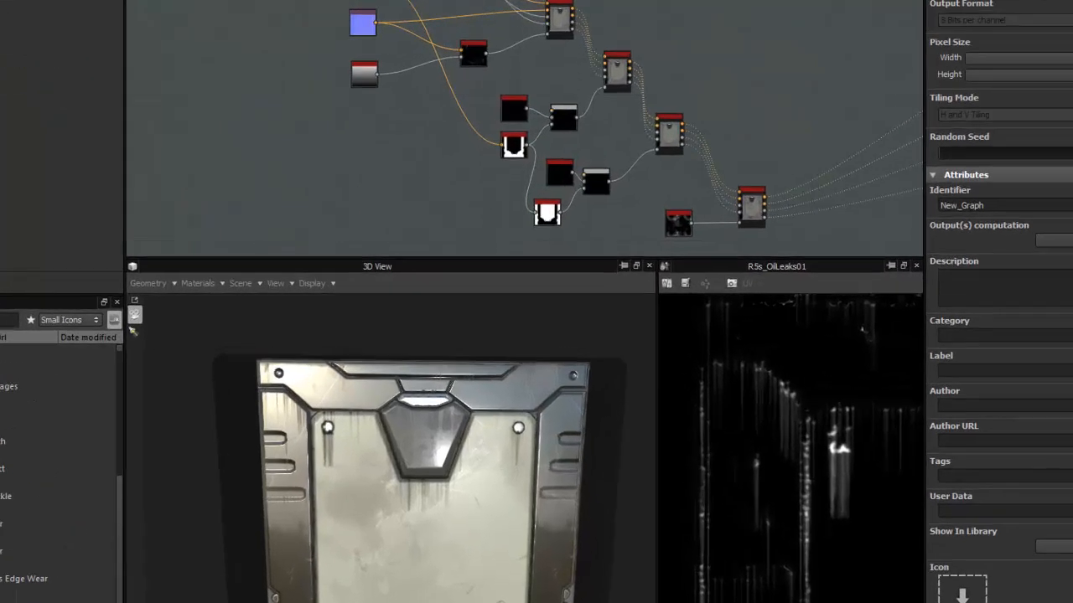
click(6, 10)
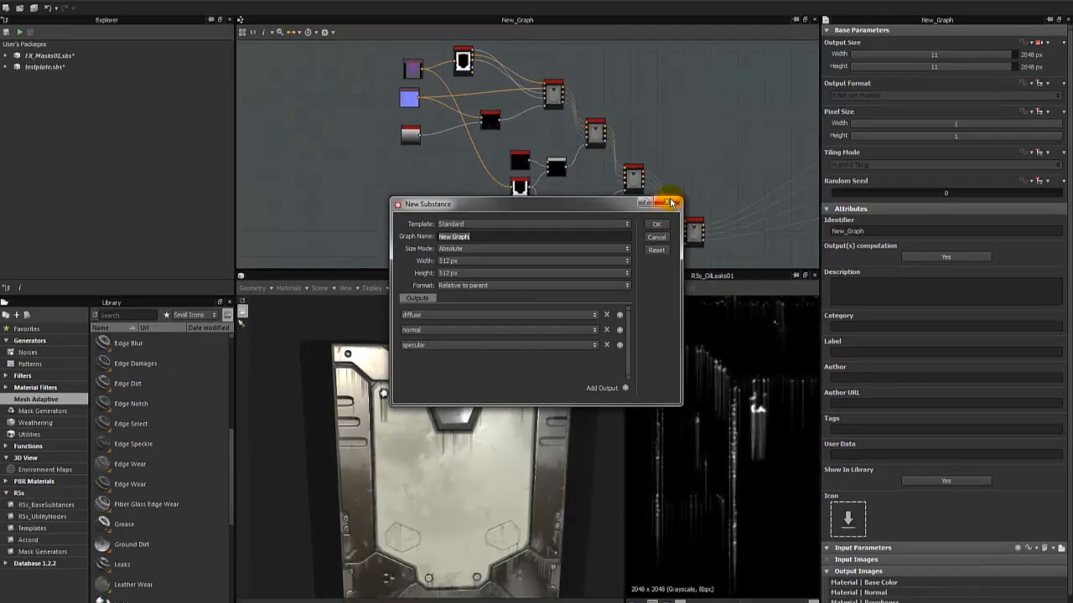
click(671, 202)
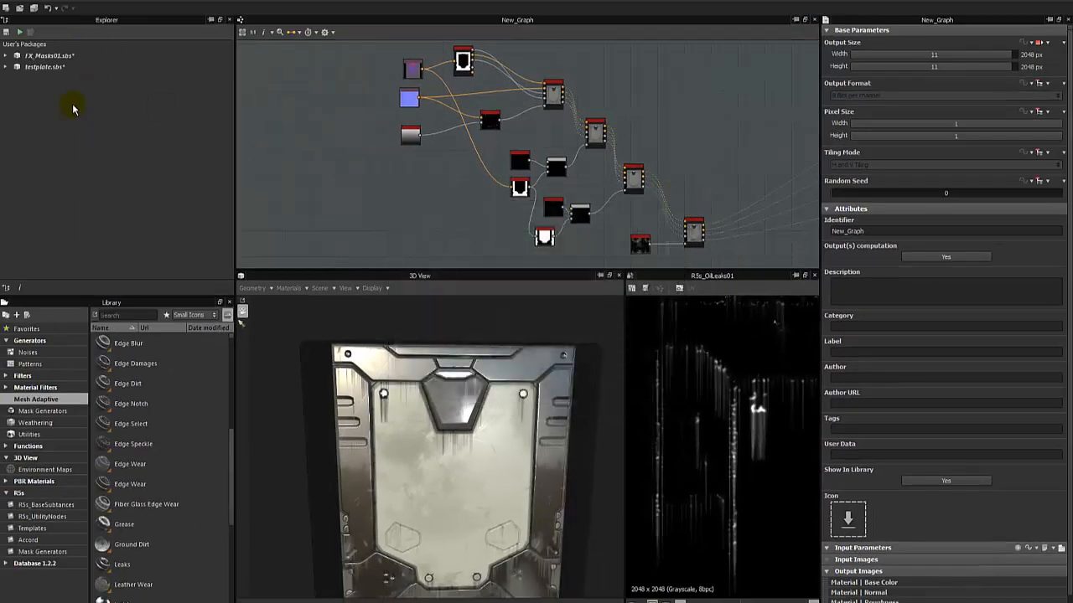
double_click(87, 57)
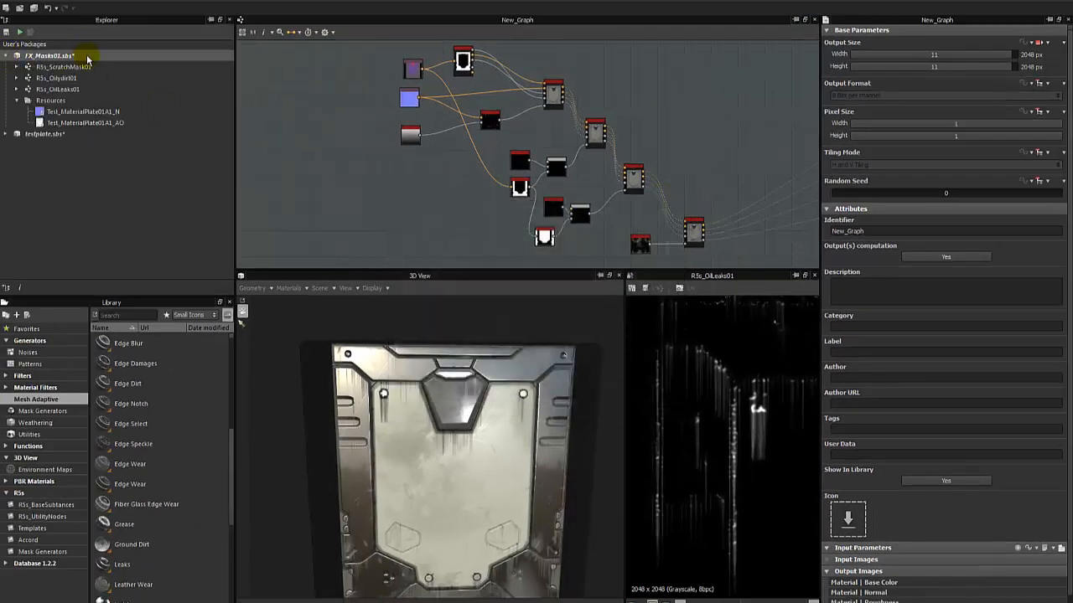
click(17, 101)
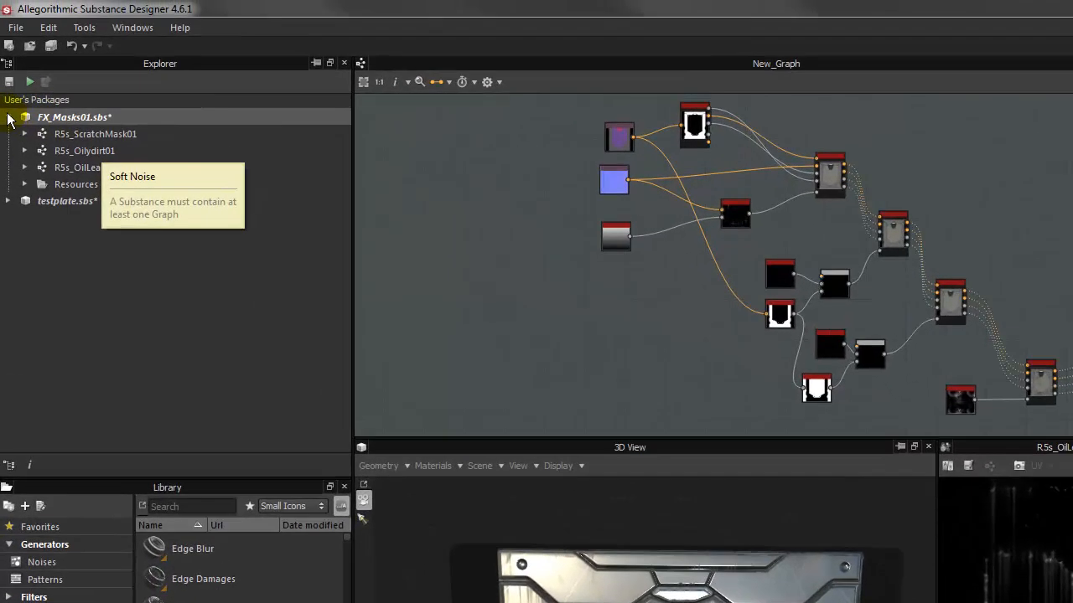
click(6, 55)
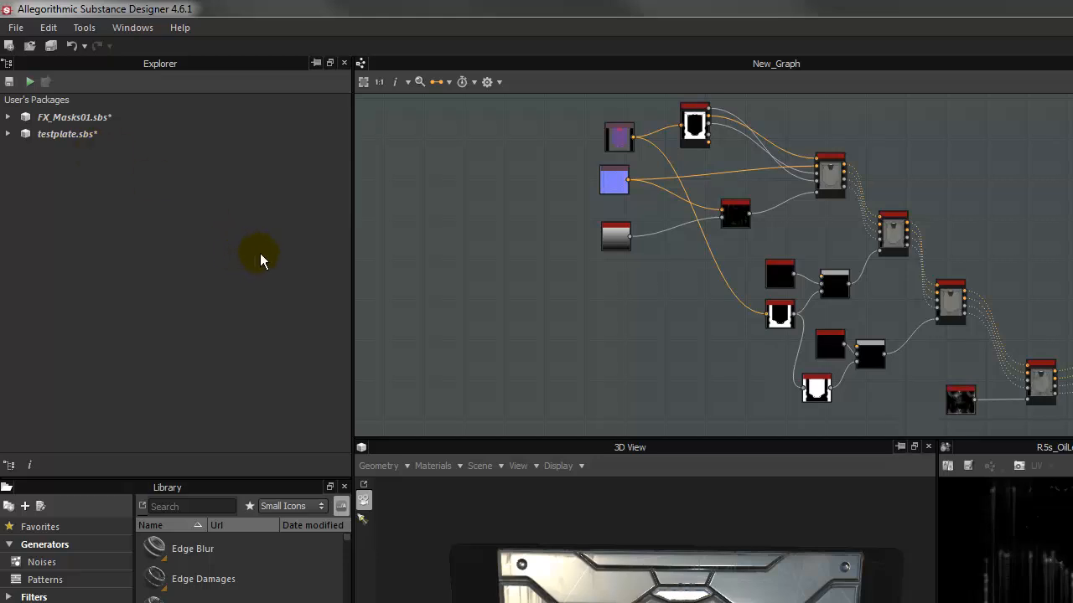
Create a new substance named Leaks2 with the Standard template, an absolute size of 512 px by 512 px, and its default outputs.
click(15, 28)
click(37, 43)
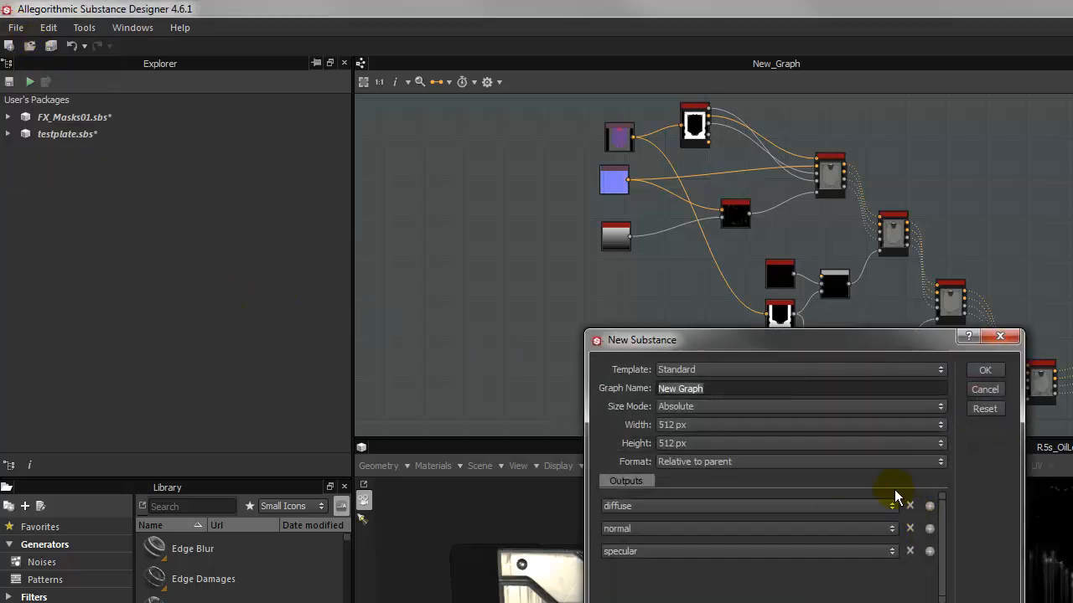
text(Les)
text(ks2)
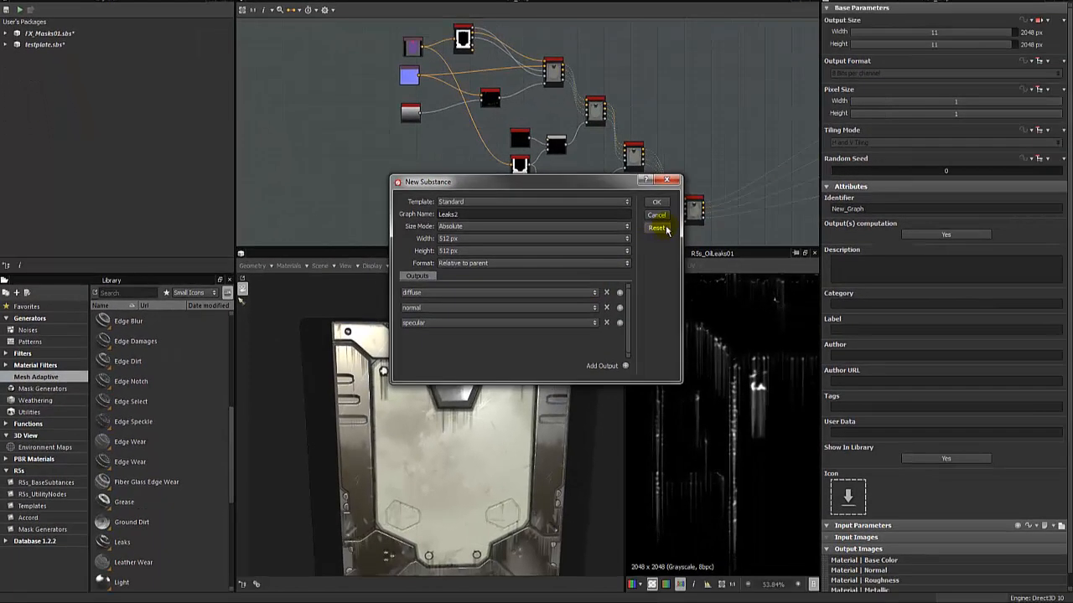
click(654, 203)
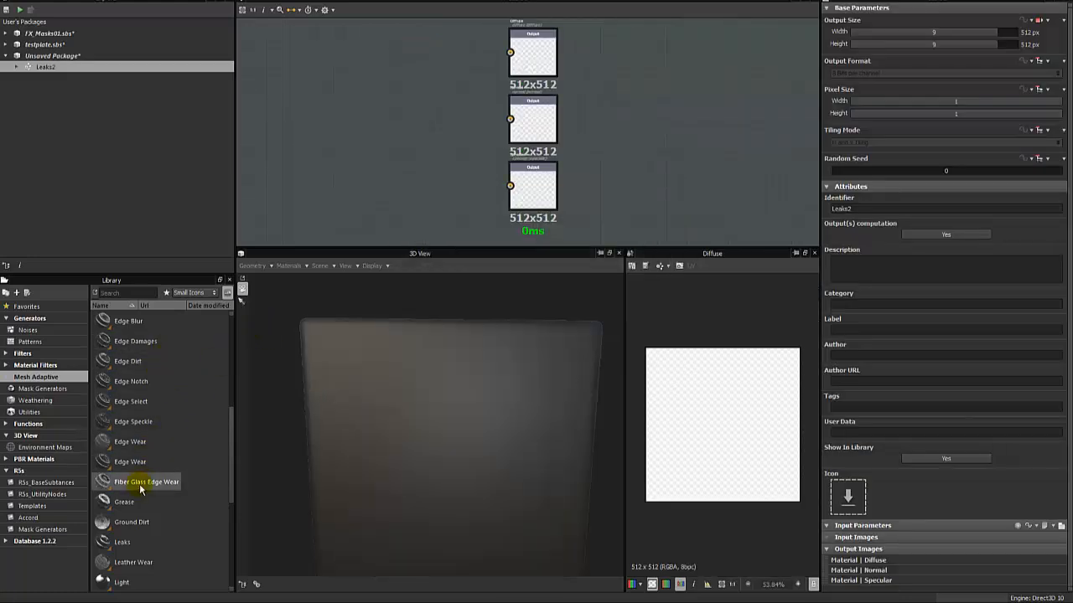
Select Leaks in the Mesh Adaptive library, and reopen New_Graph from testplate.sbs to examine the leak streaks on the plate.
click(122, 542)
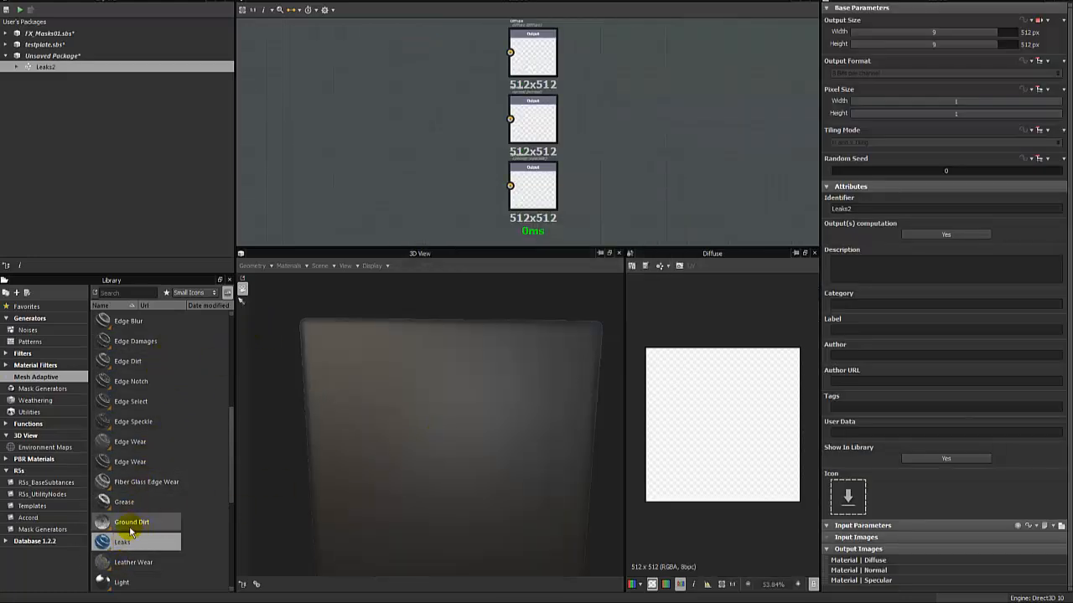
scroll(126, 545, down, 1)
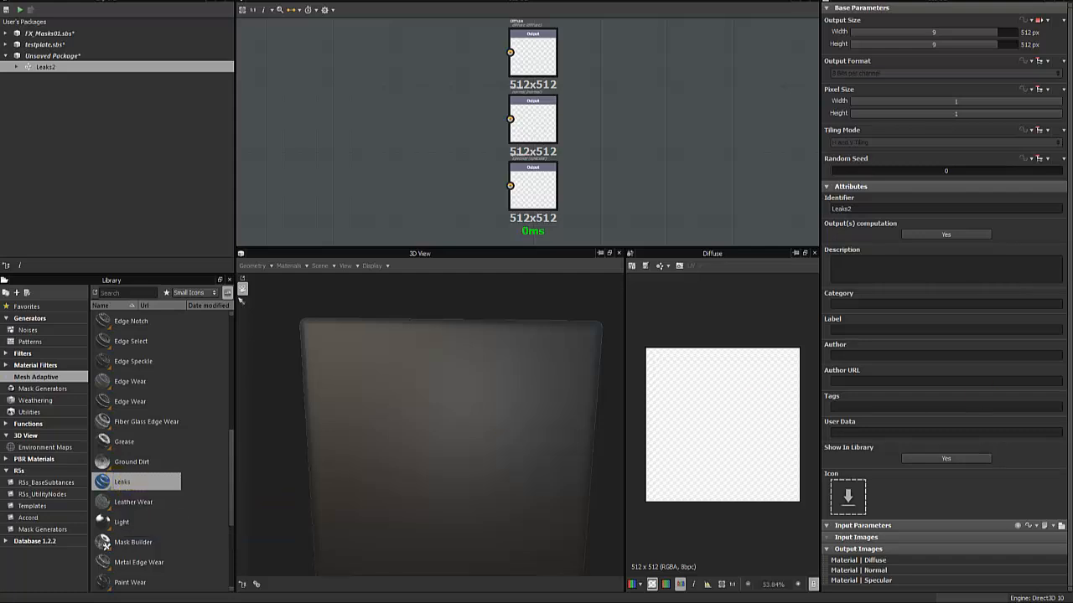
click(38, 44)
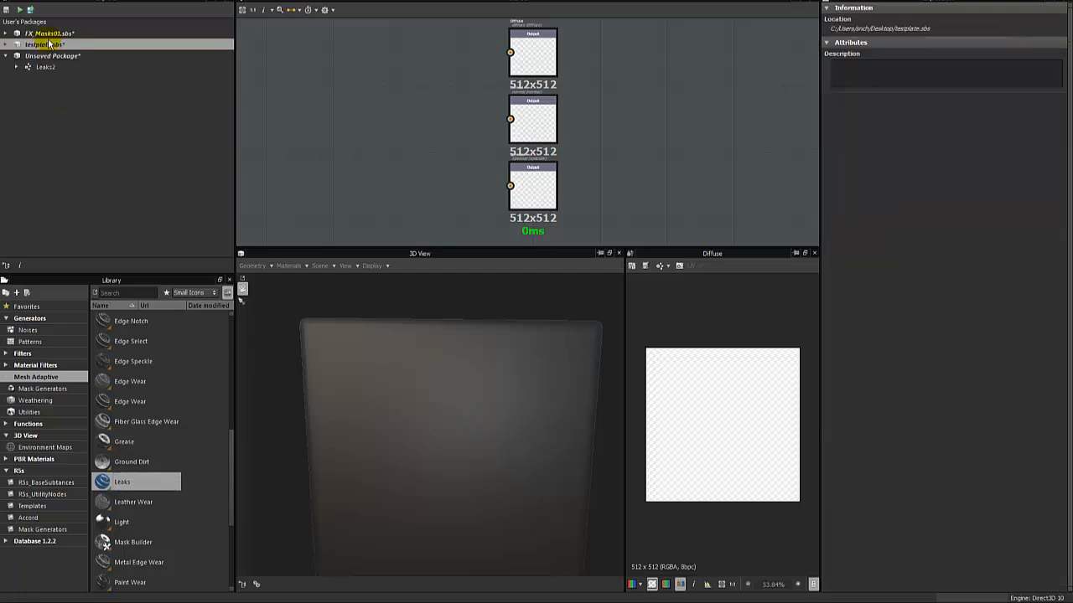
click(6, 45)
double_click(46, 56)
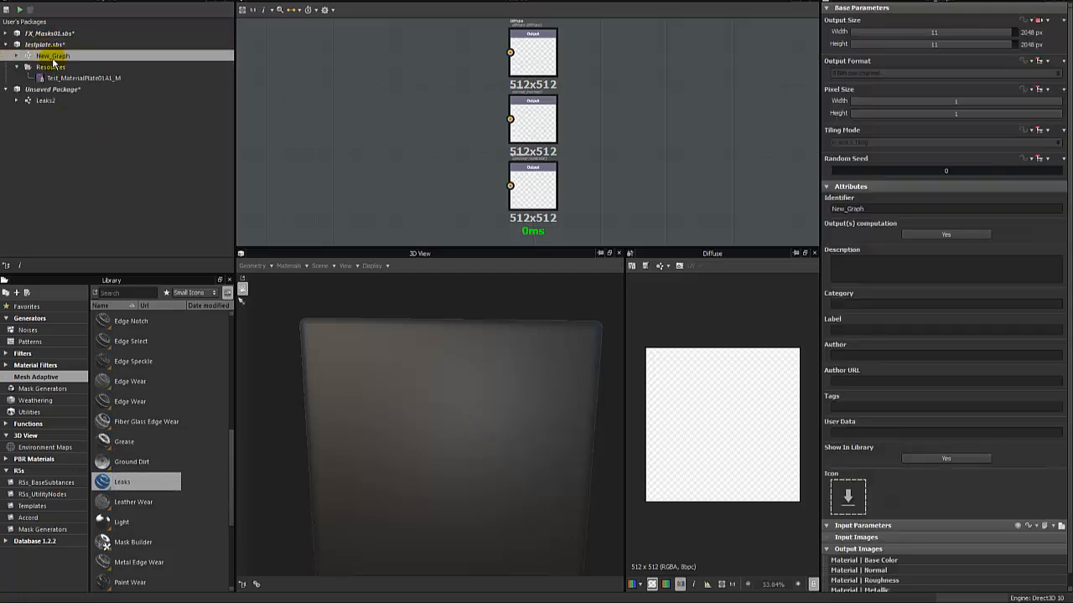
scroll(404, 451, up, 2)
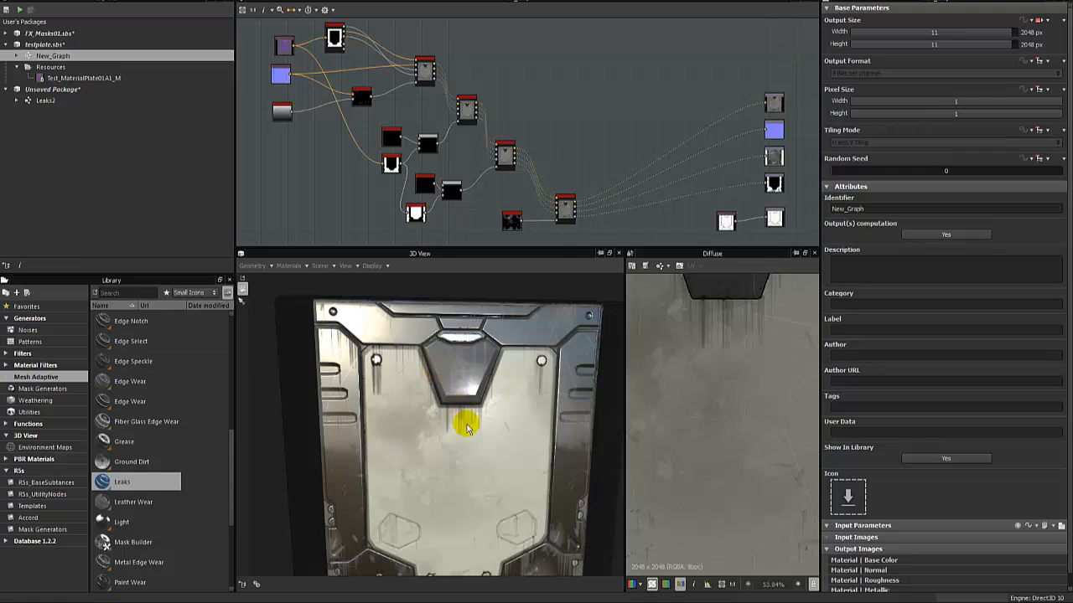
Switch to the web browser, close the SD4 YouTube tutorials tab, and browse the "water streaks on wall" image results for reference.
drag(1072, 186, 662, 78)
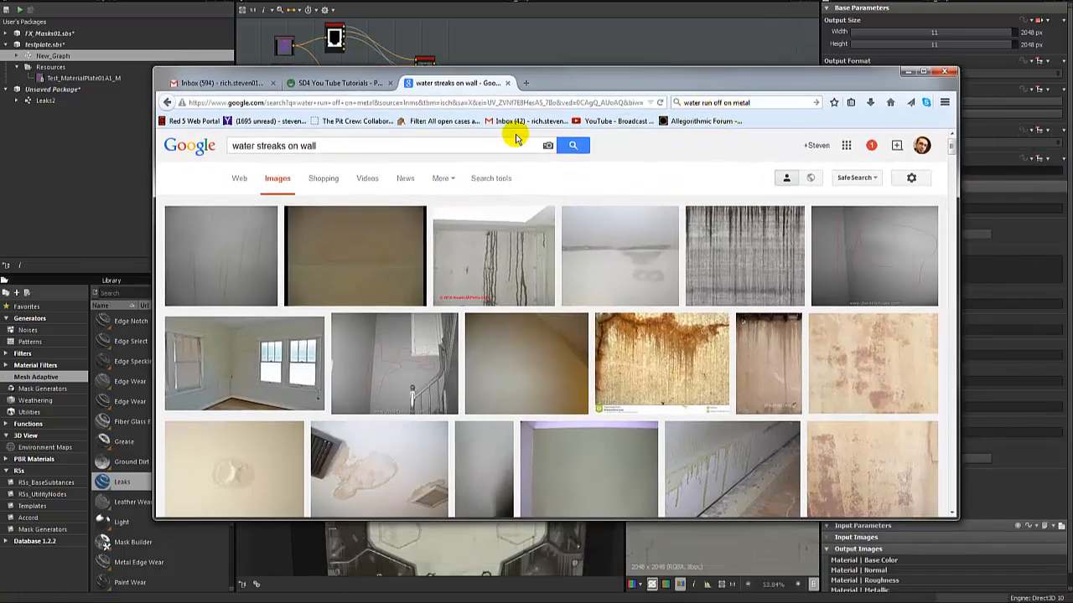
click(390, 83)
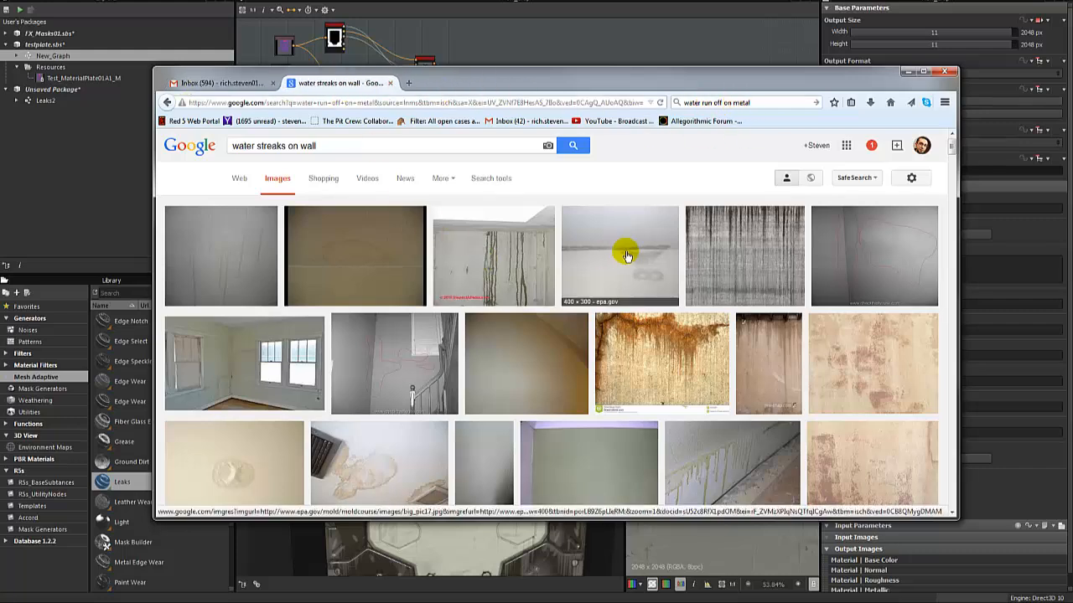
scroll(624, 244, down, 3)
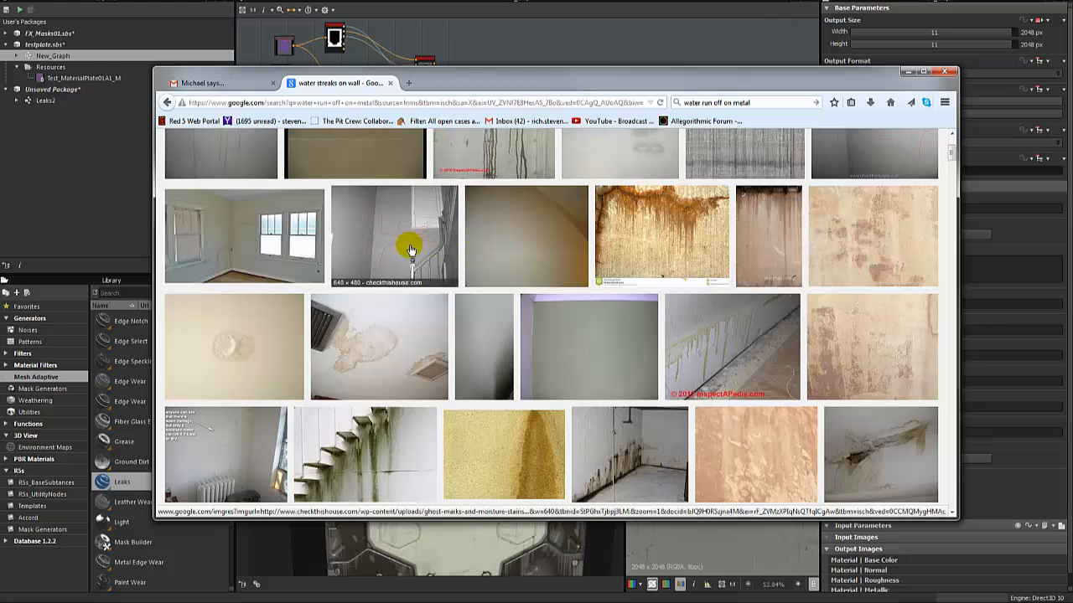
scroll(412, 243, up, 3)
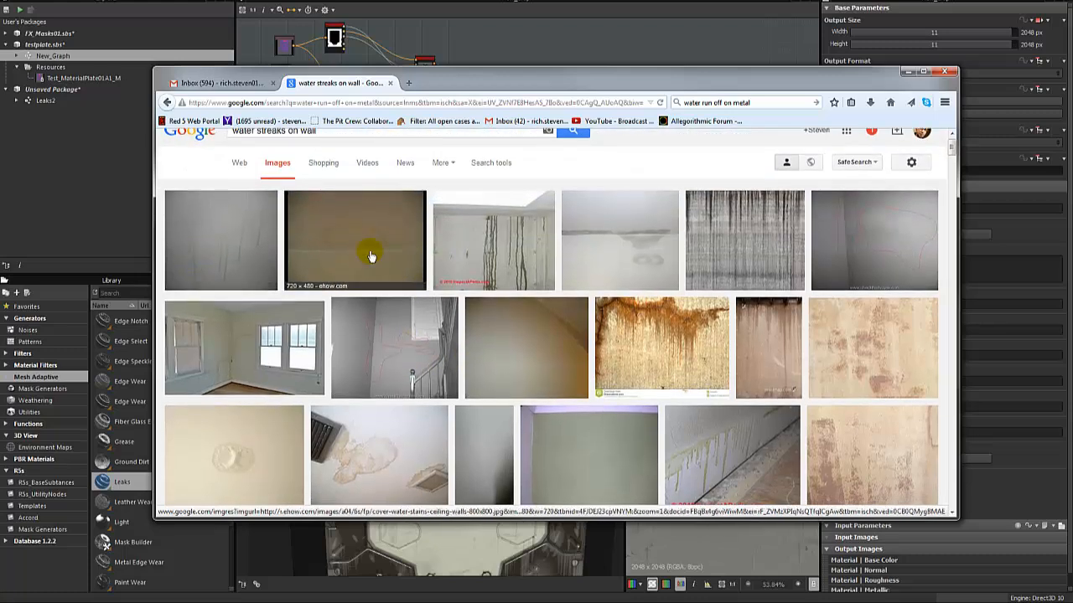
Preview the dark vertical-streak wall image from 3dartistonline.com and compare it with the leak streaks on the test plate.
click(733, 248)
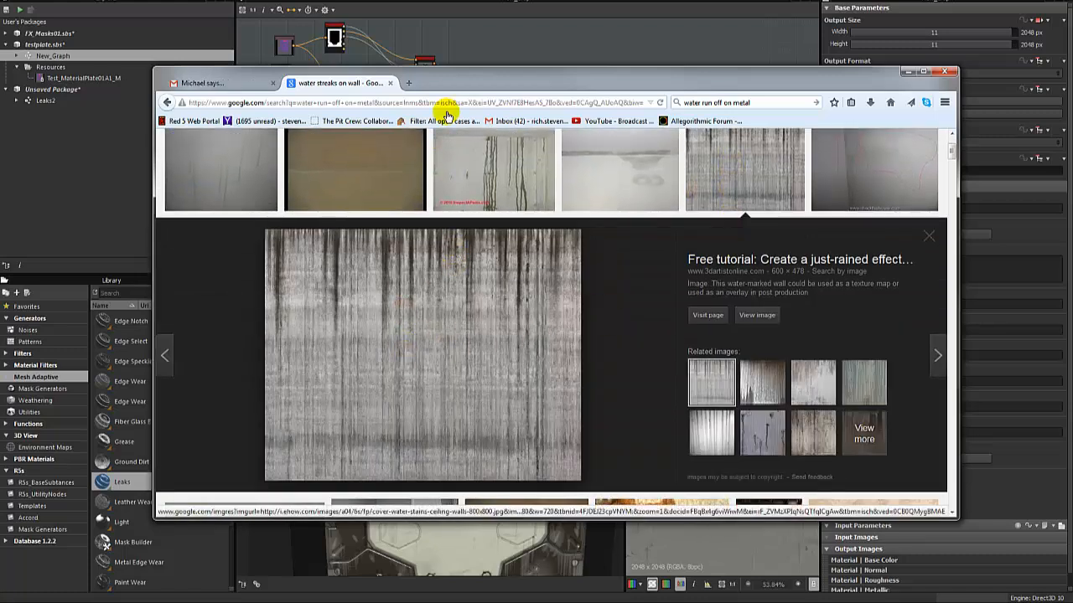
drag(461, 81, 809, 138)
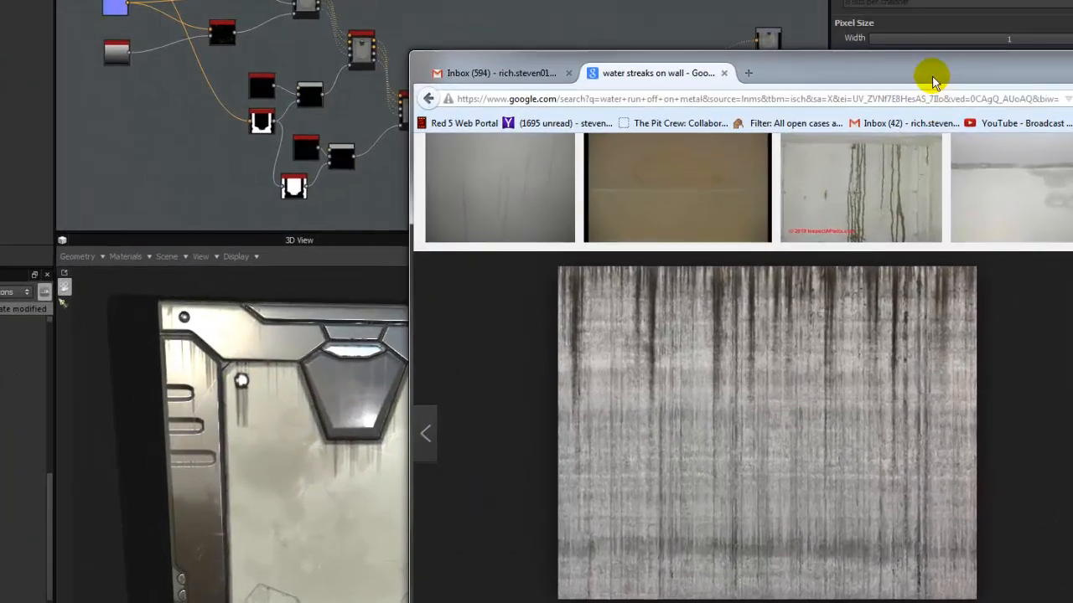
drag(933, 80, 553, 2)
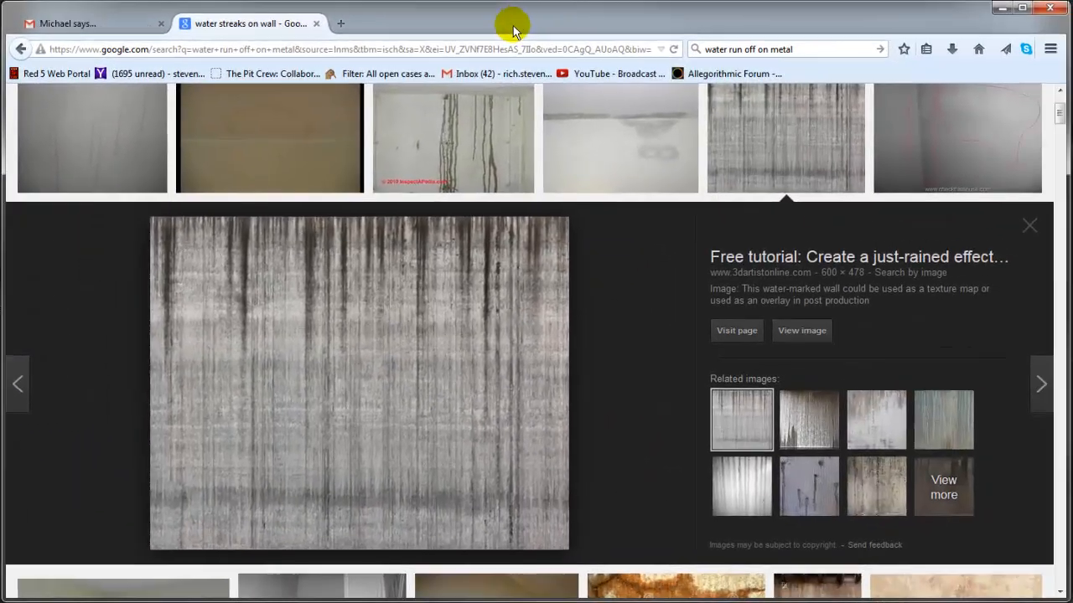
Browse further image results, previewing the bobvila.com ceiling water spots and the startribune.com ceiling stain.
scroll(578, 226, down, 4)
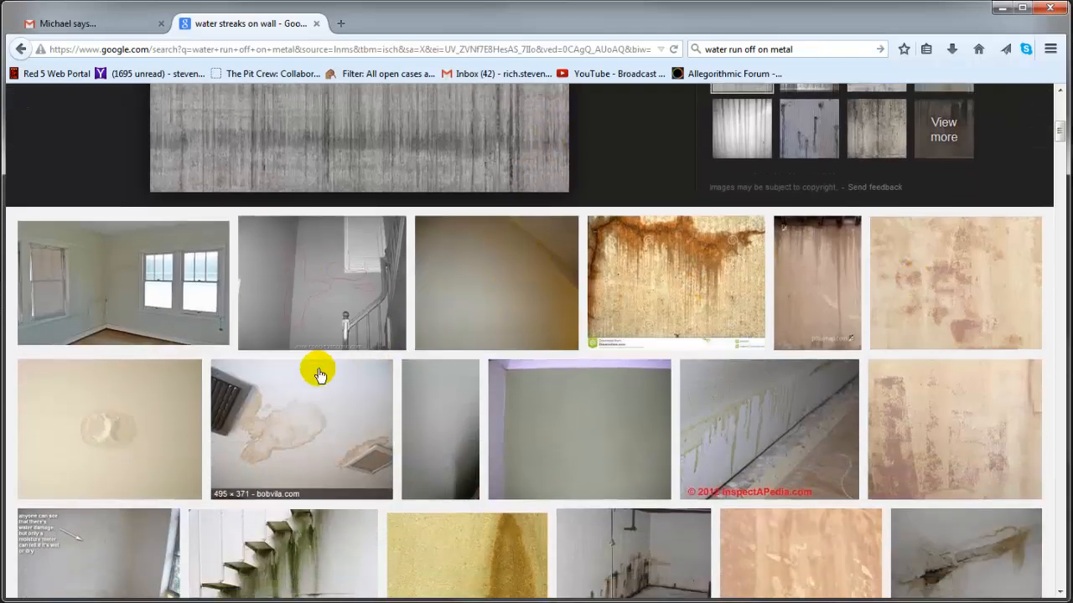
click(285, 418)
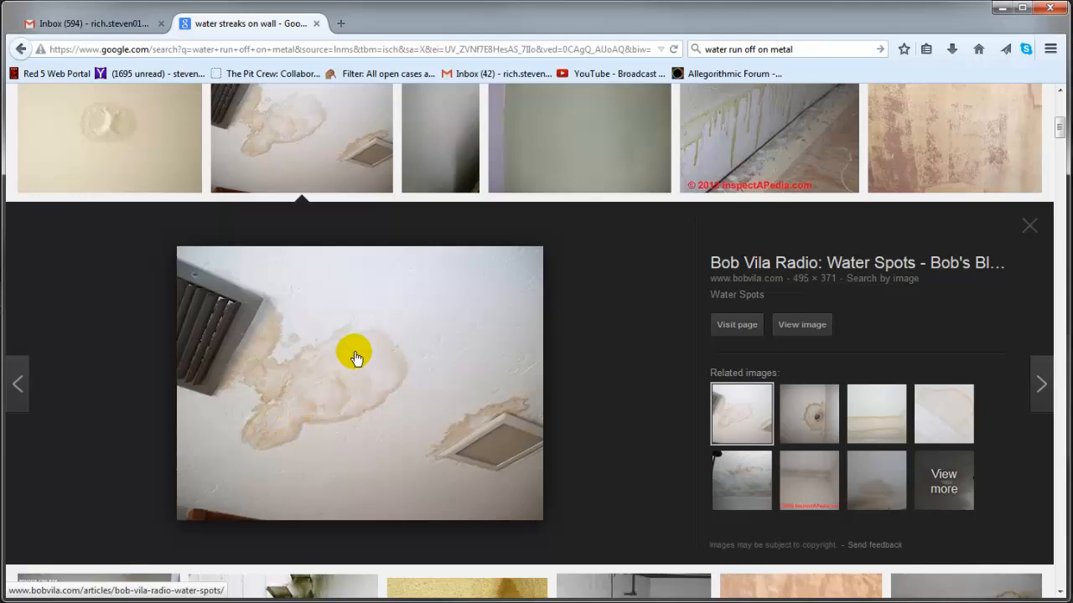
scroll(369, 364, down, 2)
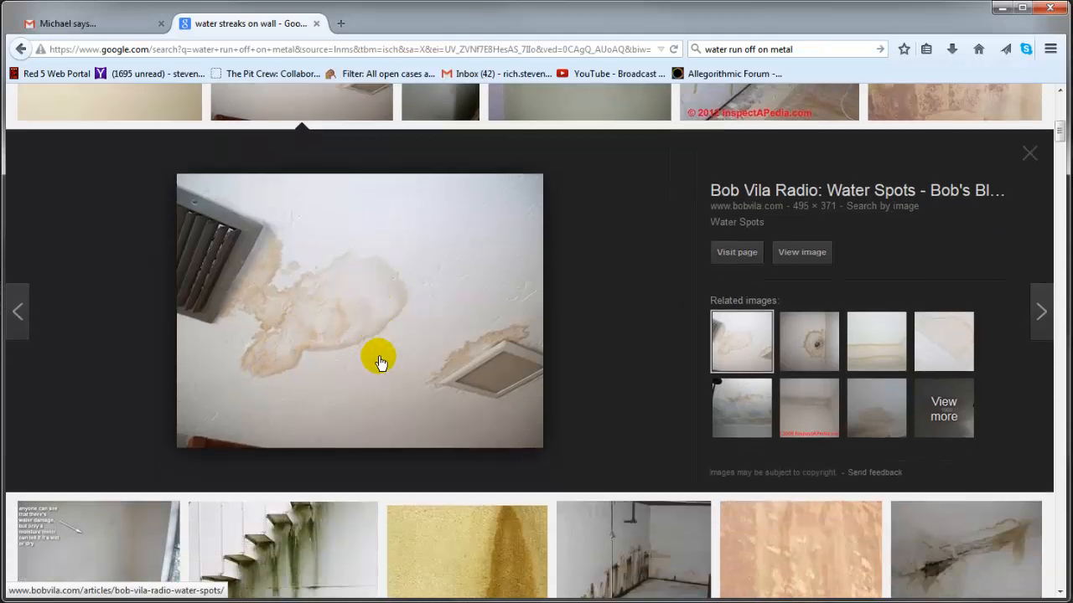
scroll(400, 340, down, 4)
scroll(400, 336, down, 4)
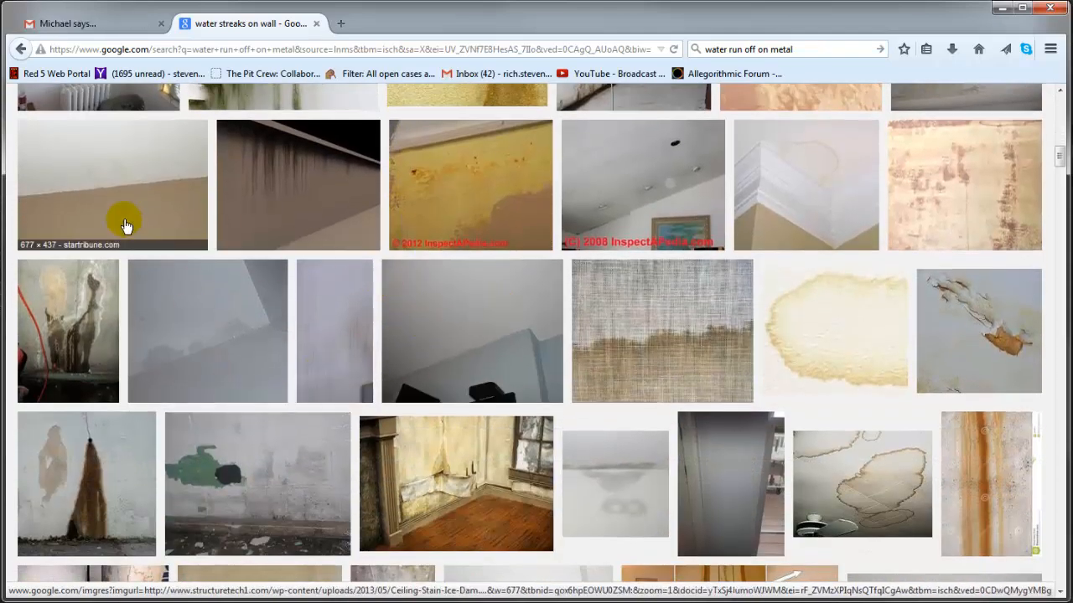
click(120, 221)
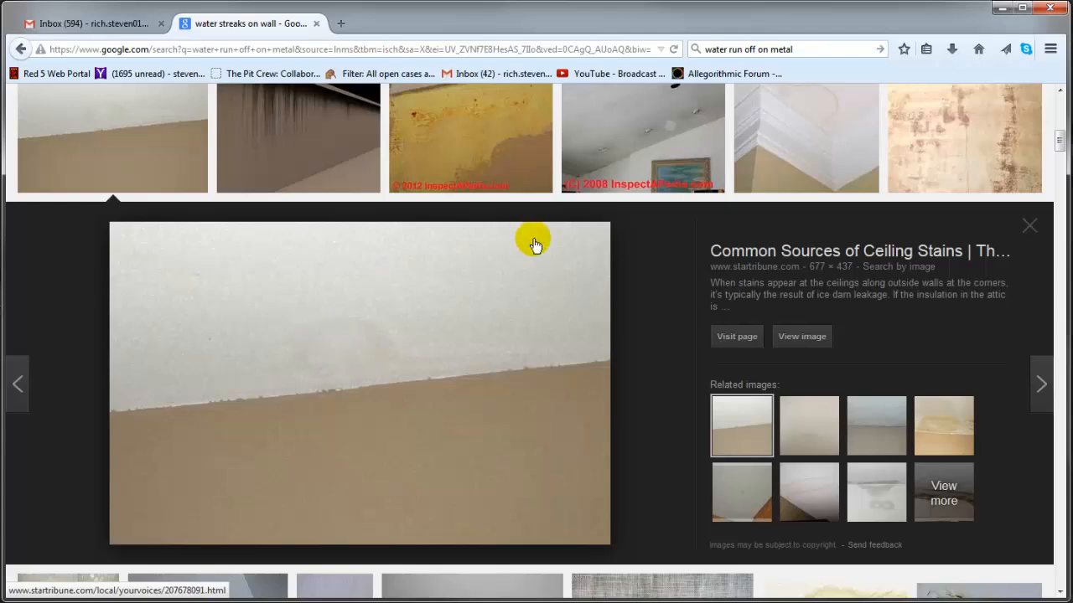
Return to the first results and examine the checkthishouse.com image with the outlined marks on the wall.
scroll(522, 311, up, 6)
scroll(525, 315, up, 3)
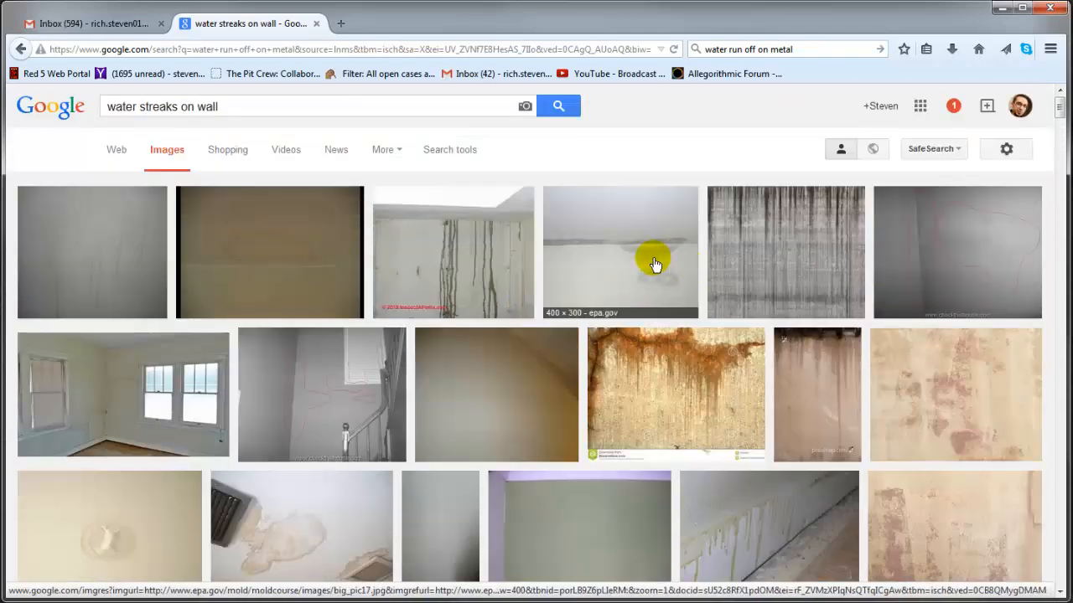
click(982, 244)
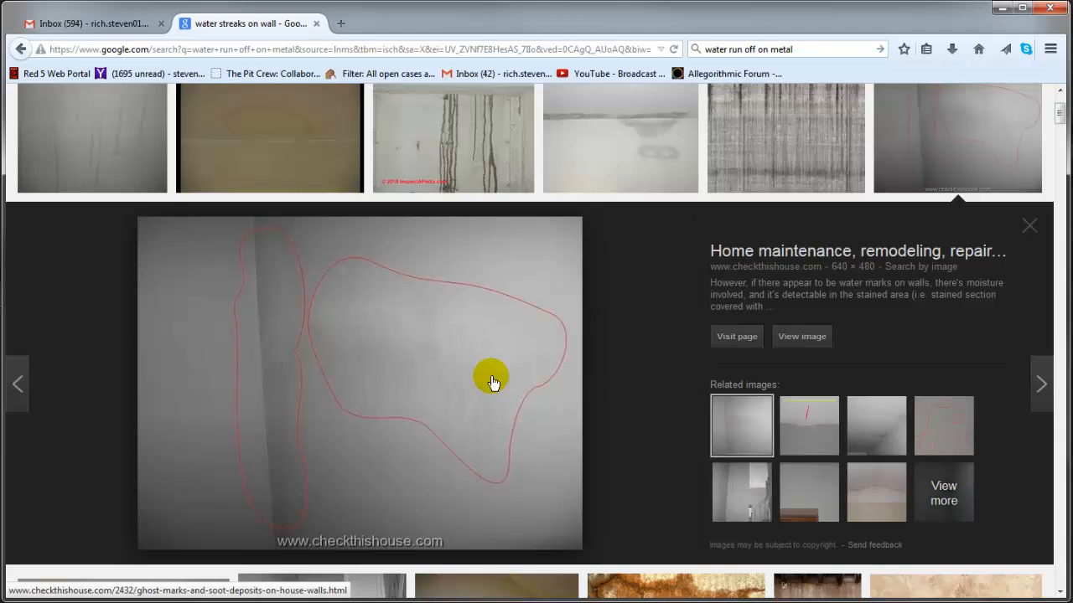
scroll(497, 353, up, 2)
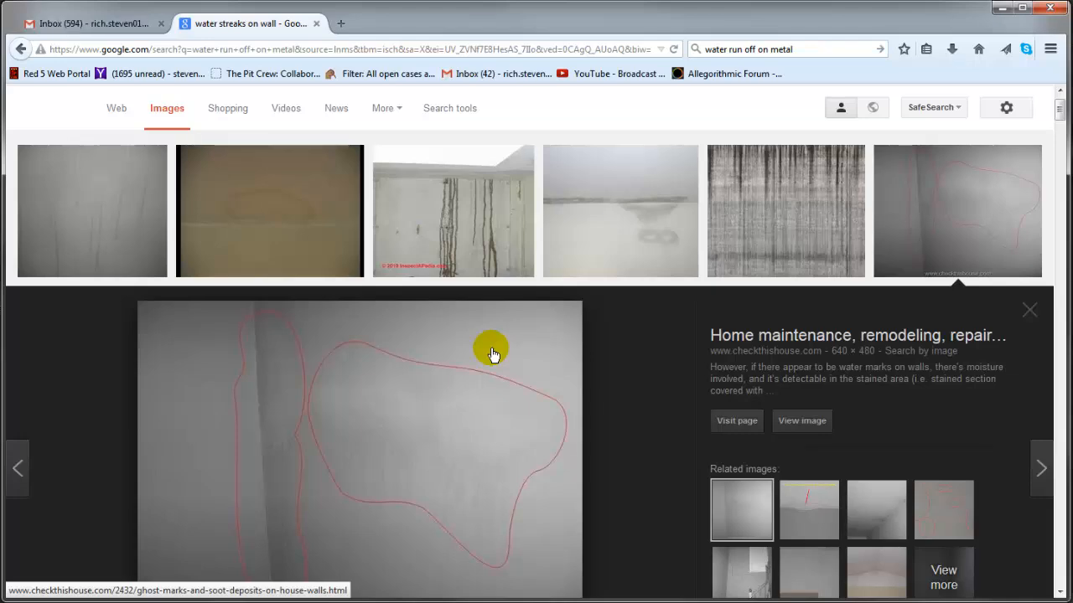
scroll(479, 344, down, 3)
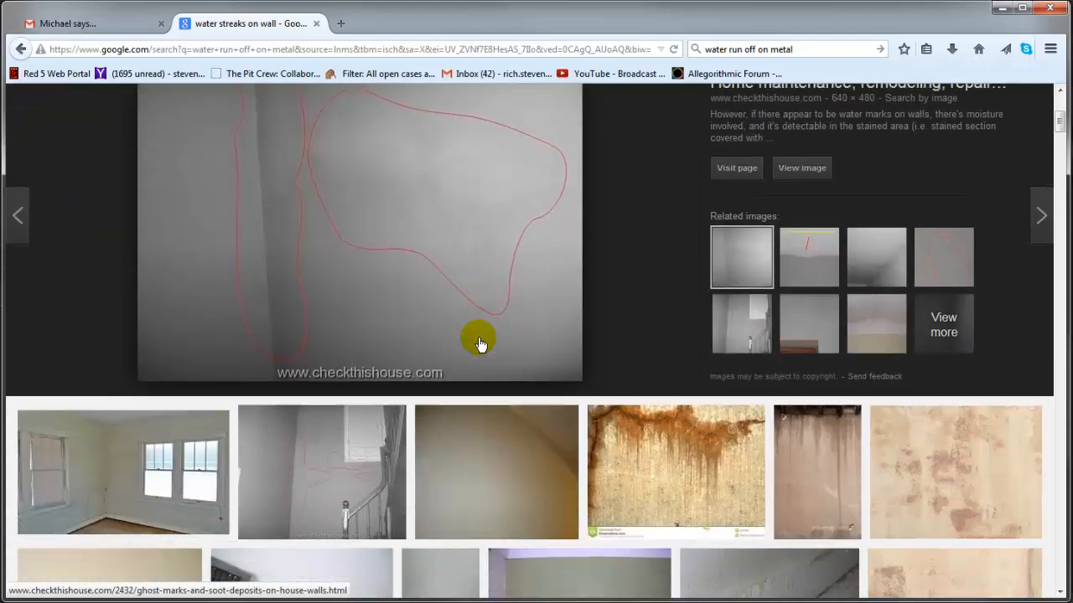
Scan the remaining water-streak results for more leak shapes, and shrink the browser back to a floating window.
scroll(480, 344, down, 5)
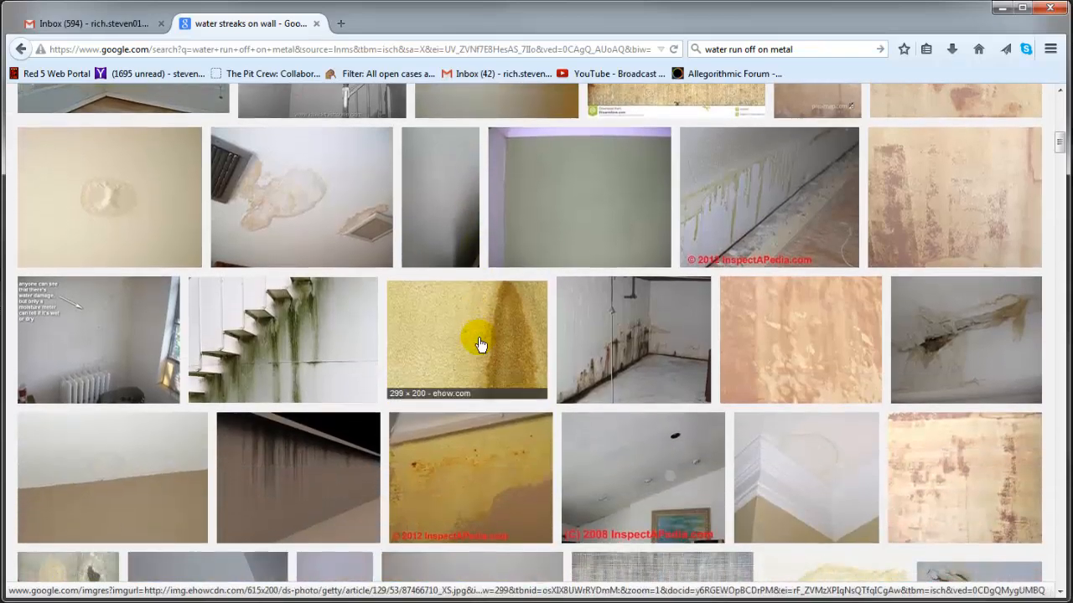
scroll(479, 343, down, 1)
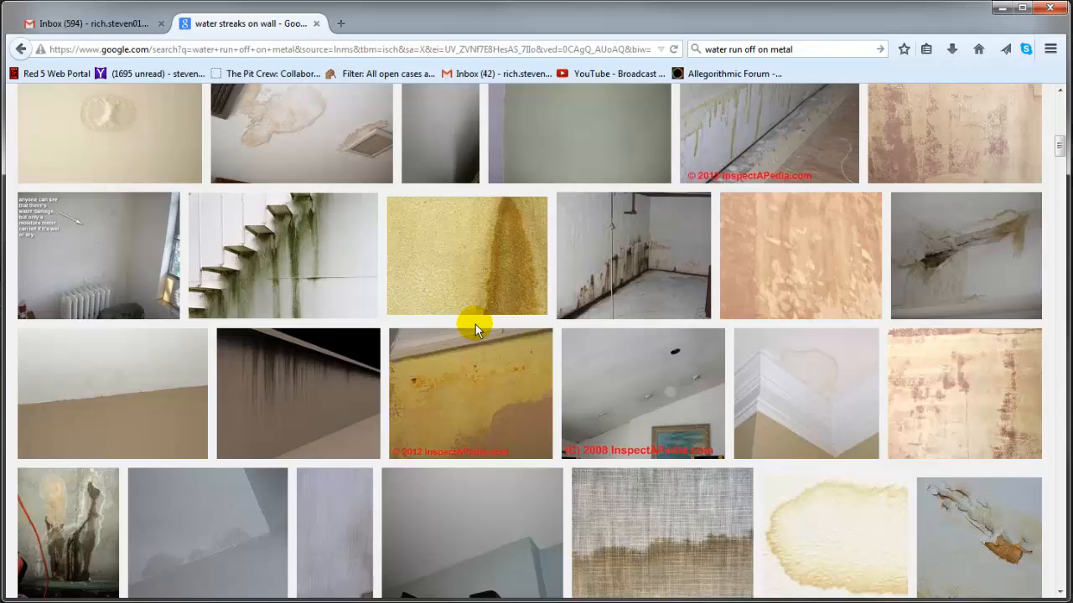
scroll(475, 324, down, 3)
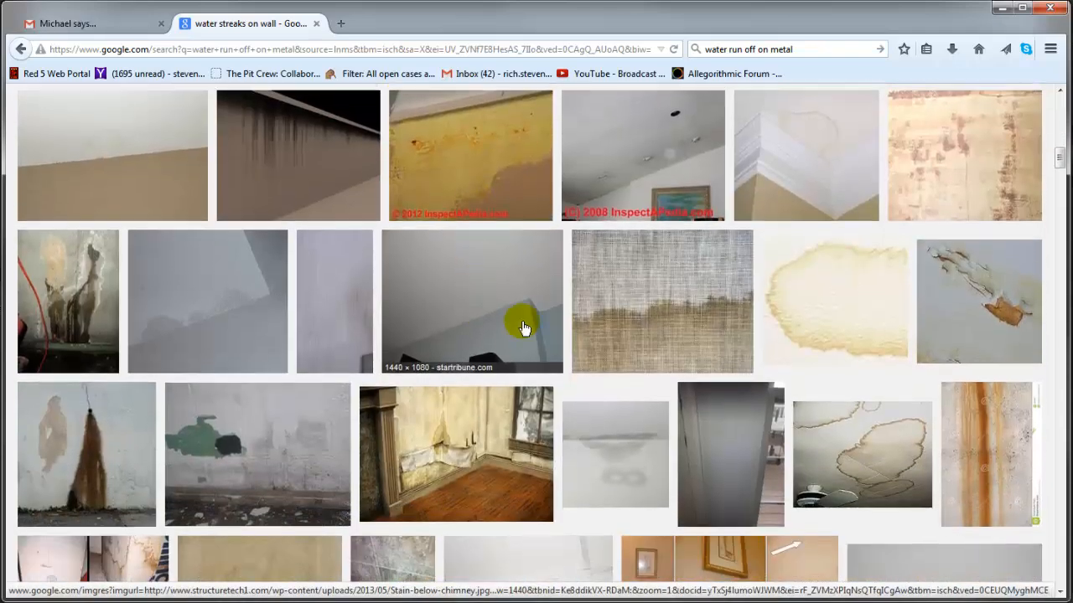
scroll(479, 419, down, 4)
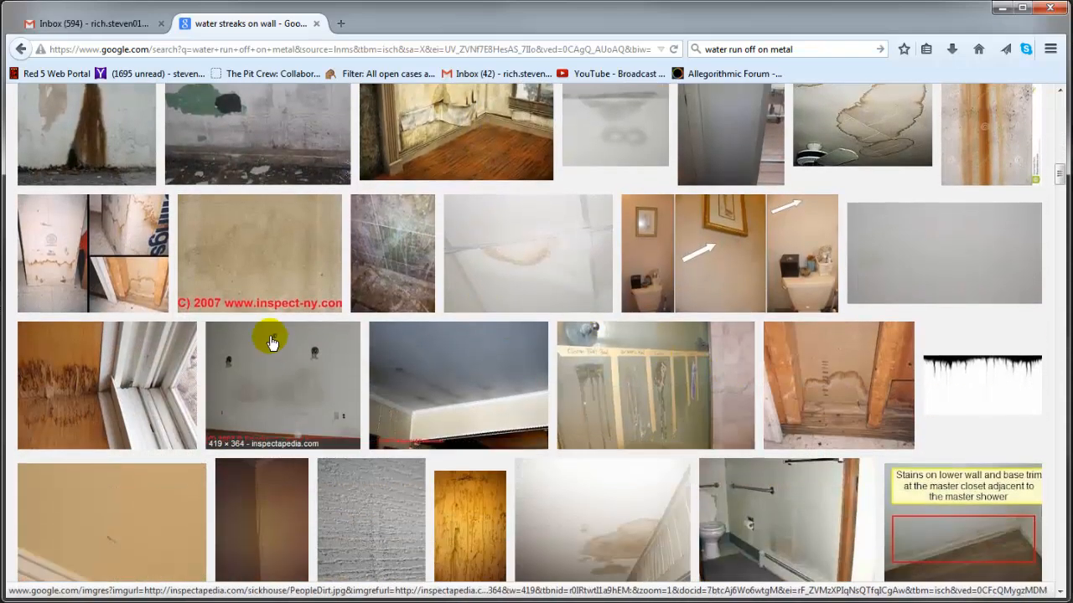
scroll(477, 397, up, 8)
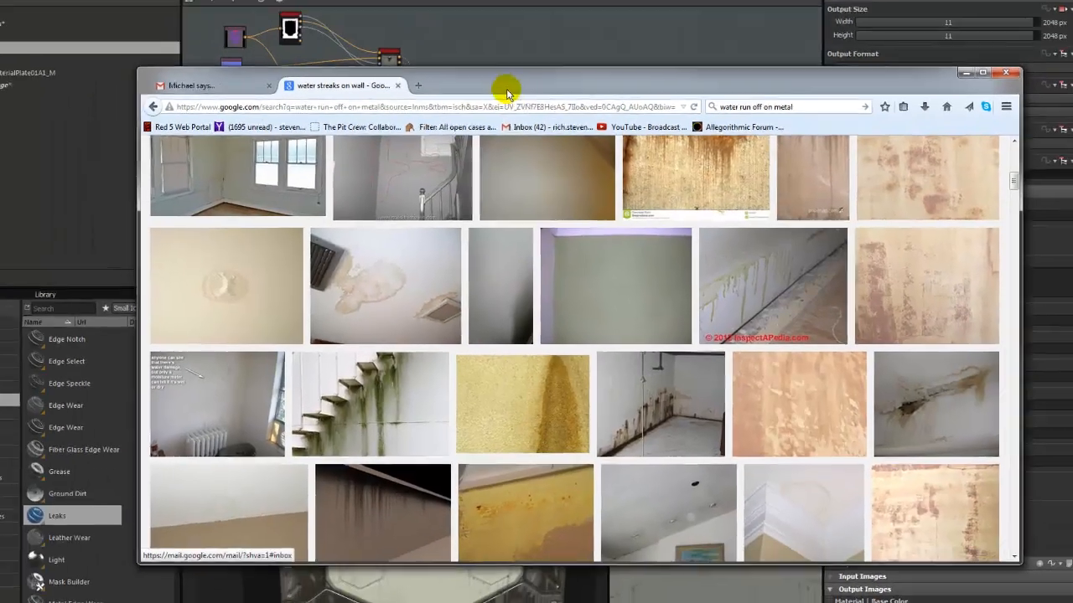
drag(456, 21, 691, 147)
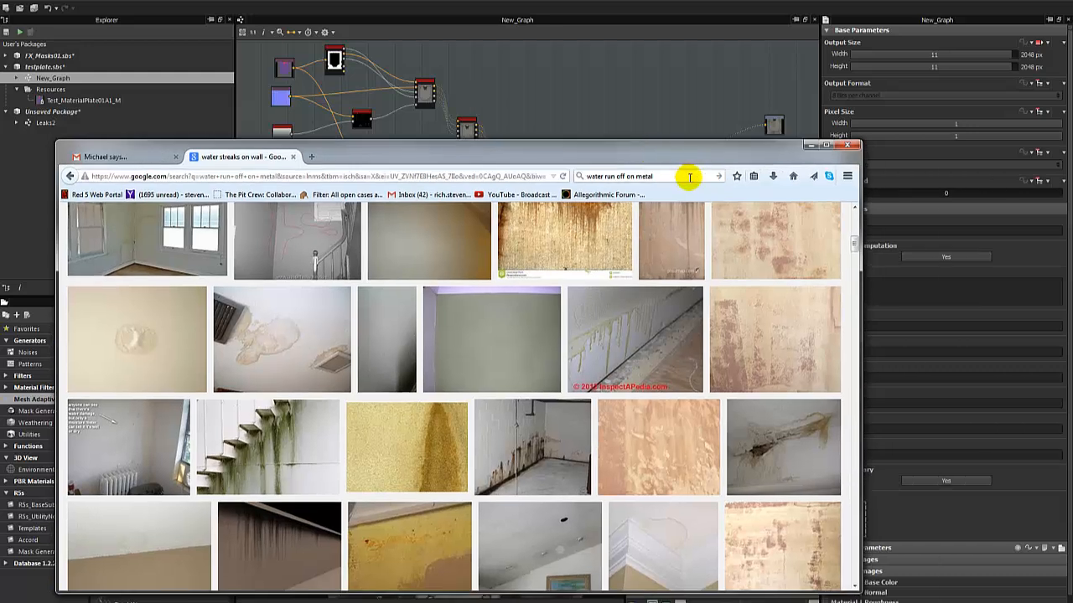
click(586, 176)
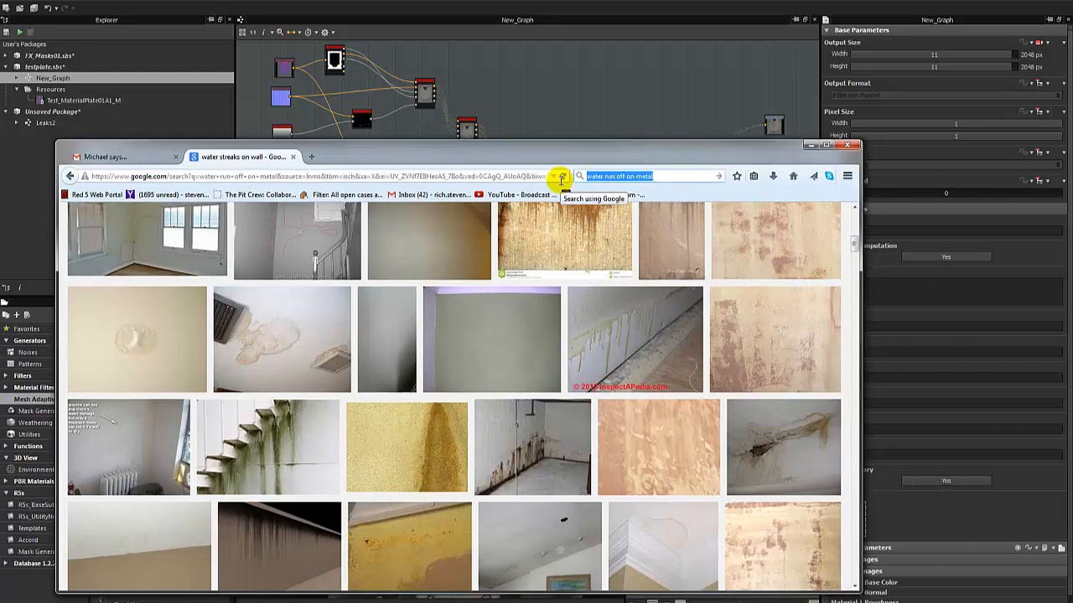
drag(562, 180, 563, 180)
click(669, 176)
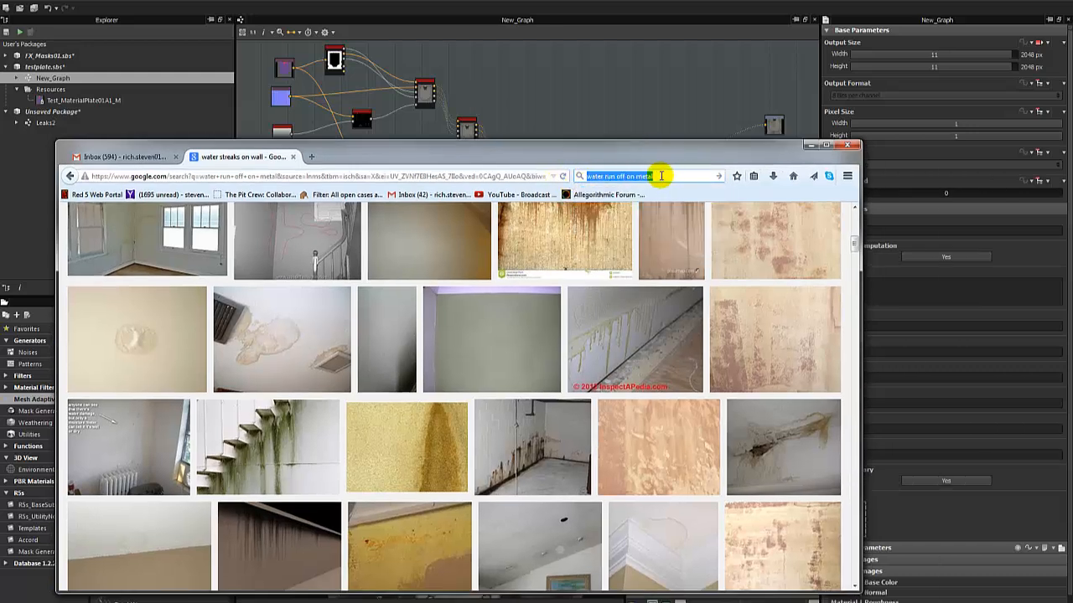
click(662, 176)
scroll(440, 284, up, 8)
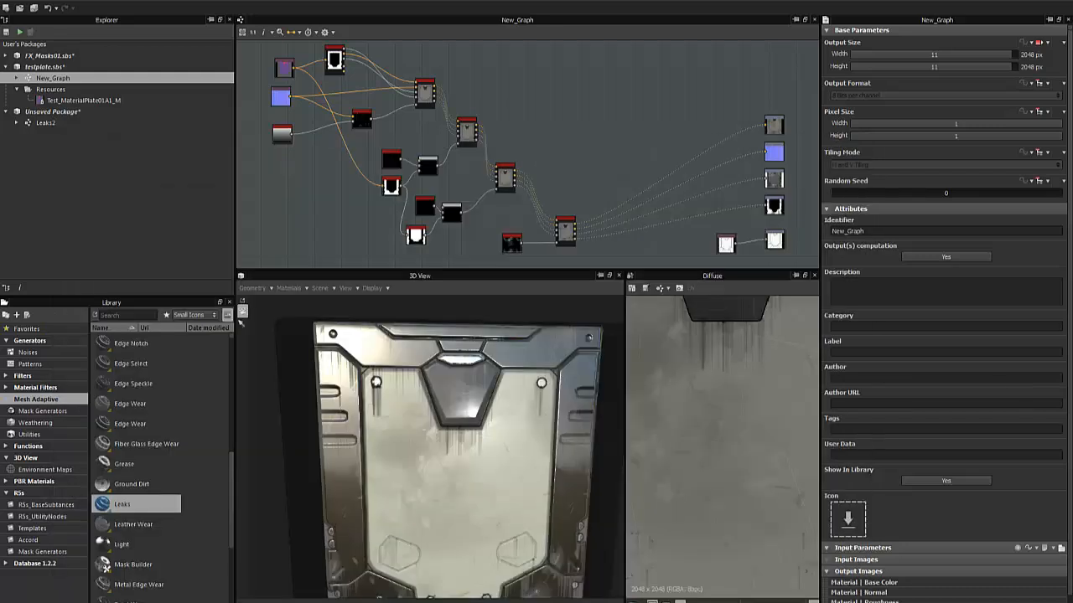
Back in Substance Designer, collapse testplate.sbs and open the Leaks2 graph with an enlarged graph area.
click(7, 66)
click(51, 78)
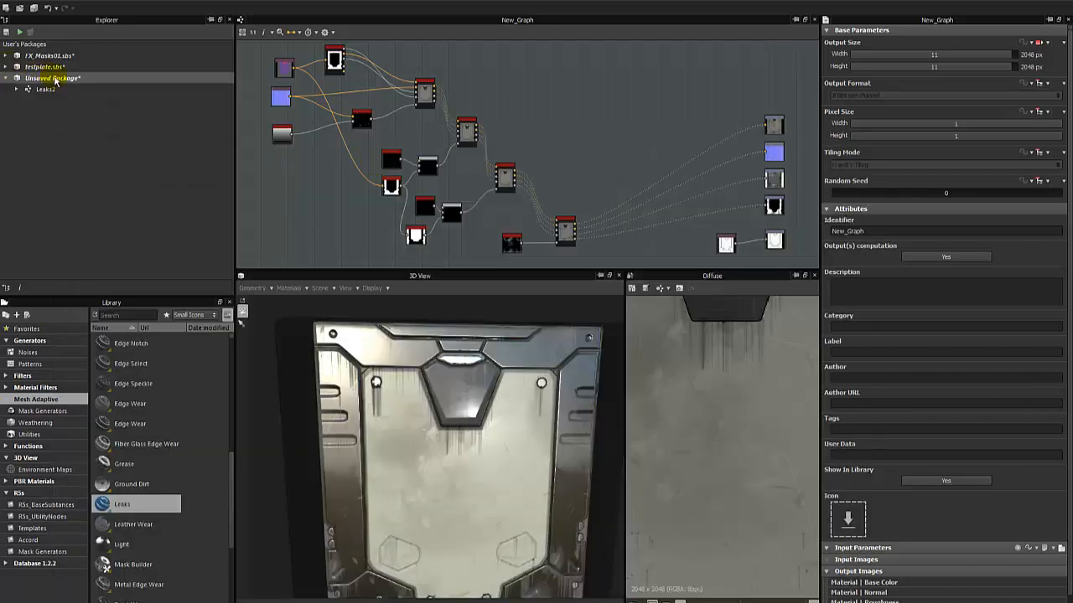
double_click(46, 88)
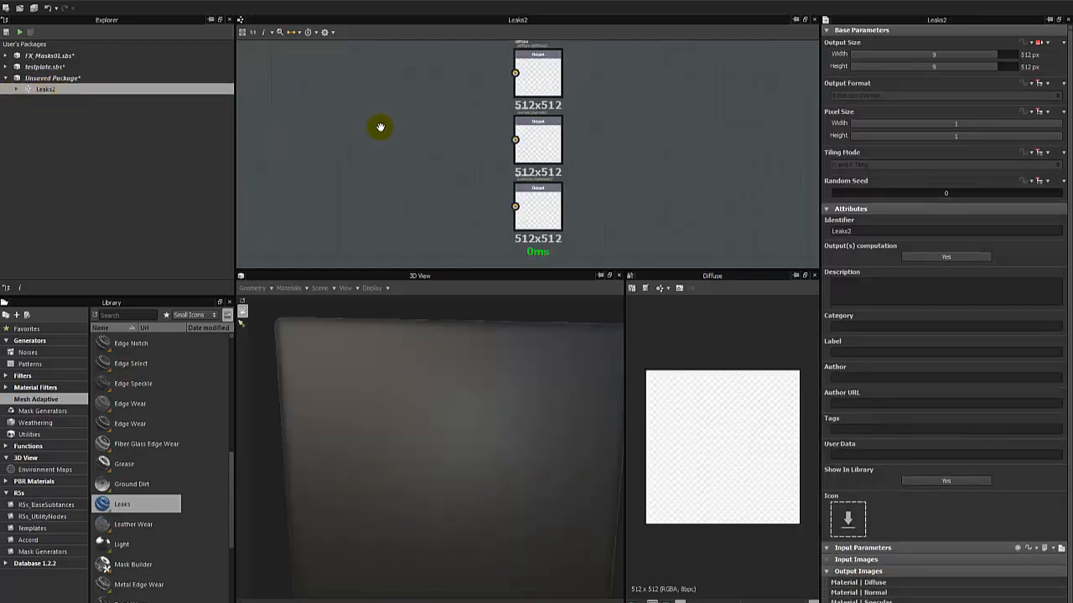
drag(492, 281, 482, 451)
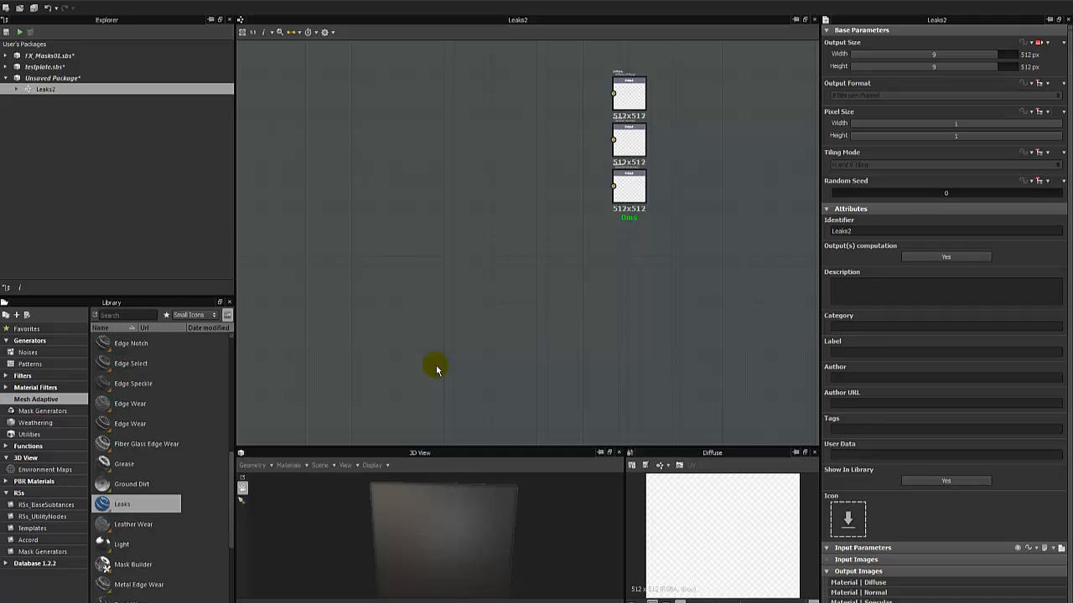
Add the Mesh Adaptive Leaks node to the Leaks2 graph and inspect its Position, Curvature, Ambient Occlusion and Mask (optional) inputs.
drag(159, 503, 455, 287)
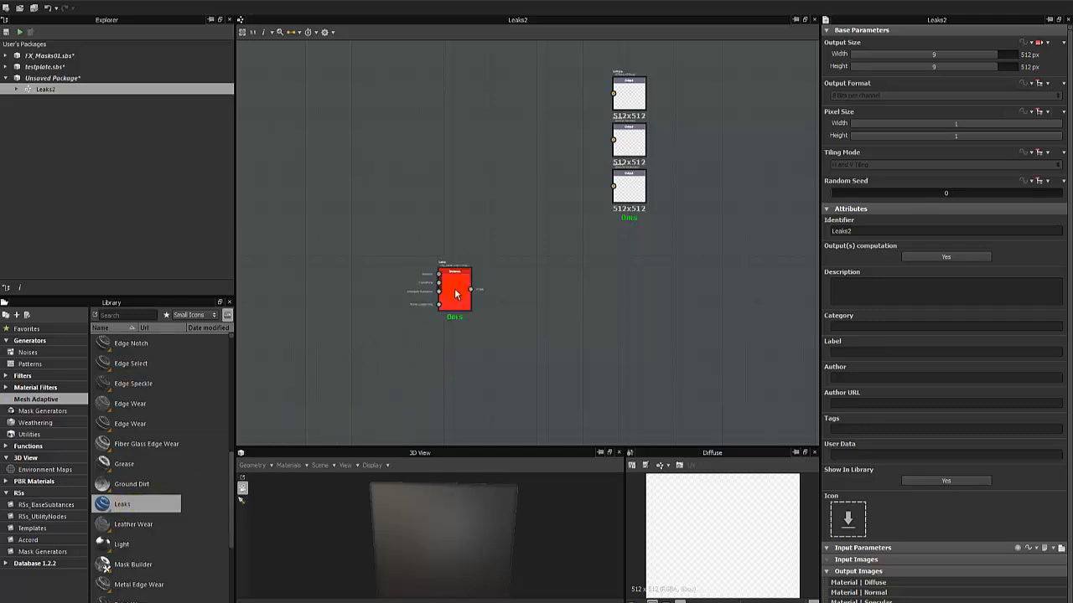
scroll(456, 293, up, 1)
scroll(455, 293, up, 2)
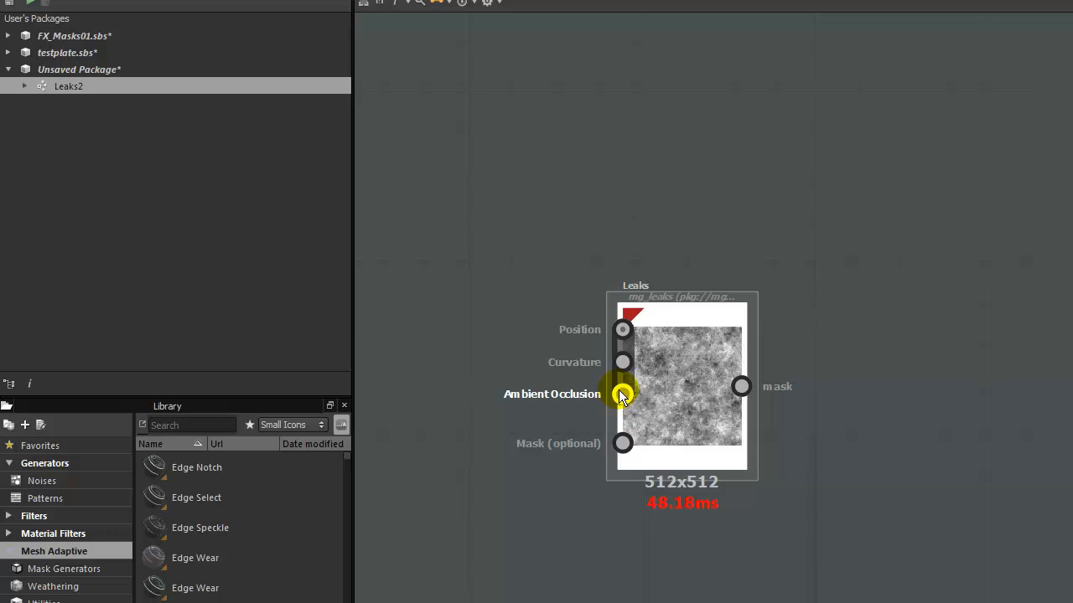
drag(645, 373, 775, 368)
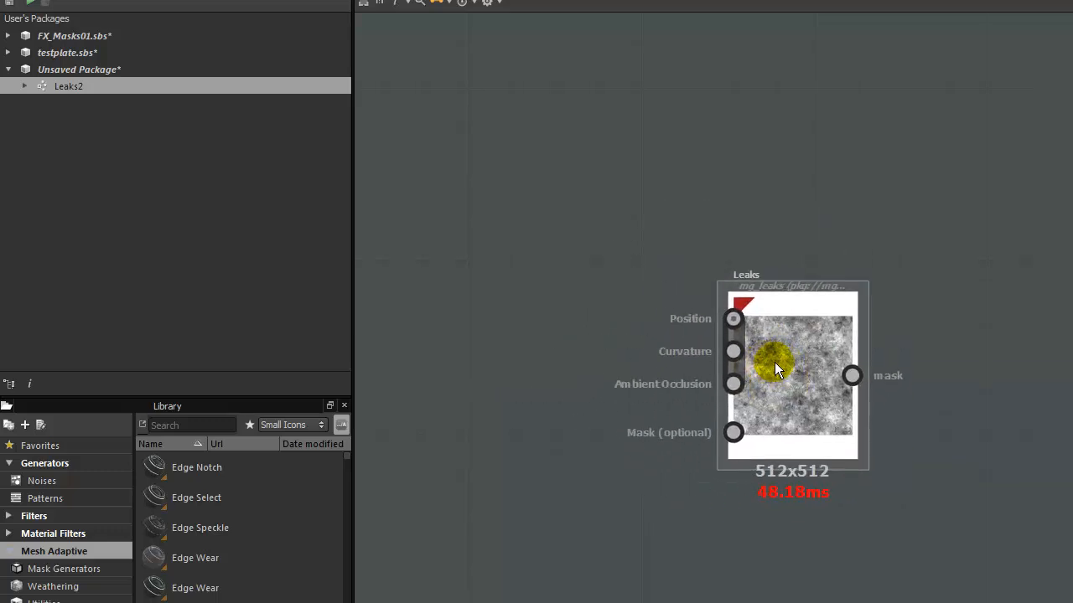
middle_drag(608, 303, 649, 276)
scroll(652, 275, up, 2)
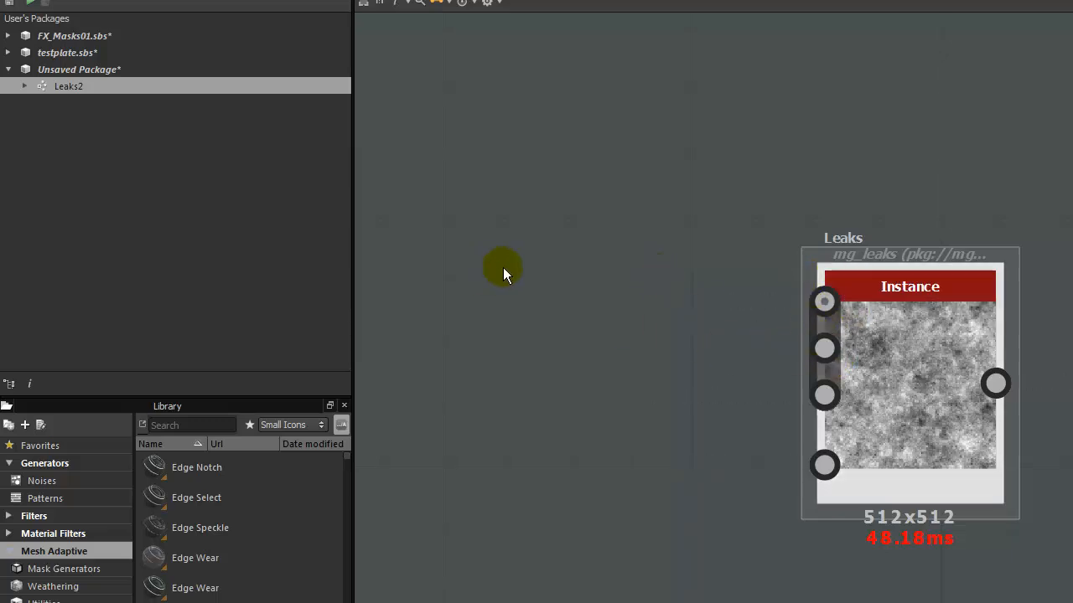
Expand testplate.sbs, reopen its New_Graph, and enlarge the 3D view of the plate.
click(103, 54)
ctrl+click(20, 70)
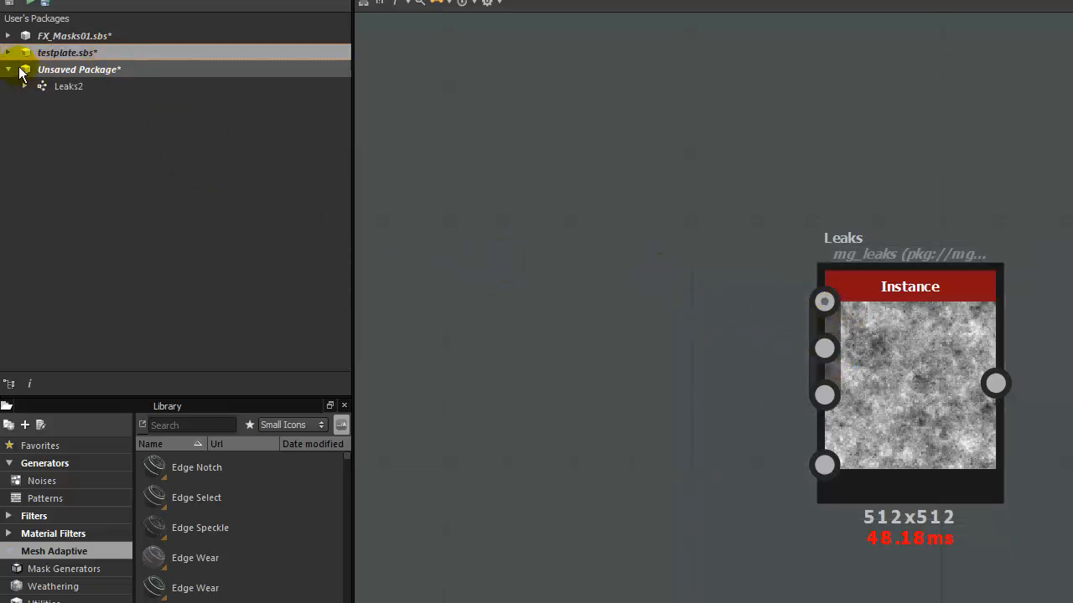
click(9, 52)
double_click(95, 68)
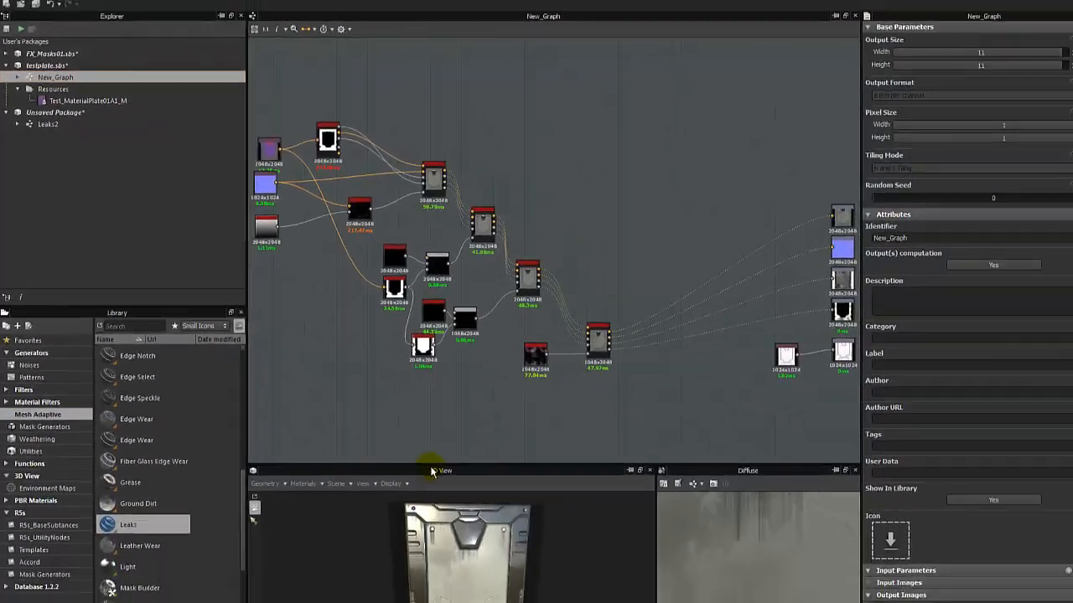
drag(431, 465, 407, 228)
Examine the leak streaks below the bolt, the upper panel edge and the central panel of the plate up close.
drag(364, 369, 338, 379)
right_drag(337, 379, 434, 382)
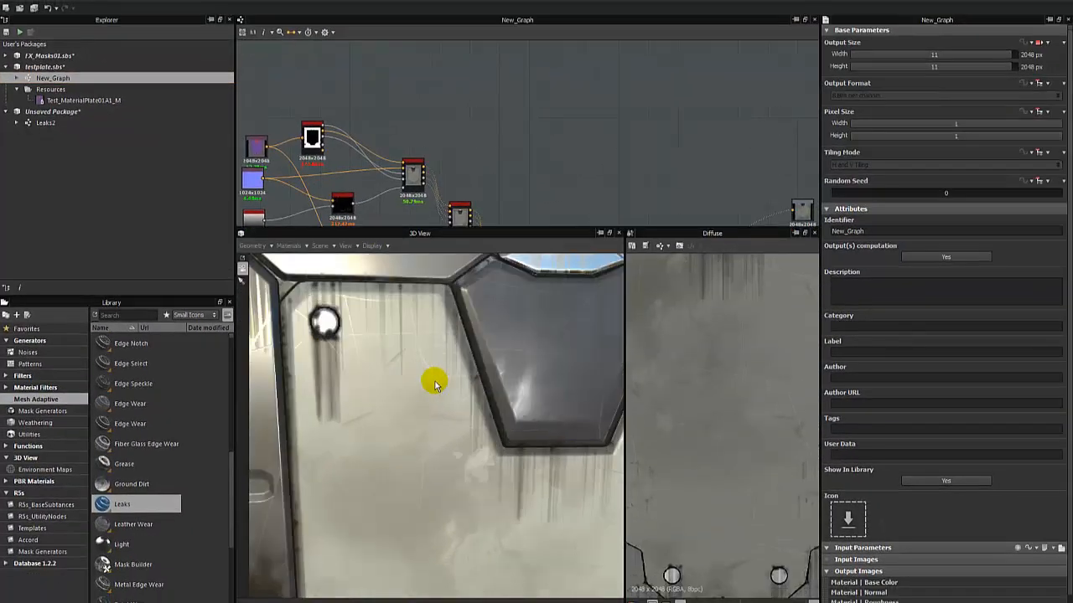
mouse_move(434, 384)
mouse_down()
mouse_move(462, 372)
mouse_move(451, 368)
mouse_up()
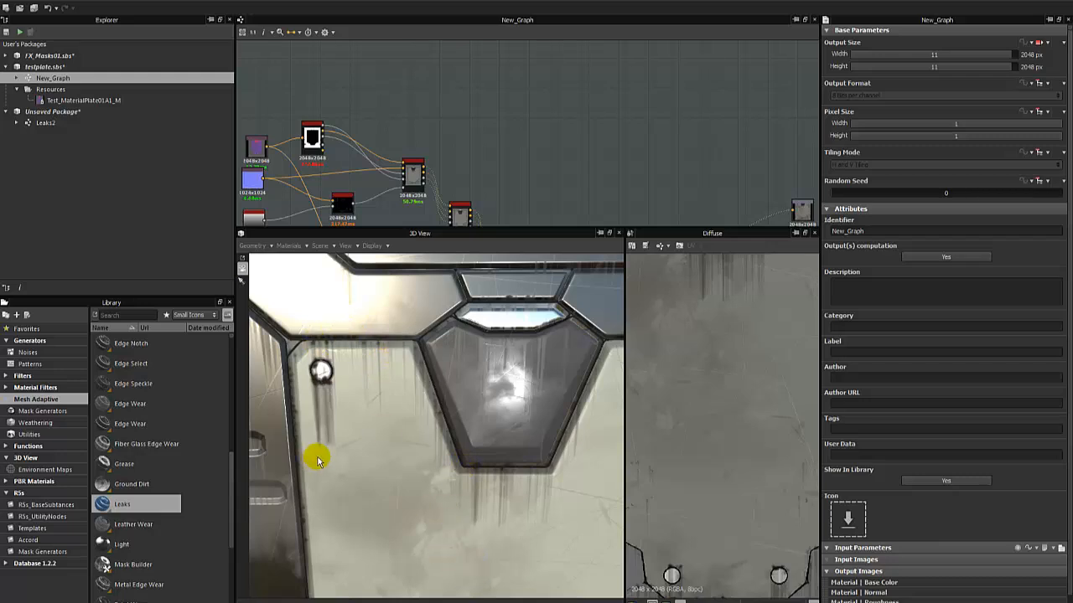
drag(391, 421, 355, 363)
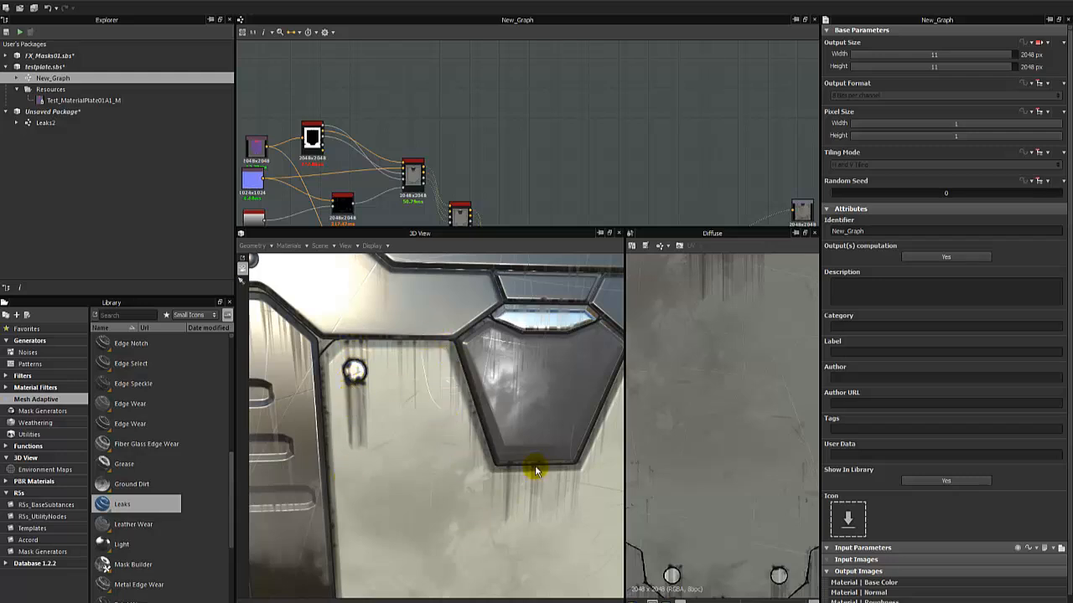
drag(536, 471, 429, 436)
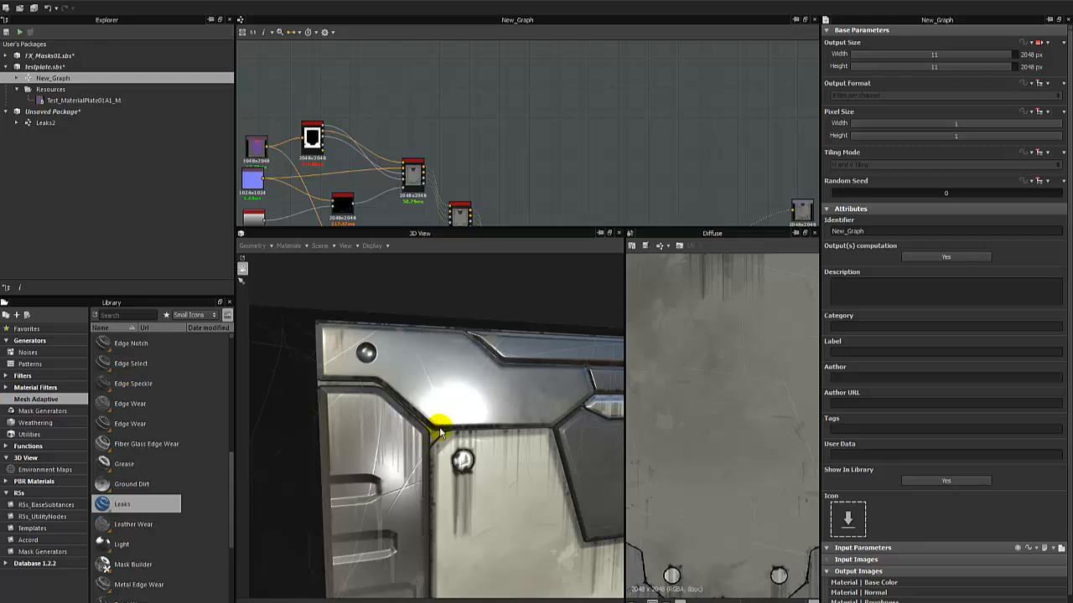
drag(439, 432, 505, 484)
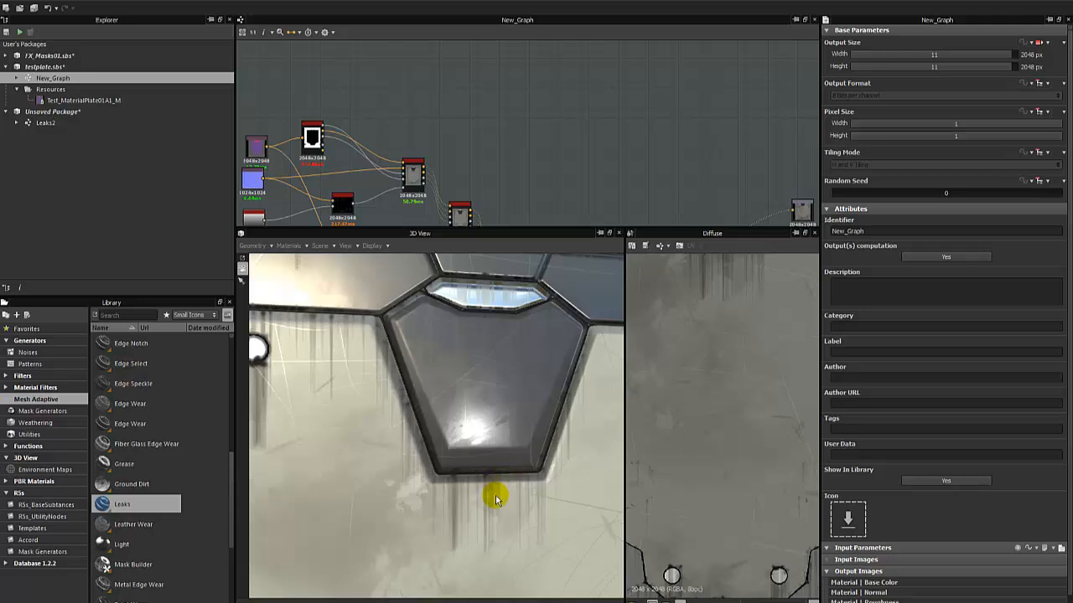
Examine the streaks around the central panel, the bolt and the neighbouring panels of the 3D plate from several angles.
drag(495, 498, 479, 489)
drag(428, 458, 432, 461)
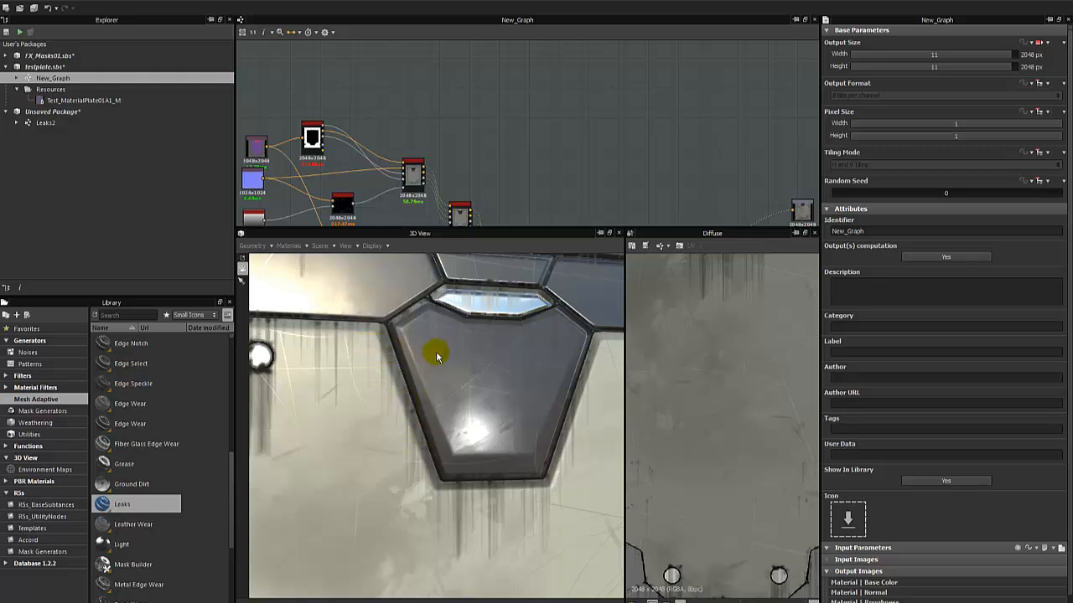
scroll(433, 352, down, 4)
drag(456, 375, 517, 289)
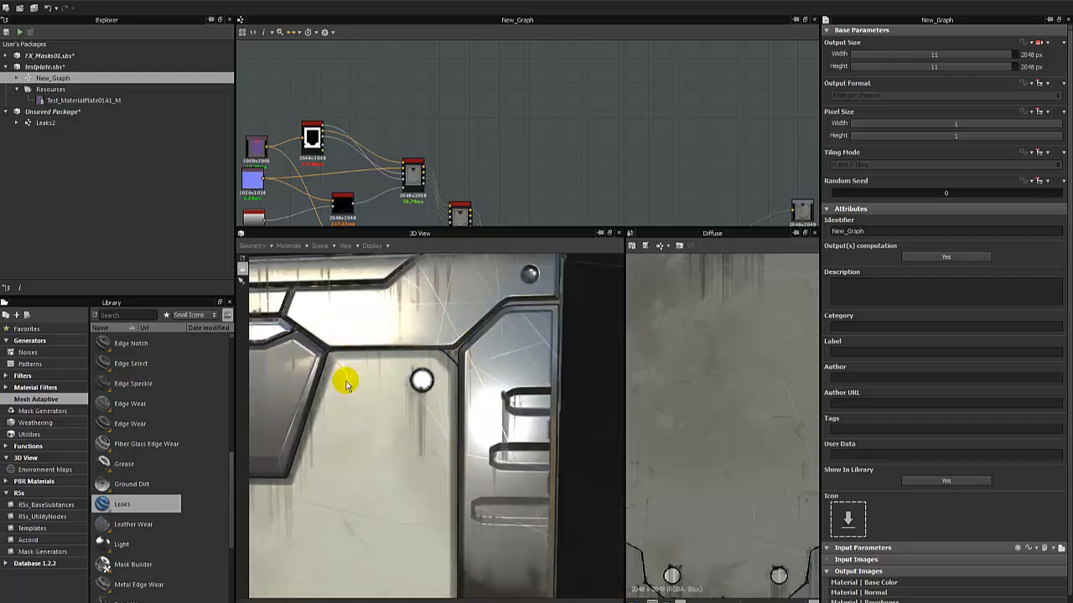
drag(407, 438, 486, 427)
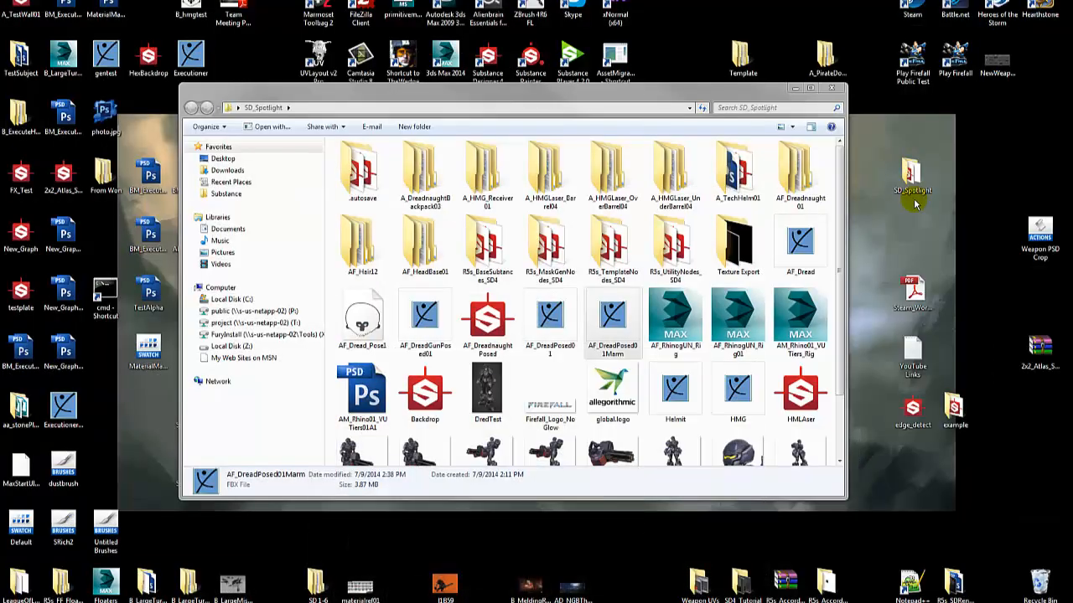
Switch to the SD_Spotlight folder on the desktop and open the screenshot002 image.
click(892, 191)
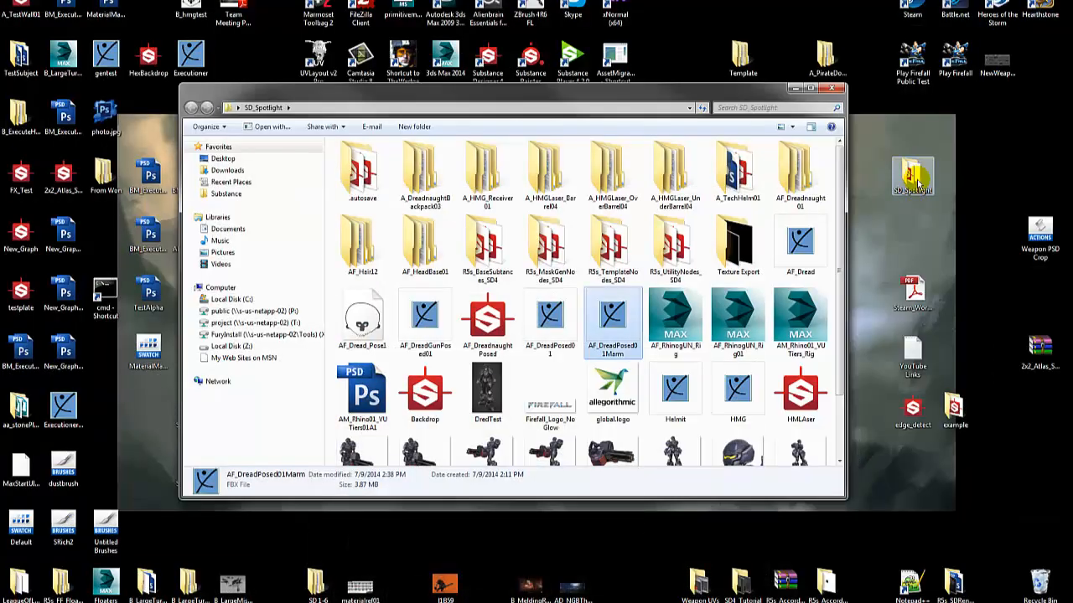
scroll(574, 385, down, 2)
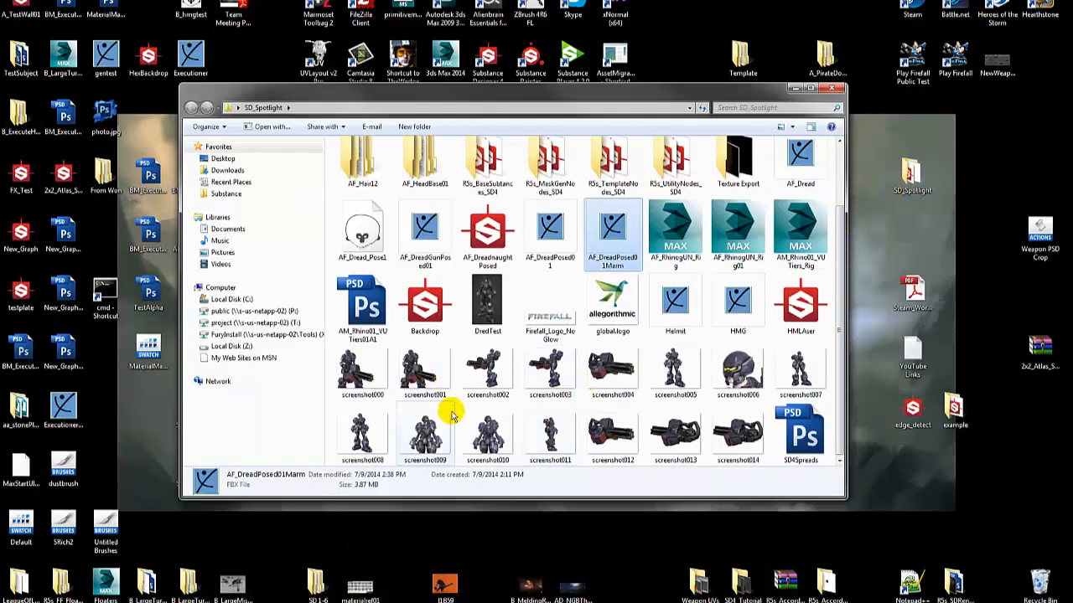
double_click(486, 369)
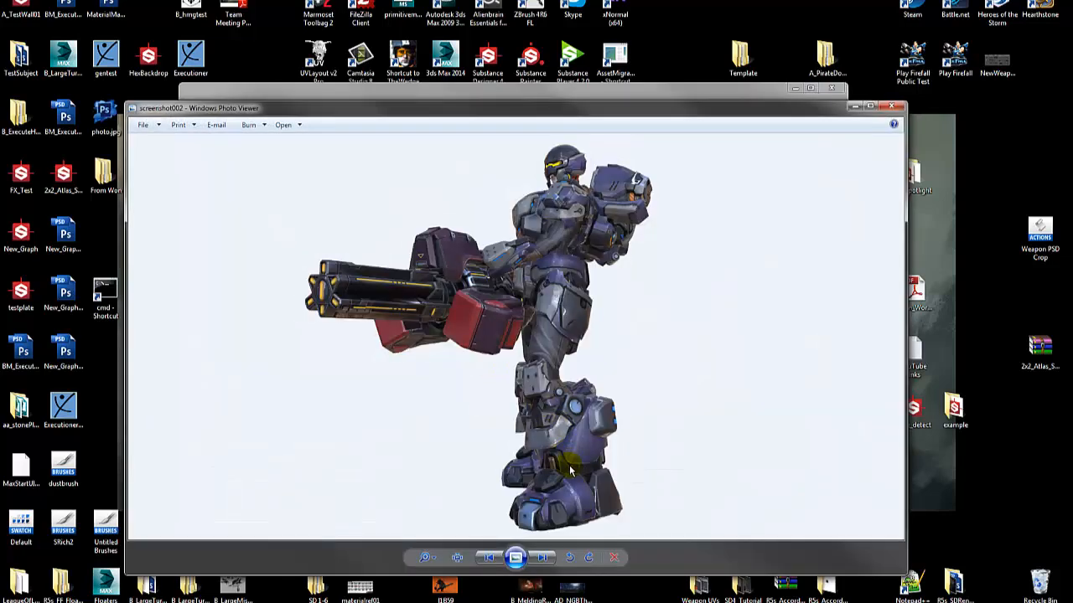
Examine the armor weathering on the character's feet, lower legs and thigh plates up close.
scroll(574, 464, up, 5)
scroll(574, 464, up, 1)
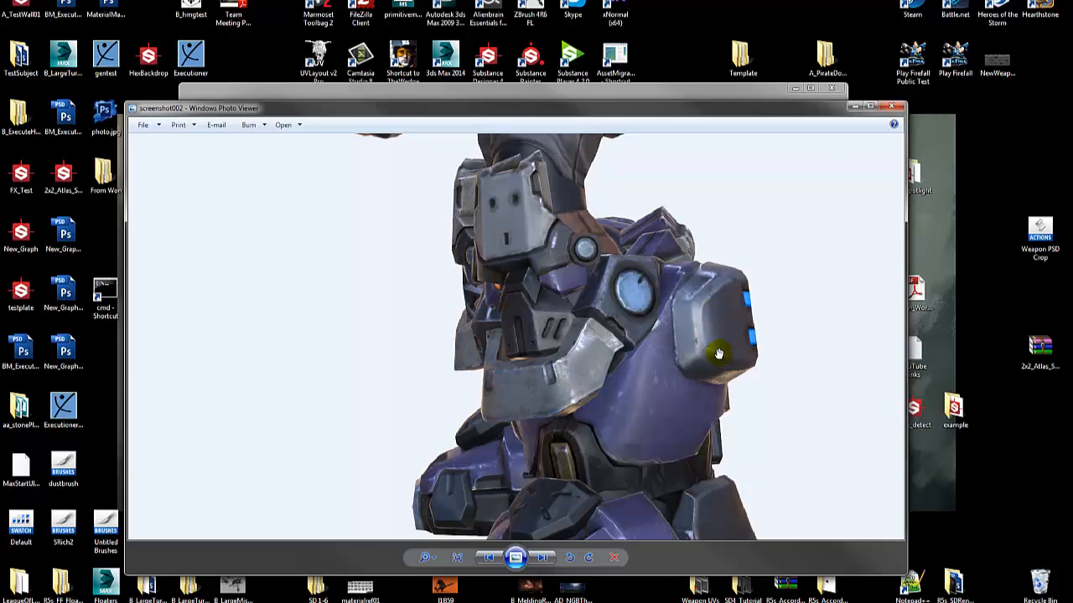
scroll(673, 385, down, 2)
scroll(673, 385, up, 1)
drag(650, 393, 665, 294)
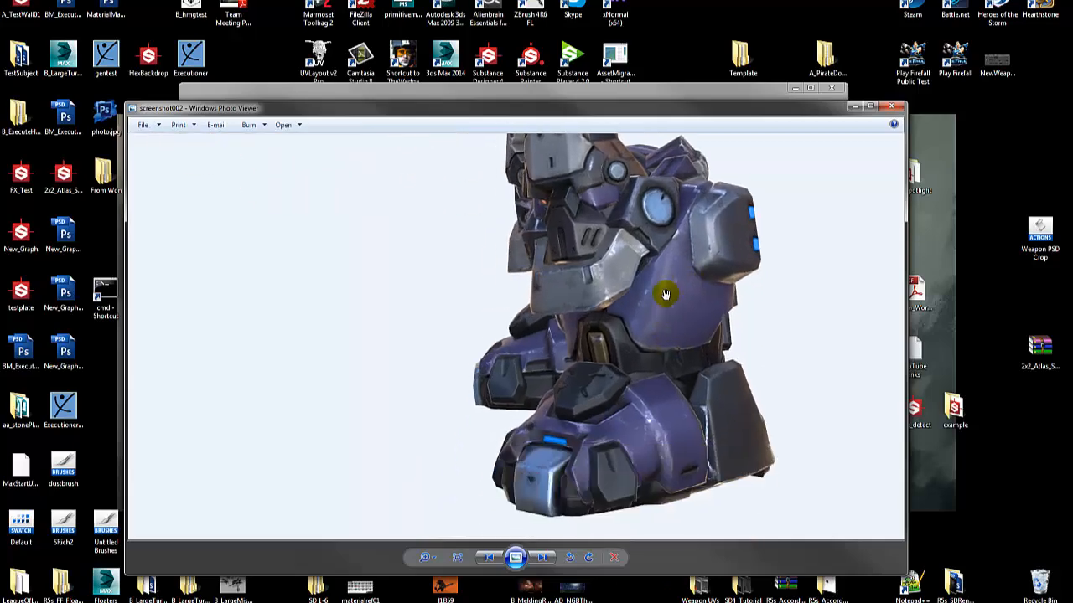
drag(626, 237, 628, 386)
drag(628, 272, 598, 368)
scroll(598, 367, up, 3)
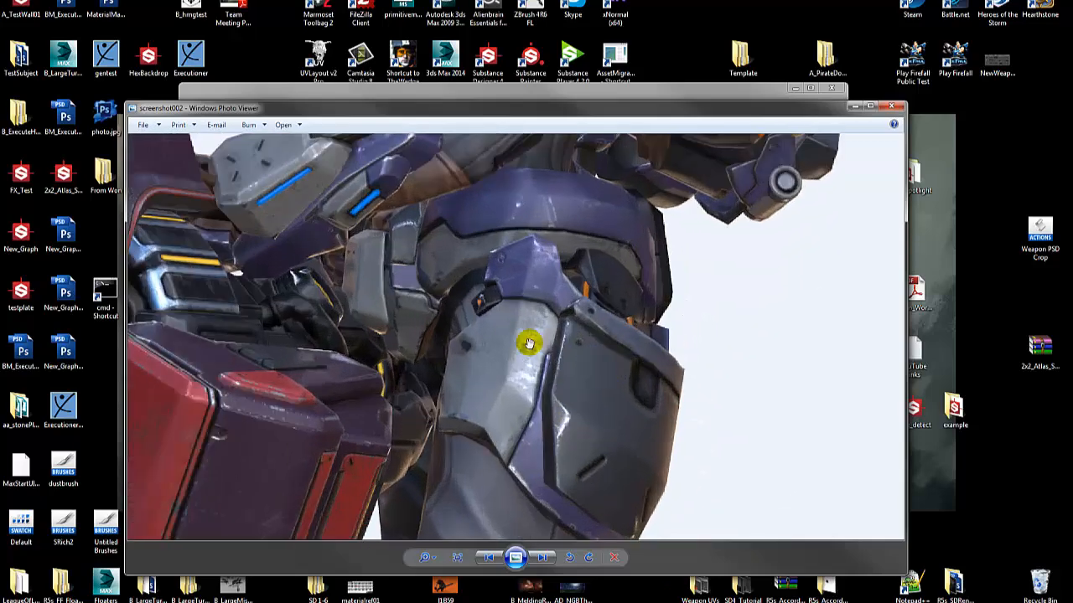
drag(529, 343, 558, 352)
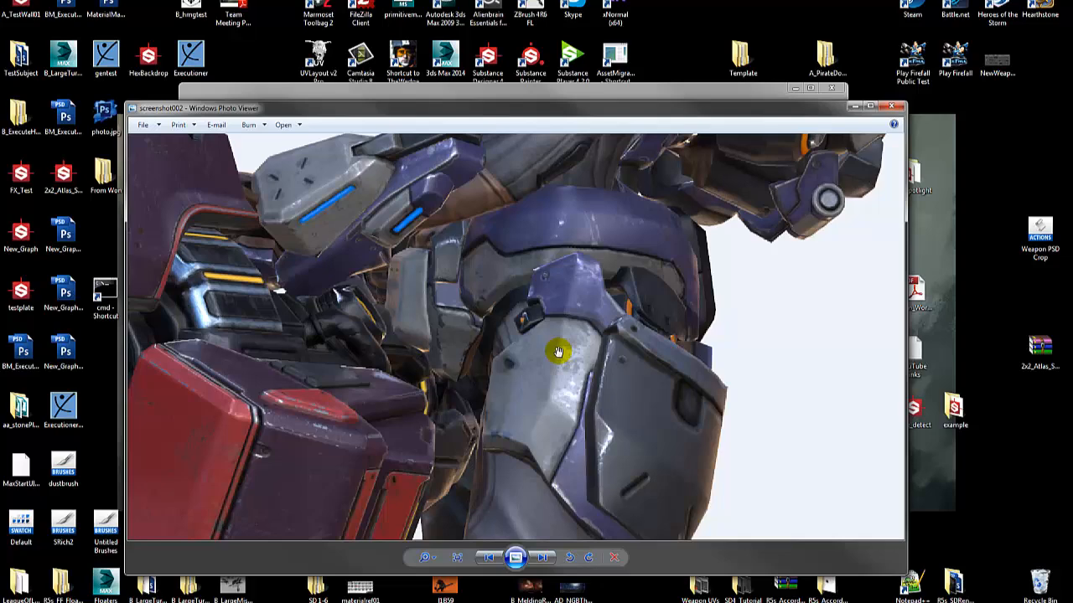
Examine the surface wear on the character's torso, shoulder armor and helmet up close.
drag(564, 270, 549, 408)
drag(633, 272, 587, 403)
drag(559, 276, 608, 342)
scroll(588, 342, up, 2)
scroll(588, 342, up, 2)
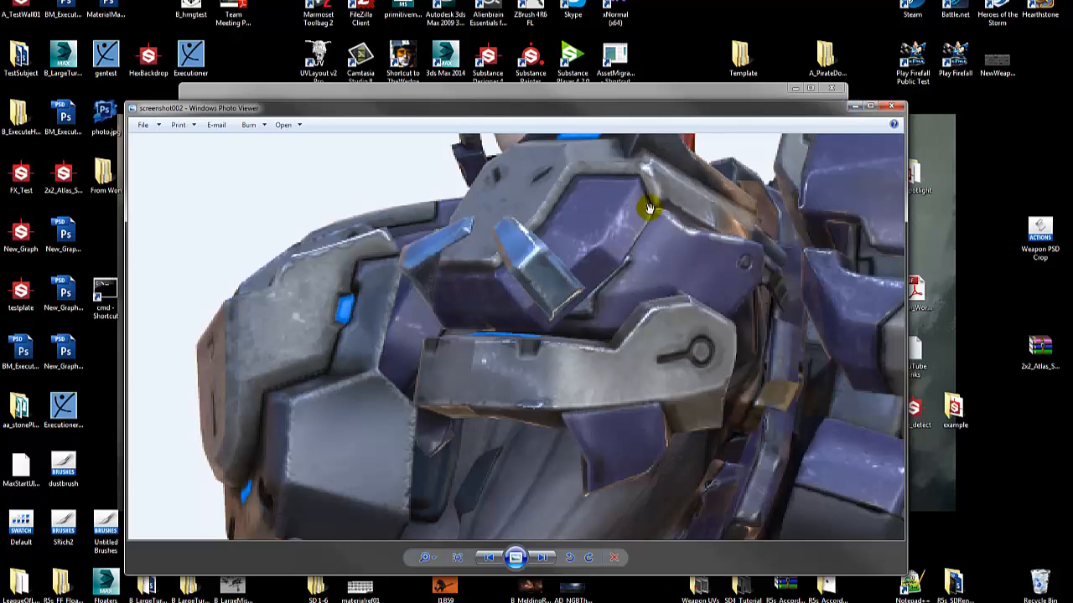
drag(649, 207, 639, 349)
drag(654, 232, 643, 312)
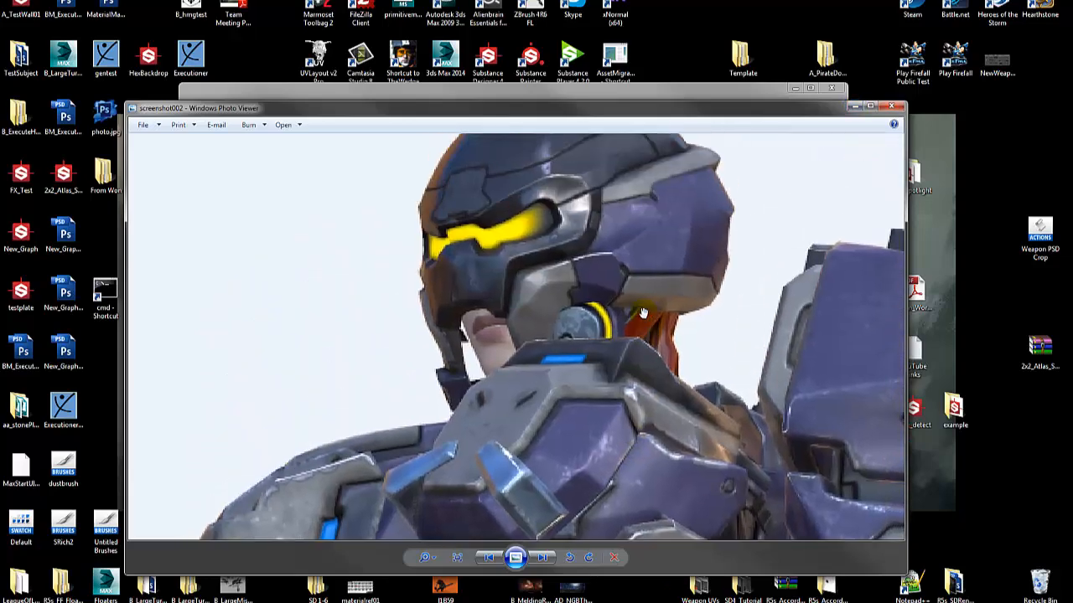
drag(713, 225, 679, 252)
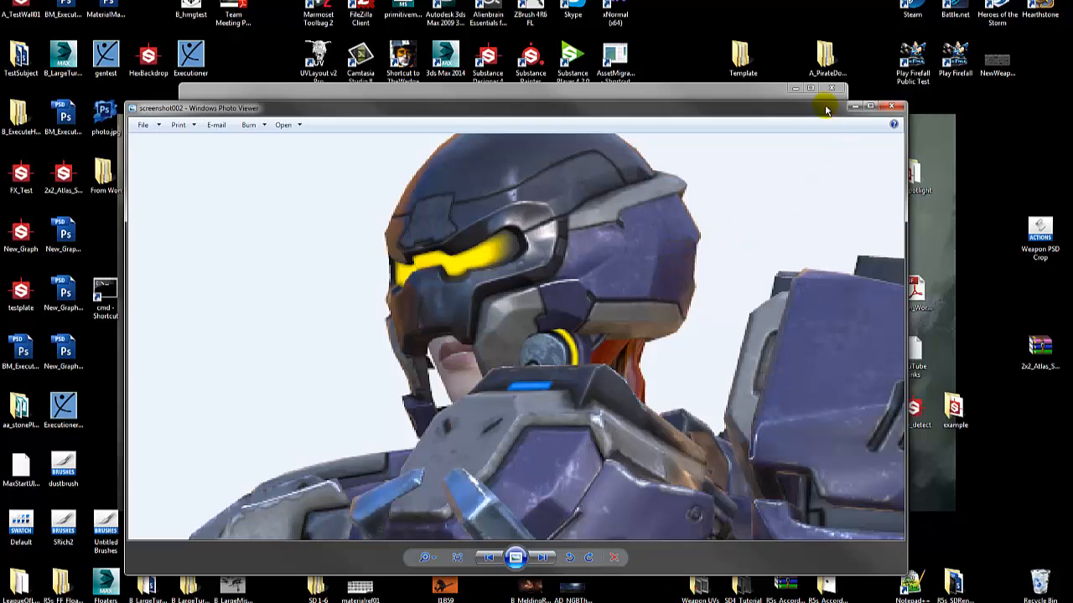
Inspect the shoulder, waist and hip armor of the character once more, and close the image.
drag(600, 414, 593, 392)
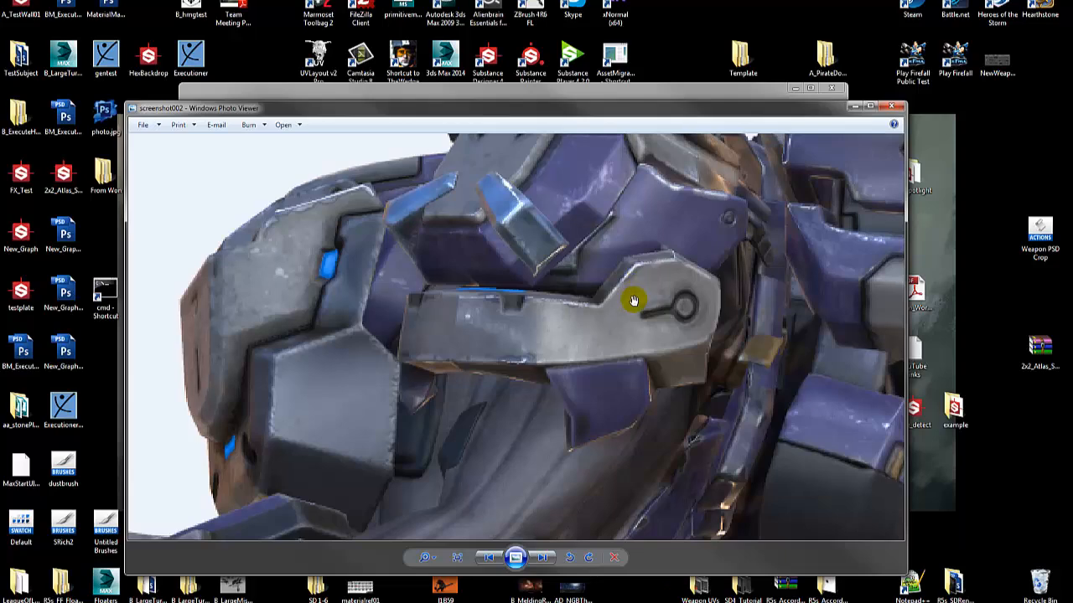
scroll(634, 302, down, 1)
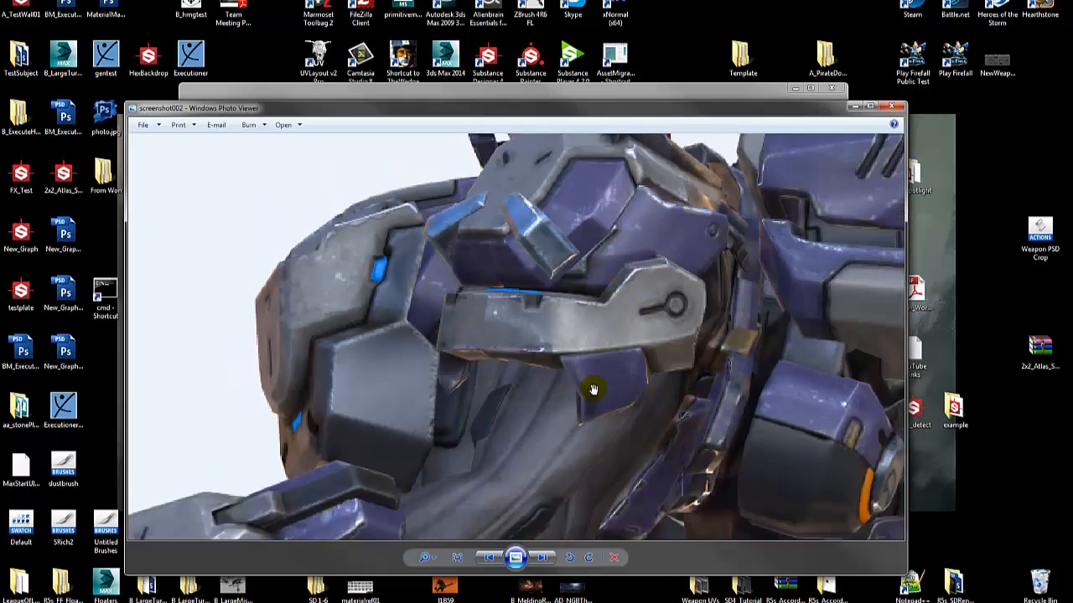
drag(582, 499, 579, 264)
drag(684, 386, 578, 376)
drag(492, 383, 621, 282)
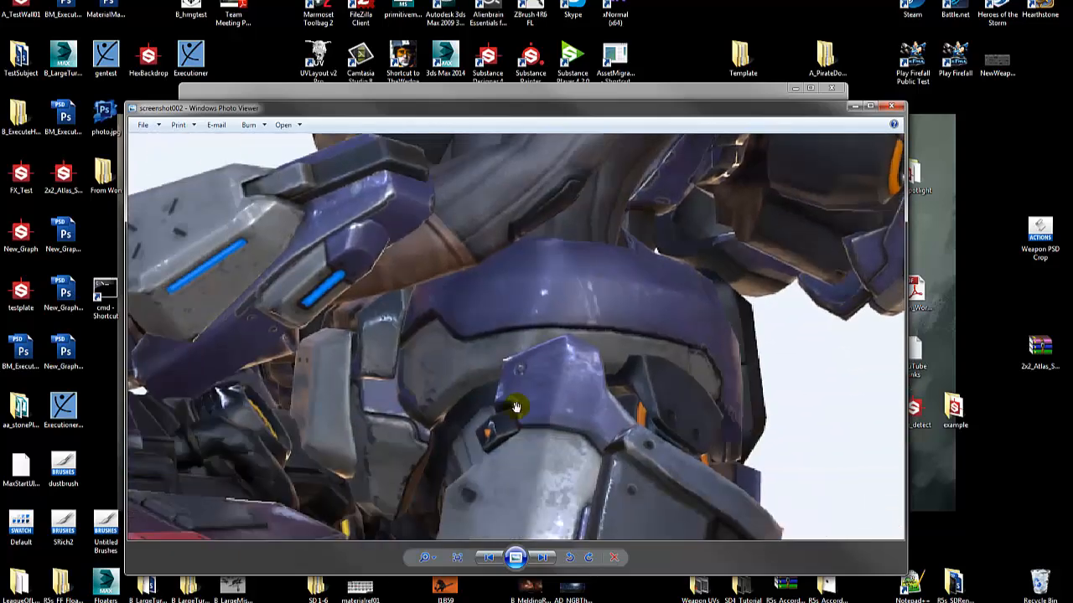
drag(540, 390, 654, 251)
click(895, 106)
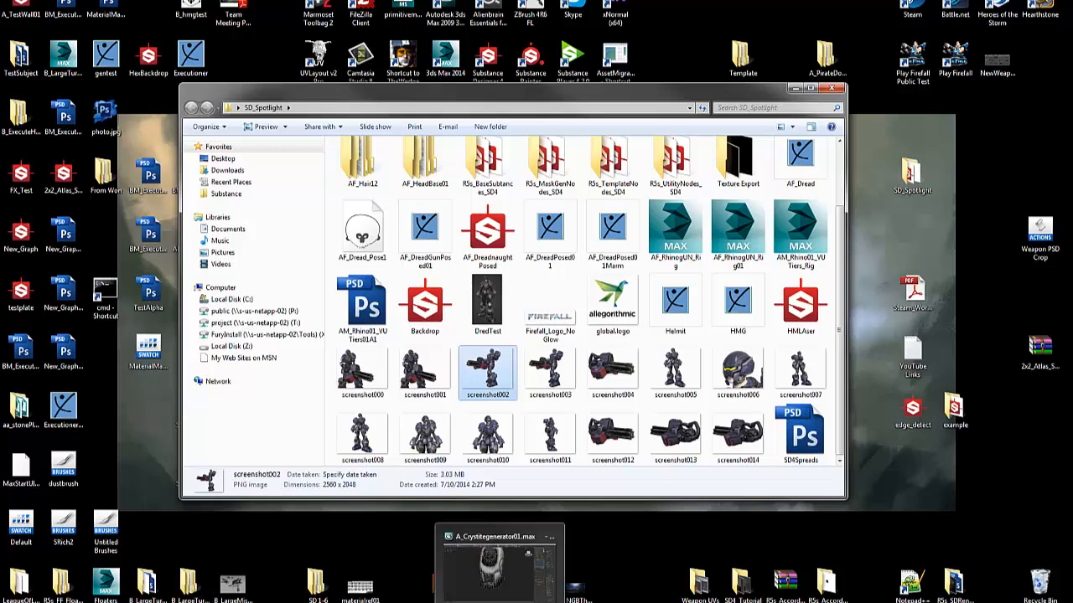
Return to Substance Designer and open the Leaks2 graph alongside New_Graph.
click(423, 602)
mouse_move(490, 440)
mouse_down()
mouse_move(476, 445)
mouse_move(480, 455)
mouse_up()
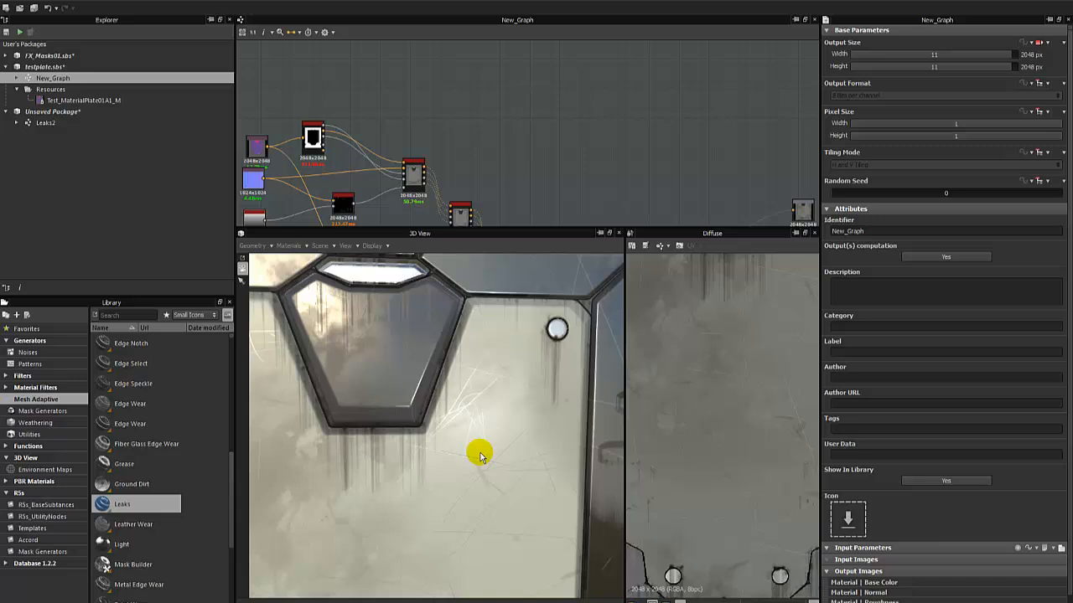
click(48, 110)
double_click(47, 123)
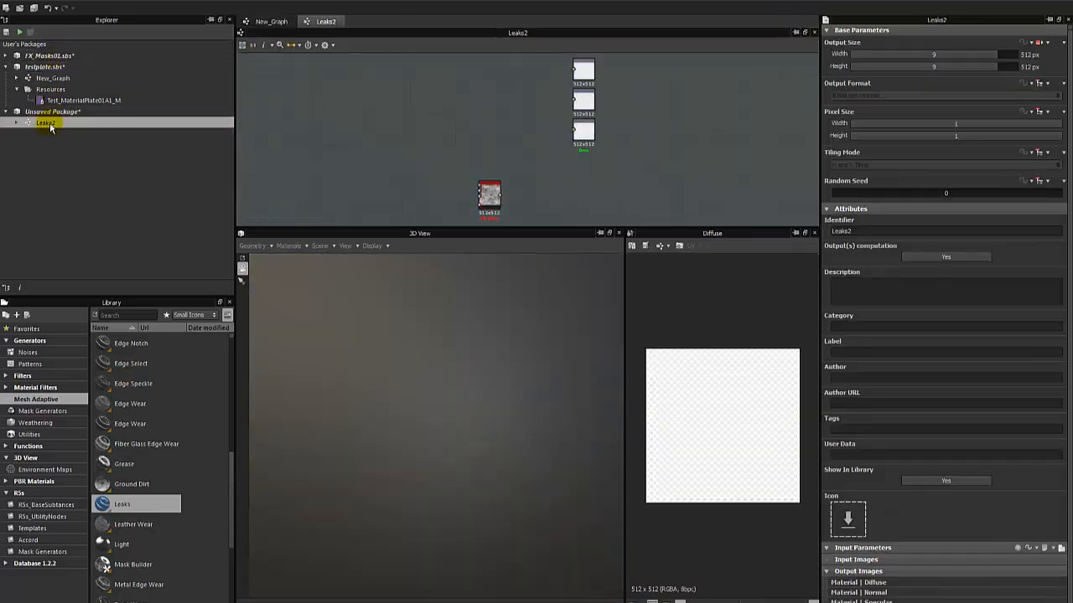
Alternate between the New_Graph and Leaks2 graphs to compare what each open graph tab shows.
click(258, 21)
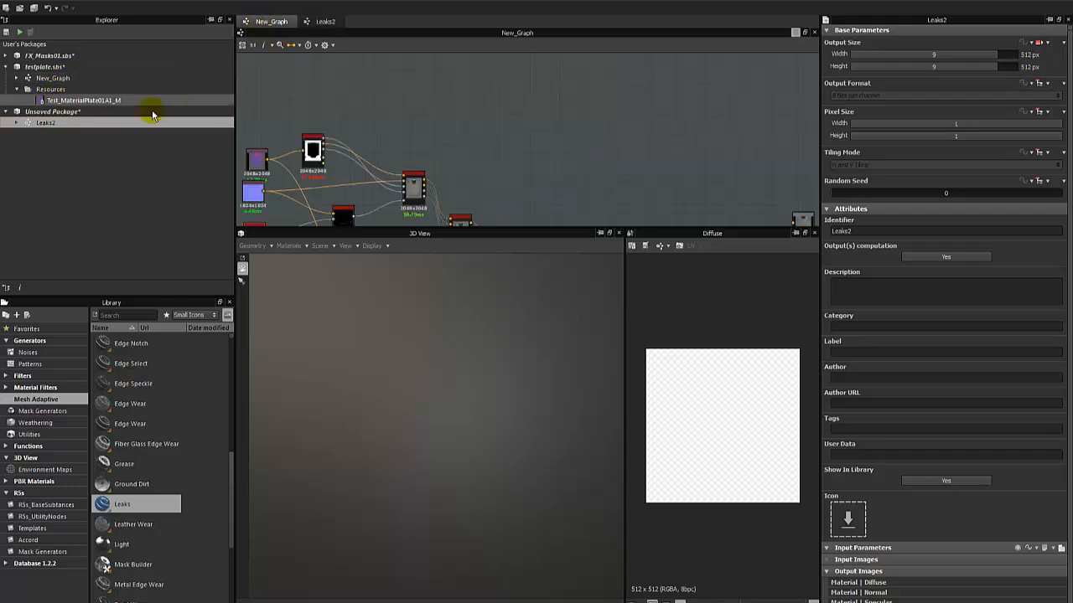
double_click(53, 78)
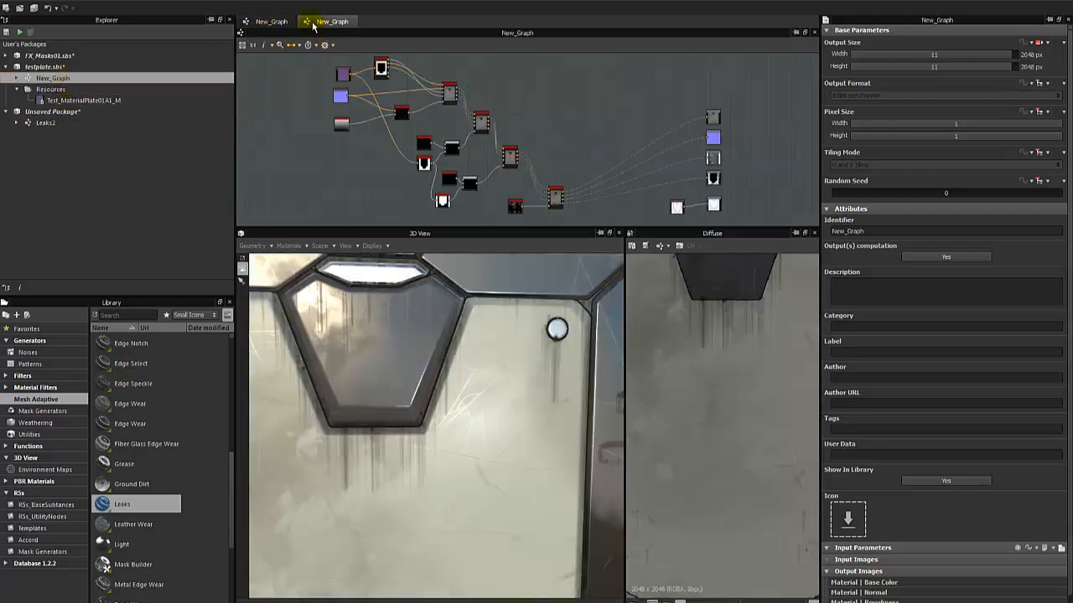
click(282, 21)
click(309, 21)
middle_drag(290, 112, 317, 153)
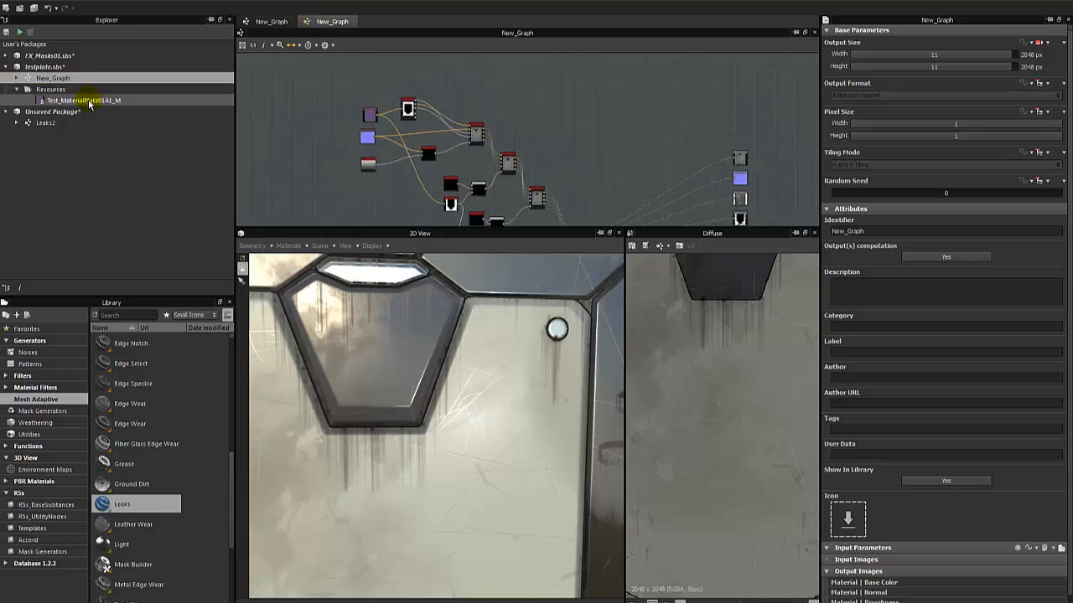
double_click(46, 122)
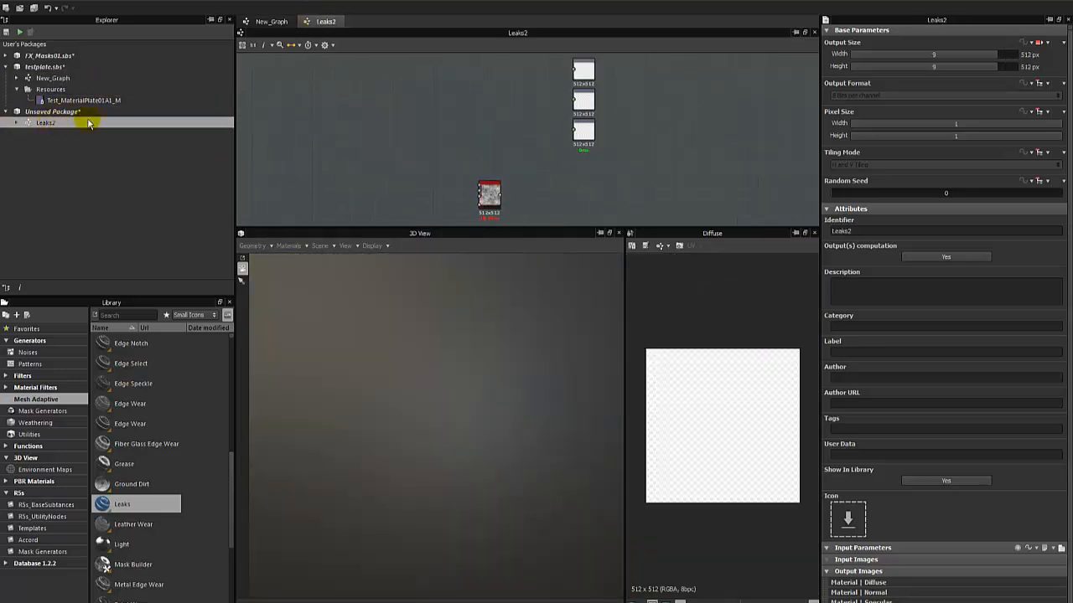
click(267, 21)
click(309, 21)
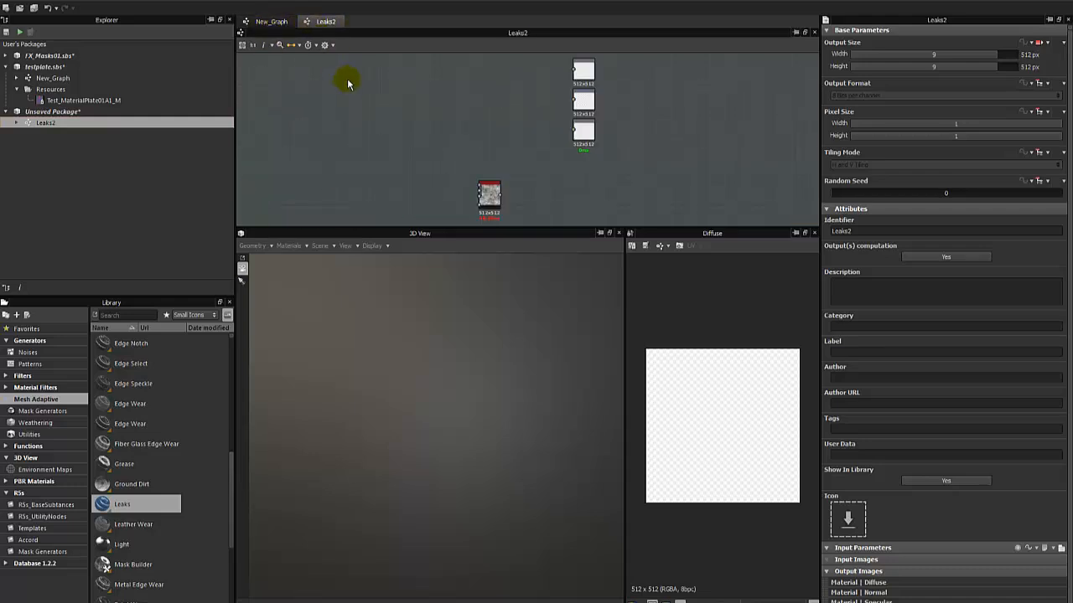
click(266, 22)
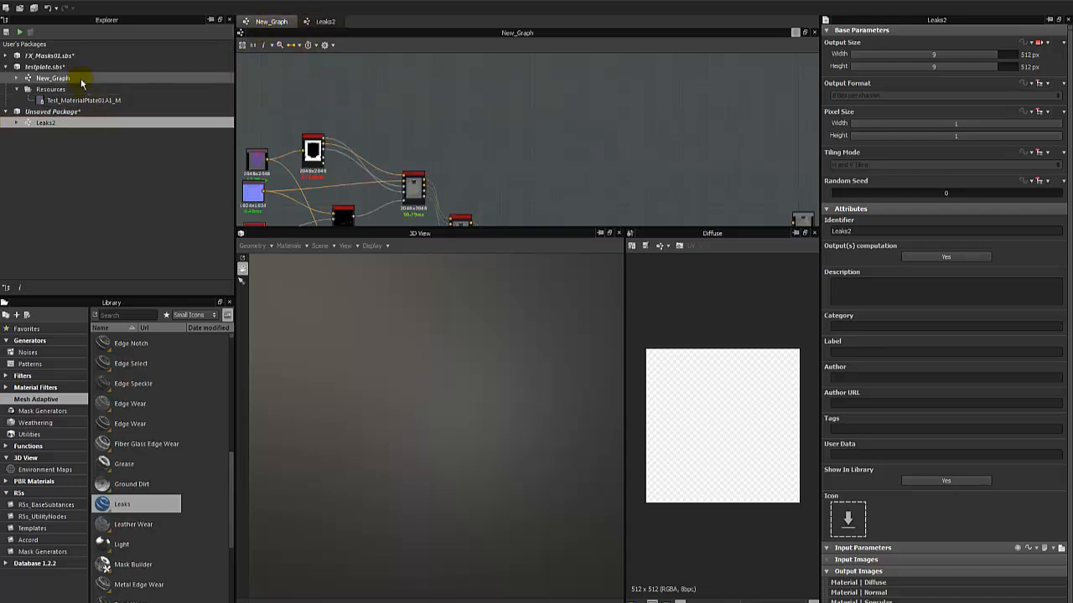
Reopen New_Graph from testplate.sbs, show more of the plate in 3D, and enlarge the graph area.
click(72, 103)
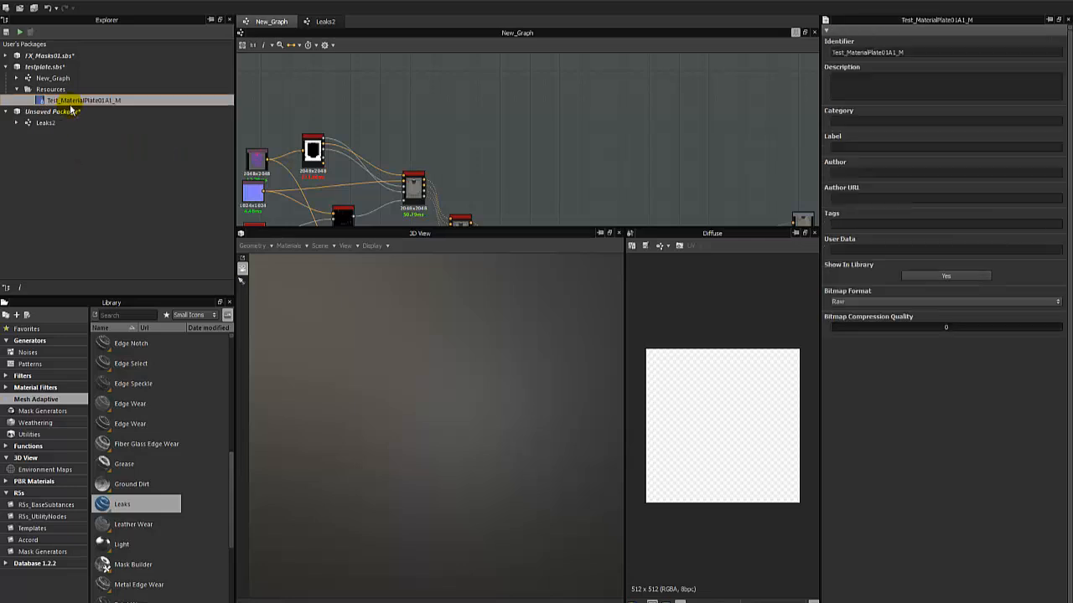
double_click(52, 77)
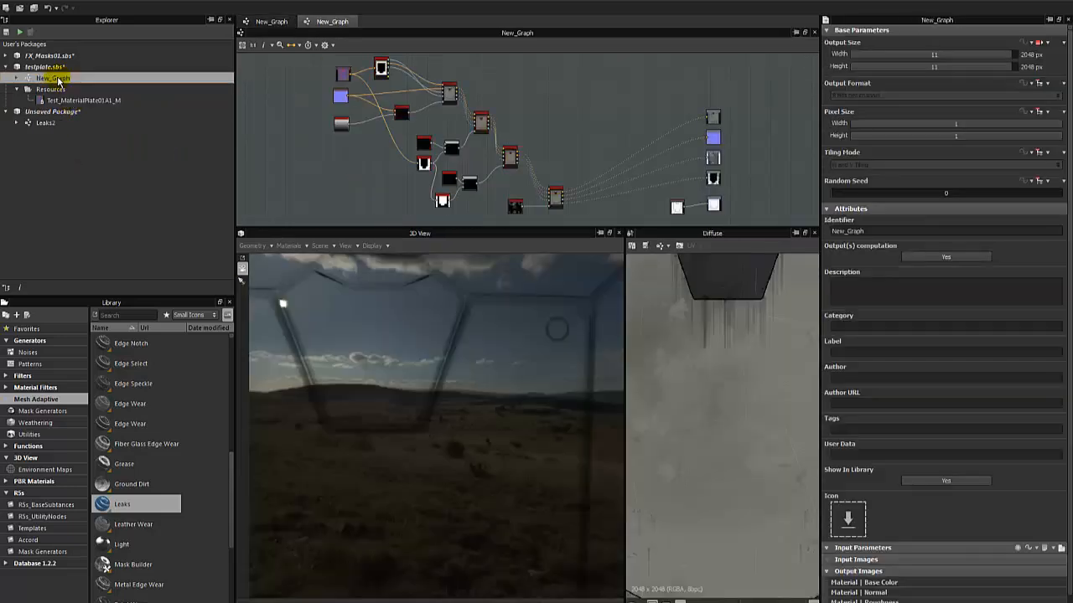
click(277, 21)
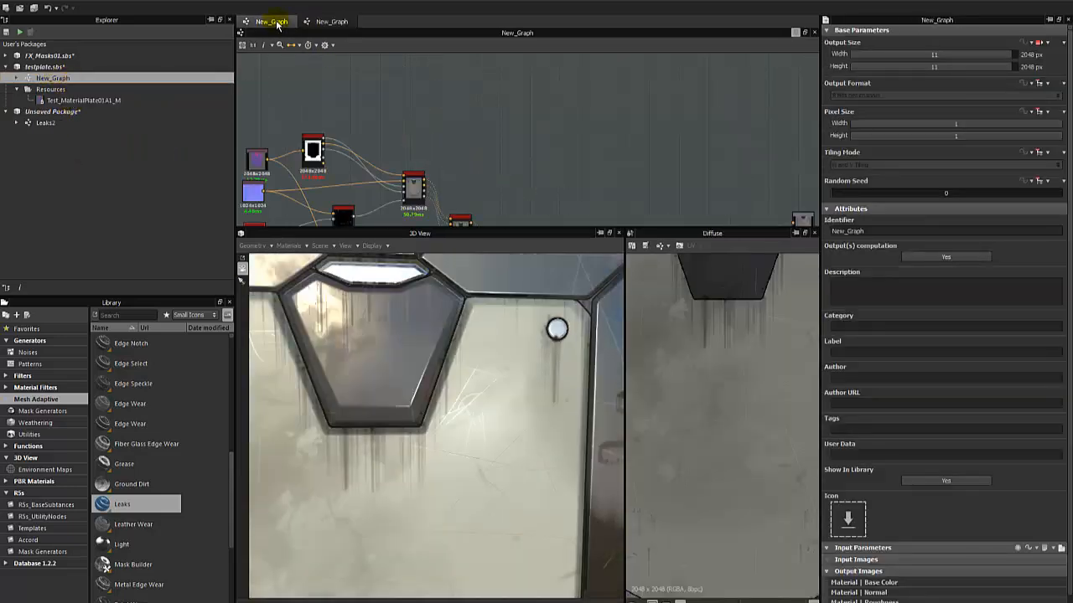
click(333, 23)
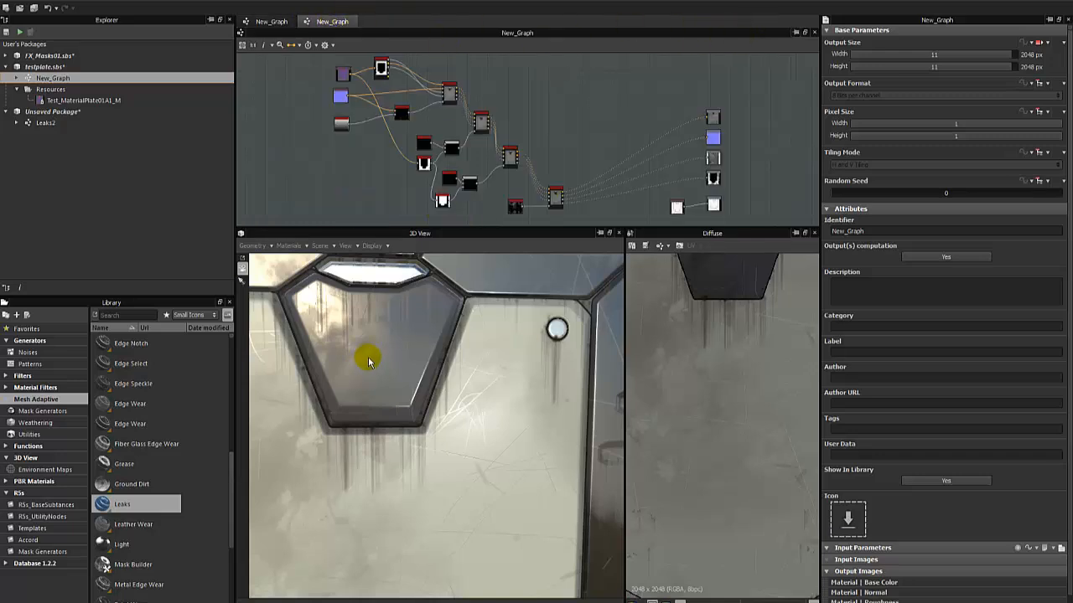
scroll(371, 355, down, 3)
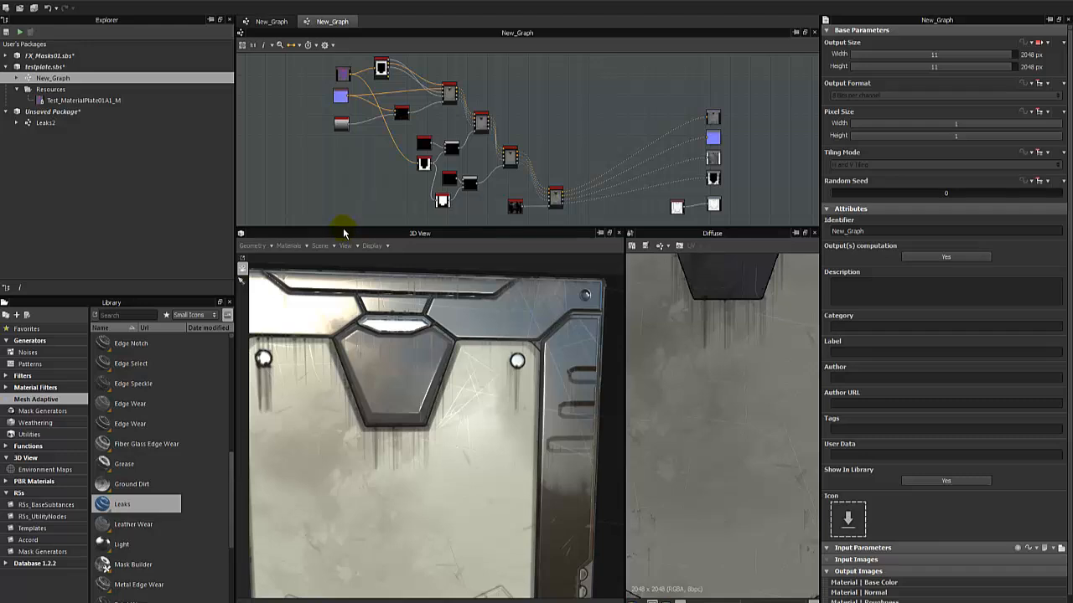
drag(343, 227, 340, 319)
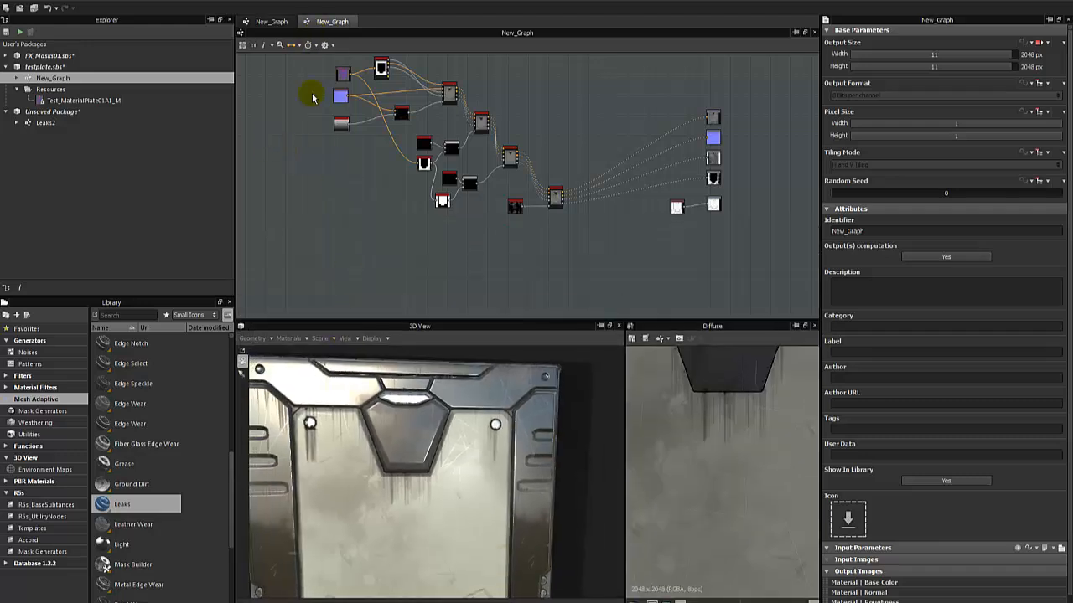
middle_drag(335, 167, 378, 187)
Open the Leaks2 graph again and delete its Leaks node.
double_click(58, 126)
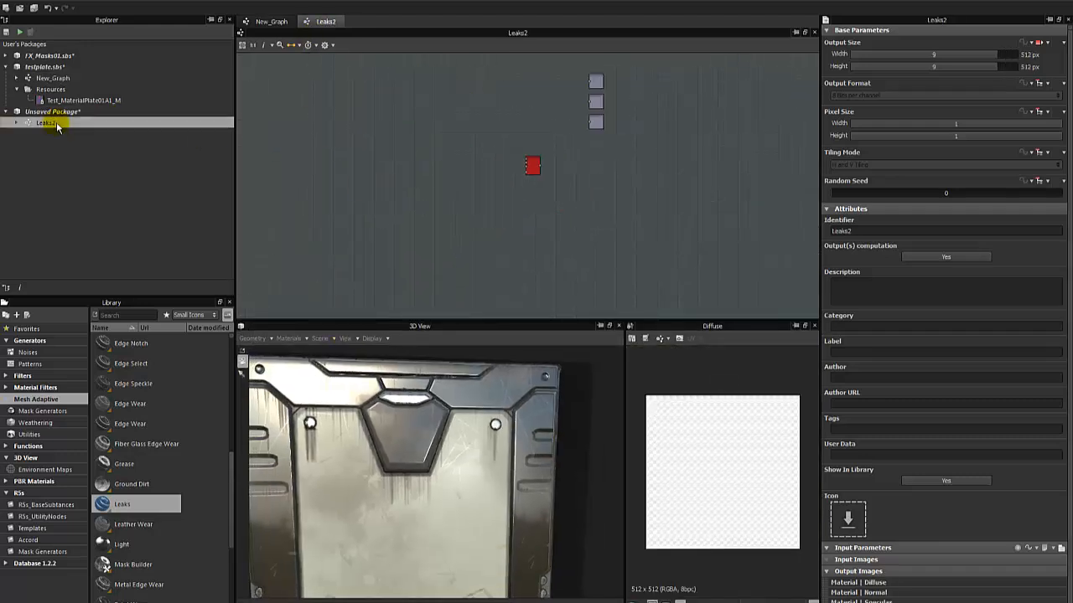
middle_drag(471, 179, 506, 181)
drag(503, 275, 479, 245)
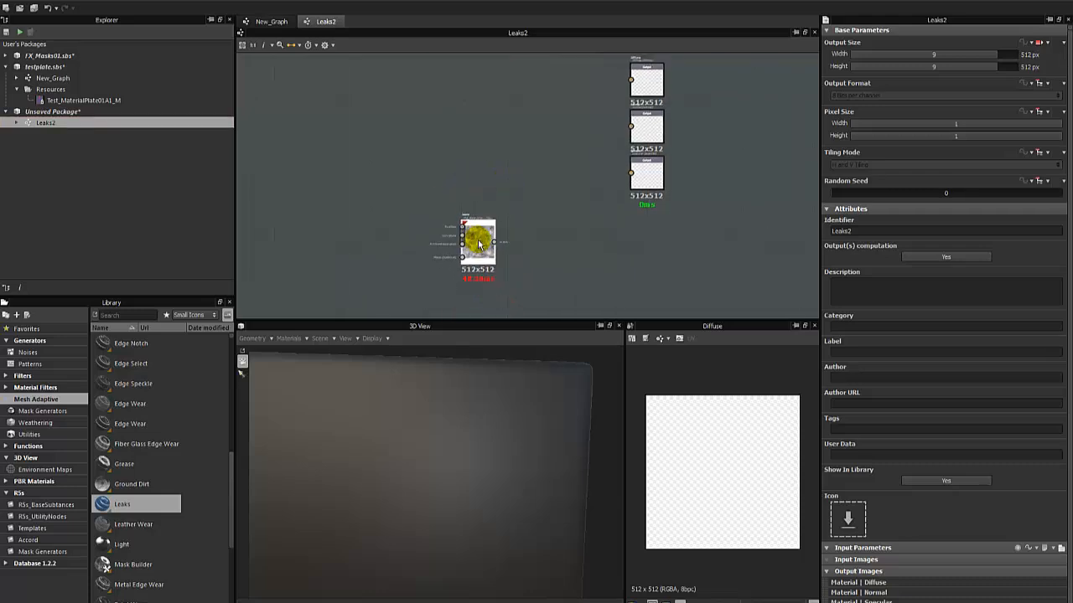
key(Delete)
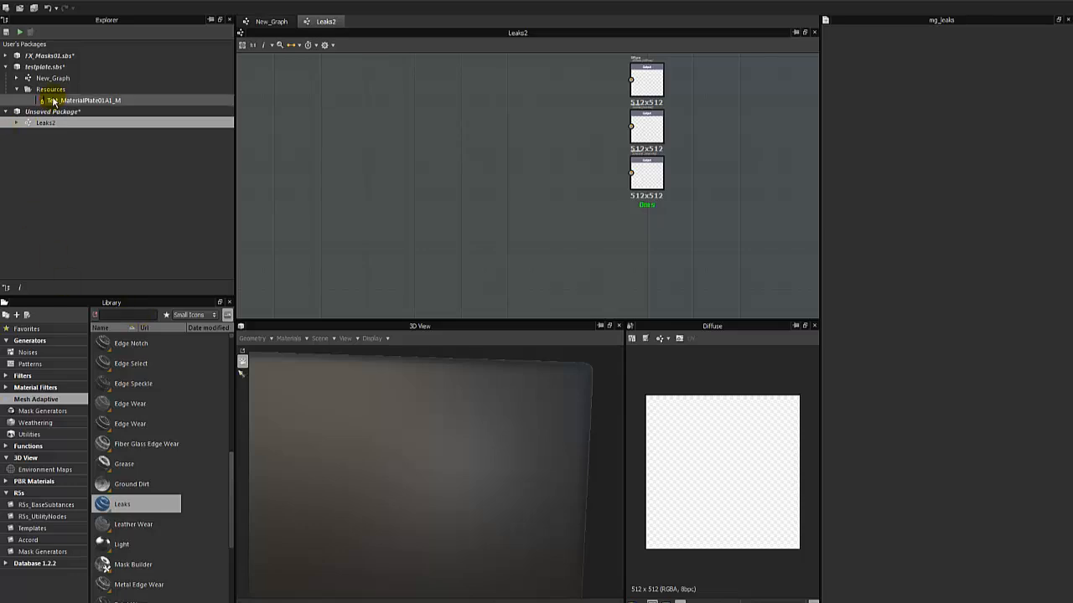
Reopen testplate's New_Graph and examine the leak streaks around the bolt and panel edges on the 3D plate.
click(265, 22)
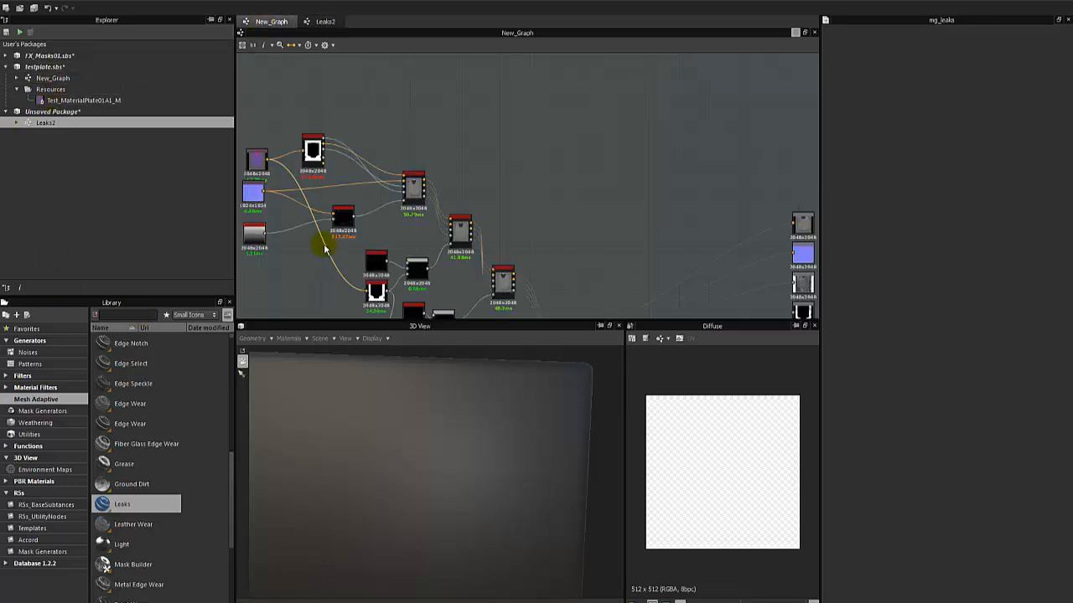
double_click(95, 77)
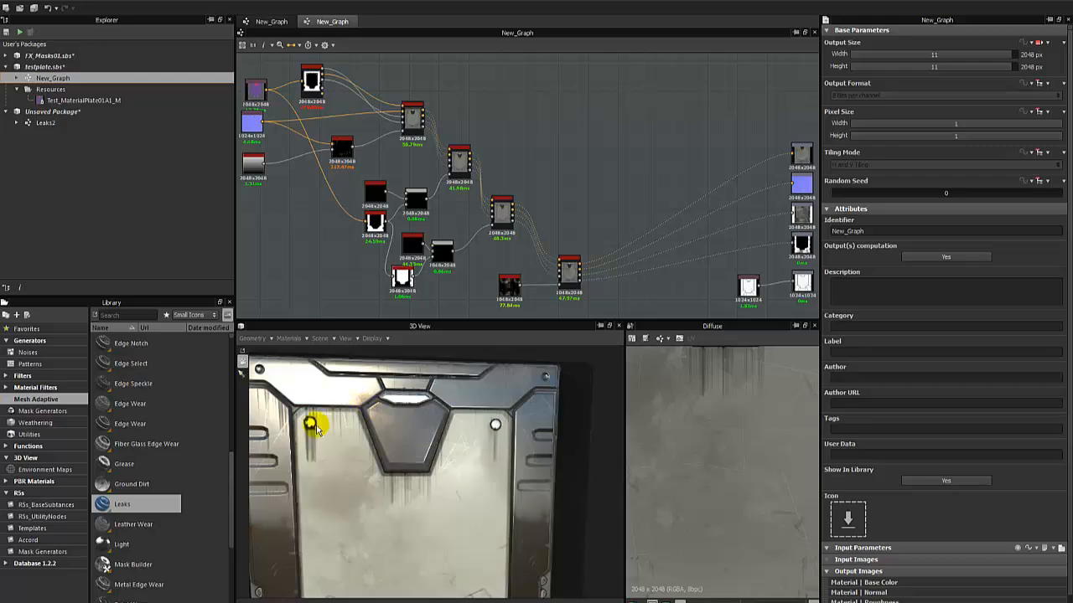
drag(311, 424, 451, 480)
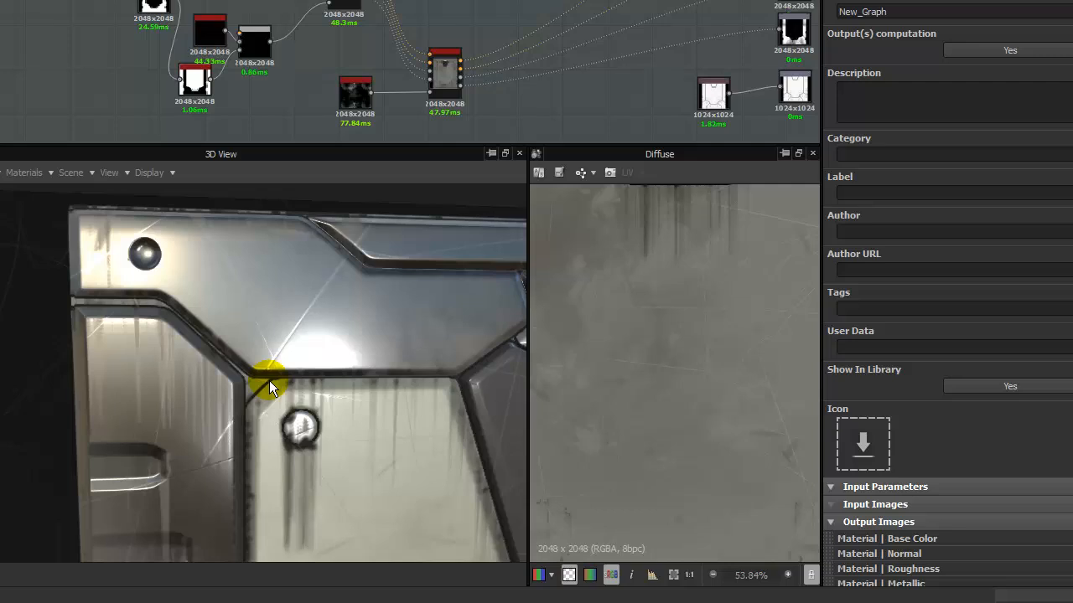
alt+drag(270, 387, 294, 406)
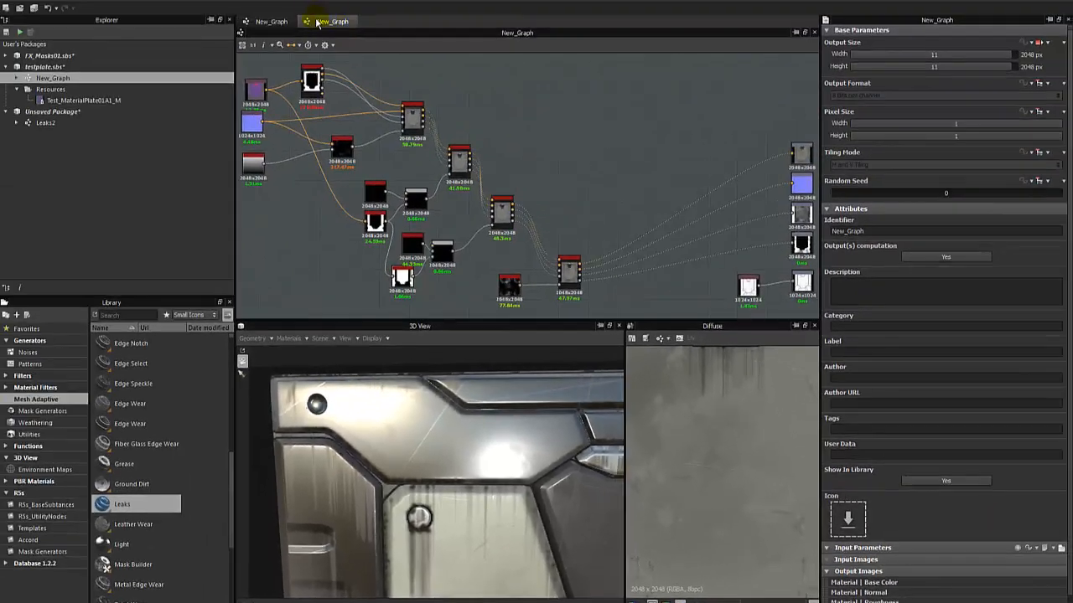
Return to the Leaks2 graph and add a Brick Generator node from the library.
click(283, 21)
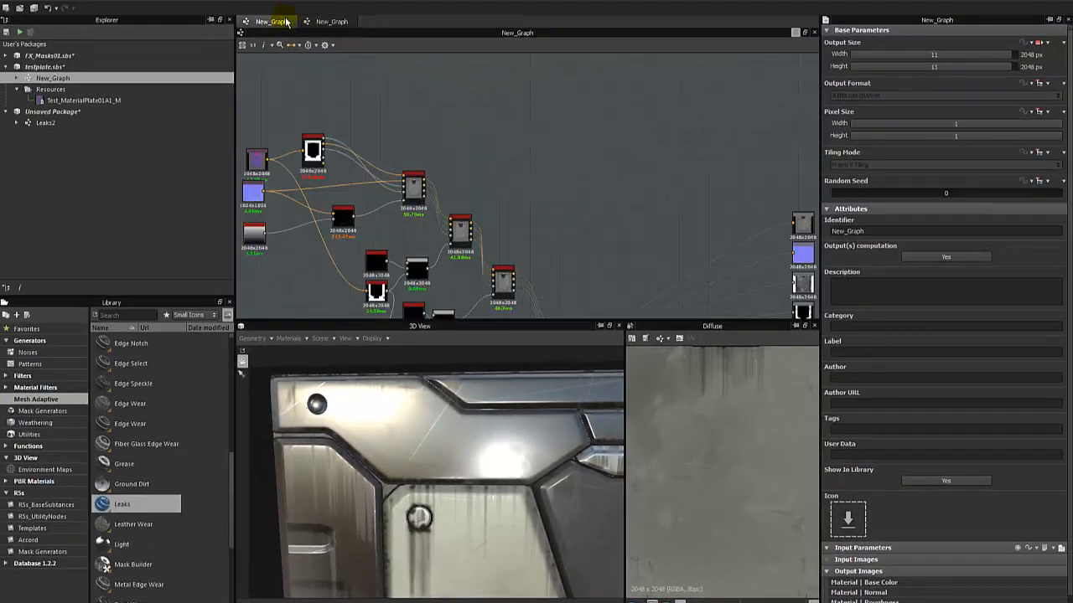
click(320, 20)
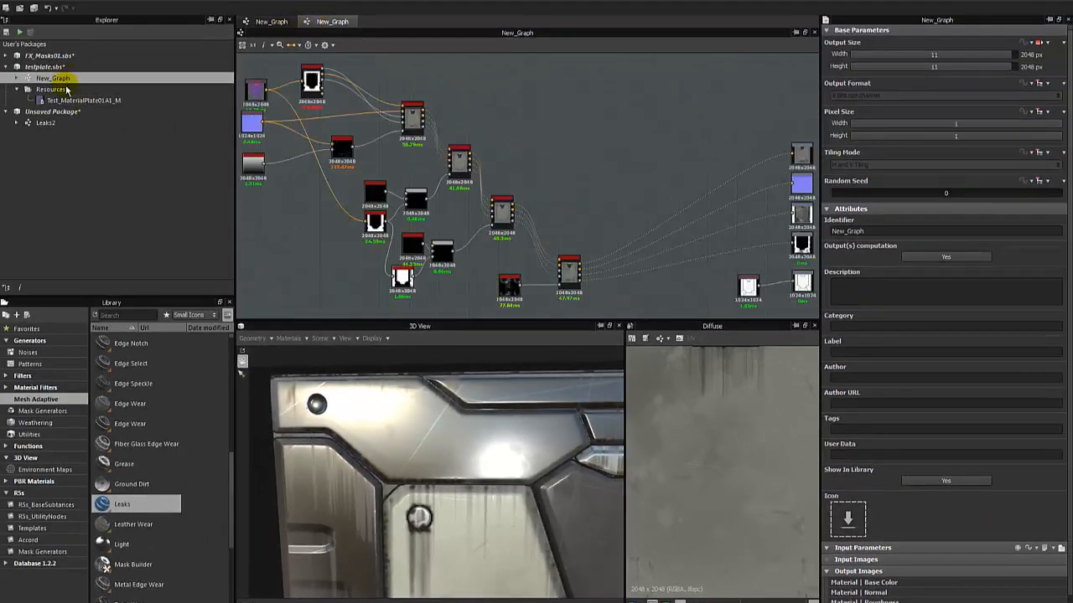
double_click(63, 123)
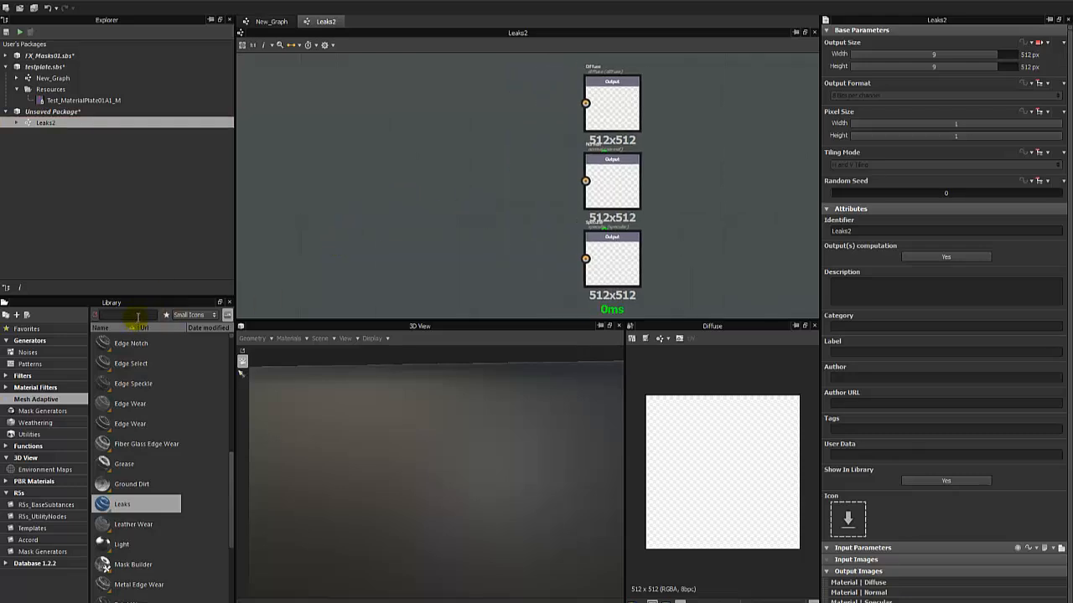
text(brick)
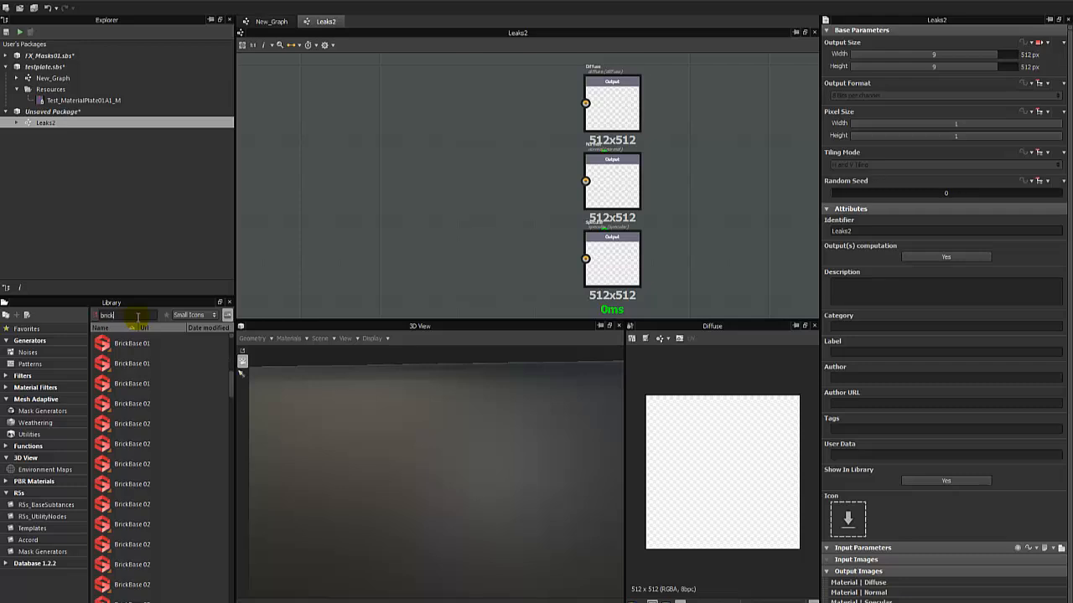
text(ge)
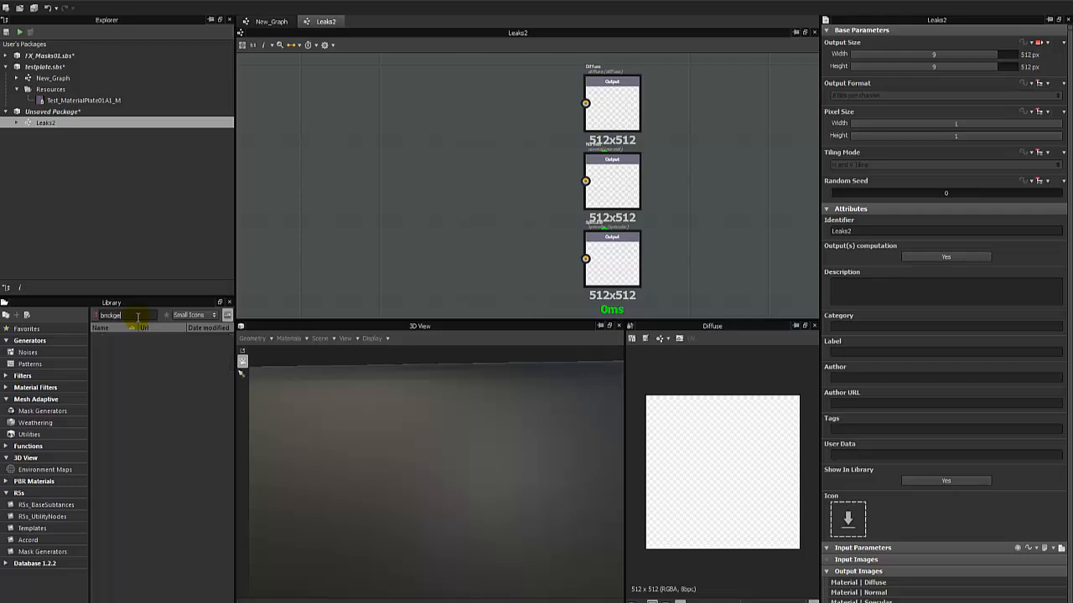
key(BackSpace)
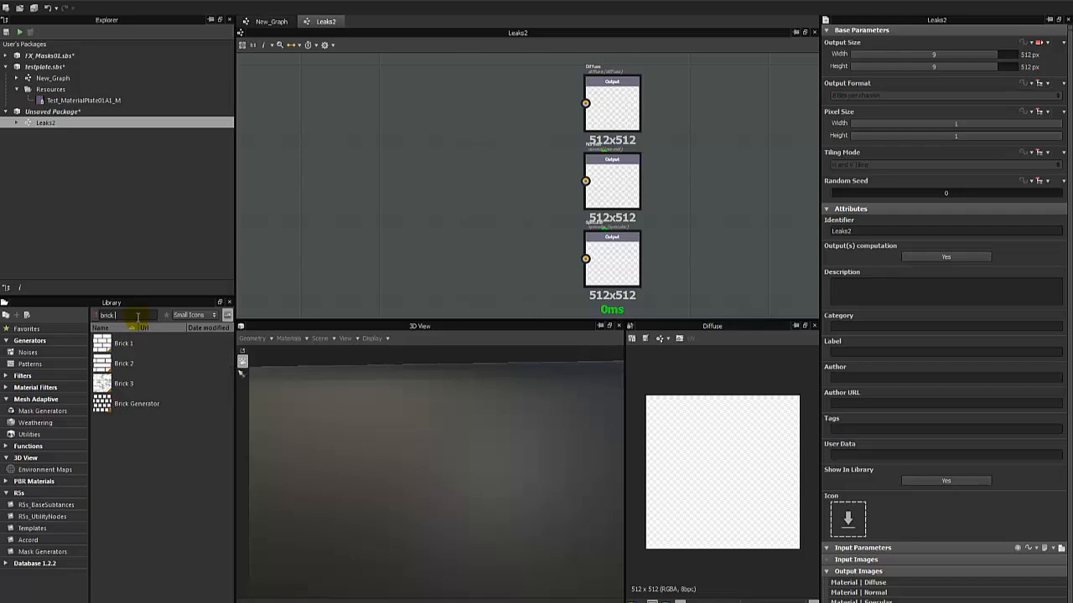
click(155, 404)
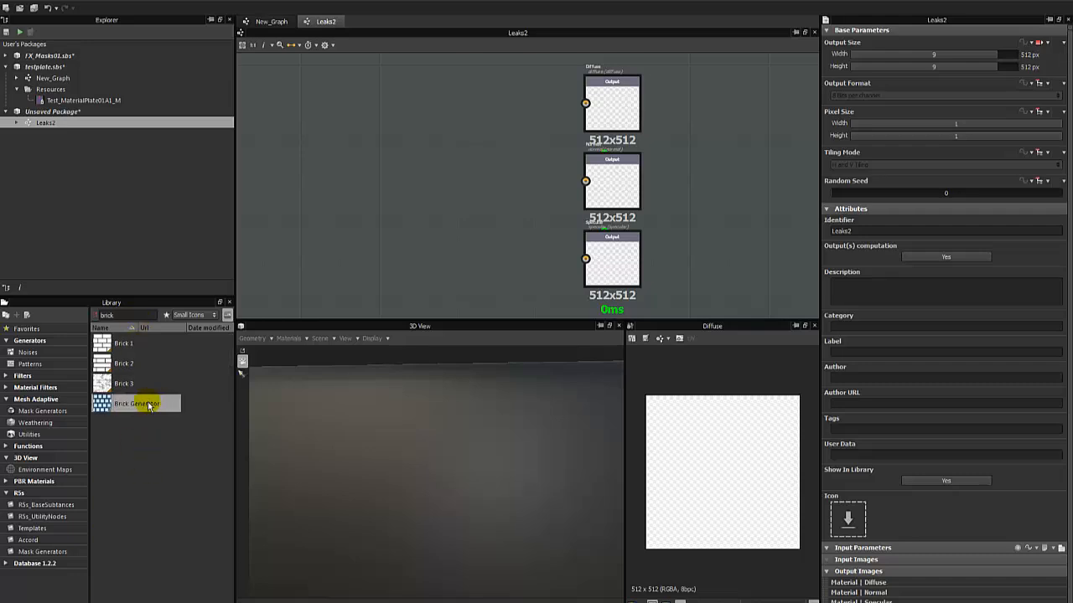
drag(149, 407, 320, 140)
Set the Brick Generator to 4 by 7 bricks with Bevel X 0.11, Bevel Y 0.12 and Smoothness 0.8.
mouse_move(866, 271)
mouse_down()
mouse_move(880, 285)
mouse_move(838, 271)
mouse_move(854, 286)
mouse_up()
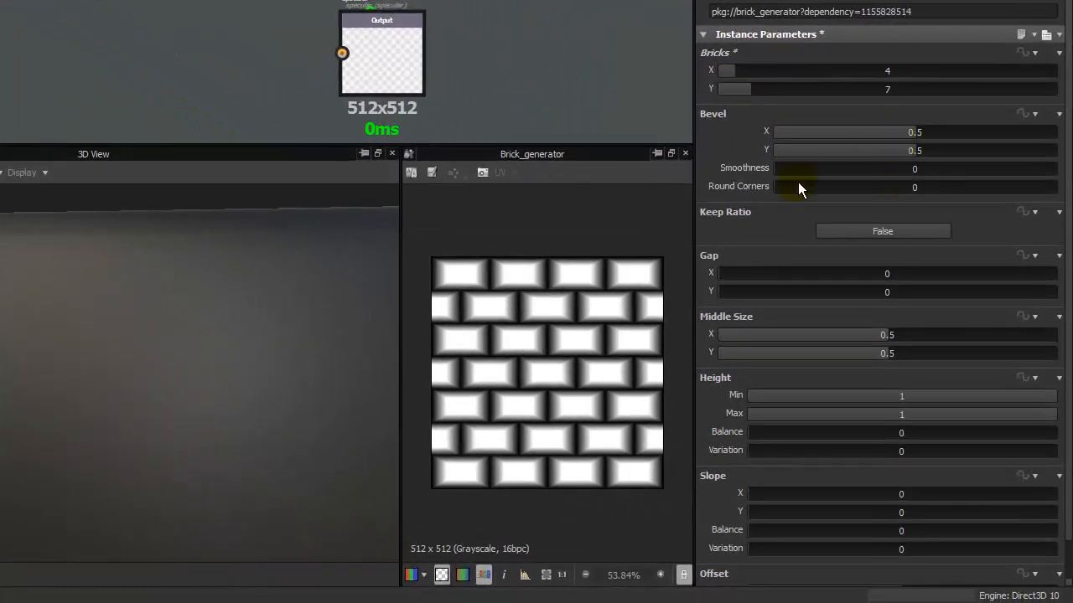
drag(798, 175, 1007, 162)
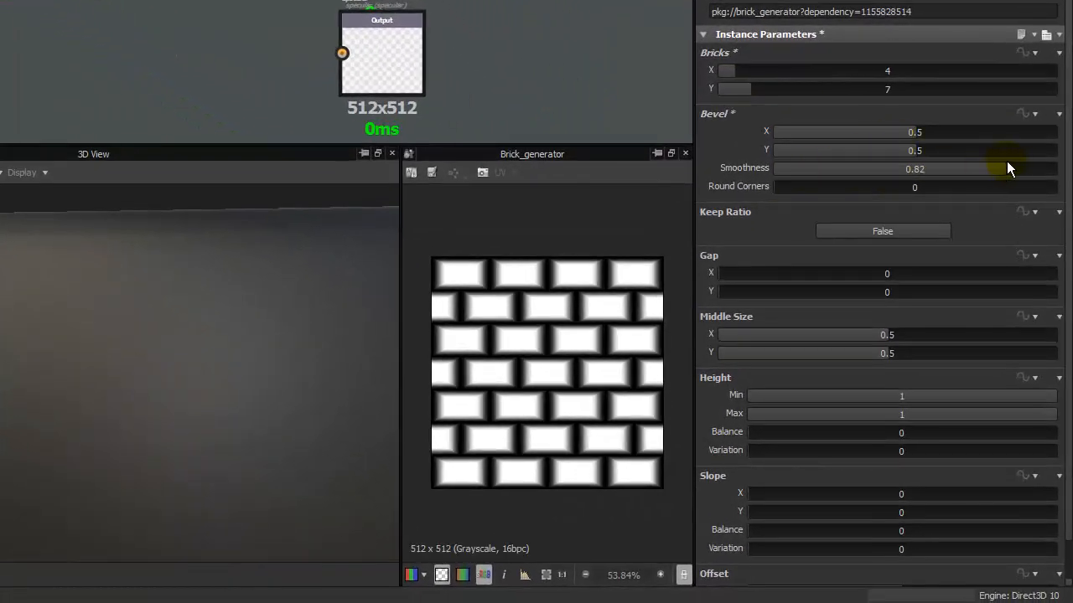
drag(868, 139, 804, 139)
drag(883, 150, 807, 152)
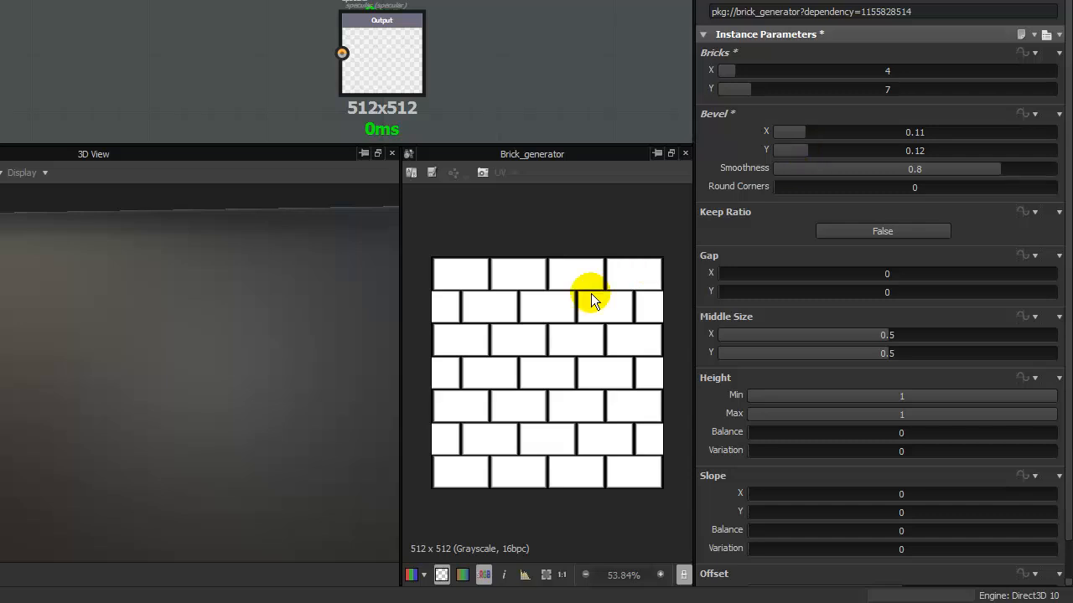
Refine the brick bevel to 0.2 in X and Y, with Round Corners 1 and Smoothness 0.71.
scroll(578, 310, up, 5)
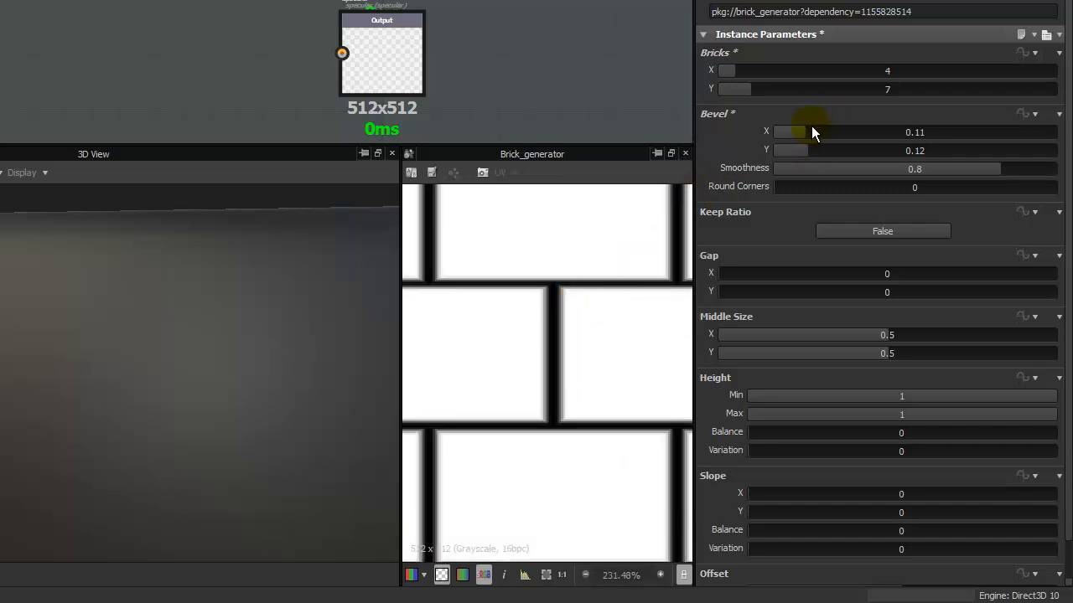
drag(811, 131, 829, 151)
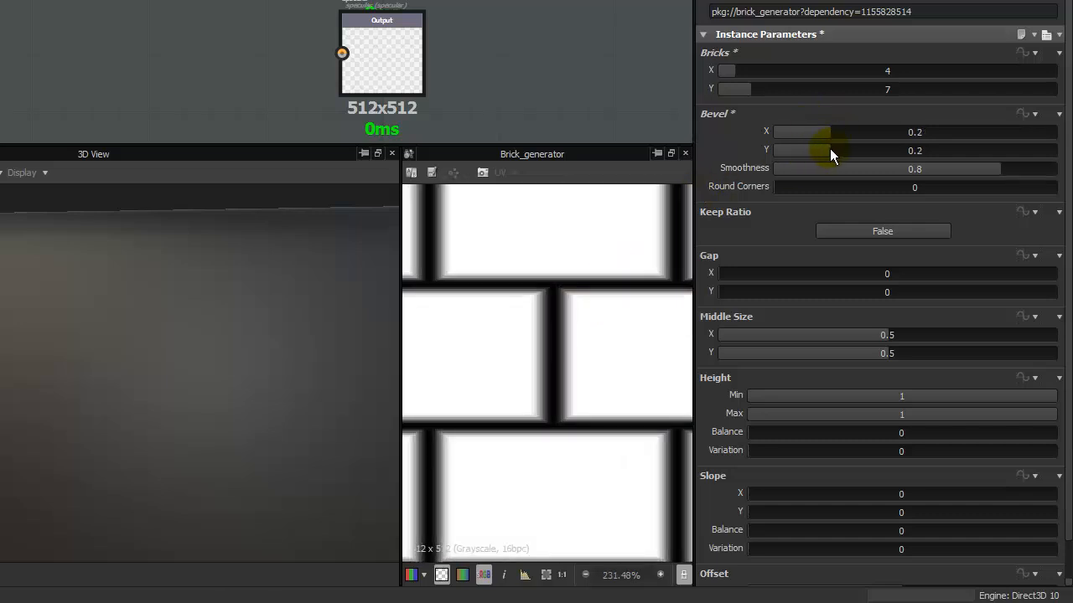
drag(796, 188, 1057, 186)
drag(947, 167, 974, 168)
scroll(511, 305, down, 5)
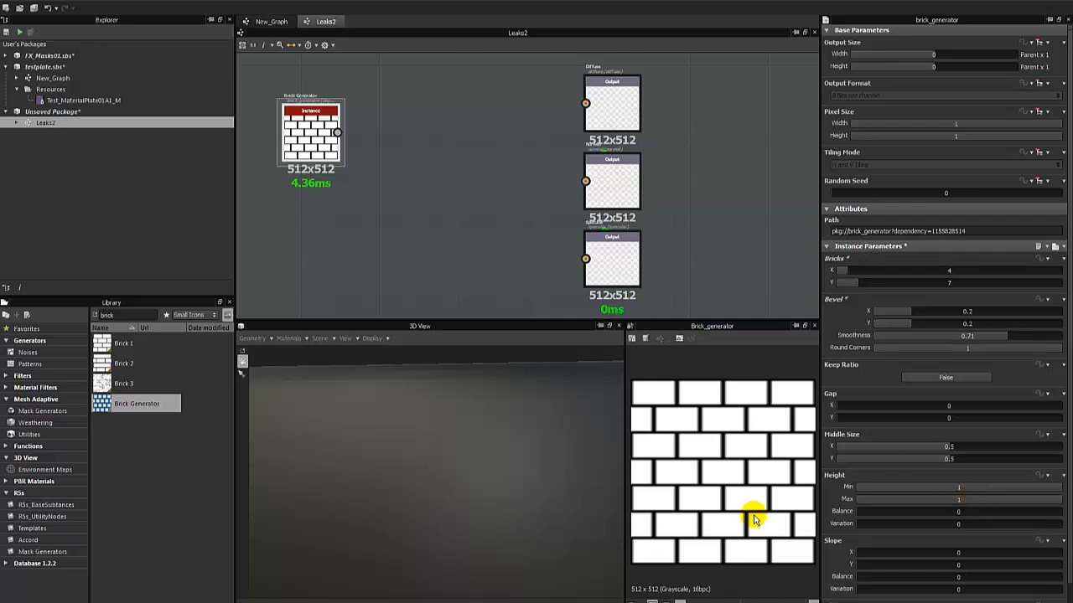
Add a Normal node fed by the Brick Generator and set its Intensity to about 2.59.
drag(503, 320, 505, 375)
scroll(472, 167, down, 3)
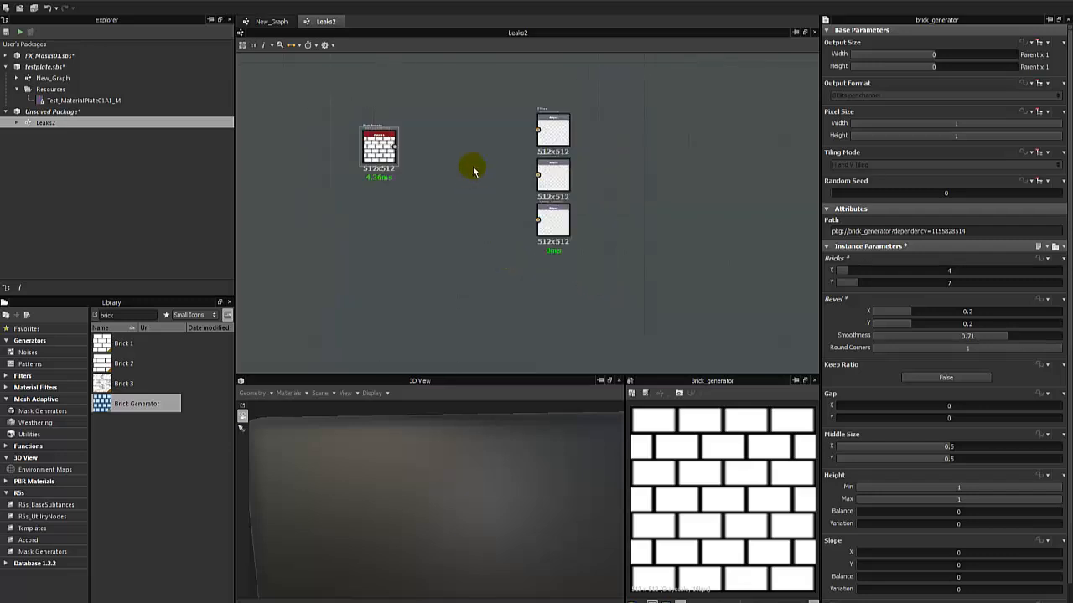
middle_drag(373, 179, 517, 234)
drag(511, 204, 341, 171)
right_click(343, 173)
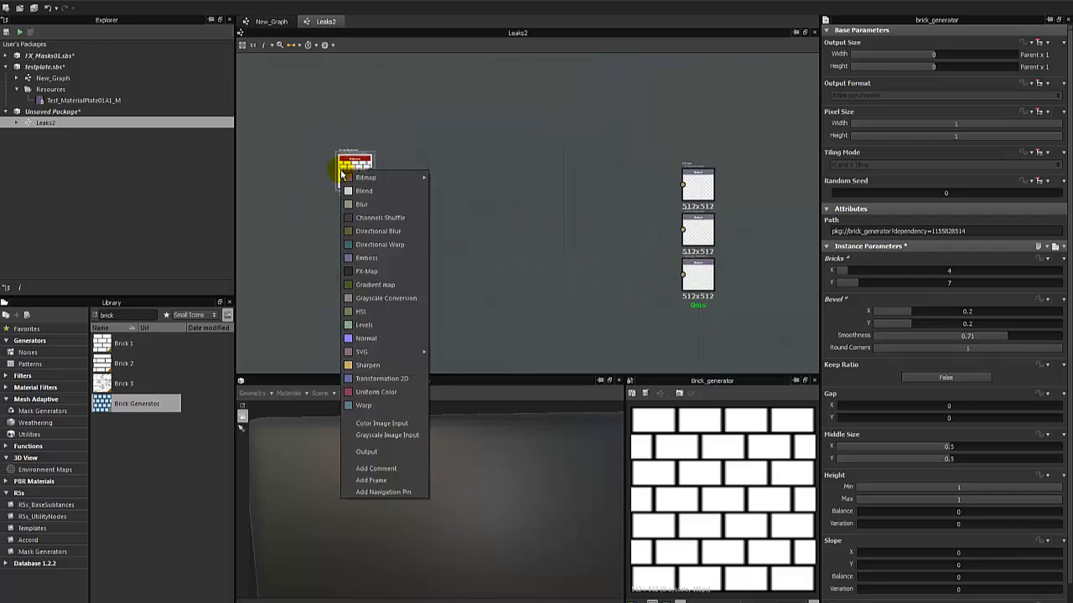
click(374, 342)
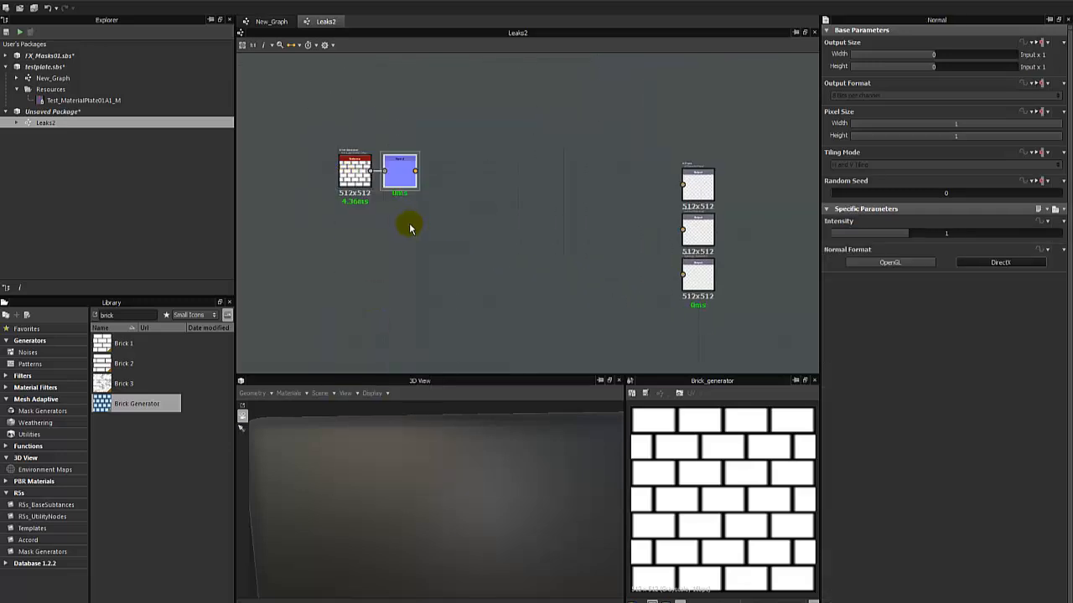
double_click(392, 170)
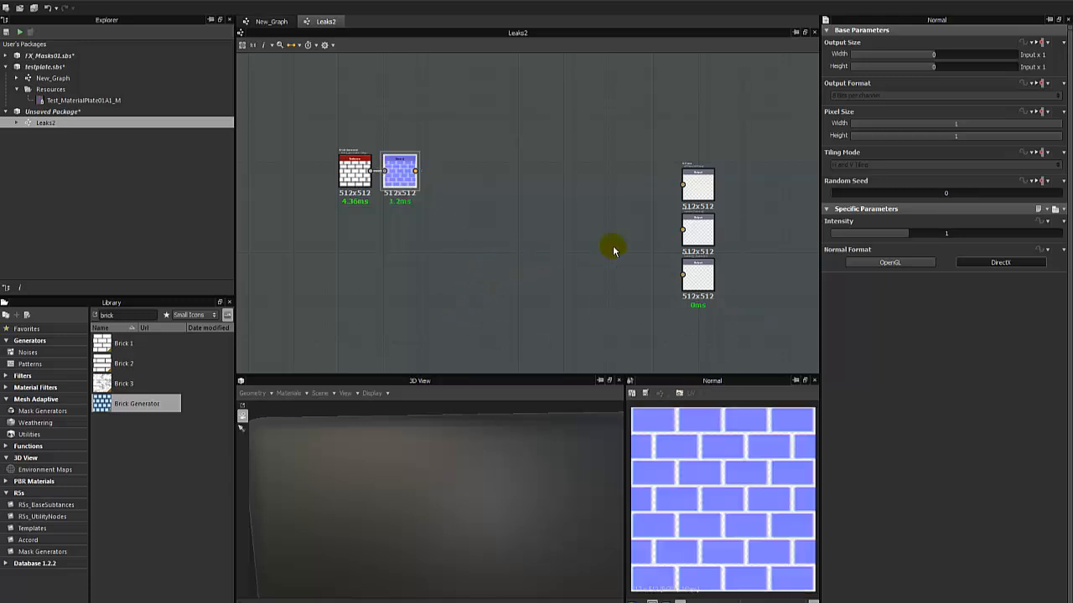
drag(920, 233, 1029, 232)
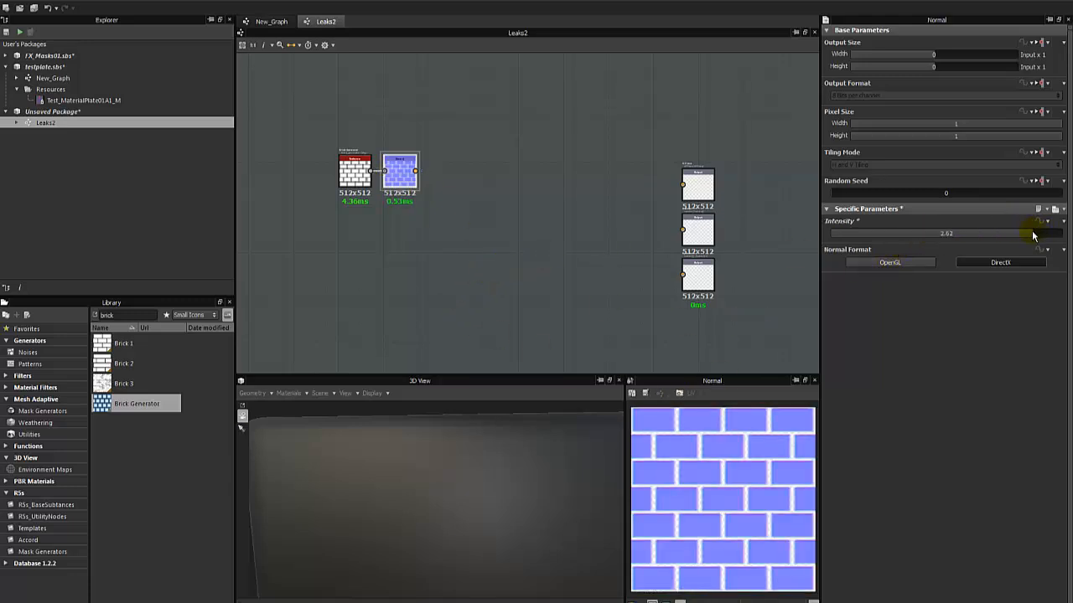
Show the Normal node's output on the 3D plate as its Normal channel and set the node's Intensity to 2.48.
scroll(426, 222, up, 2)
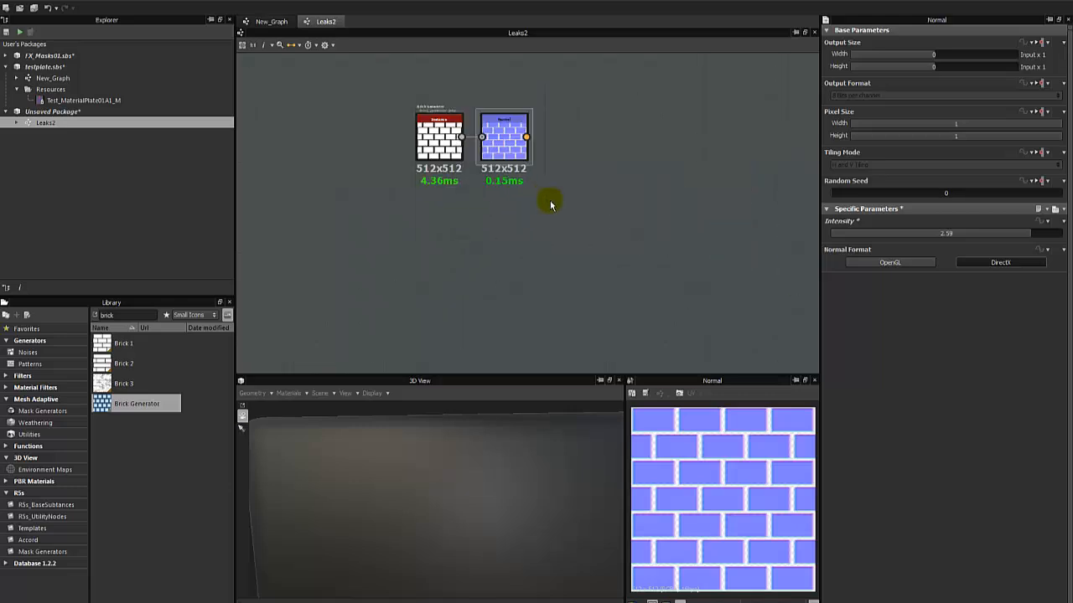
right_click(493, 136)
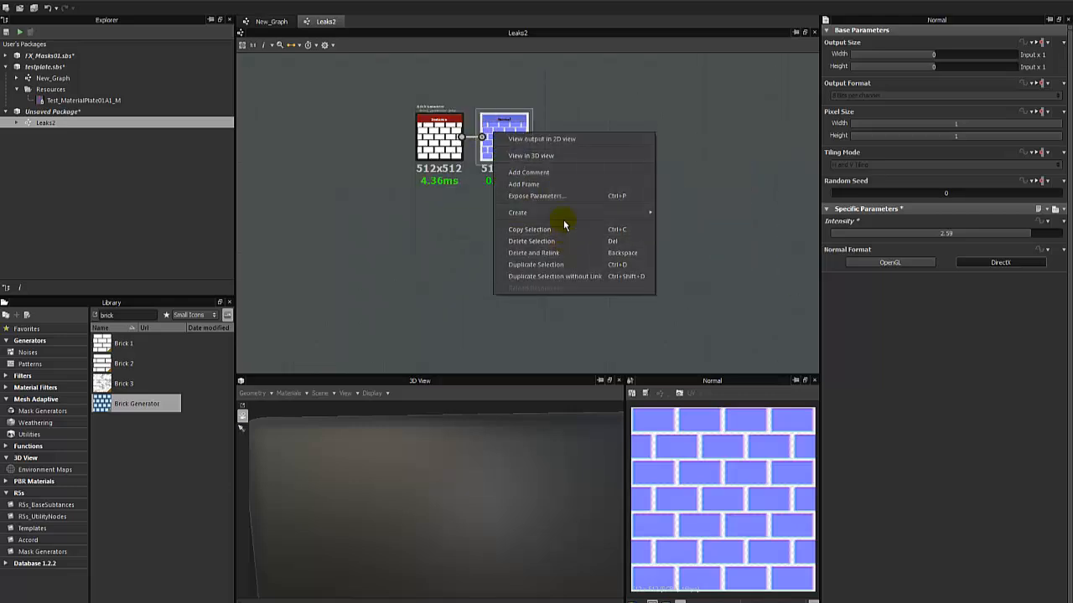
click(544, 156)
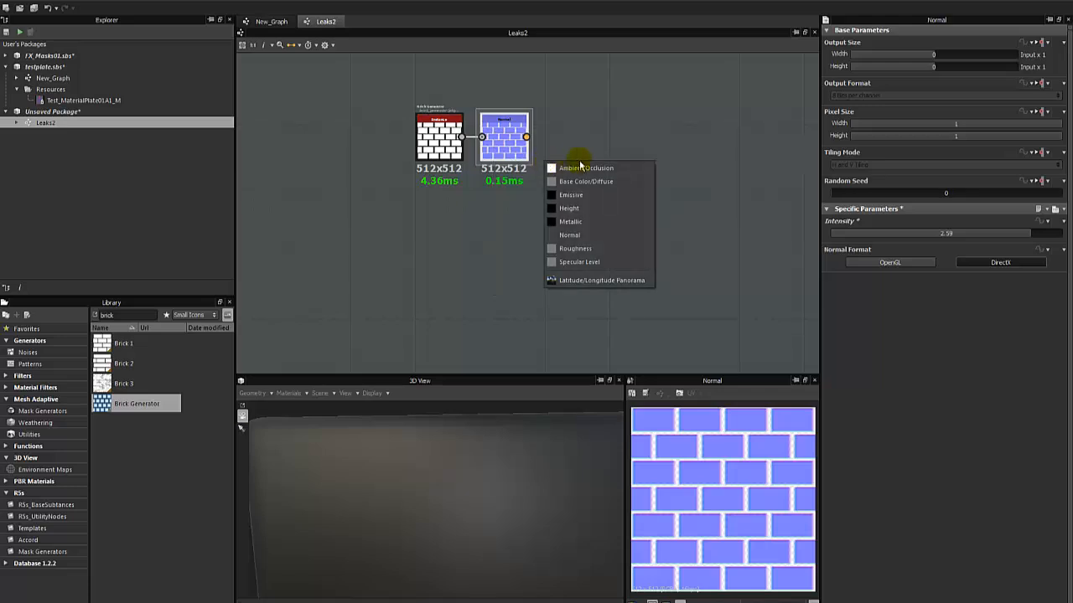
click(580, 236)
drag(402, 517, 402, 455)
scroll(402, 456, down, 4)
drag(438, 507, 474, 498)
middle_drag(474, 498, 447, 505)
scroll(447, 506, down, 3)
drag(516, 373, 518, 283)
drag(450, 433, 403, 482)
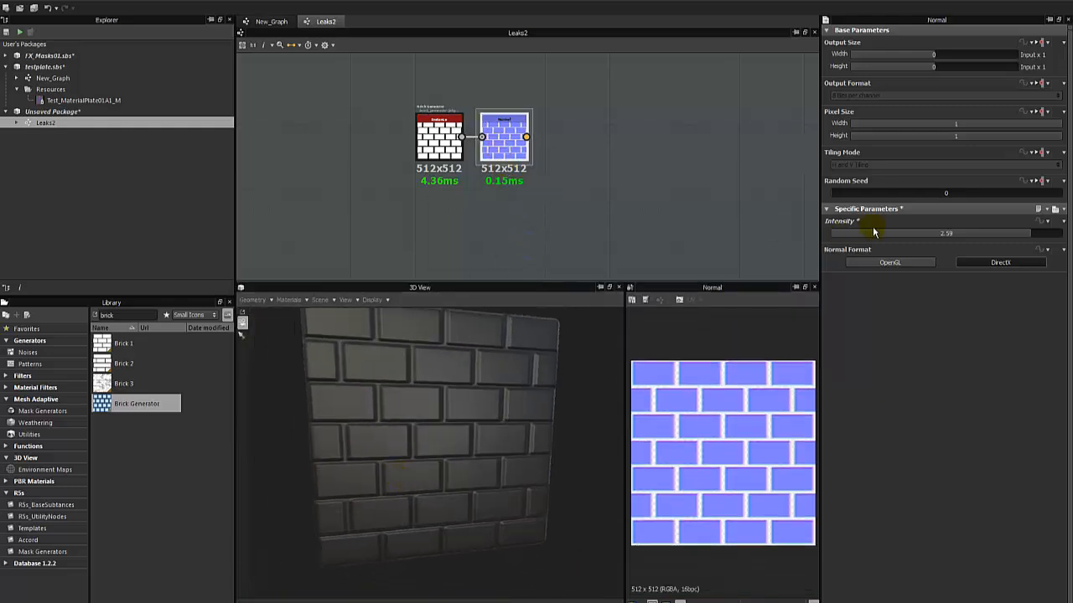
drag(1007, 234, 1030, 228)
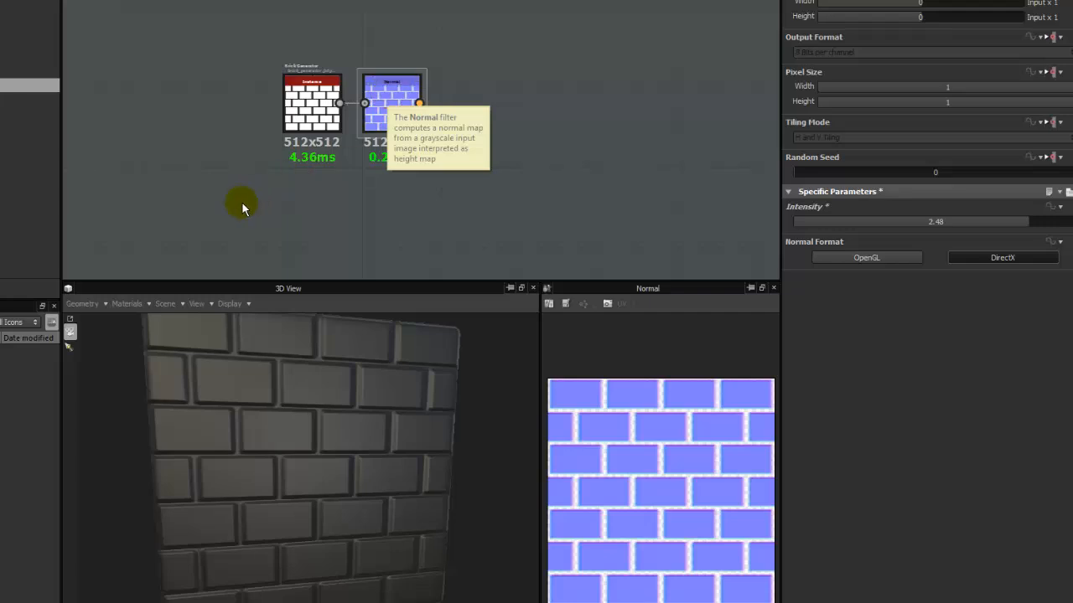
drag(242, 204, 458, 62)
drag(392, 109, 350, 132)
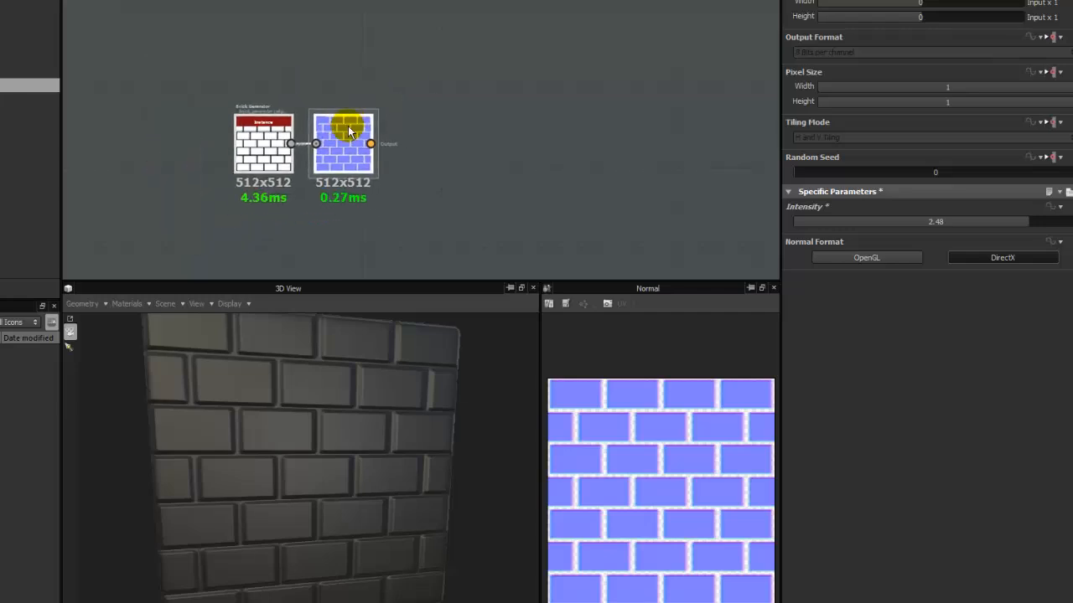
drag(224, 221, 326, 104)
click(428, 154)
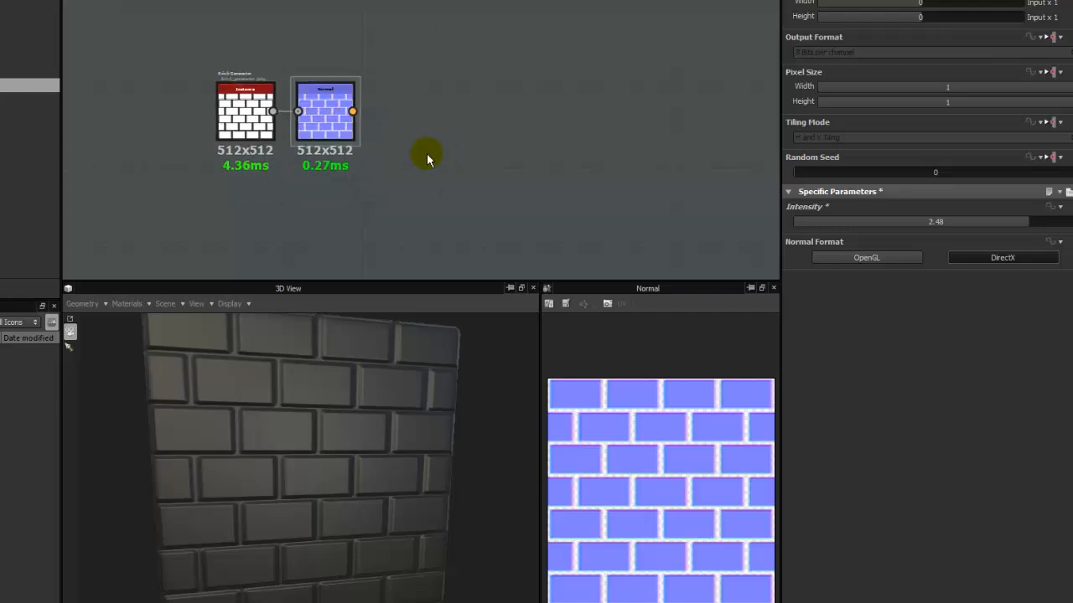
middle_drag(403, 190, 359, 172)
drag(360, 289, 377, 311)
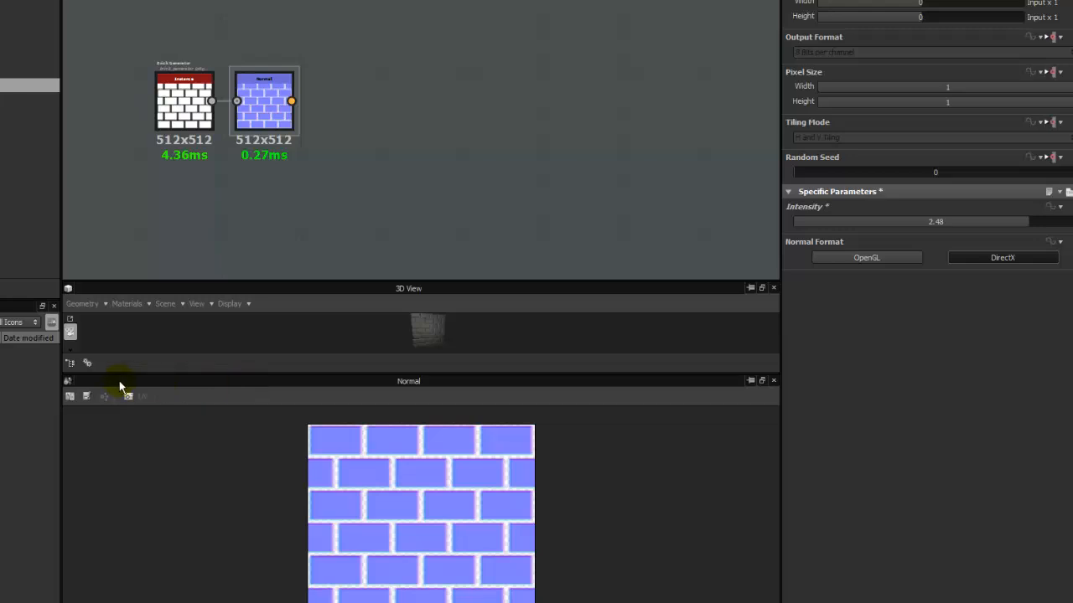
drag(88, 384, 819, 417)
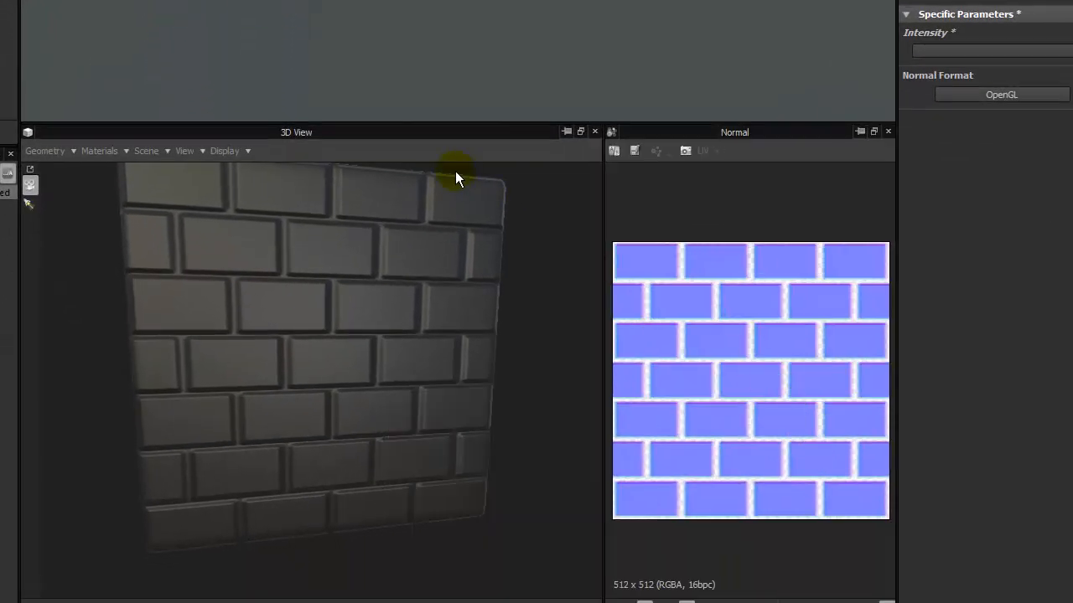
drag(328, 316, 338, 318)
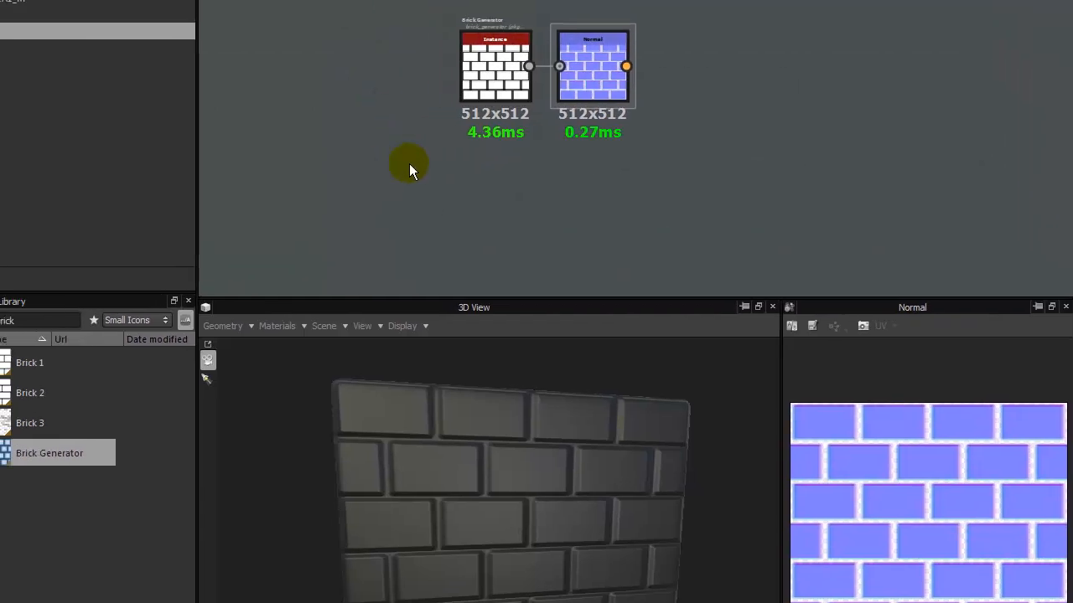
Add a Curvature node from the library, fed by the Normal node's output and spaced apart from it.
middle_drag(602, 62, 464, 63)
middle_drag(444, 170, 567, 194)
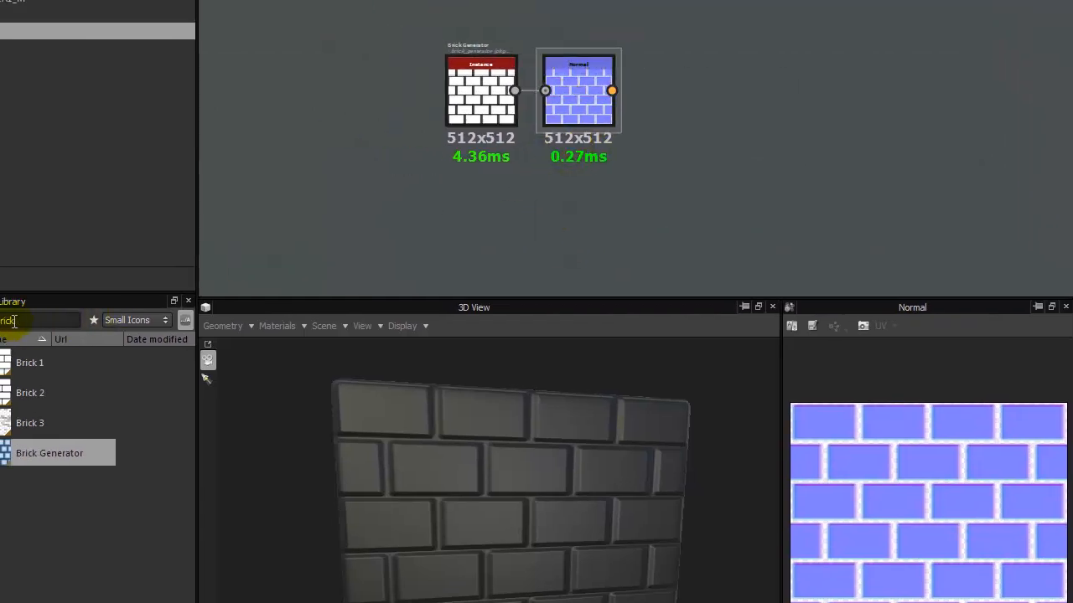
key(BackSpace)
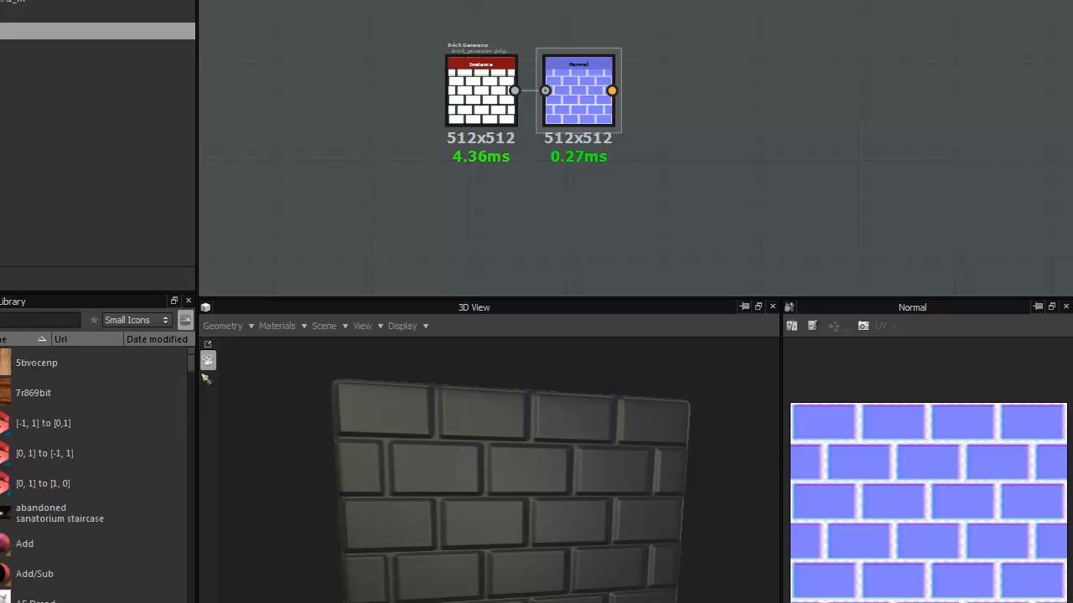
text(curv)
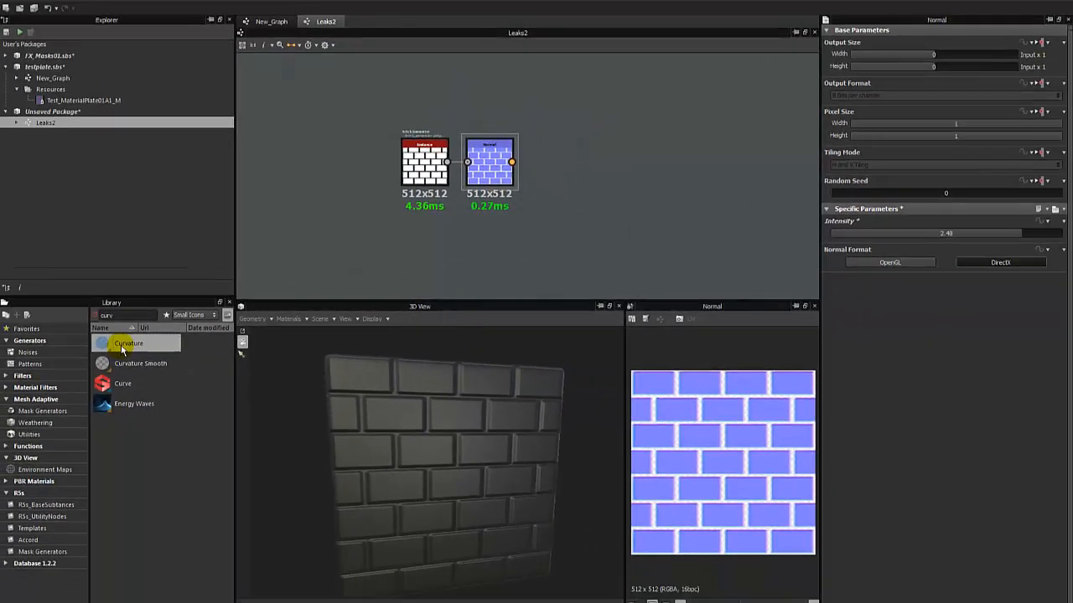
drag(99, 351, 580, 177)
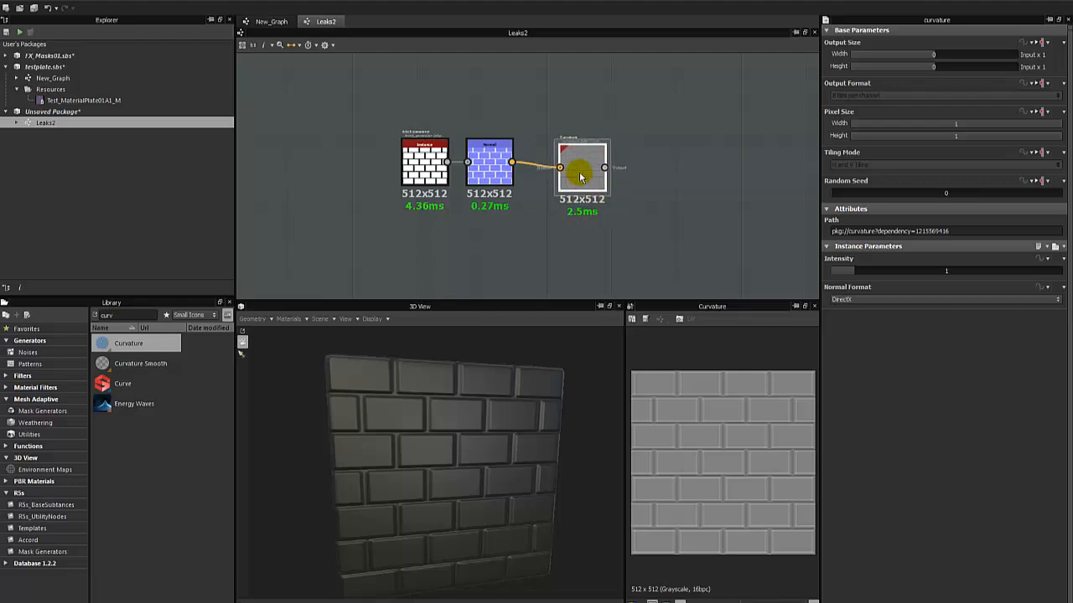
scroll(580, 176, up, 2)
middle_drag(423, 239, 549, 242)
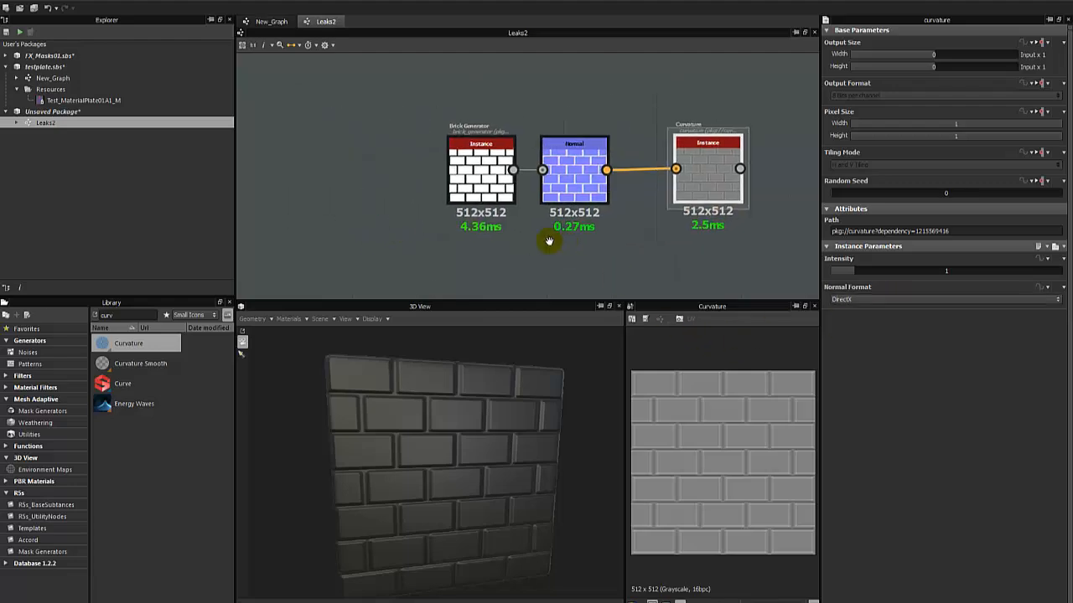
drag(434, 240, 476, 154)
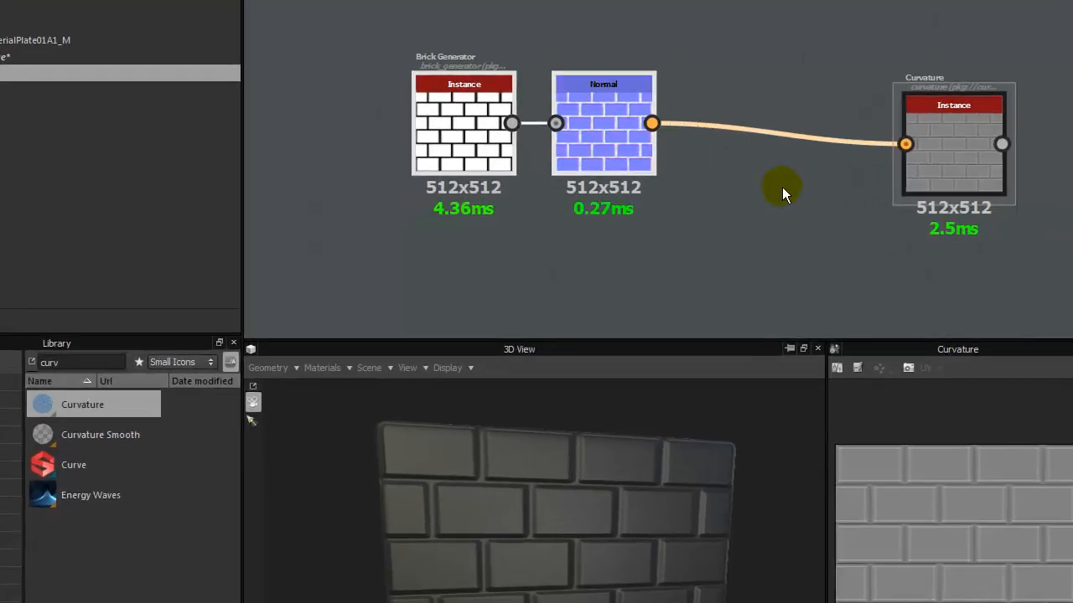
click(782, 187)
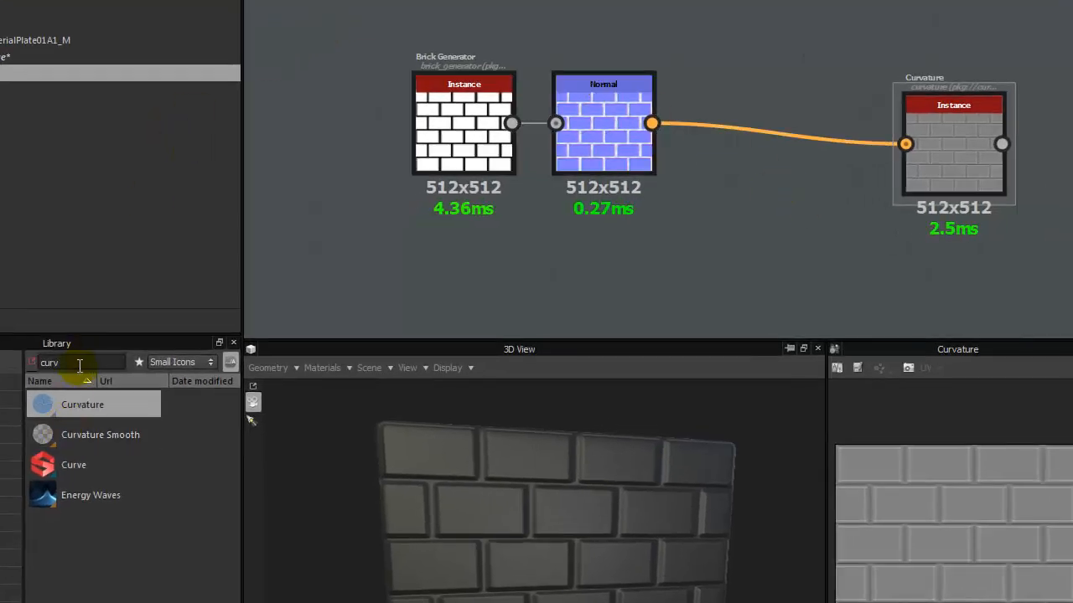
Add a Leaks mask generator from the library below the Normal node and examine its input connectors.
key(BackSpace)
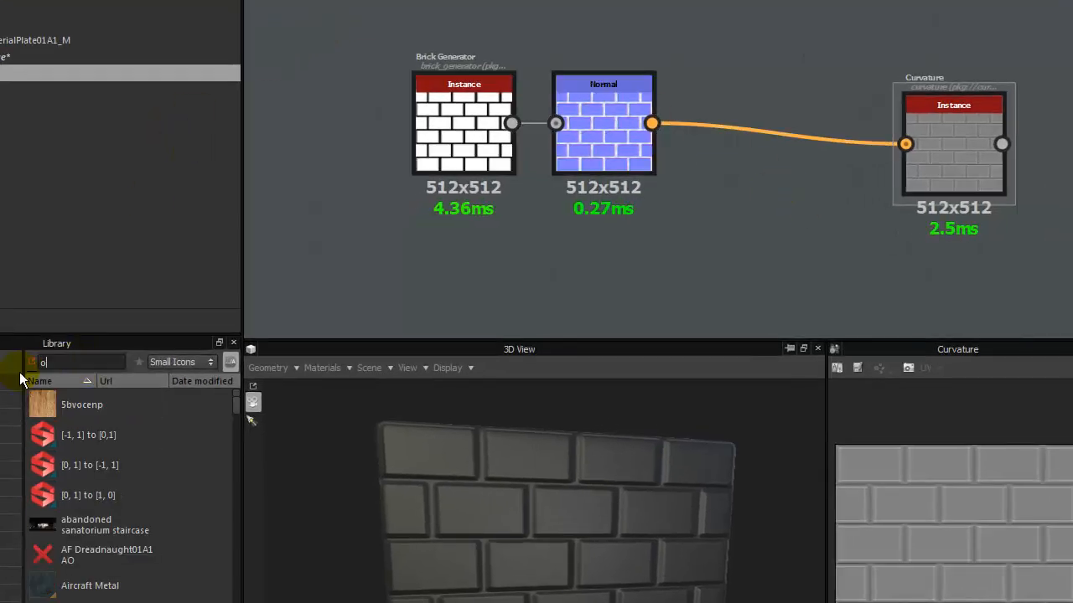
text(leaks)
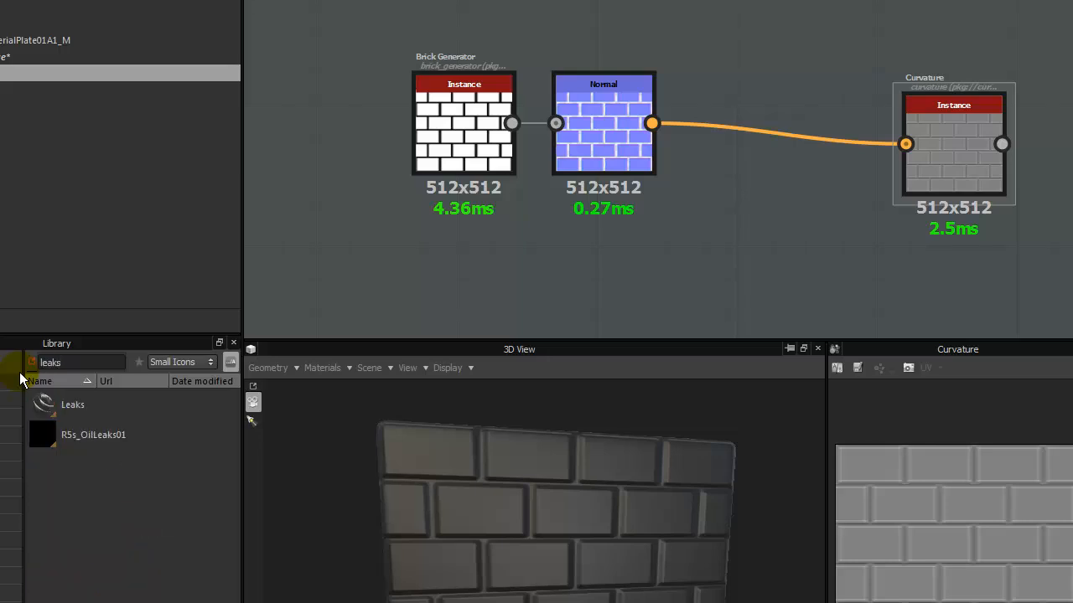
drag(42, 400, 637, 295)
click(587, 284)
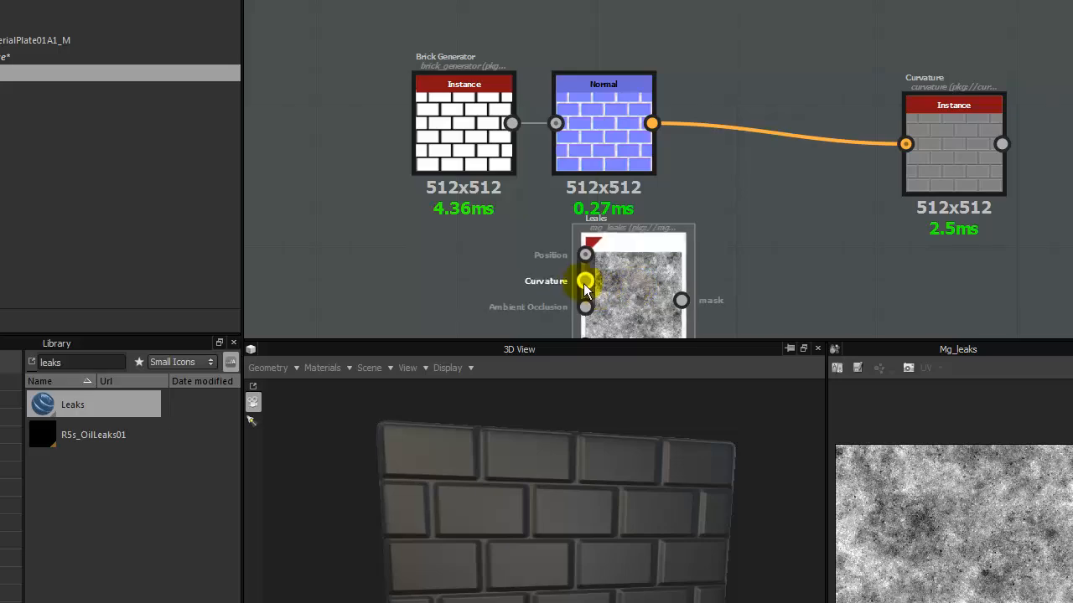
scroll(472, 267, up, 4)
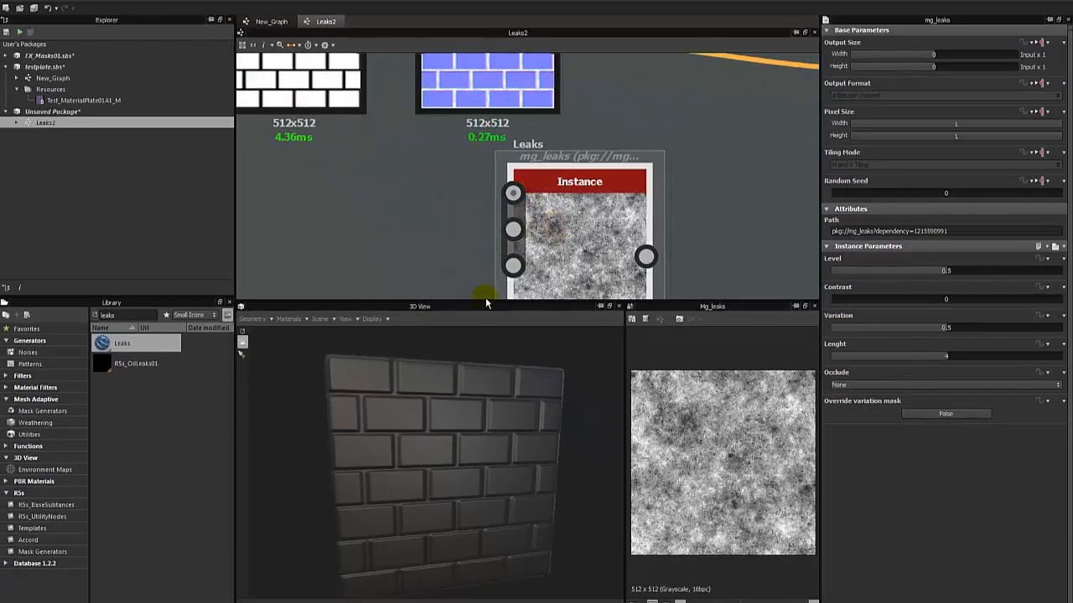
drag(485, 302, 483, 359)
scroll(542, 223, down, 5)
drag(561, 232, 490, 270)
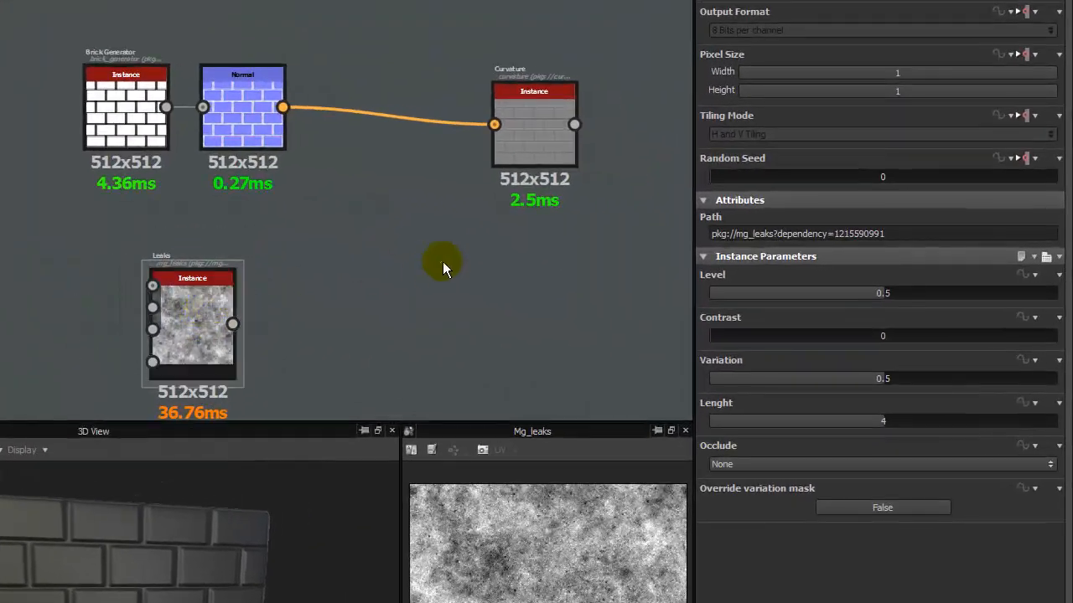
Align the Curvature node with the Normal node, set its Intensity to 5.96 and show its output in an enlarged 2D view.
drag(539, 114, 441, 105)
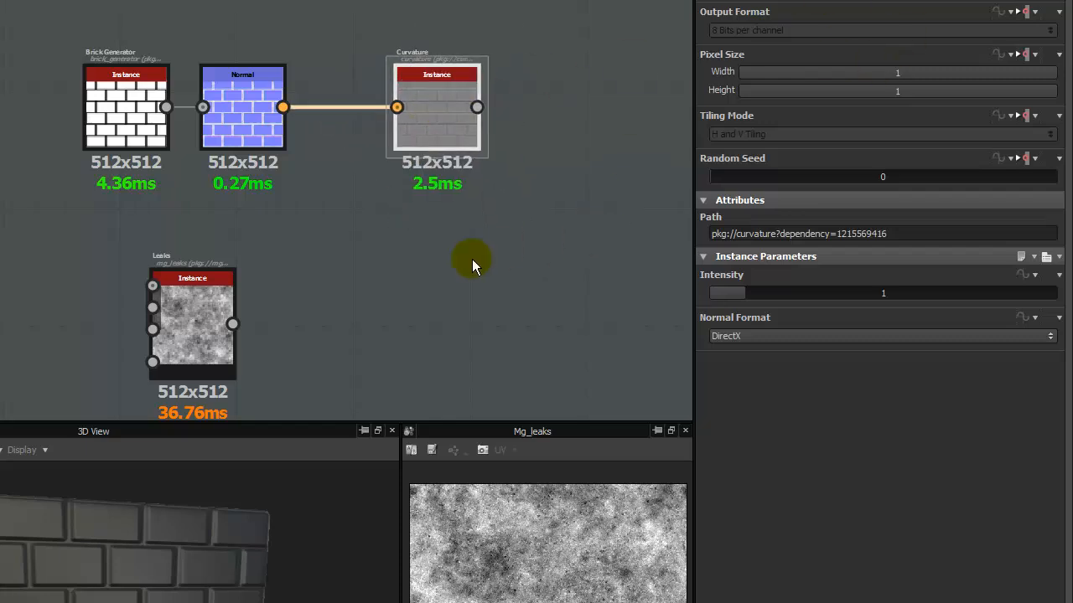
drag(214, 279, 196, 308)
click(419, 113)
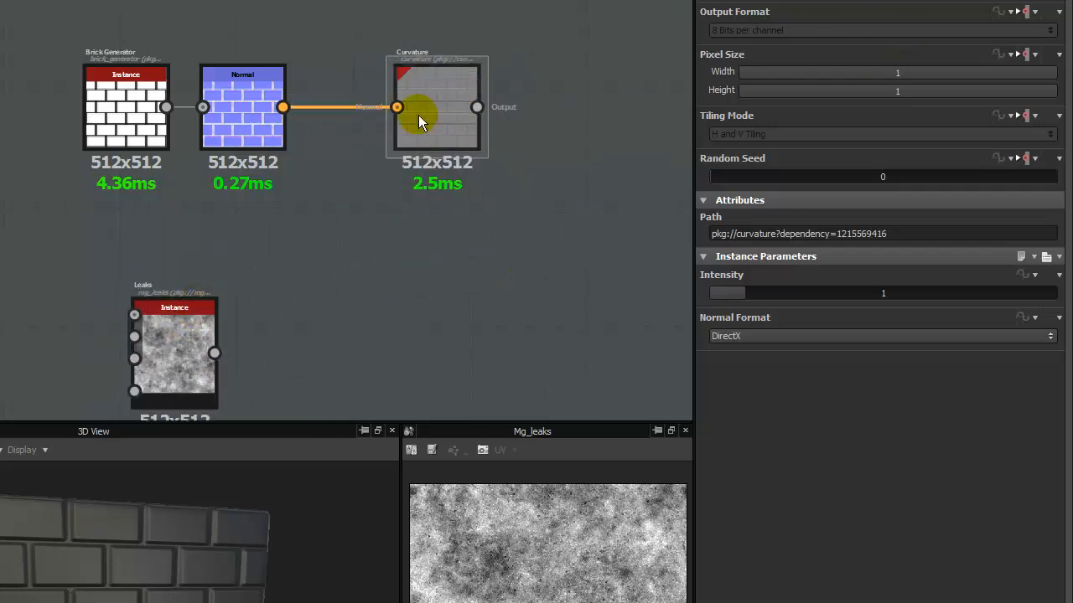
drag(755, 292, 916, 293)
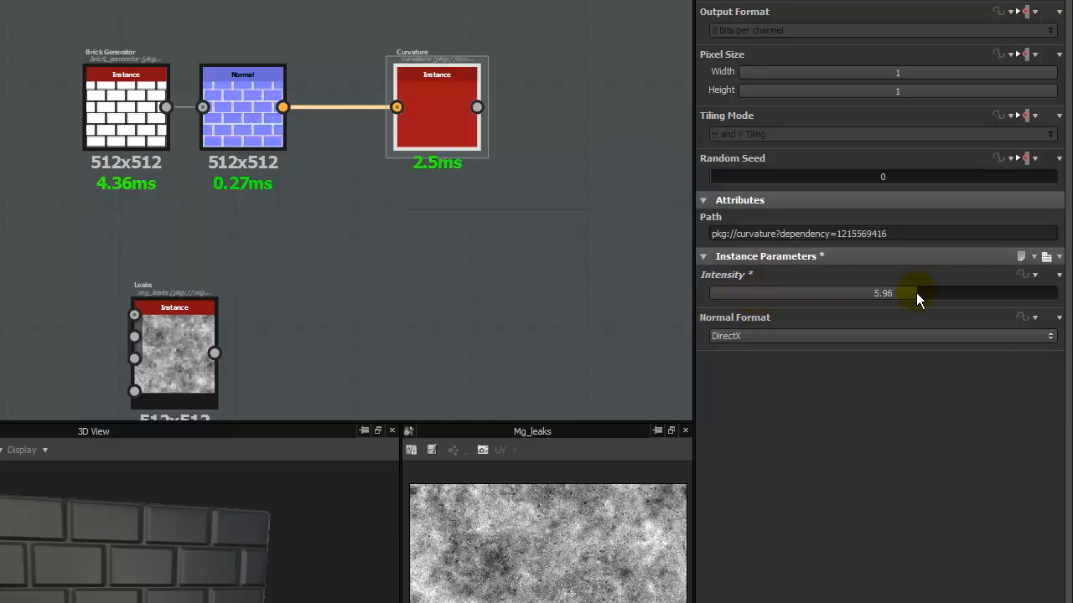
double_click(452, 134)
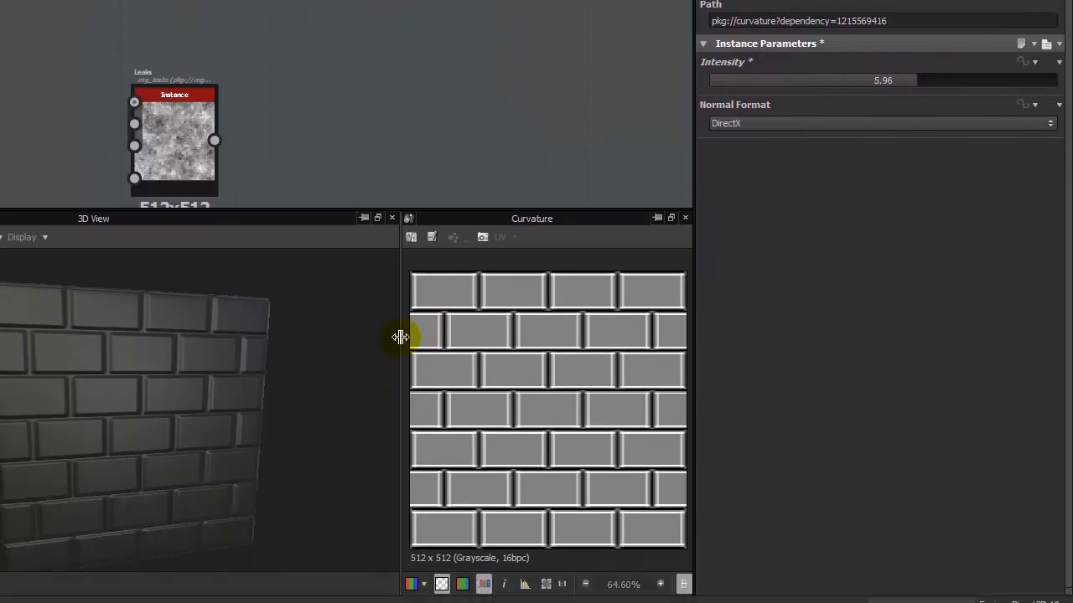
drag(400, 548, 124, 571)
drag(449, 210, 746, 100)
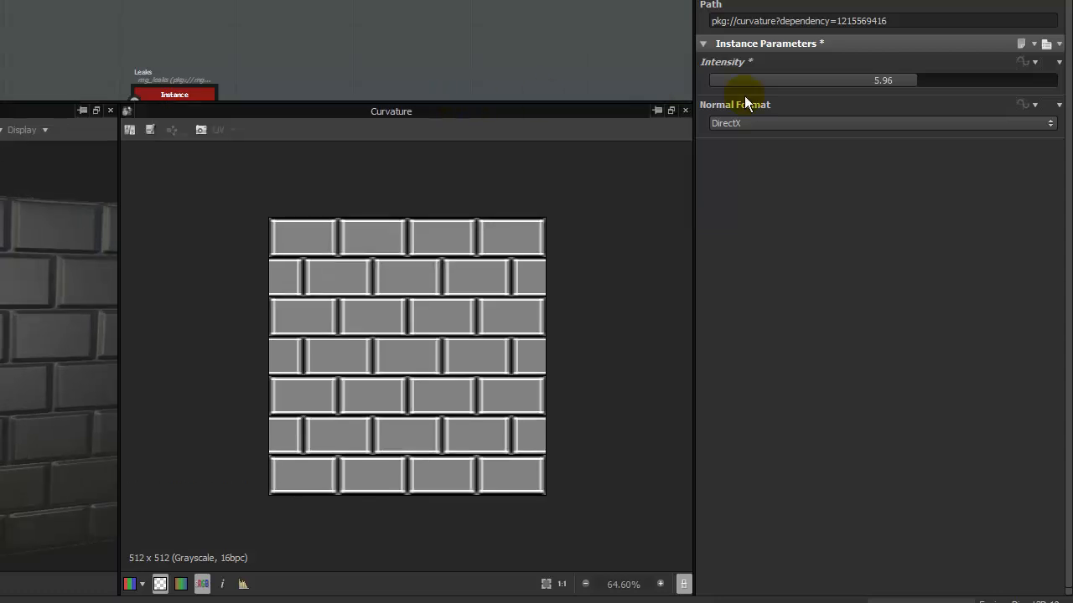
Raise the Curvature node's Intensity to 10.
drag(942, 80, 921, 107)
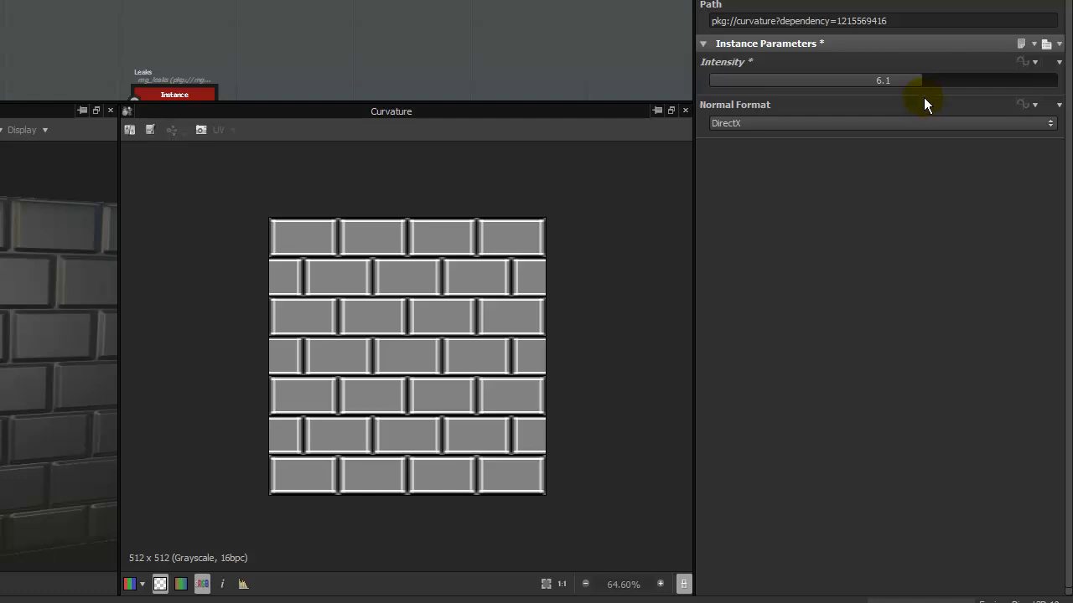
drag(924, 97, 1025, 86)
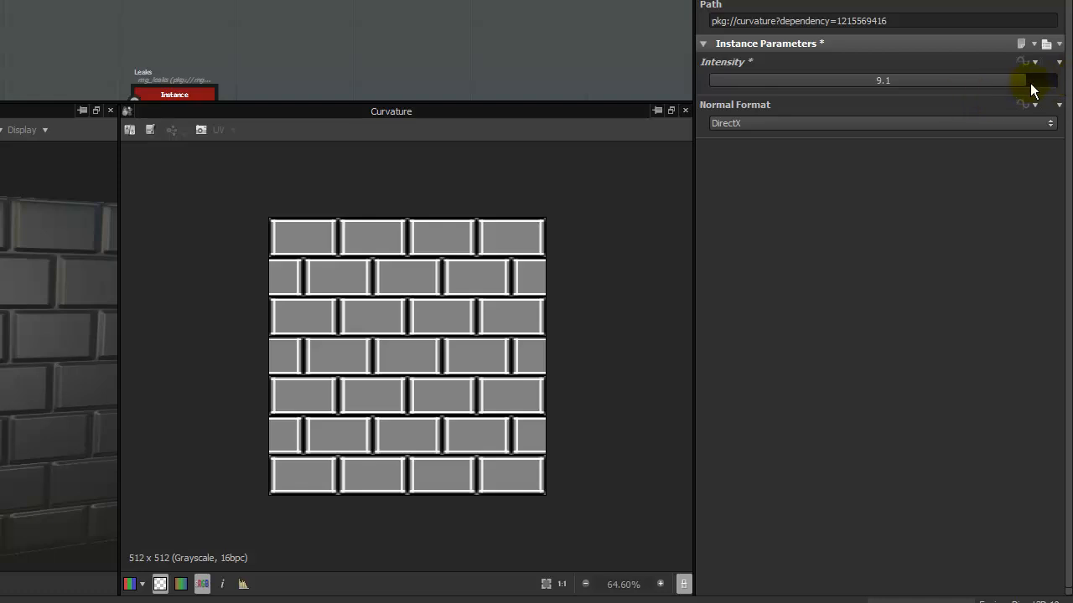
mouse_move(1047, 82)
mouse_down()
mouse_move(995, 87)
mouse_move(1053, 88)
mouse_up()
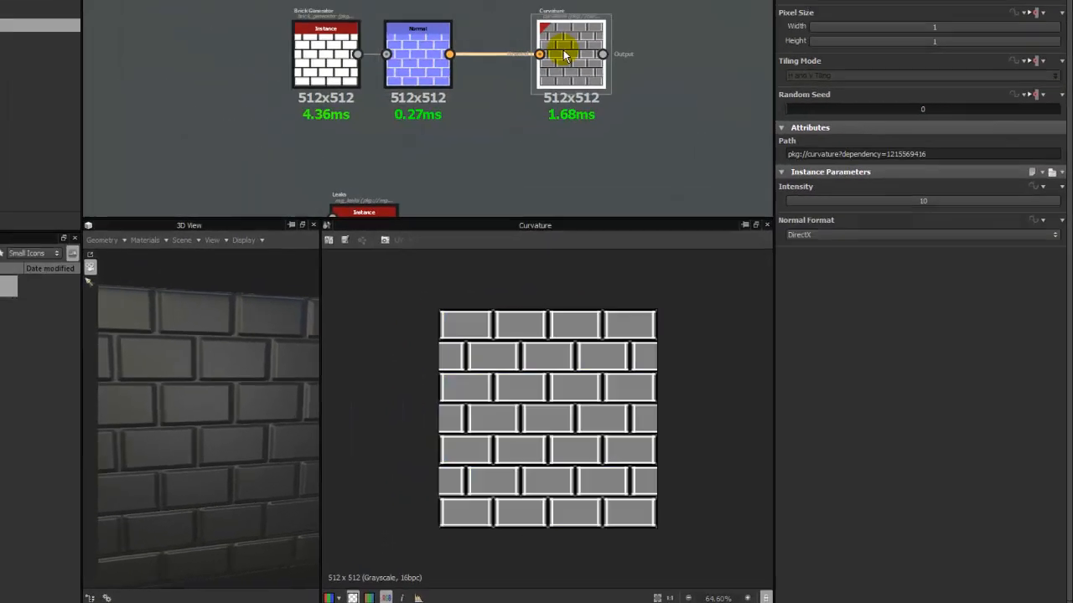
Compare the Curvature output with the normal map in the 2D view, examining the brick edges up close.
scroll(628, 424, up, 8)
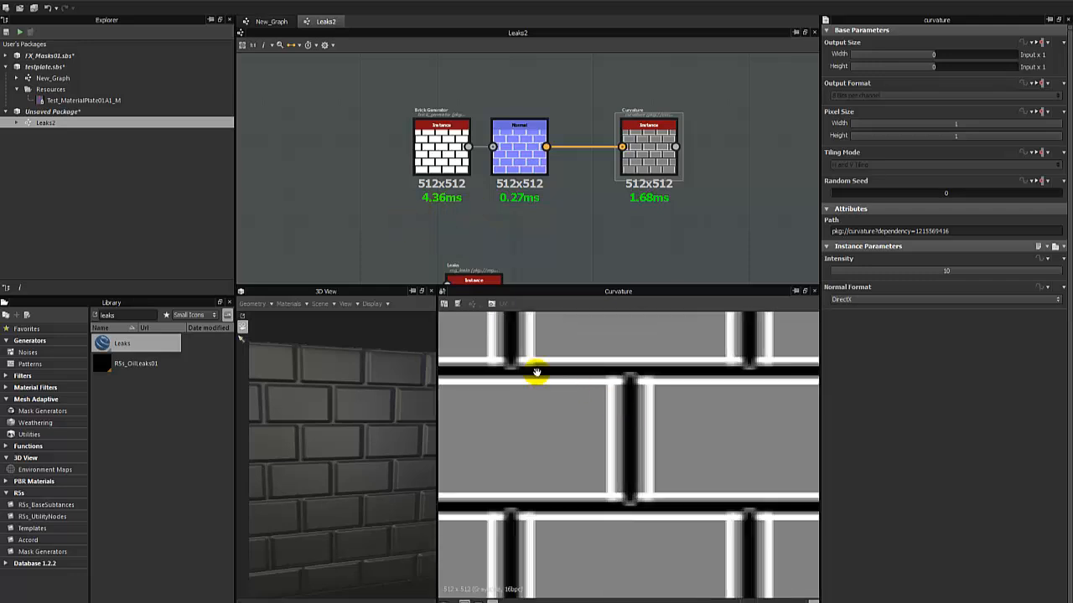
middle_drag(536, 374, 668, 390)
scroll(668, 390, down, 2)
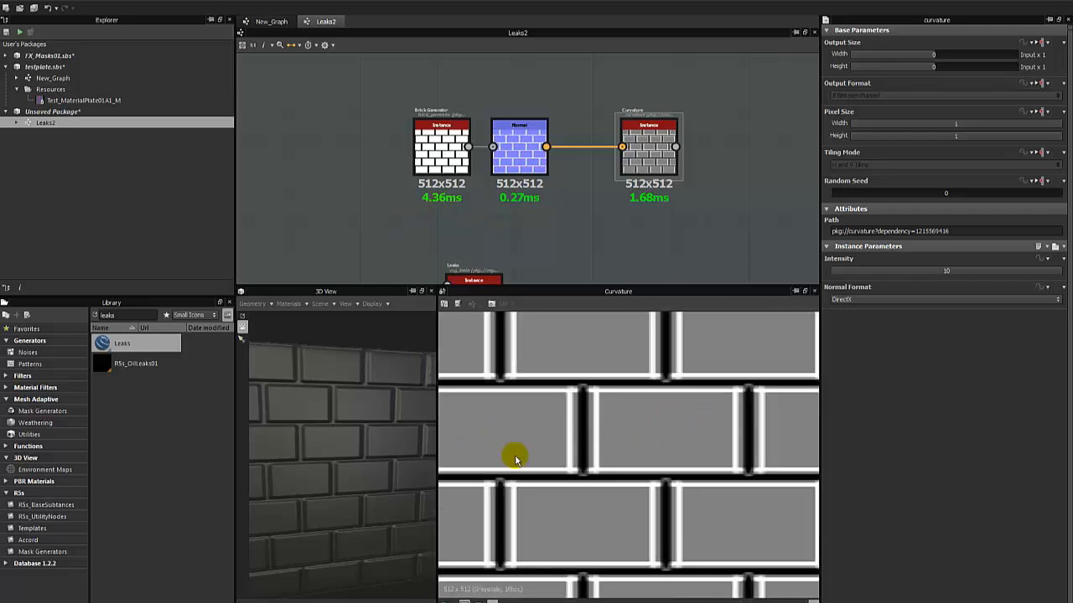
double_click(512, 146)
scroll(408, 202, down, 4)
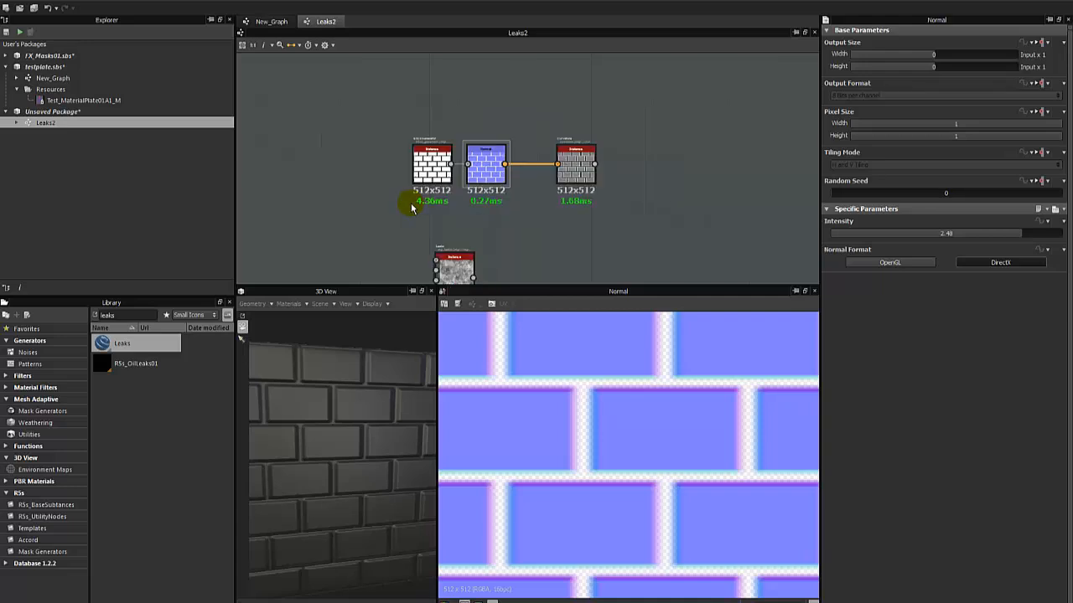
drag(554, 167, 452, 169)
click(519, 202)
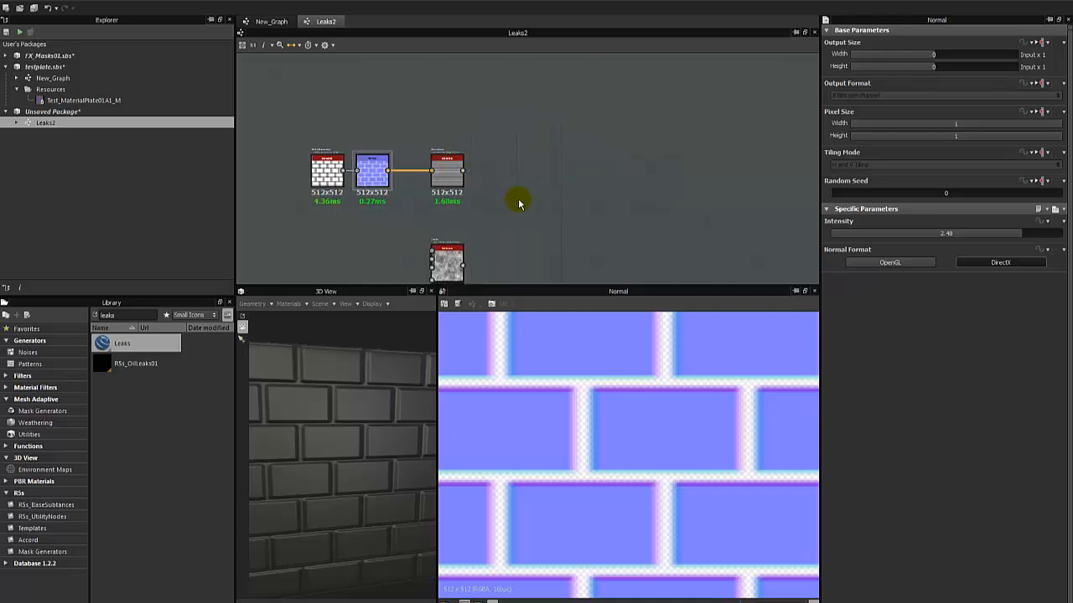
click(371, 174)
click(450, 183)
double_click(450, 183)
scroll(486, 240, down, 1)
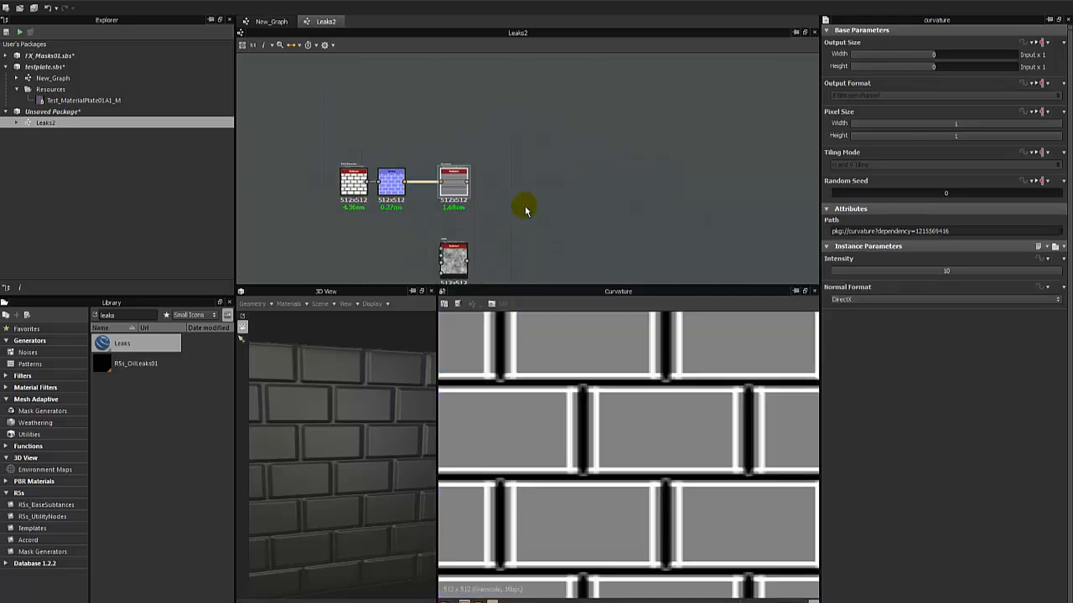
middle_drag(527, 208, 541, 181)
Delete the Leaks node from the graph.
click(466, 237)
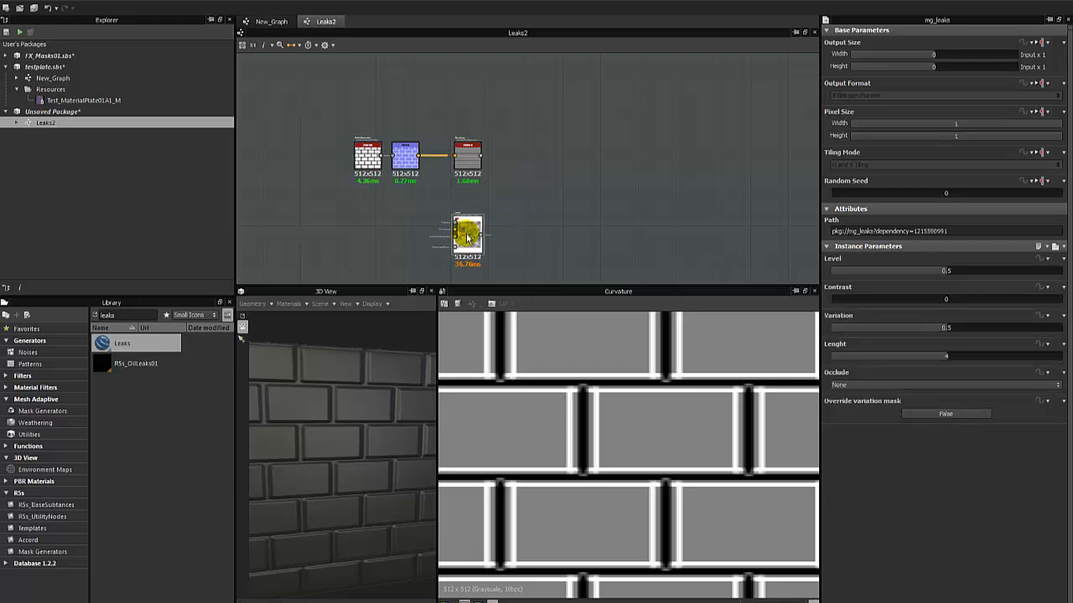
key(Delete)
scroll(472, 125, up, 3)
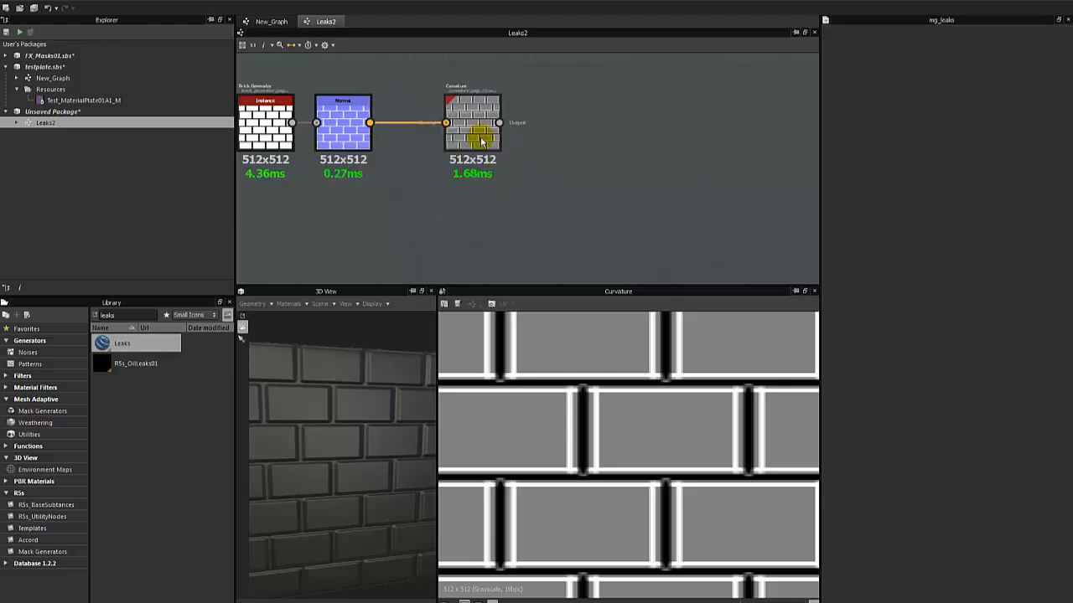
Add a Levels node fed by the Curvature output and show its result in the 2D view.
click(475, 126)
middle_drag(567, 353, 586, 371)
scroll(670, 383, down, 2)
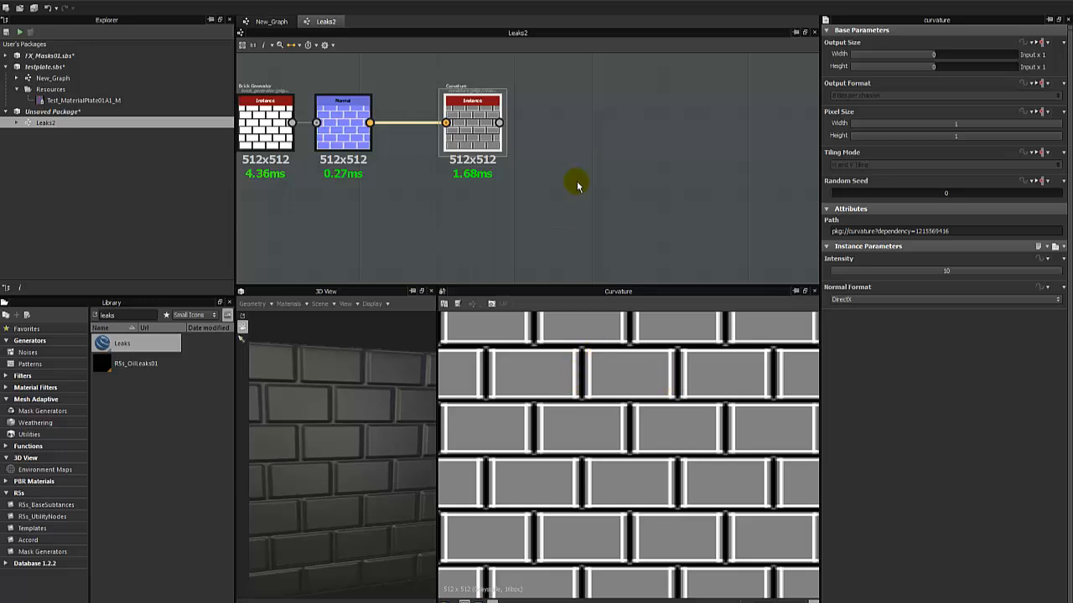
click(578, 187)
click(479, 134)
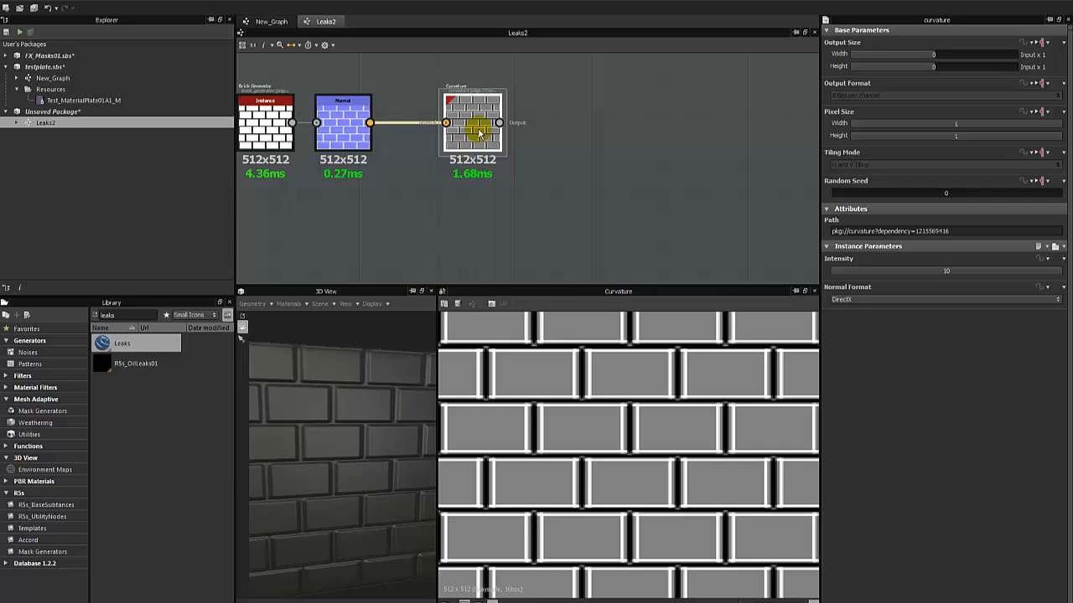
right_click(478, 133)
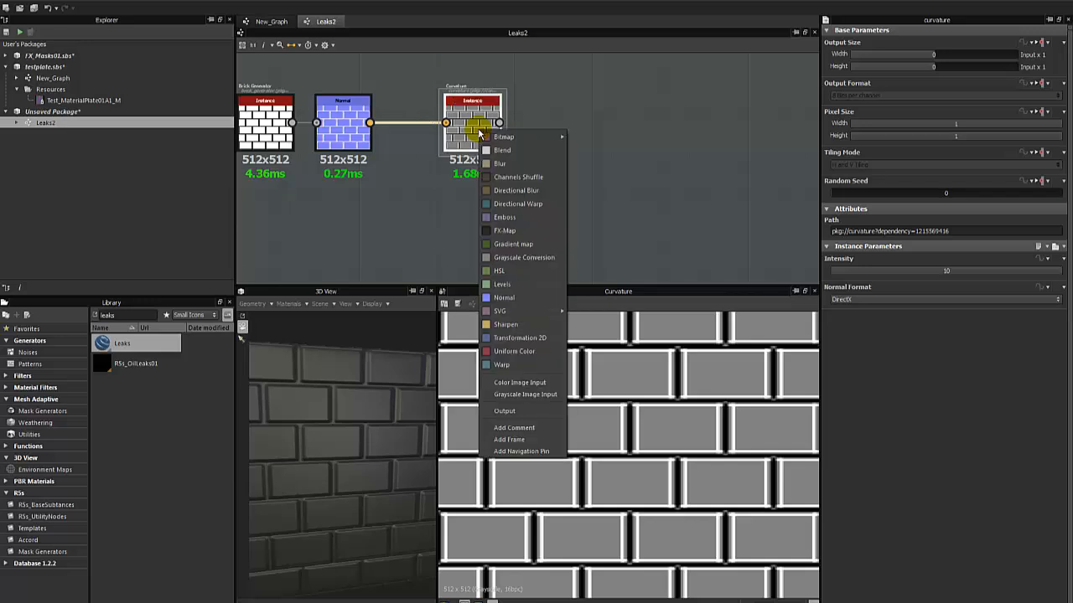
click(530, 288)
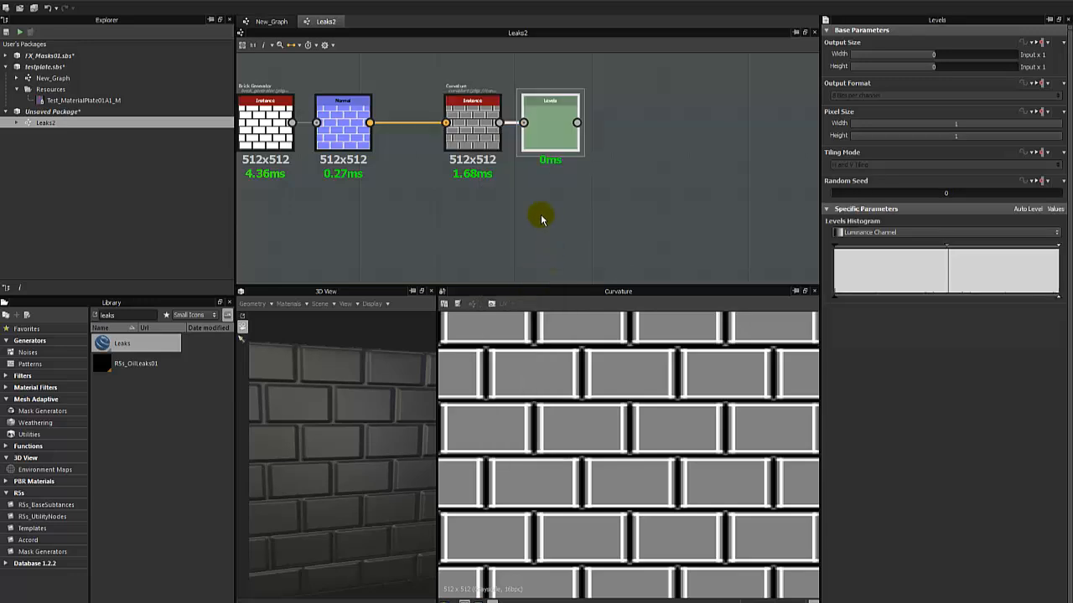
double_click(546, 132)
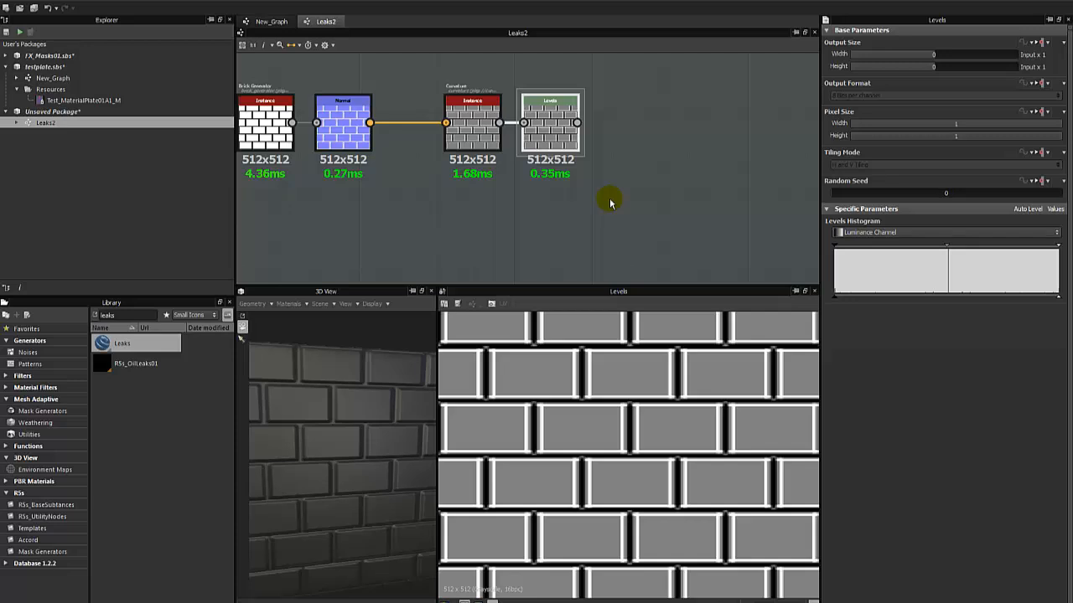
drag(575, 154, 581, 144)
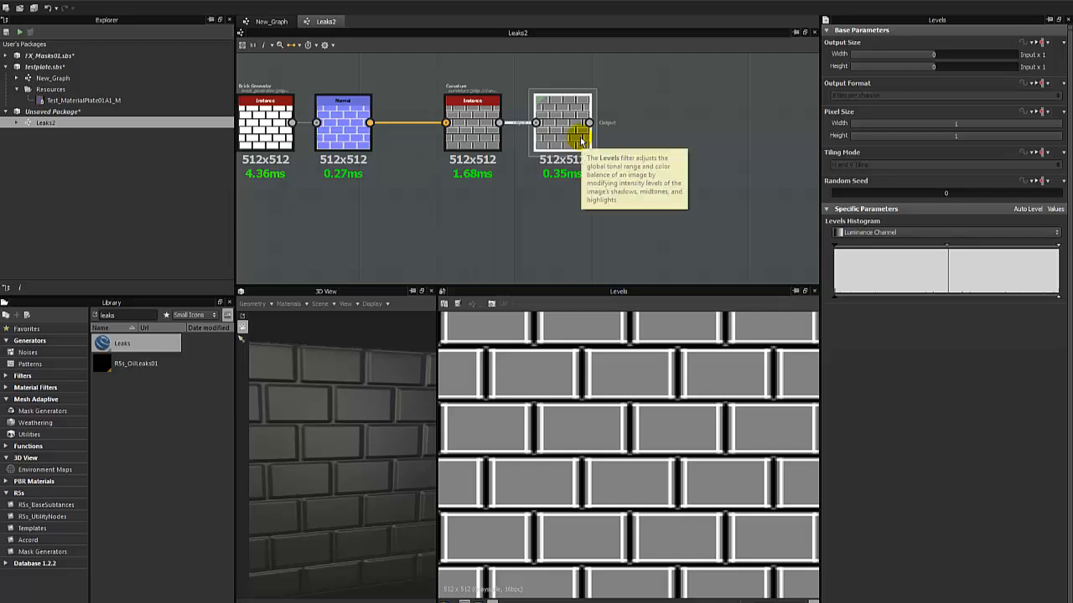
scroll(539, 194, up, 2)
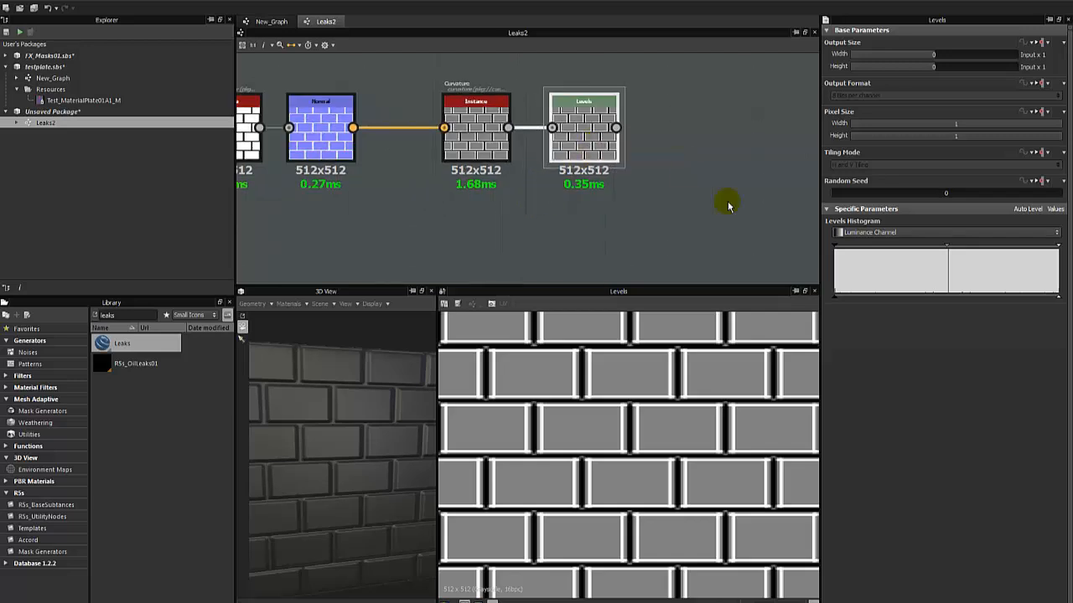
Try compressing the Levels node's input range around mid-gray so the brick faces turn white and the joints black.
drag(837, 245, 911, 246)
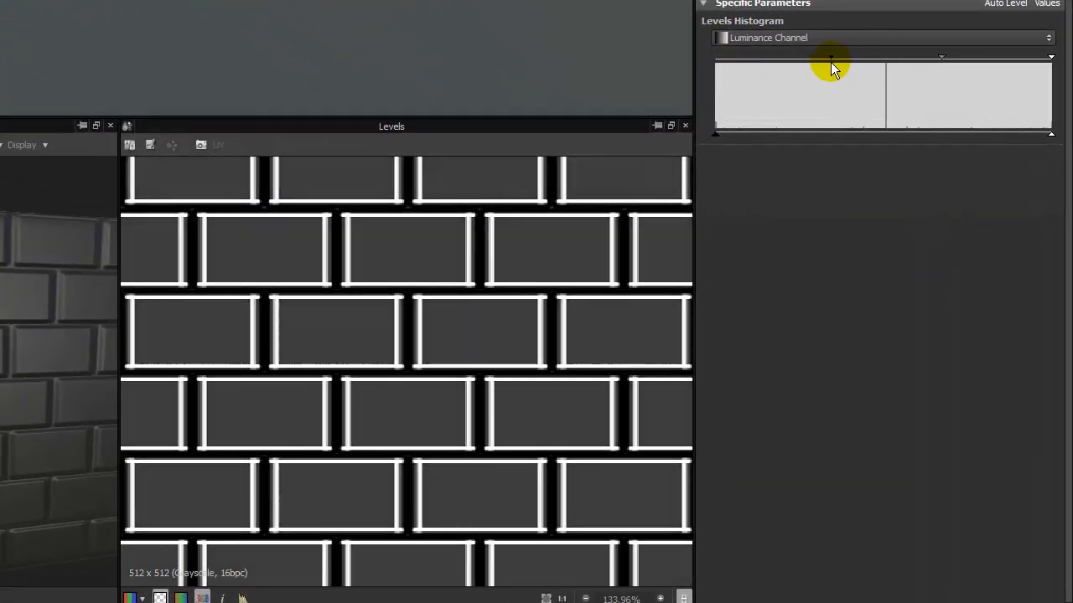
drag(831, 62, 717, 59)
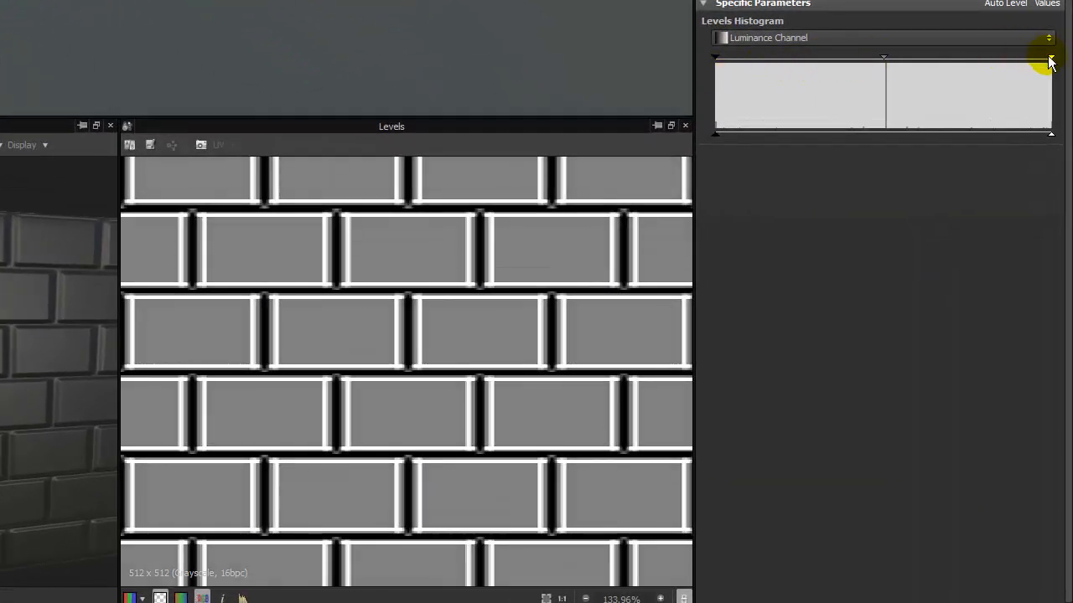
drag(1050, 61, 933, 61)
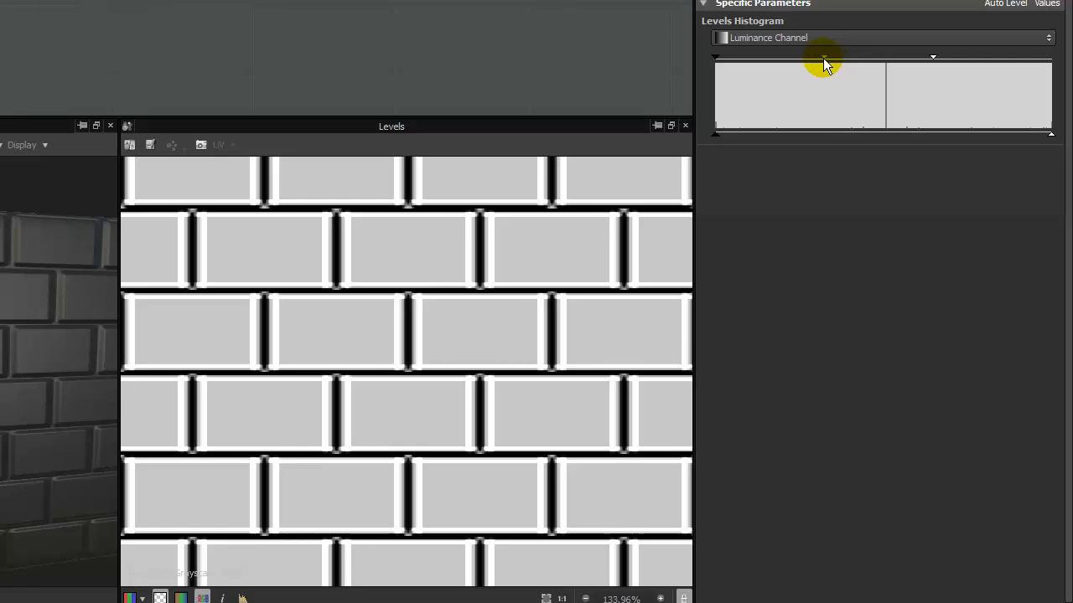
drag(824, 60, 851, 60)
drag(931, 59, 843, 61)
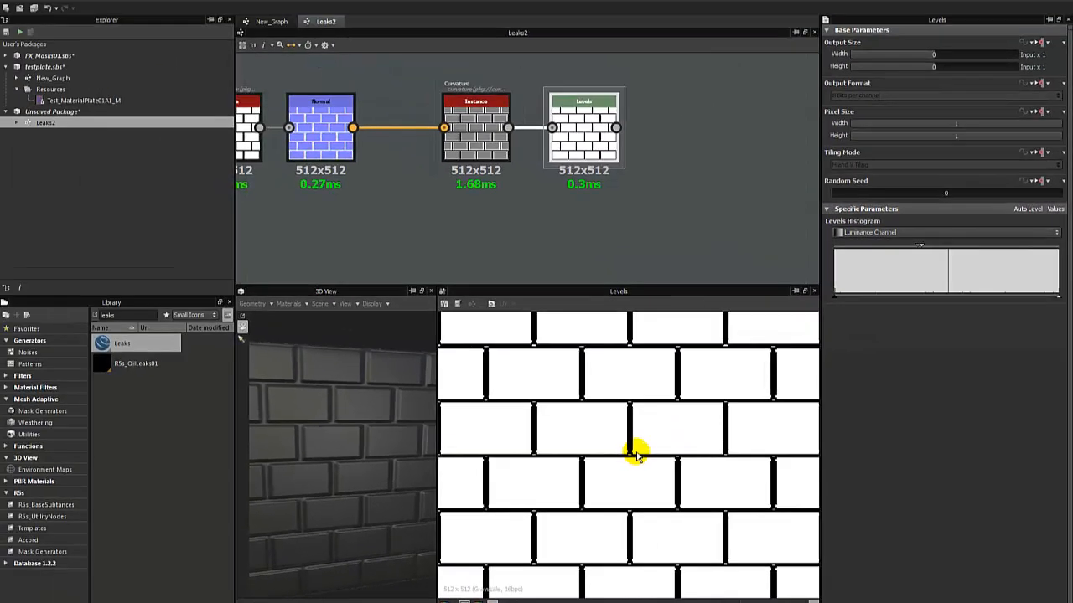
Compare the Levels result with the Curvature output up close, examining the corners where the brick joints meet.
scroll(425, 363, down, 7)
scroll(431, 358, up, 7)
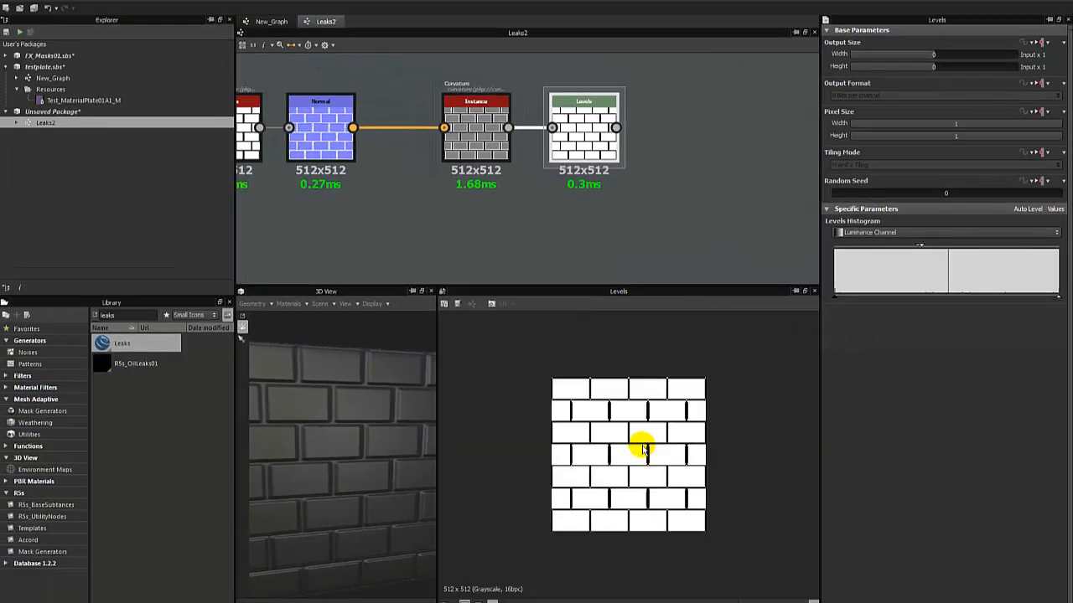
scroll(641, 447, up, 5)
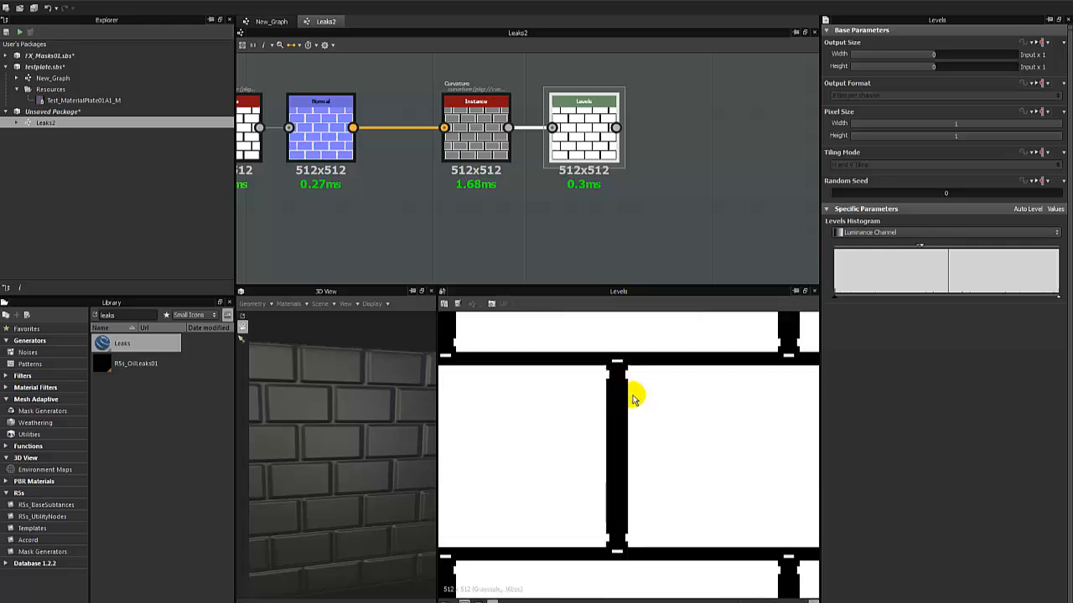
double_click(485, 125)
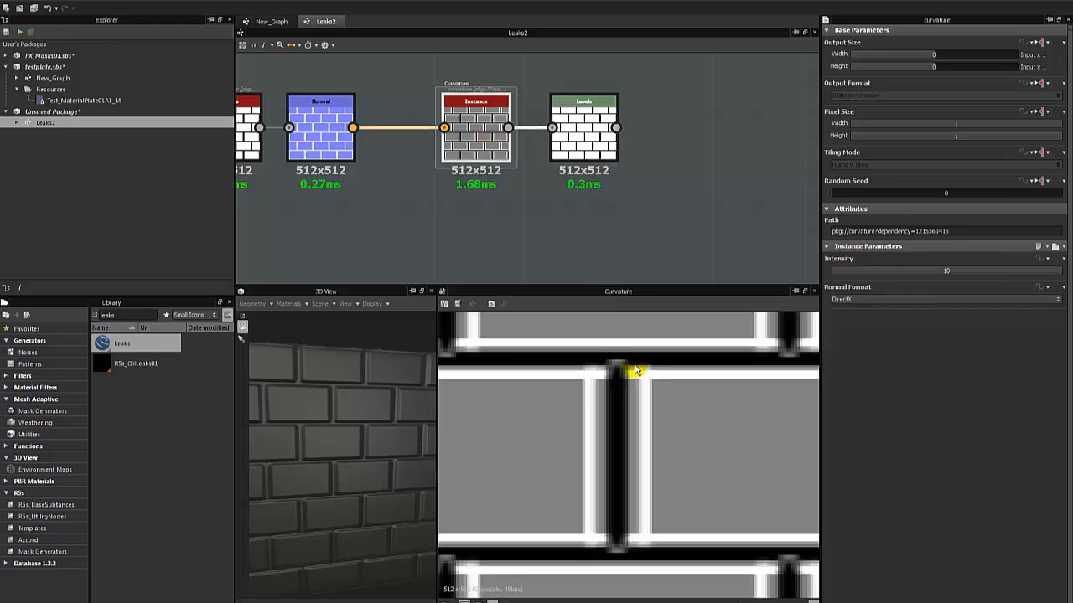
scroll(617, 369, up, 3)
scroll(620, 359, down, 2)
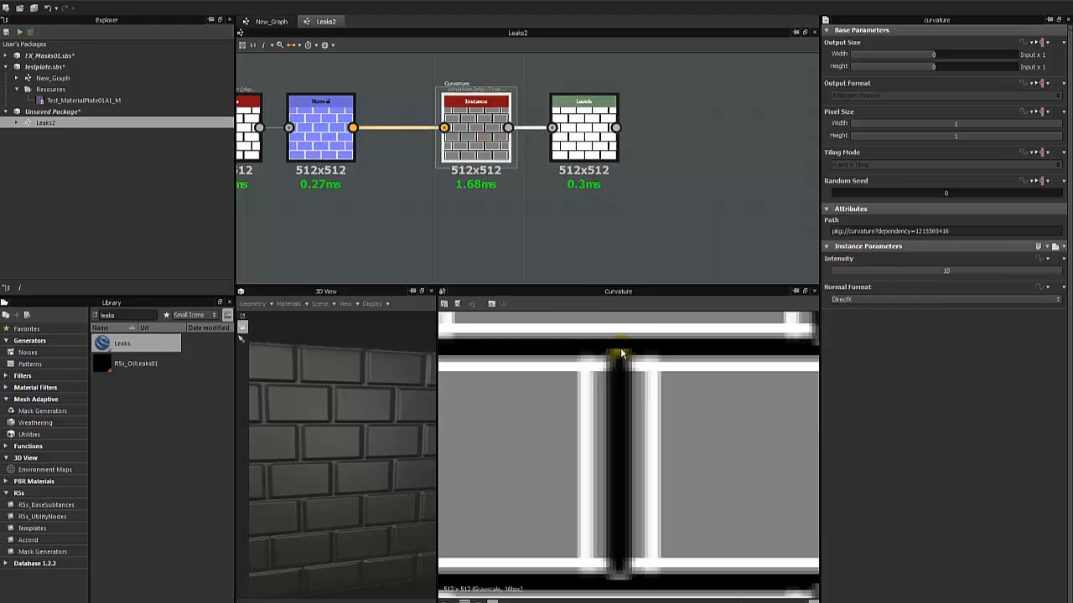
double_click(581, 117)
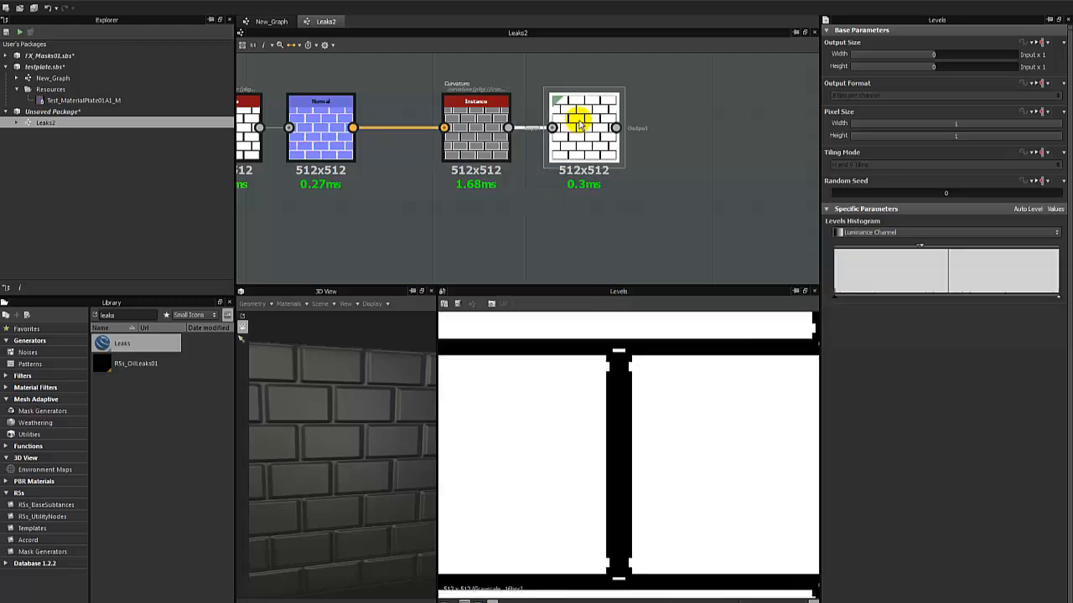
scroll(632, 386, down, 4)
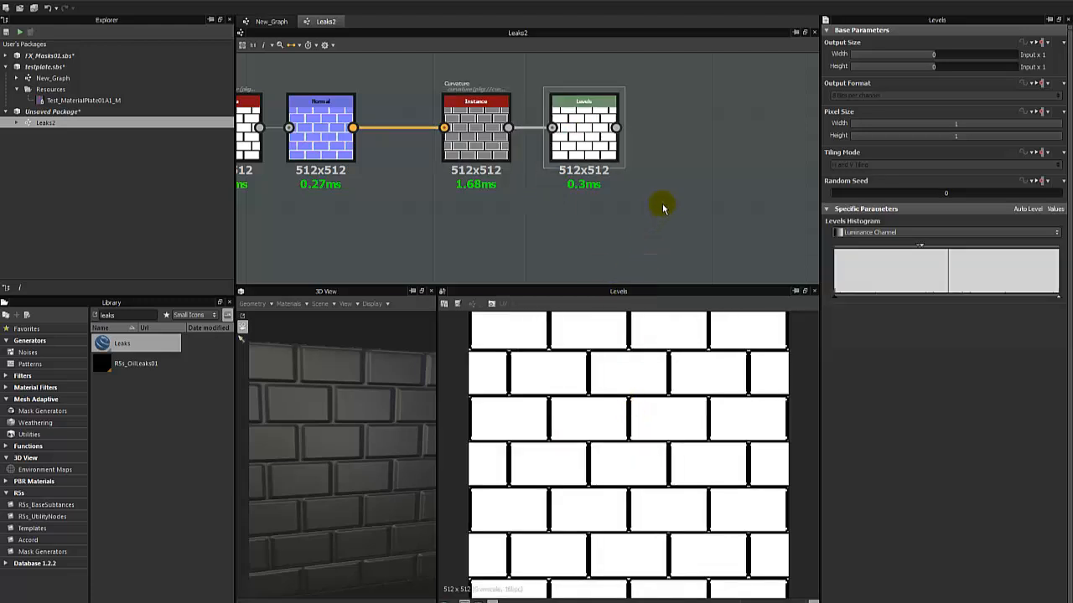
Set the graph's output size to 2048 × 2048 px and check the Levels node's result.
click(662, 207)
click(1011, 55)
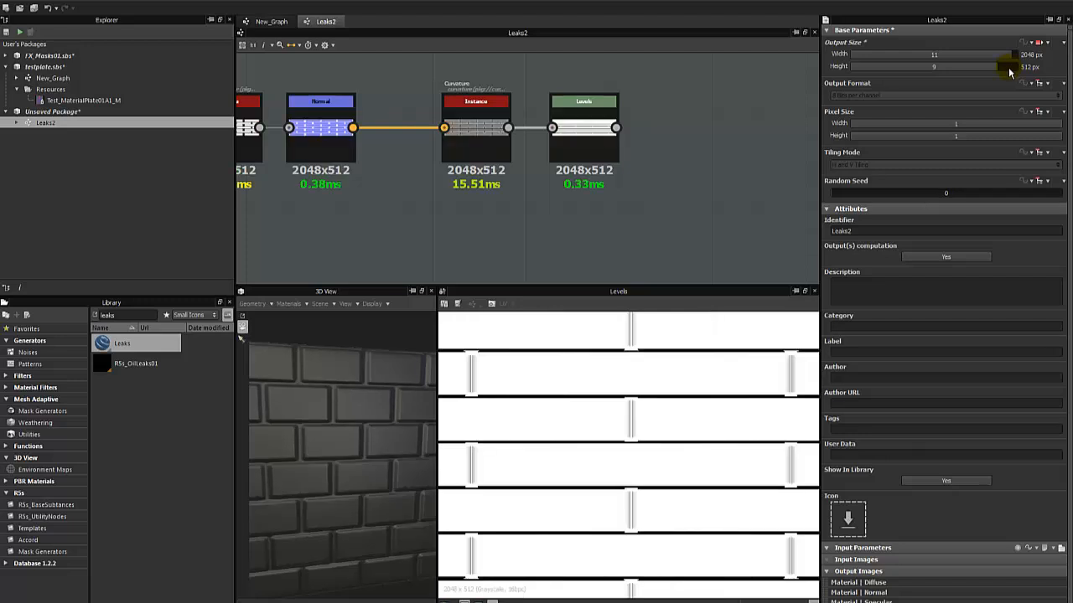
click(581, 124)
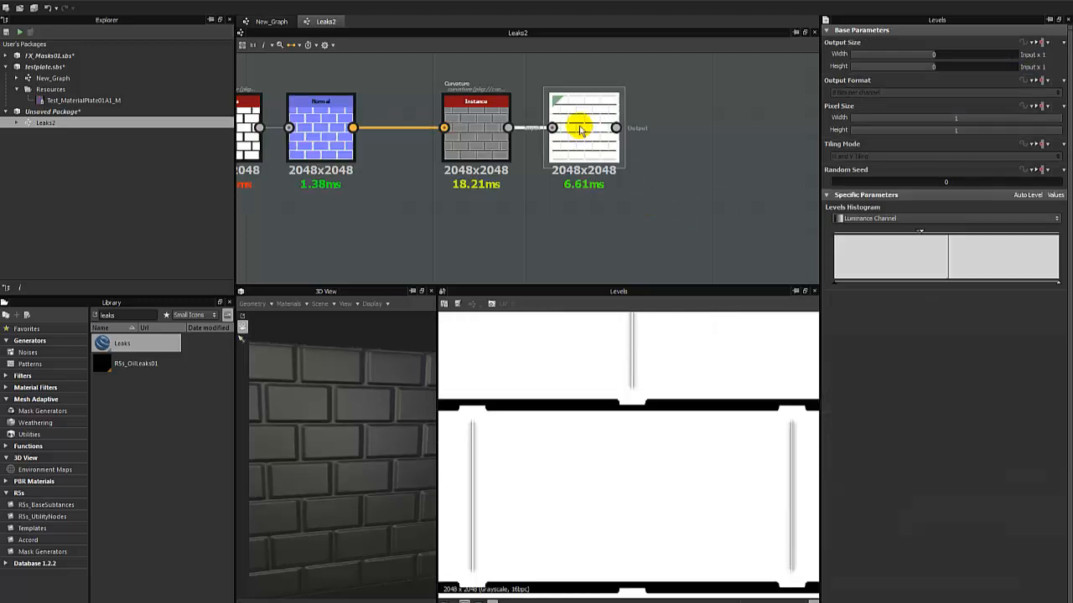
scroll(611, 387, down, 3)
scroll(614, 385, up, 2)
scroll(611, 387, up, 2)
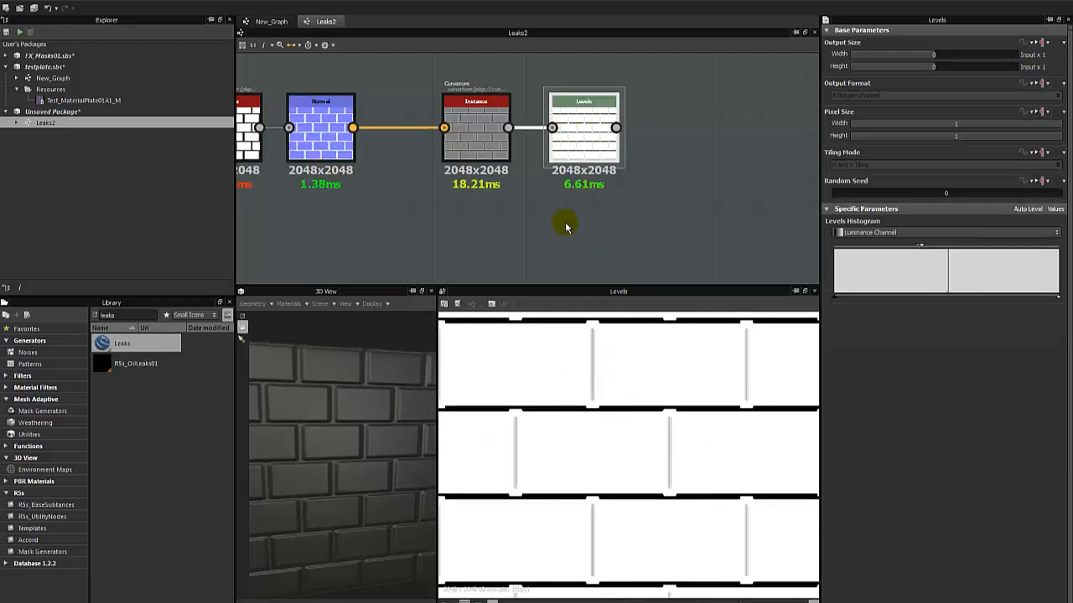
Compare the Curvature, Normal and Levels outputs at the new resolution, examining the vertical and horizontal brick edges.
click(471, 132)
scroll(589, 381, up, 1)
scroll(587, 384, down, 2)
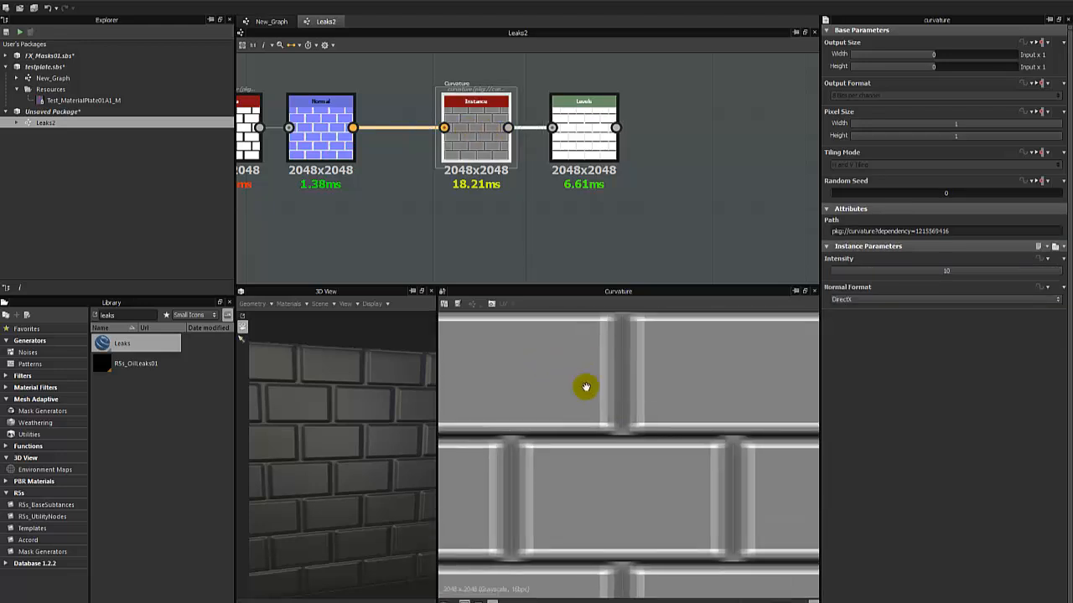
double_click(319, 149)
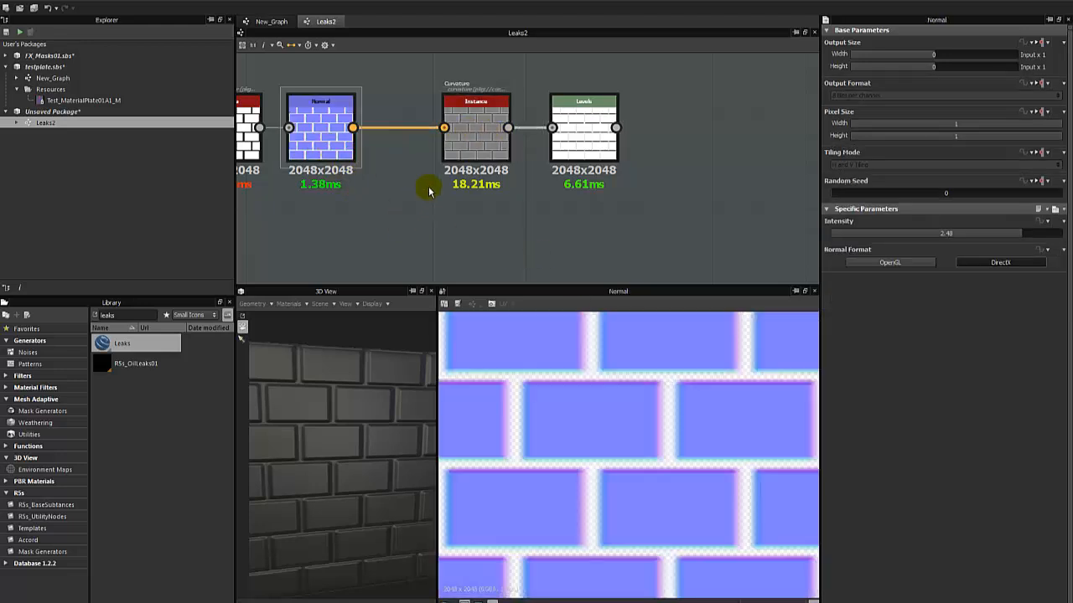
double_click(474, 131)
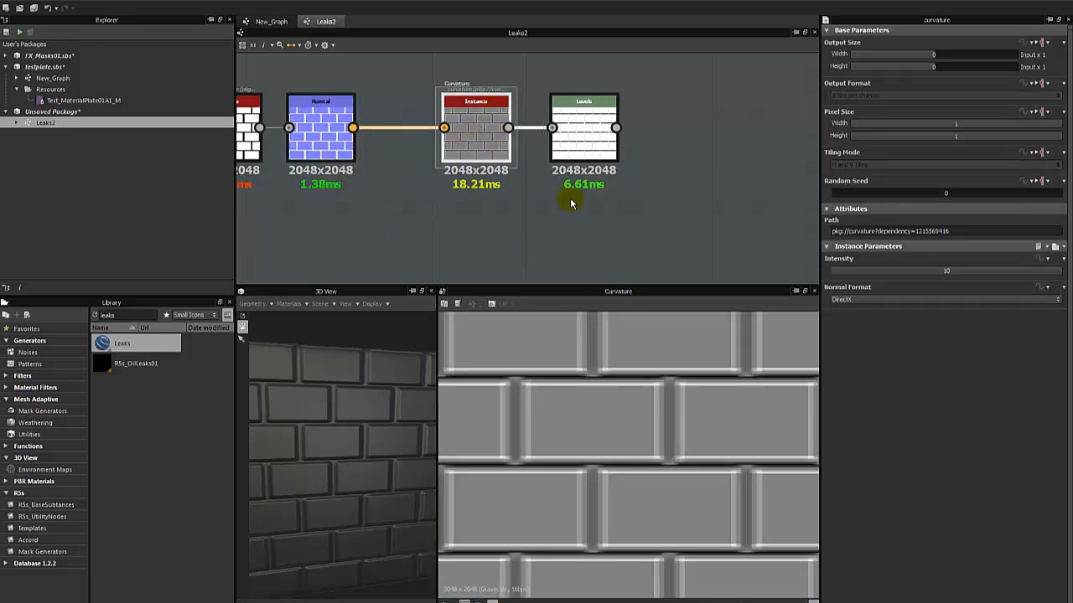
double_click(582, 151)
scroll(597, 409, down, 2)
scroll(600, 409, up, 3)
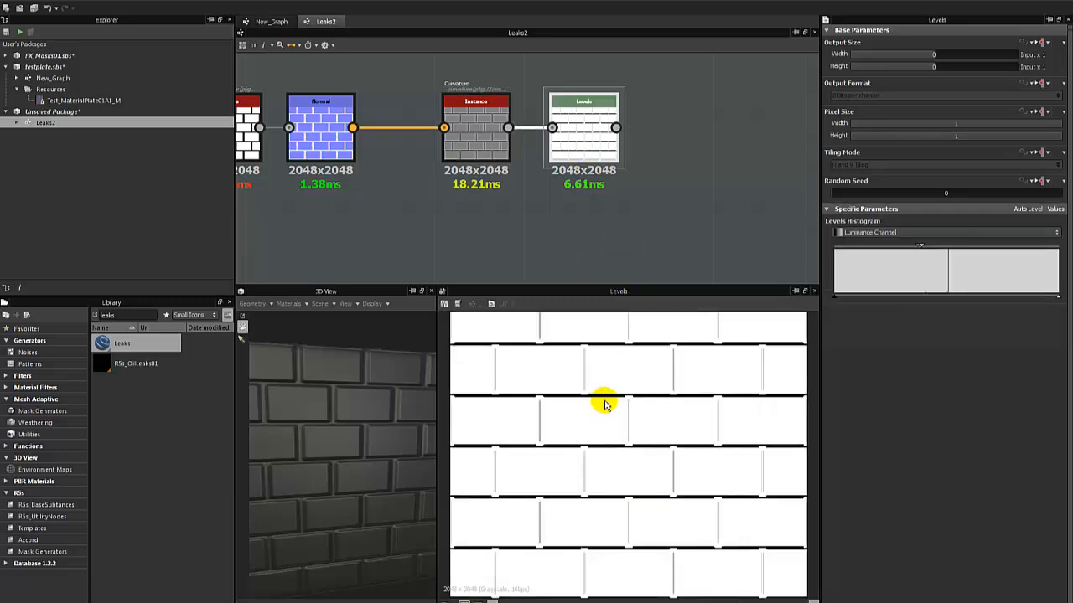
double_click(491, 139)
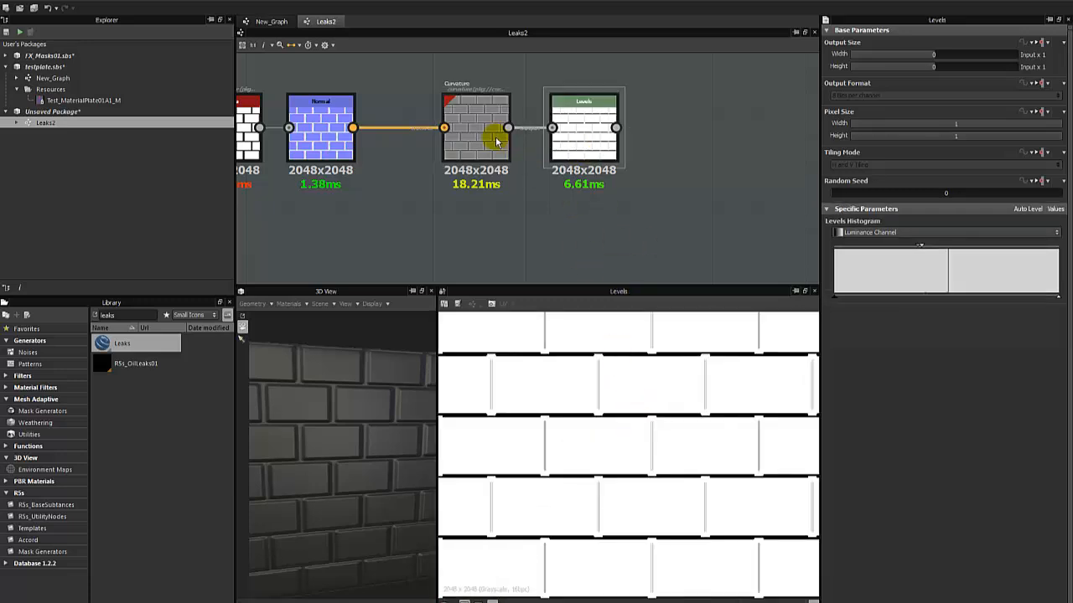
double_click(575, 114)
Restore the Levels node's input range to the full histogram width with the midpoint near the centre.
drag(579, 142, 612, 143)
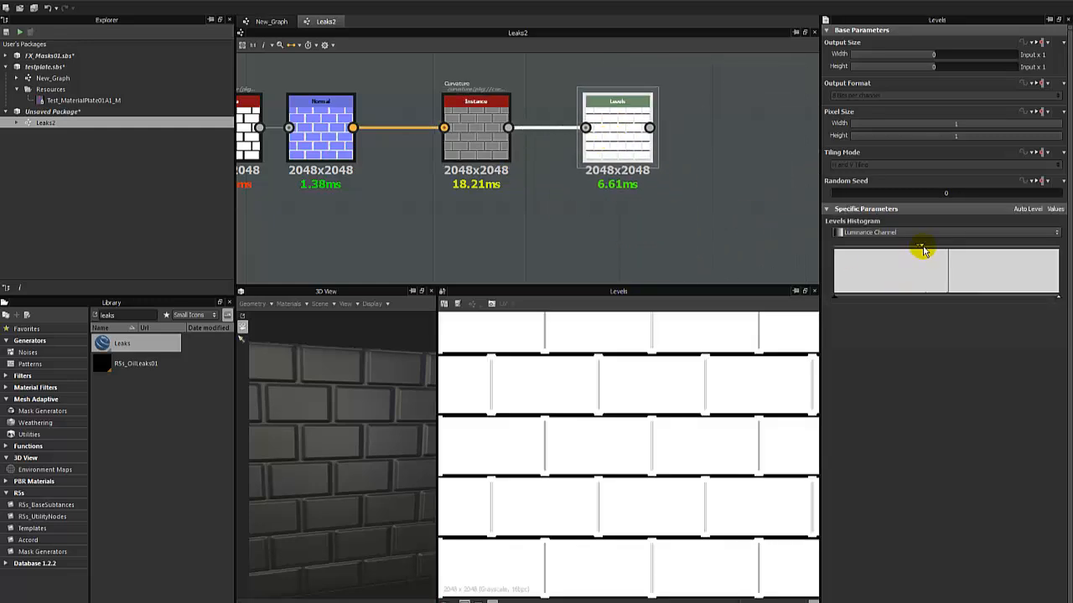
drag(923, 247, 809, 248)
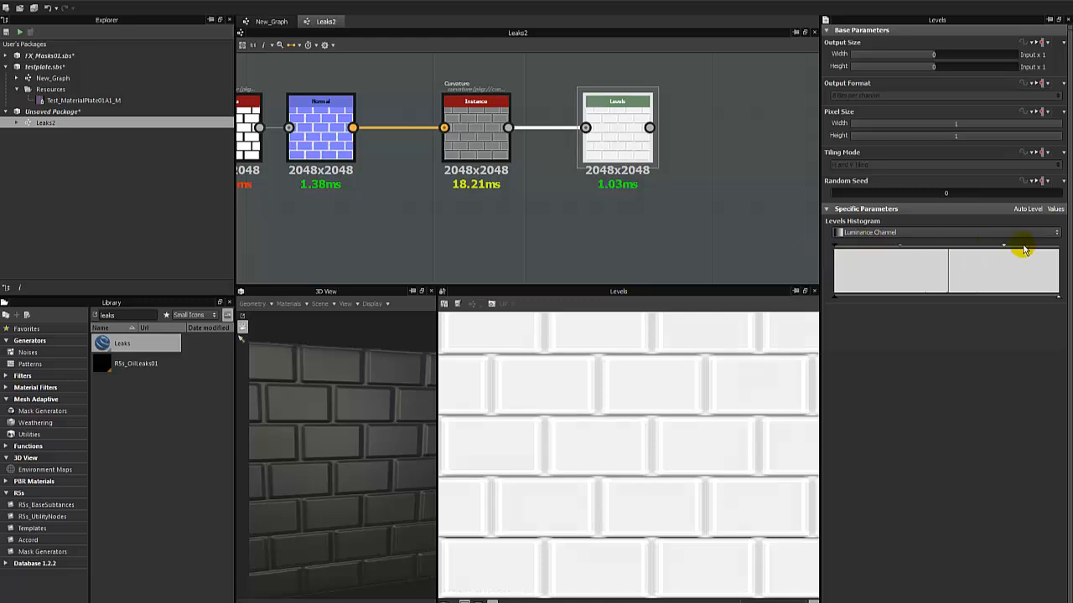
drag(1023, 249, 1055, 256)
drag(920, 249, 924, 249)
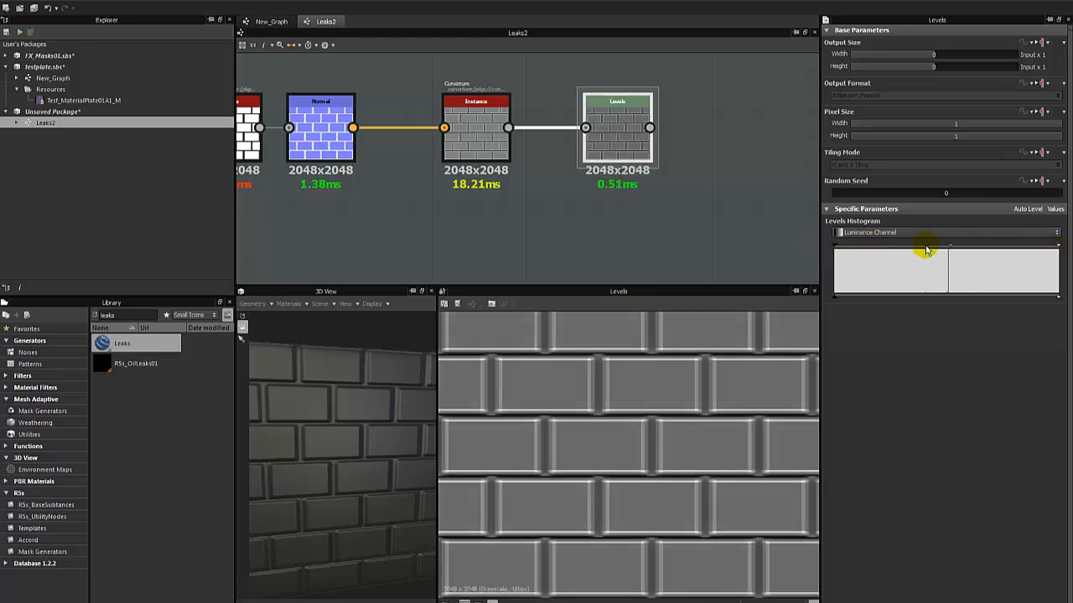
Insert a Gradient map node between the Curvature and Levels nodes, spacing the nodes out to make room for it.
drag(620, 132, 712, 108)
drag(459, 134, 460, 150)
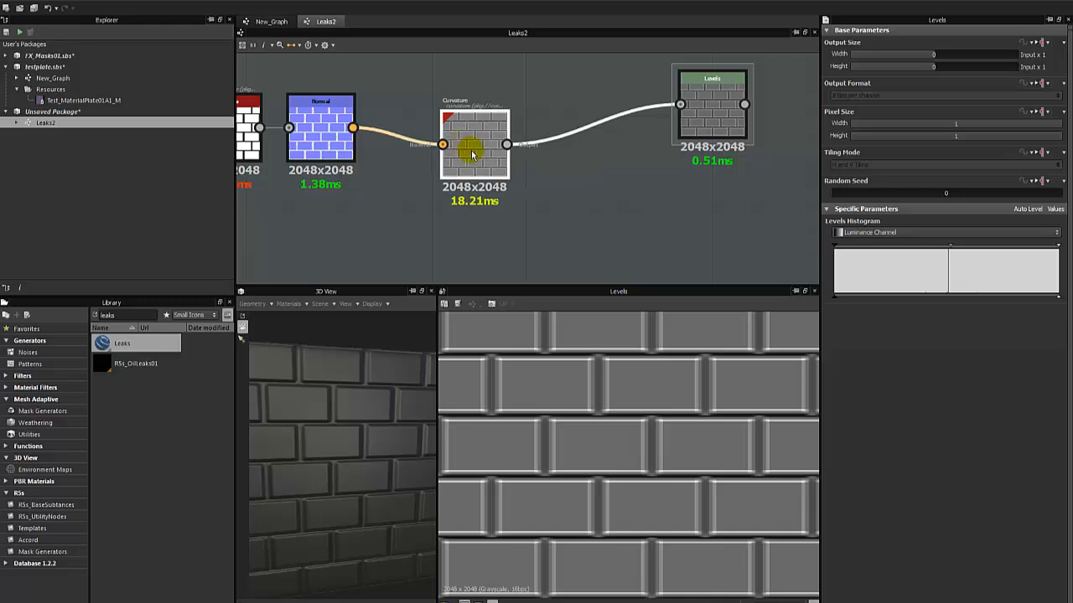
right_click(478, 149)
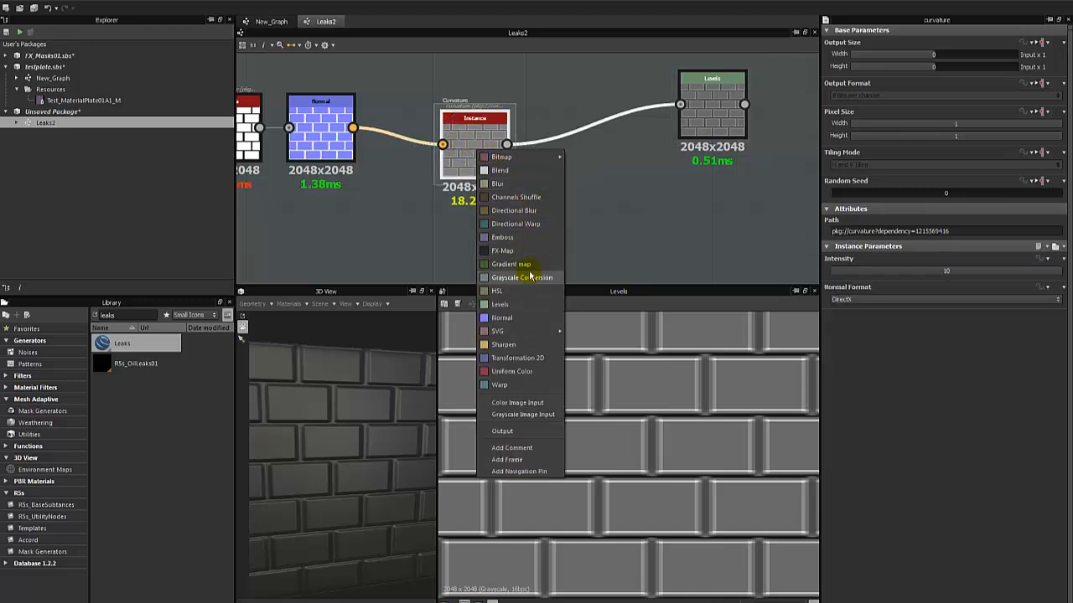
click(511, 264)
drag(565, 136, 596, 223)
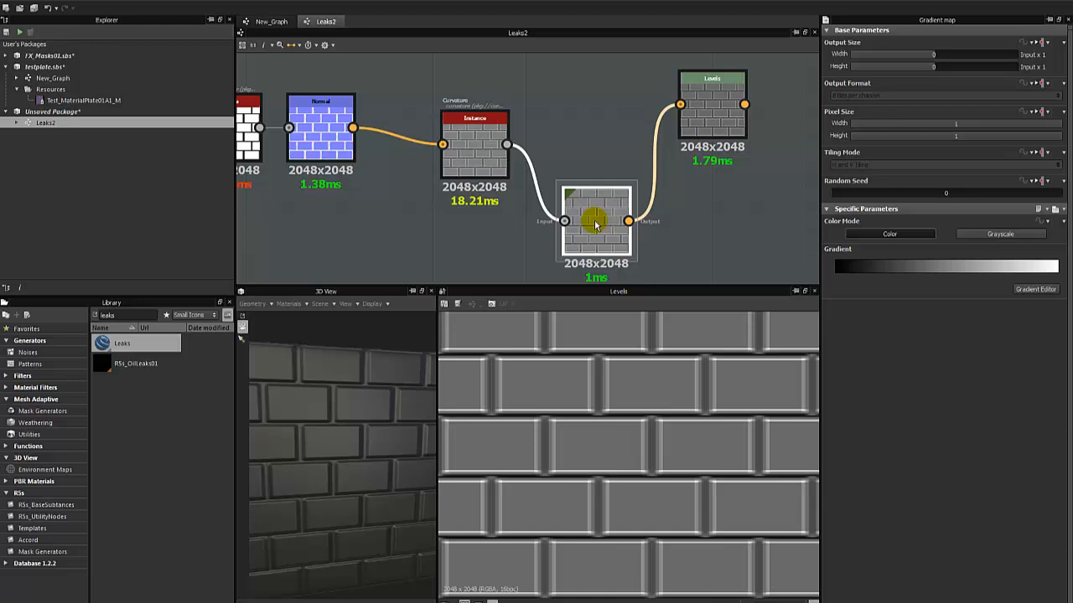
drag(595, 222, 585, 190)
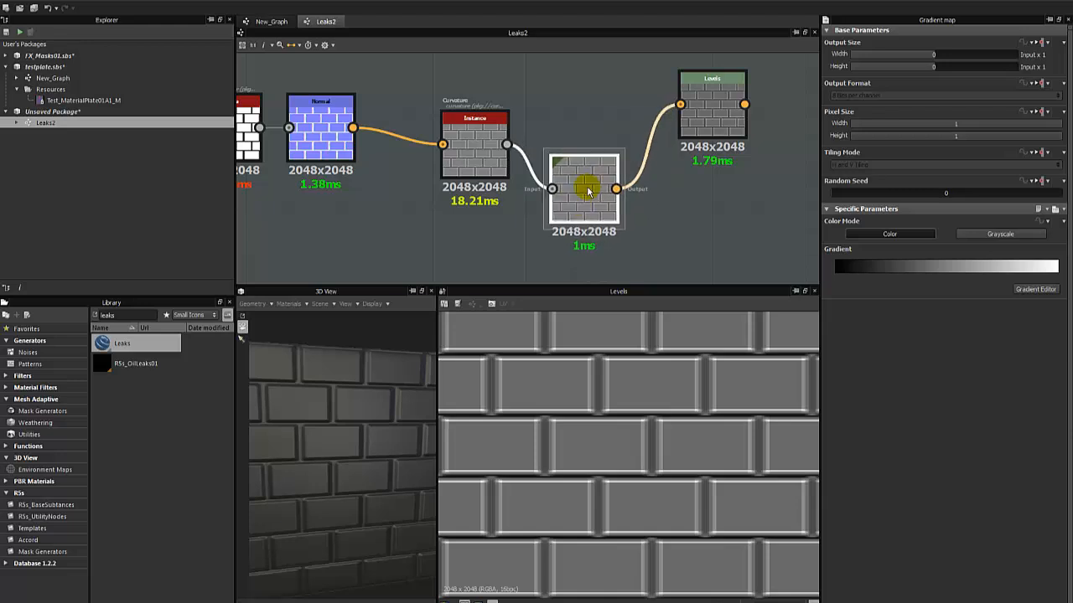
drag(586, 159, 599, 144)
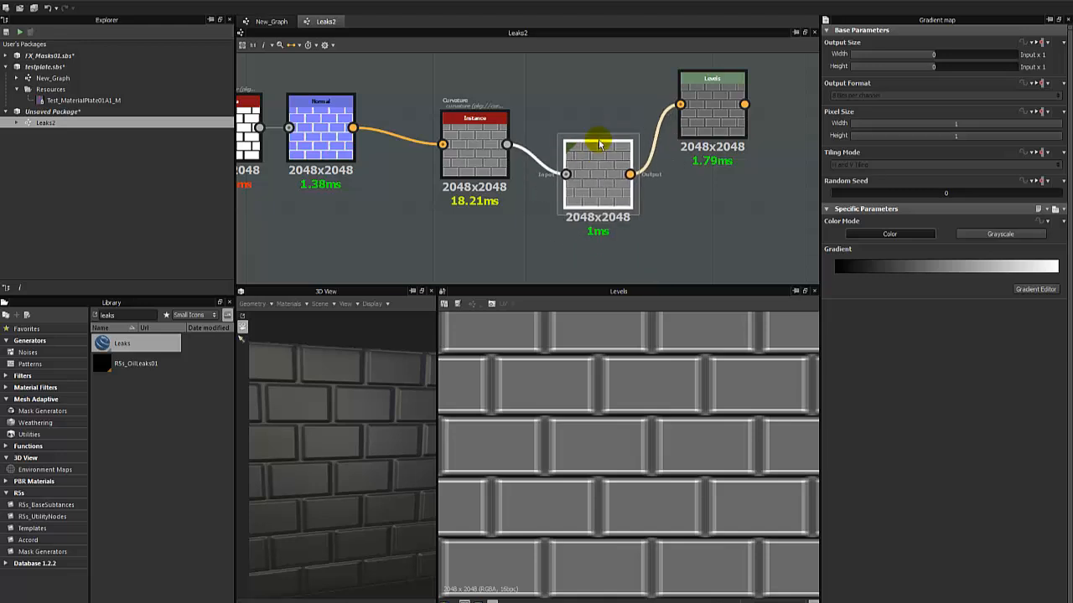
drag(600, 157, 600, 139)
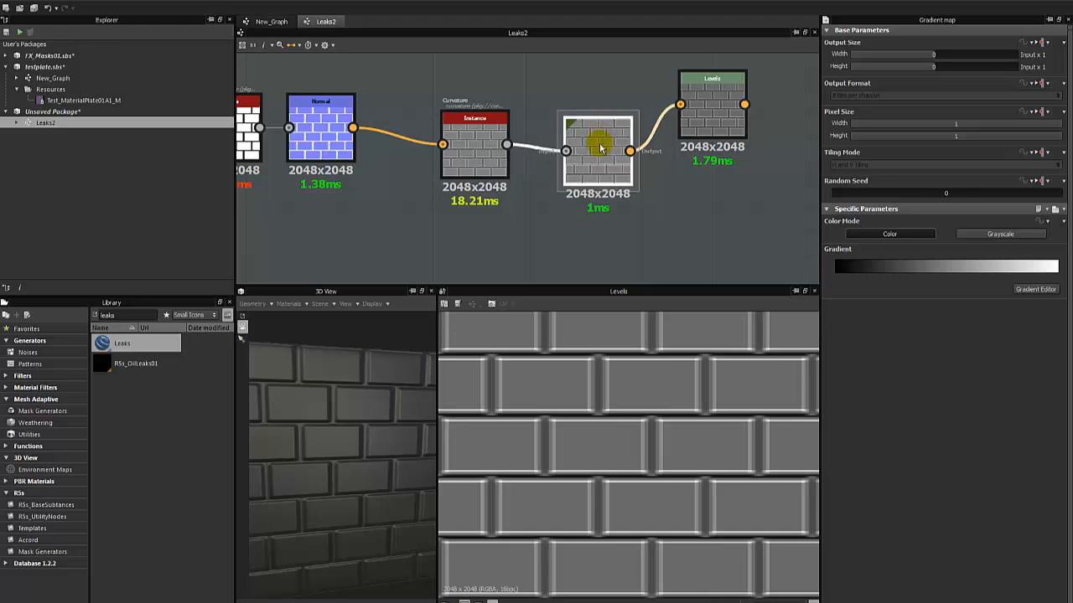
Place the gradient's black and white keys close together near the middle, and recolour the end key black, shifting it slightly inward.
drag(1051, 274, 938, 277)
drag(835, 277, 953, 280)
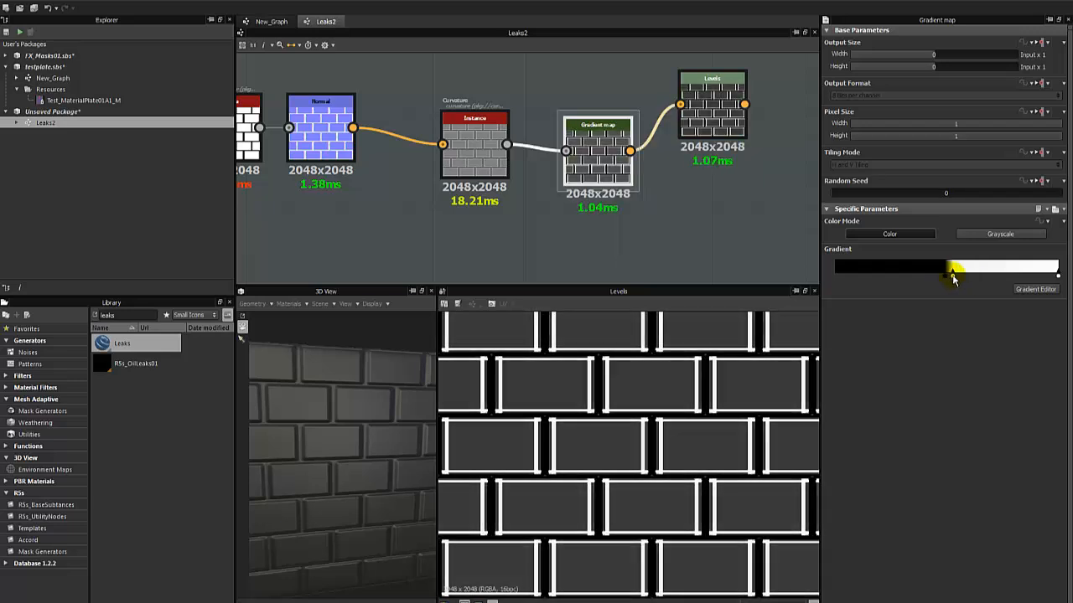
double_click(1058, 279)
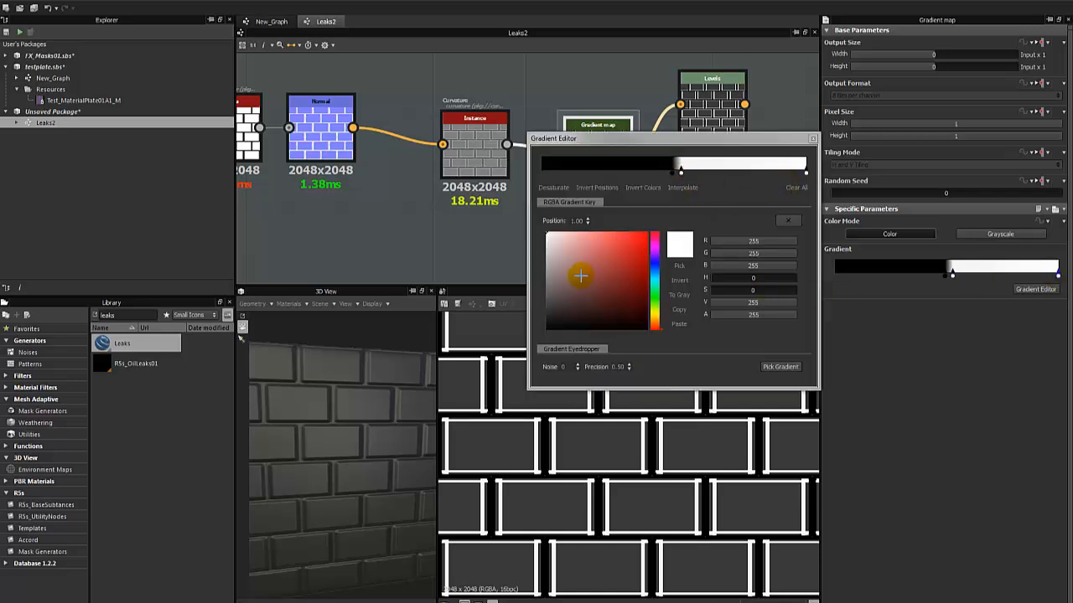
click(812, 138)
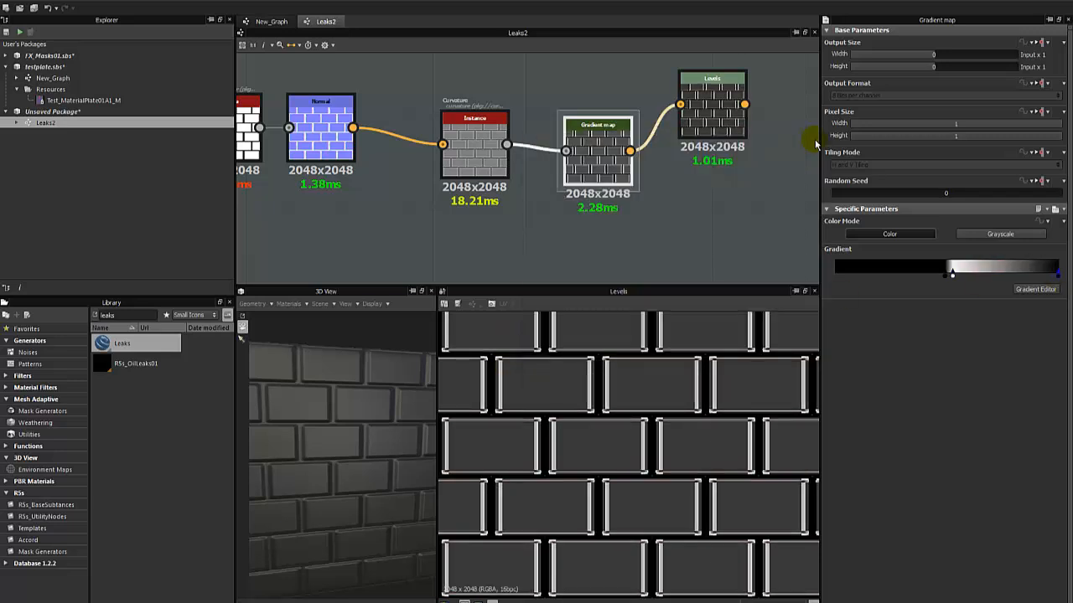
drag(1059, 281, 1024, 283)
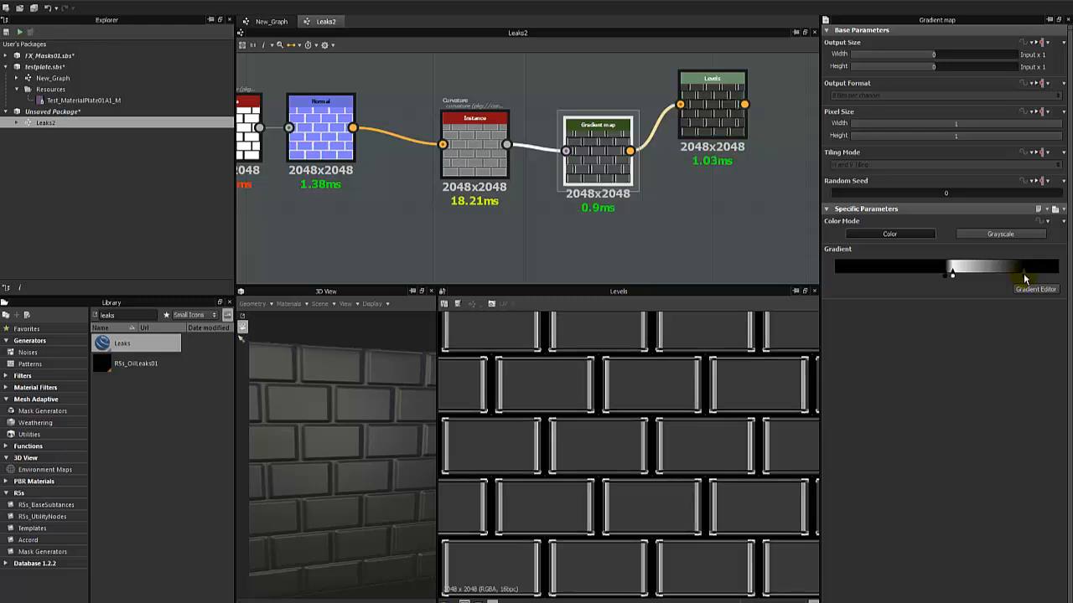
Delete the black end key from the gradient and inspect the brick edges up close.
double_click(1024, 278)
click(788, 219)
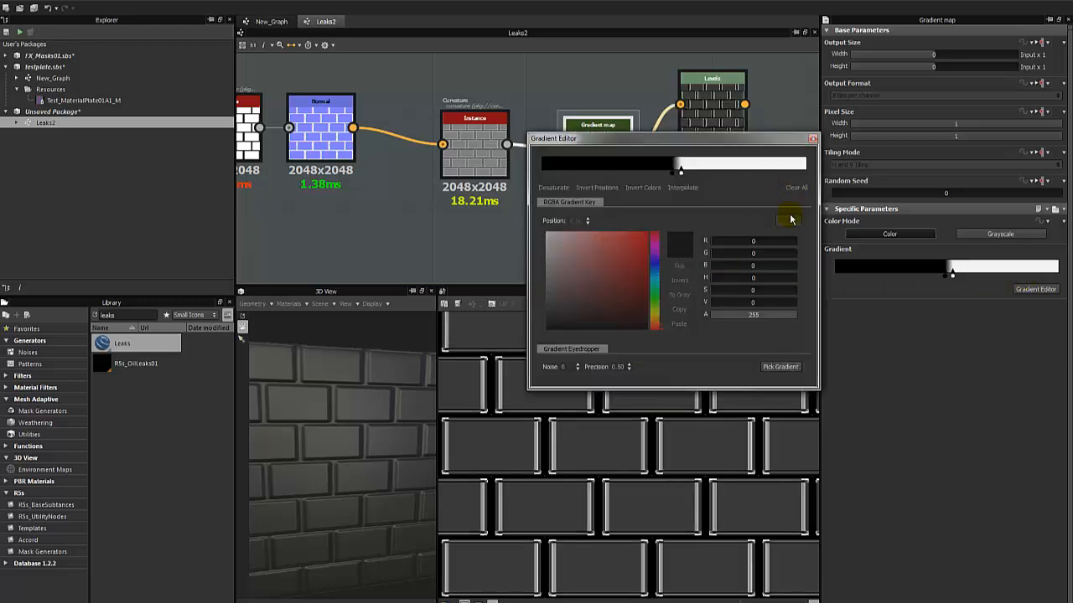
click(812, 138)
scroll(605, 388, up, 4)
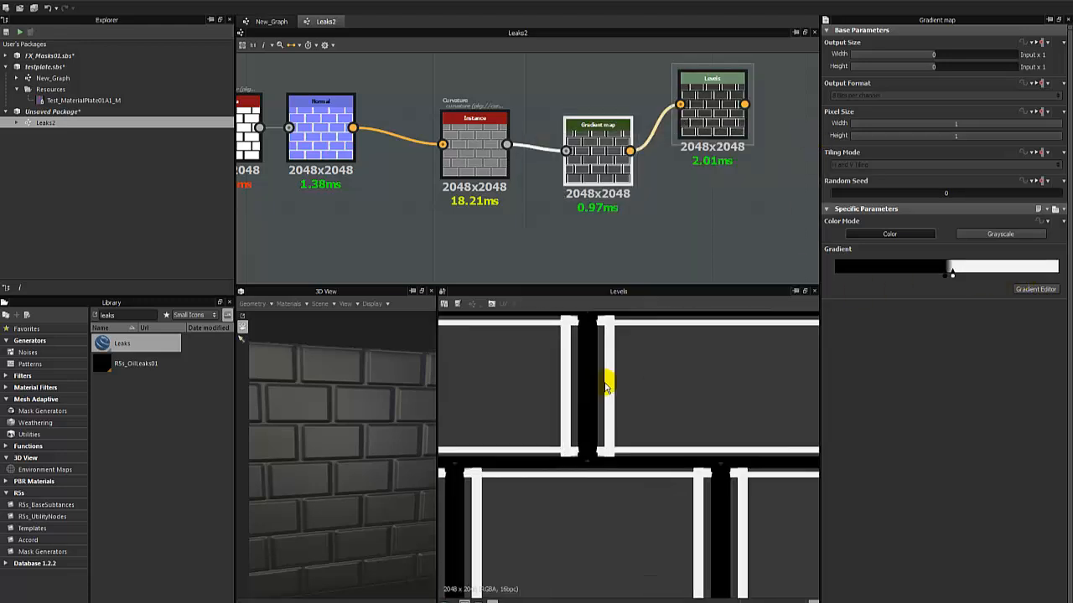
scroll(605, 385, down, 4)
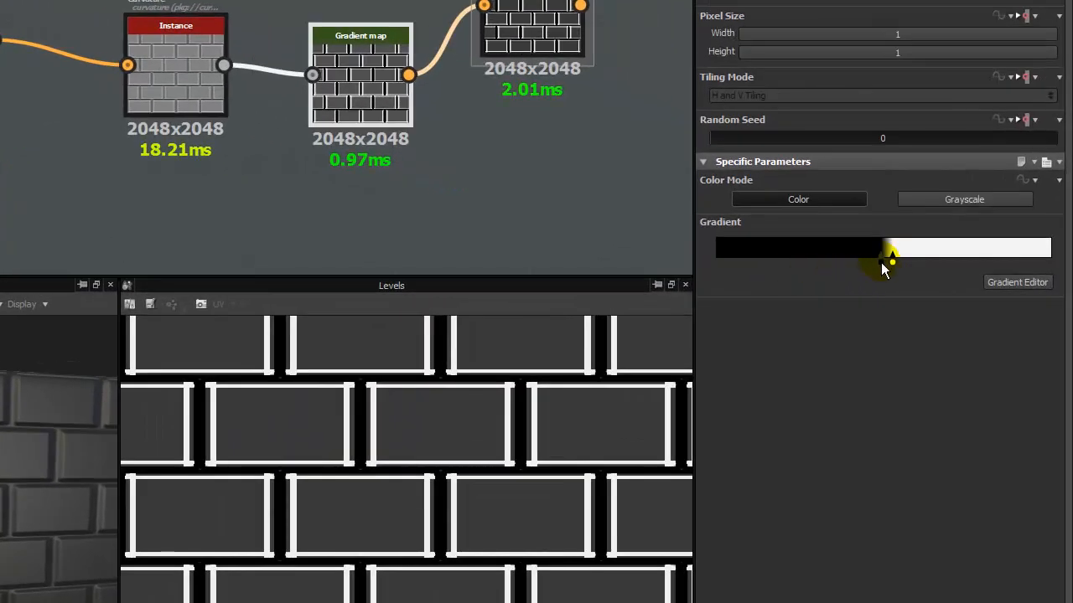
Spread the gradient's black and white keys around the middle for a softer transition and show the Gradient map in the 2D view.
drag(882, 264, 922, 263)
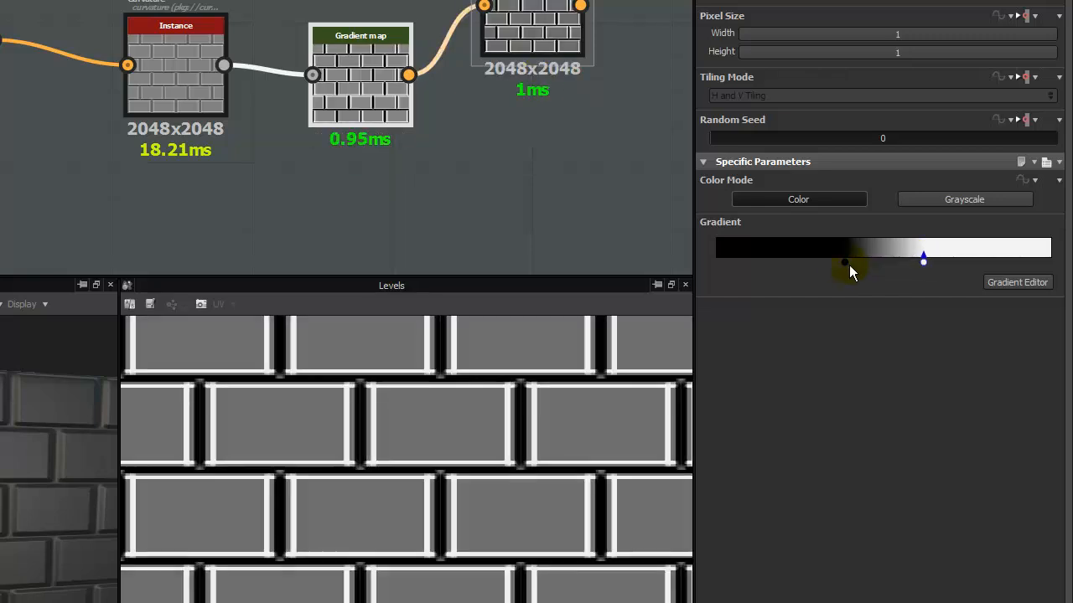
mouse_move(849, 265)
mouse_down()
mouse_move(1046, 261)
mouse_move(841, 263)
mouse_up()
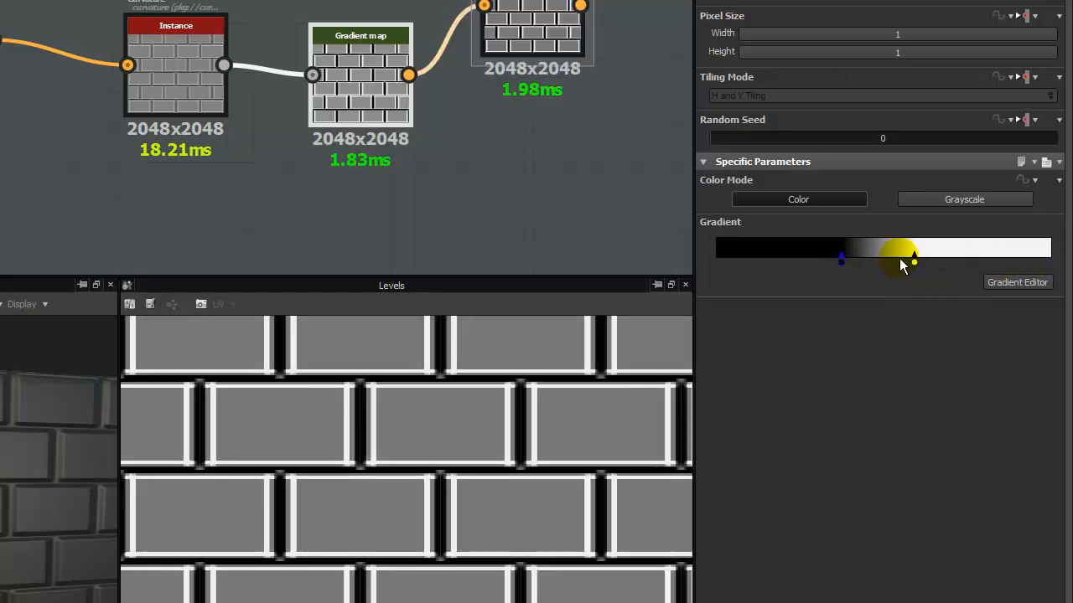
drag(914, 258, 908, 259)
double_click(340, 79)
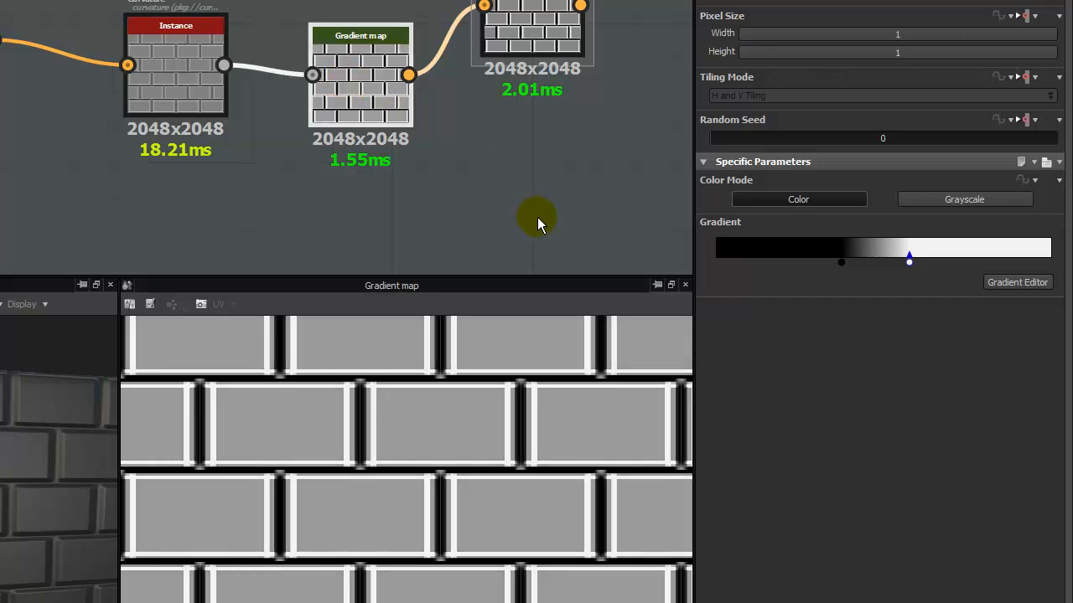
Bring the gradient's black and white keys close together just below the middle, leaving white brick faces with black joints.
drag(842, 263, 874, 267)
click(909, 263)
scroll(451, 476, down, 6)
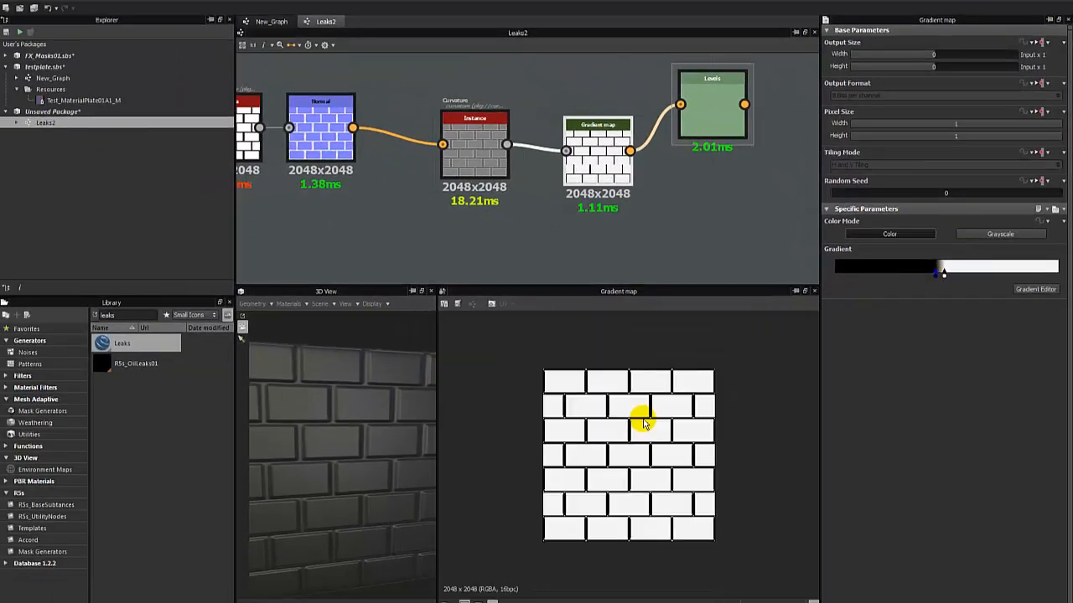
scroll(451, 475, up, 2)
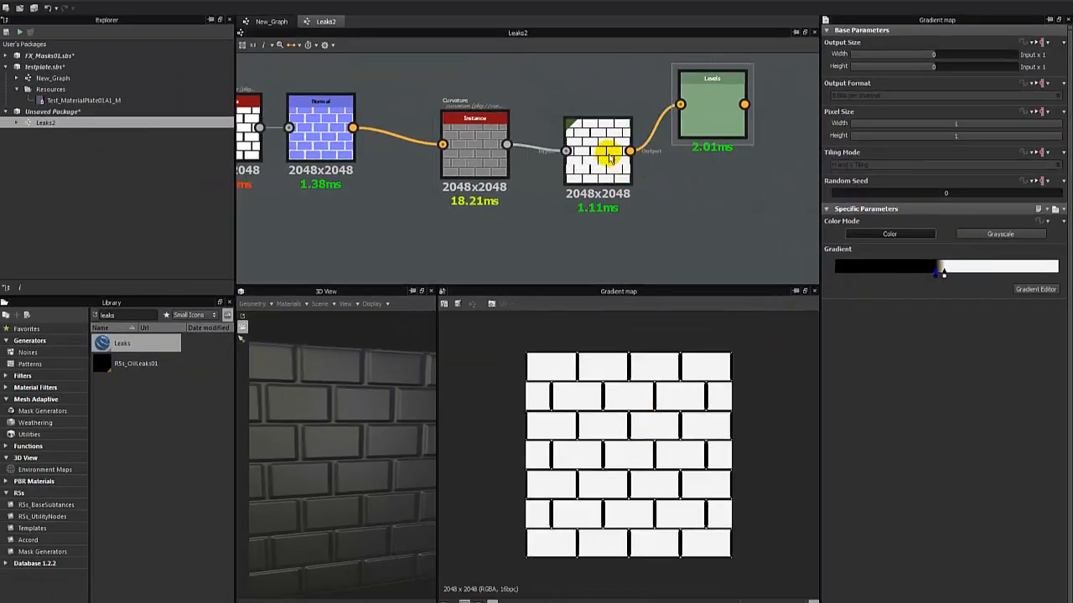
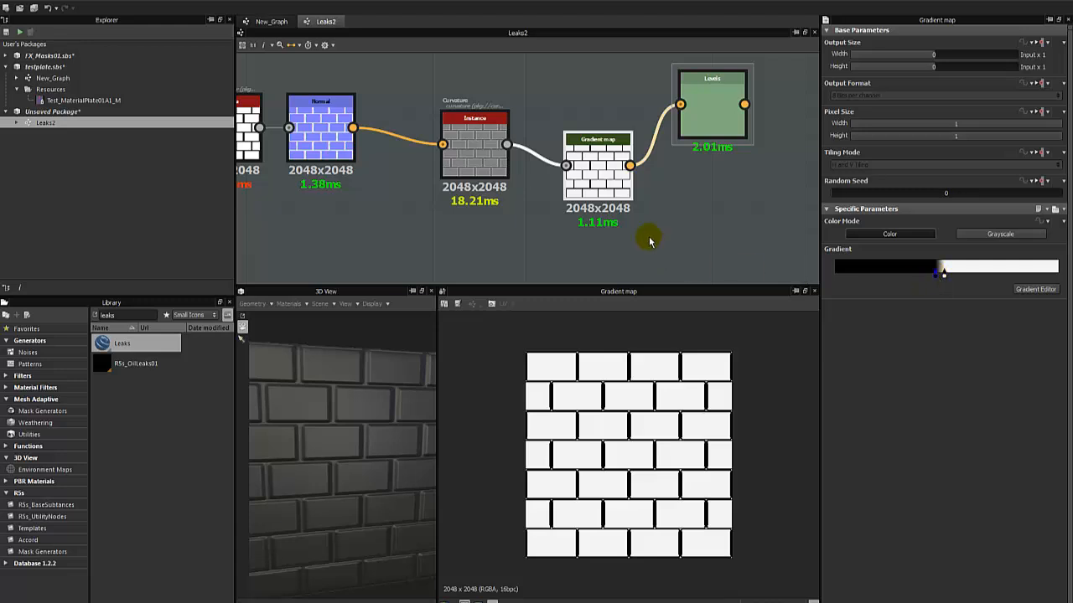
Delete the Levels node that follows the Gradient map and show the Gradient map's output in the 2D view.
scroll(691, 256, up, 1)
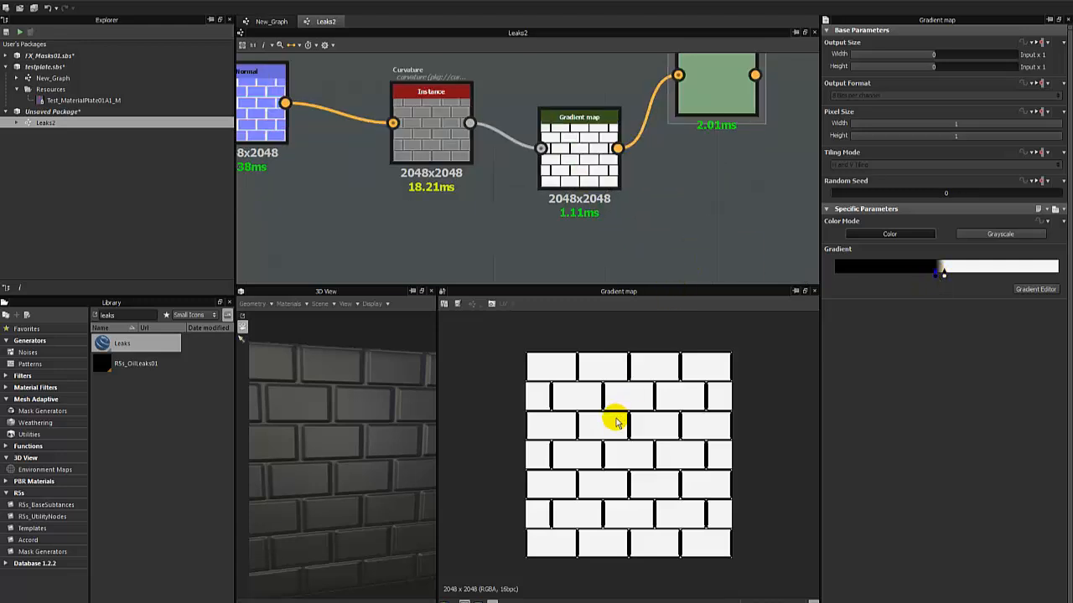
scroll(590, 373, up, 3)
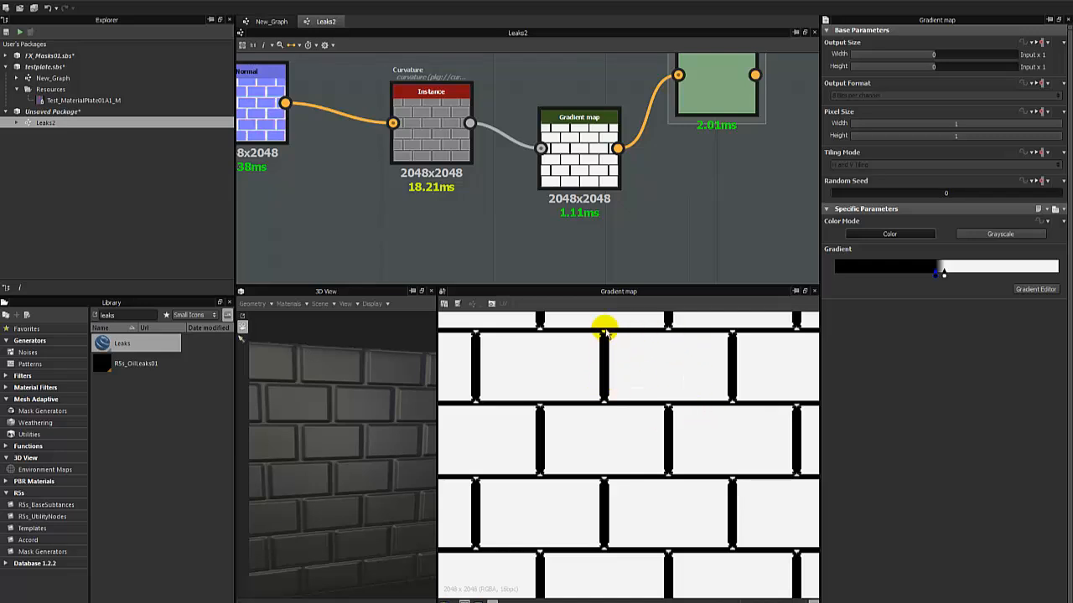
scroll(639, 192, down, 3)
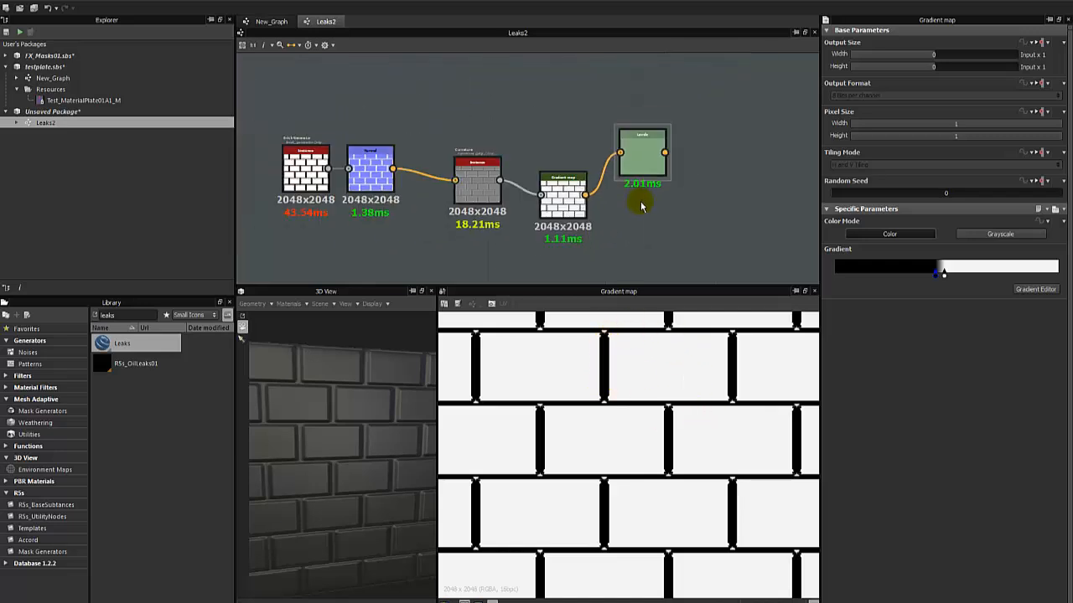
click(641, 157)
drag(641, 157, 696, 195)
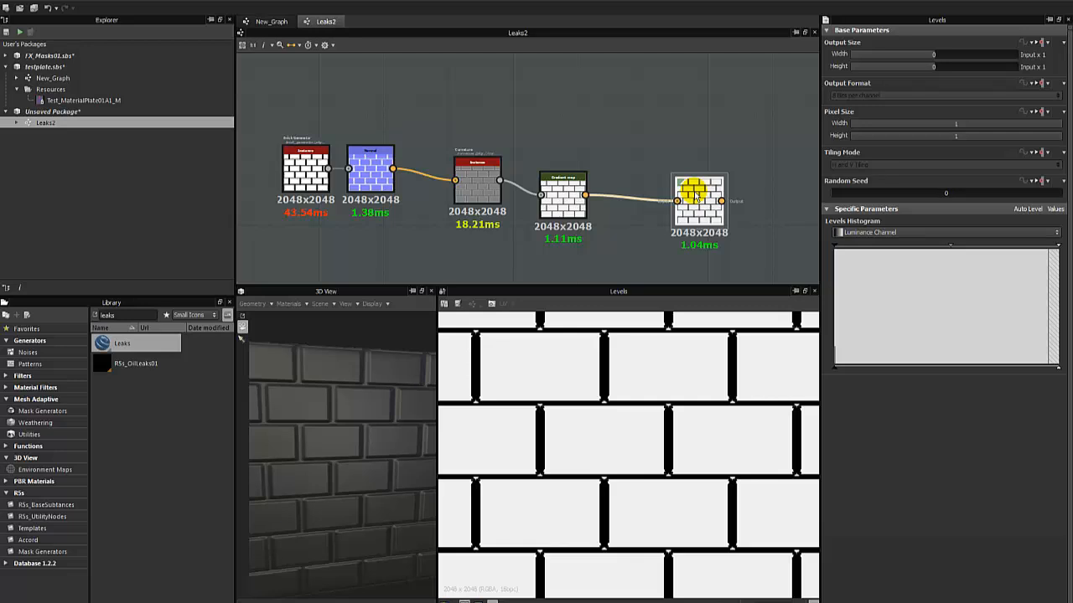
key(Delete)
double_click(554, 204)
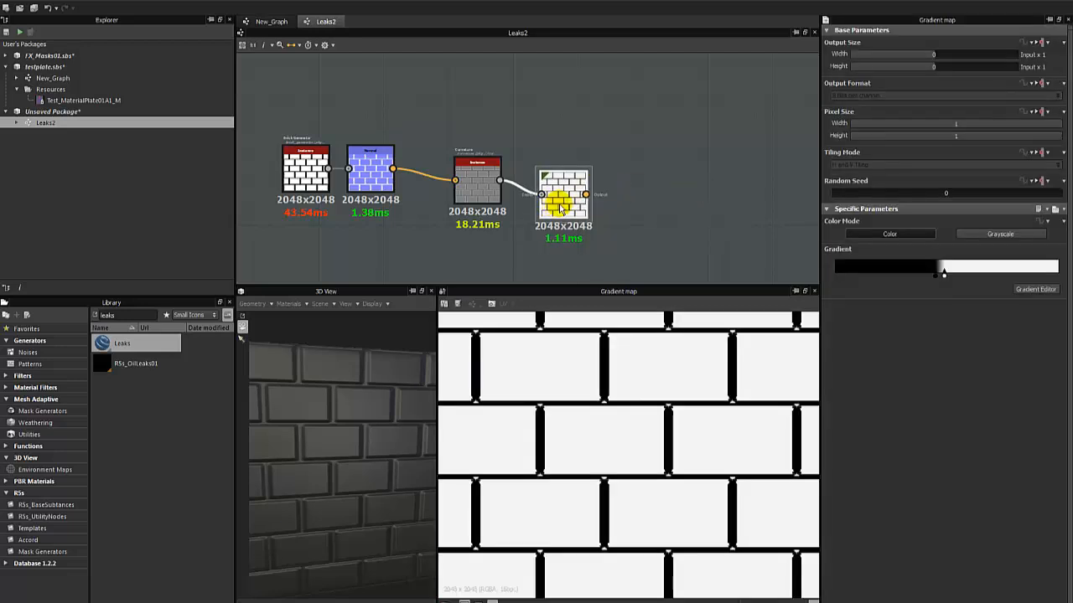
drag(554, 205, 561, 194)
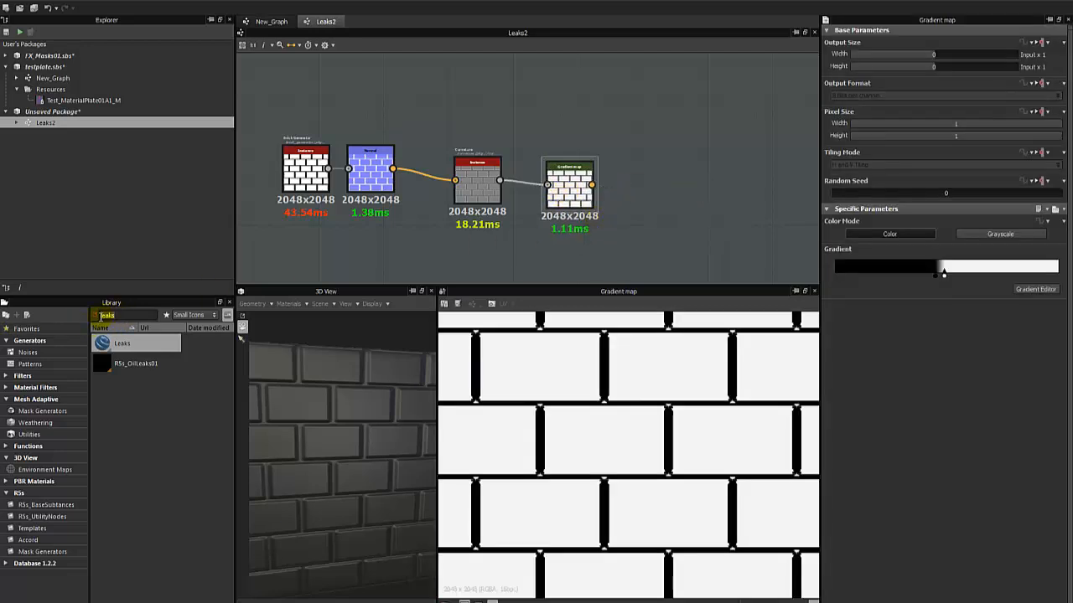
Search the library for invert, add the colour Invert node and feed the Gradient map's output into it.
key(BackSpace)
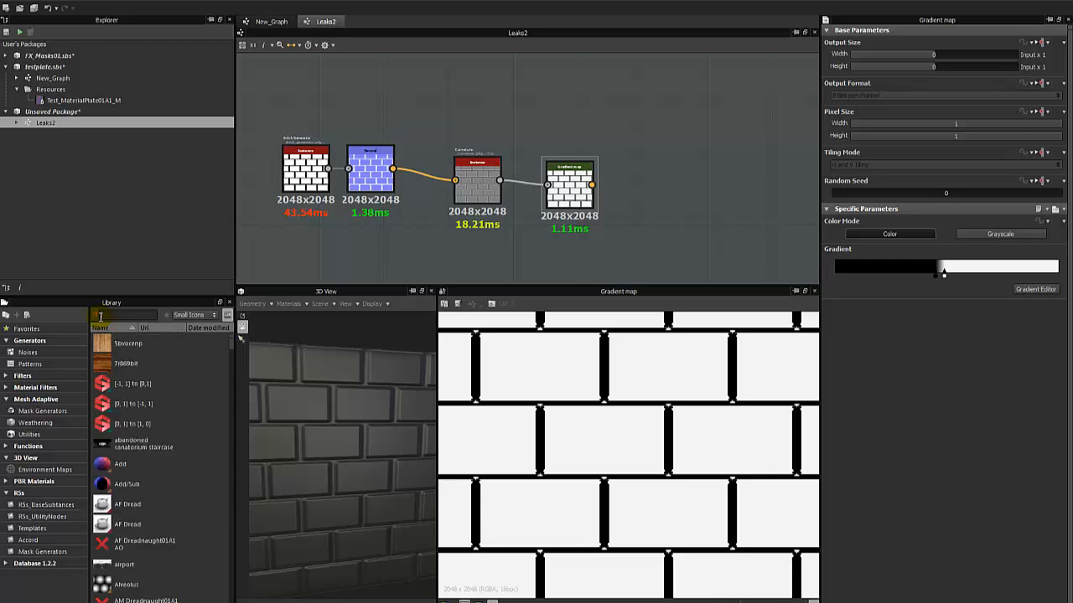
text(invert)
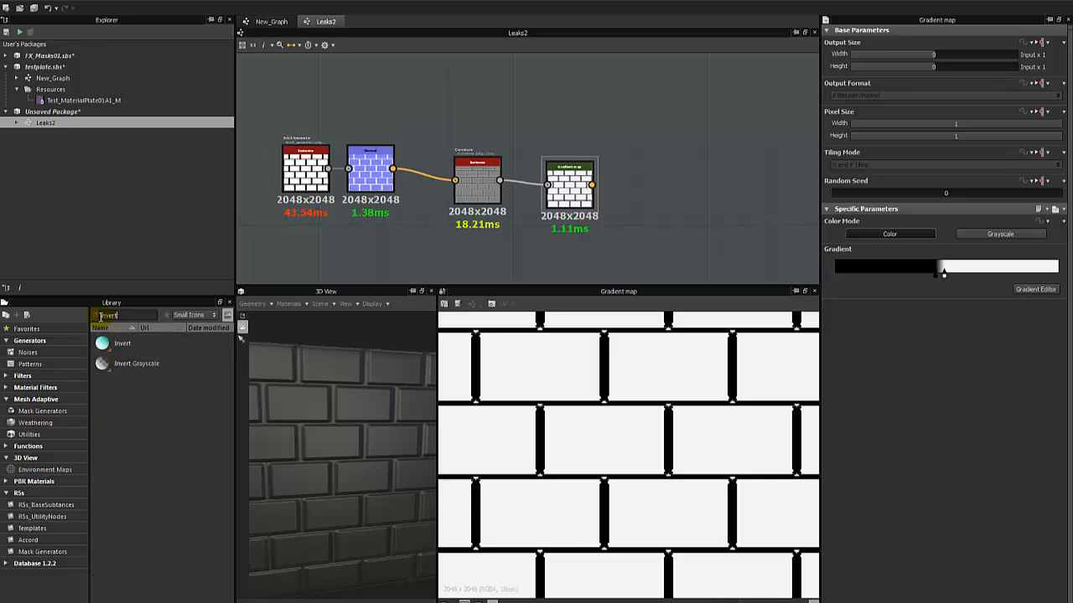
drag(125, 344, 683, 195)
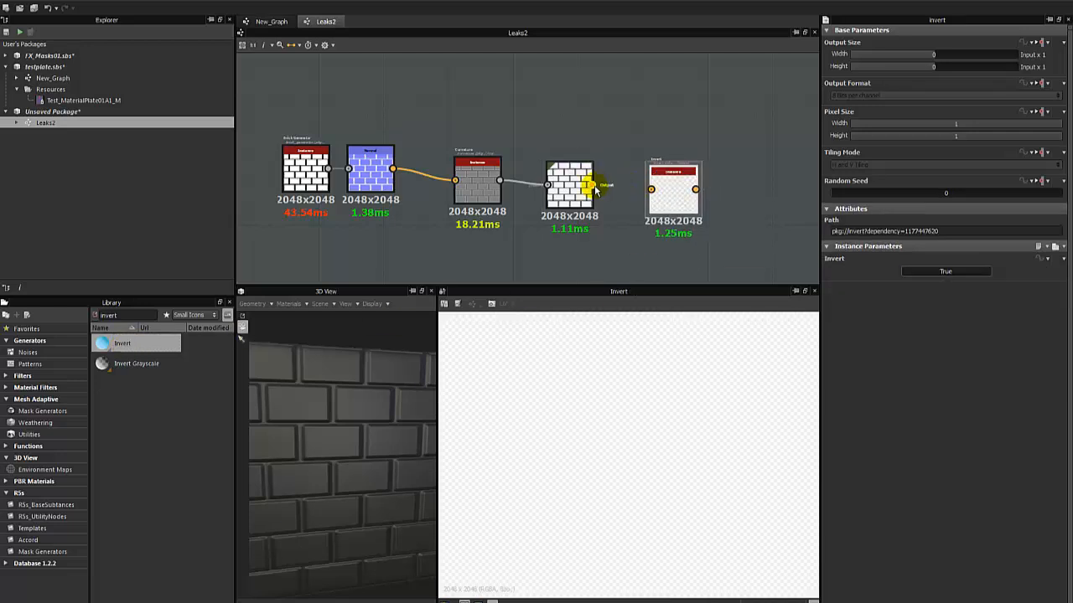
drag(595, 186, 652, 186)
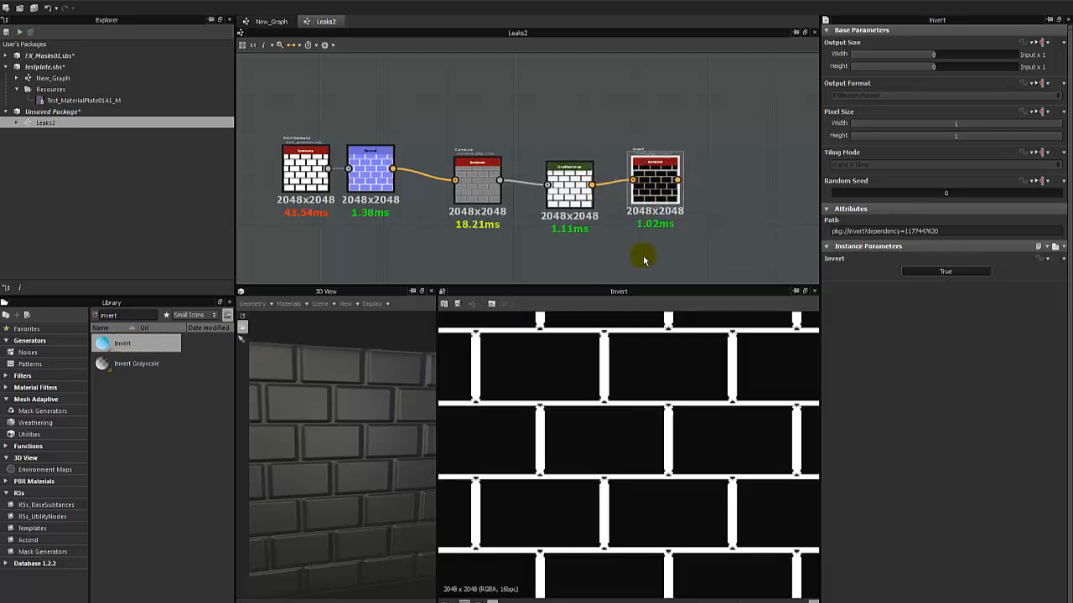
scroll(622, 401, down, 3)
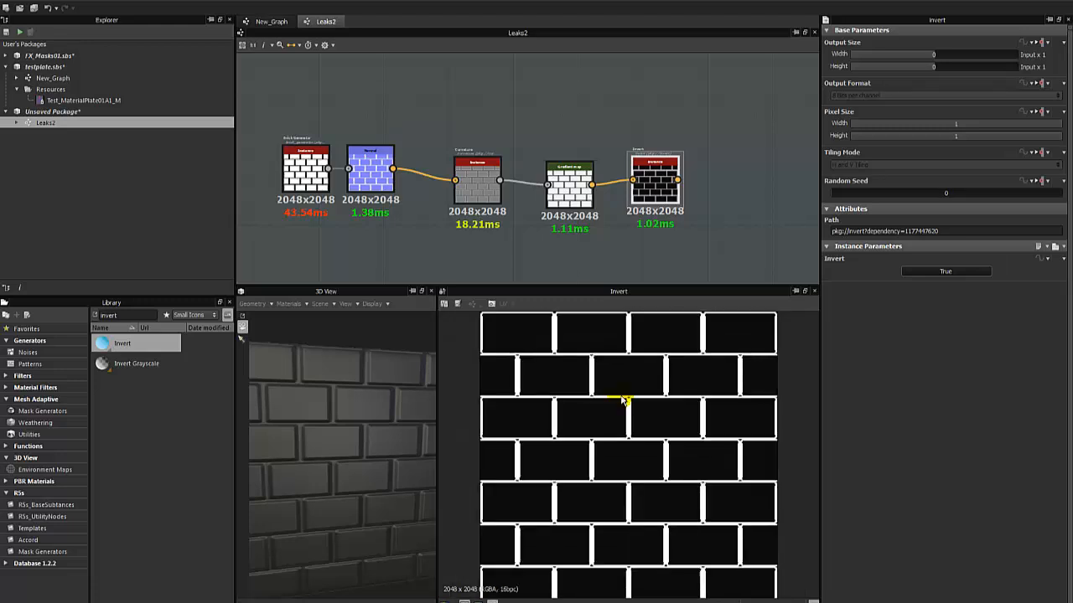
Switch the Gradient map's color mode to Grayscale and delete the incompatible colour Invert node.
click(570, 180)
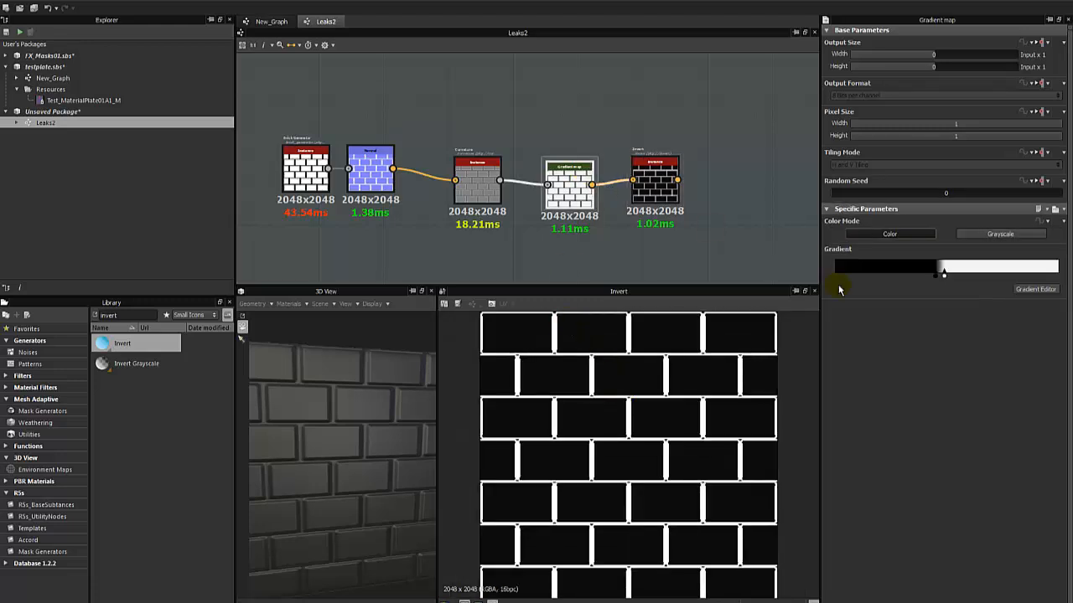
click(1005, 234)
click(647, 181)
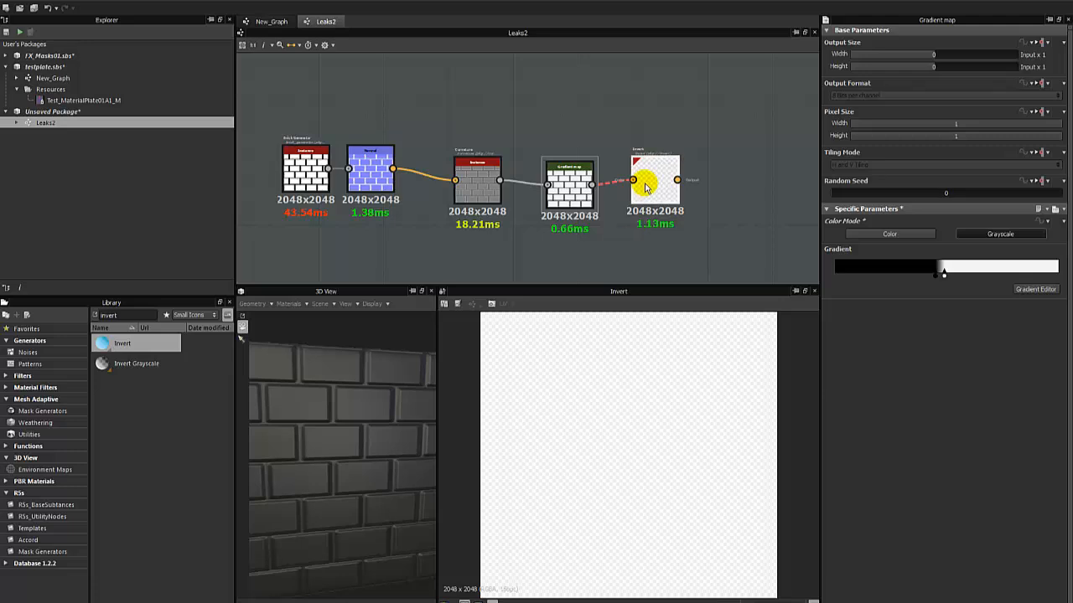
key(Delete)
click(570, 184)
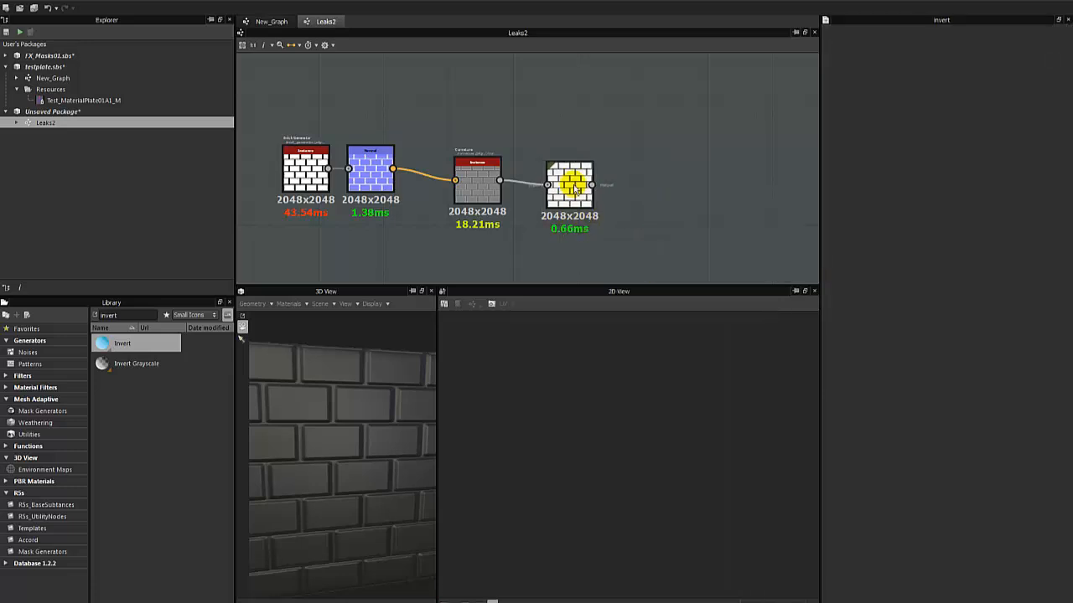
click(940, 268)
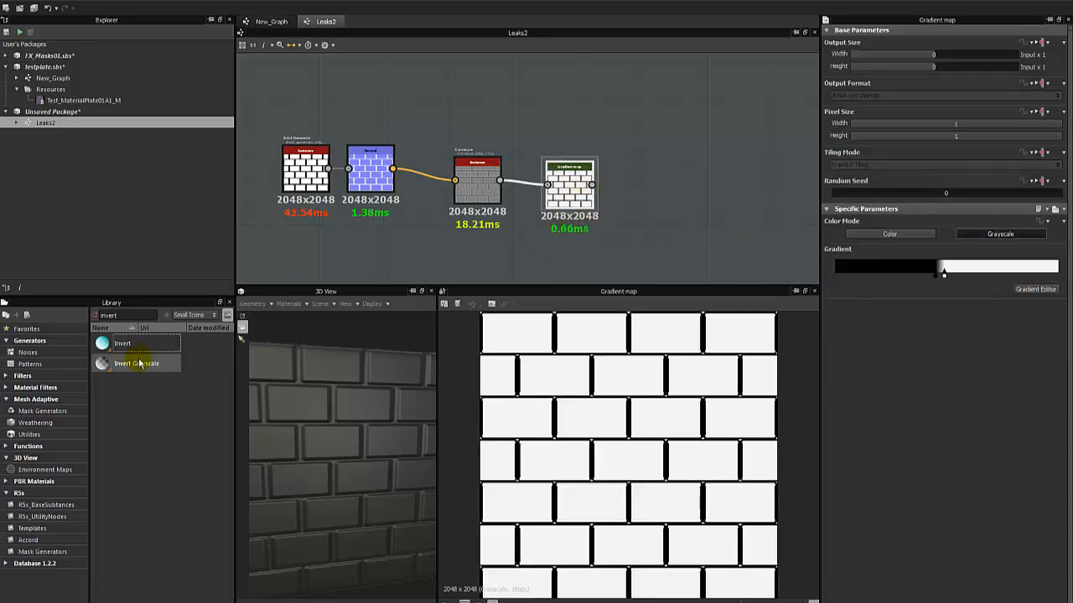
Add an Invert Grayscale node, connect the Gradient map to it and inspect the brick joint corners up close.
drag(134, 363, 656, 199)
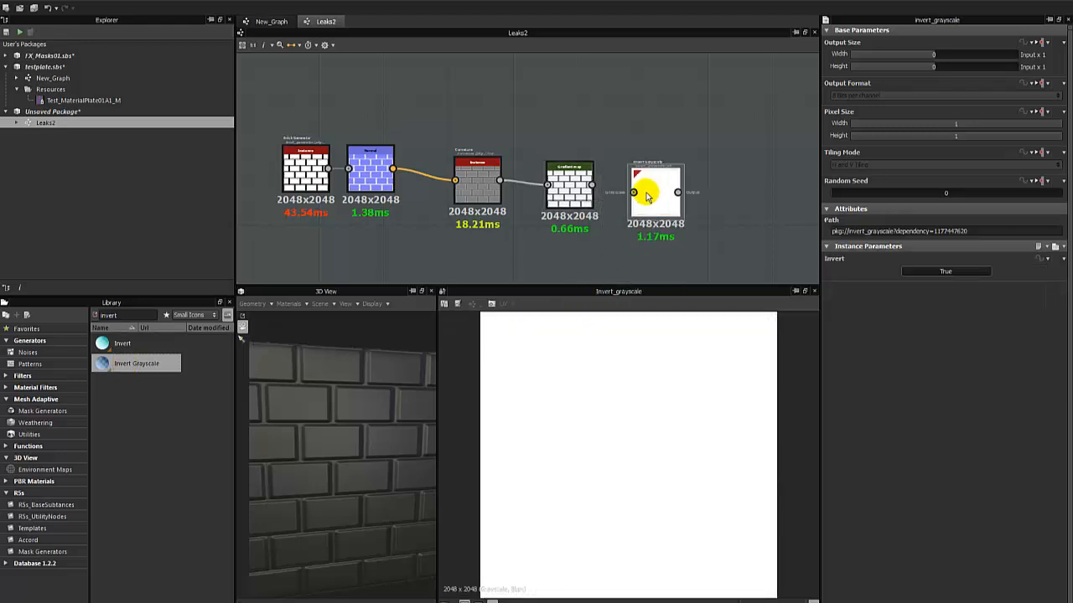
drag(592, 185, 634, 194)
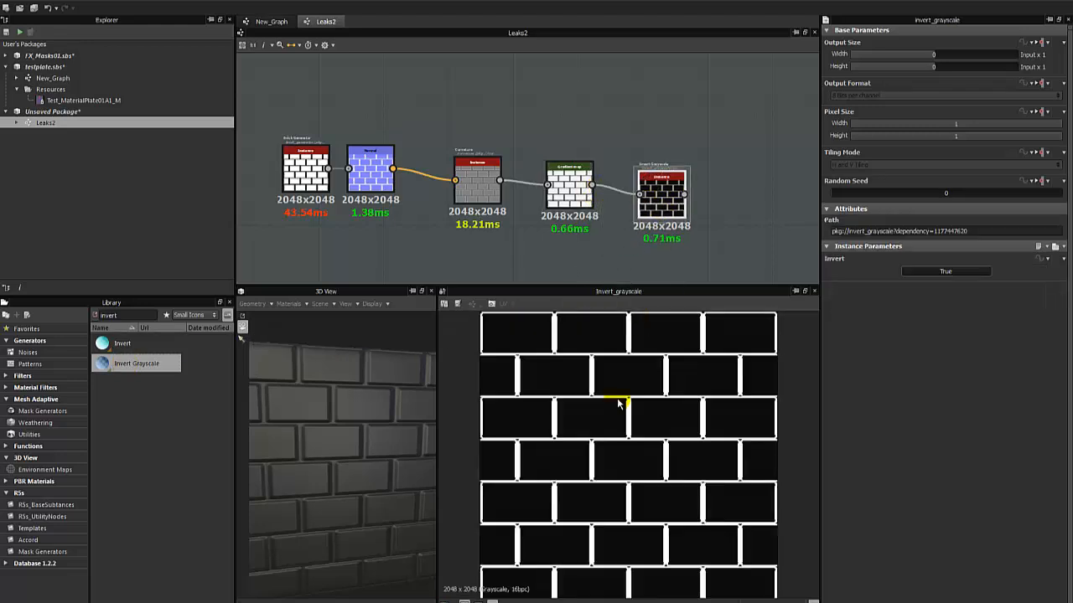
scroll(603, 436, up, 3)
scroll(617, 436, down, 3)
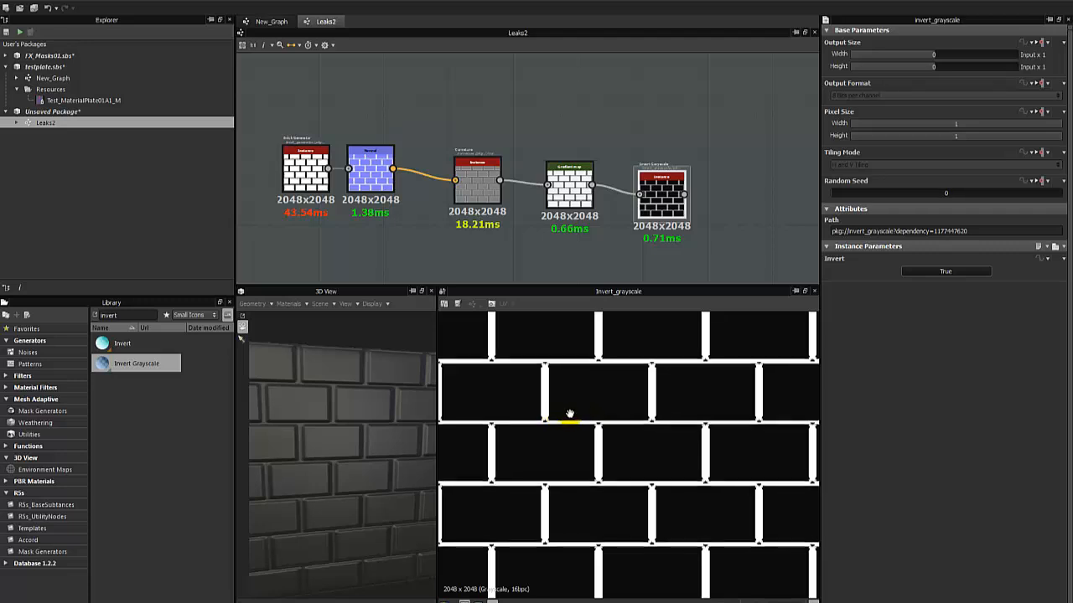
scroll(486, 438, up, 5)
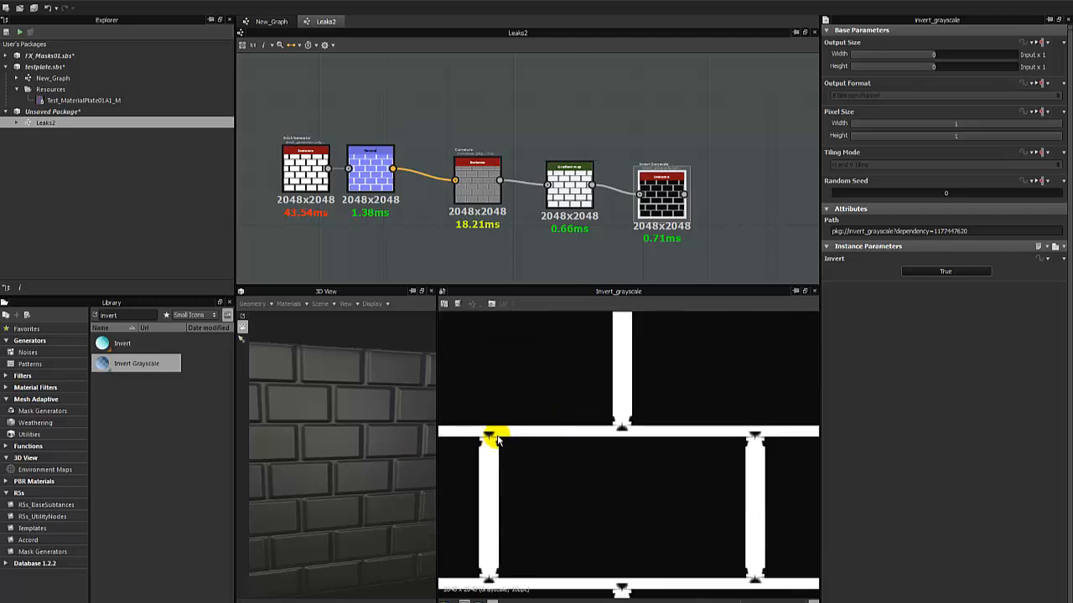
View the Gradient map and Curvature outputs and set the curvature's Intensity to 10.
click(559, 185)
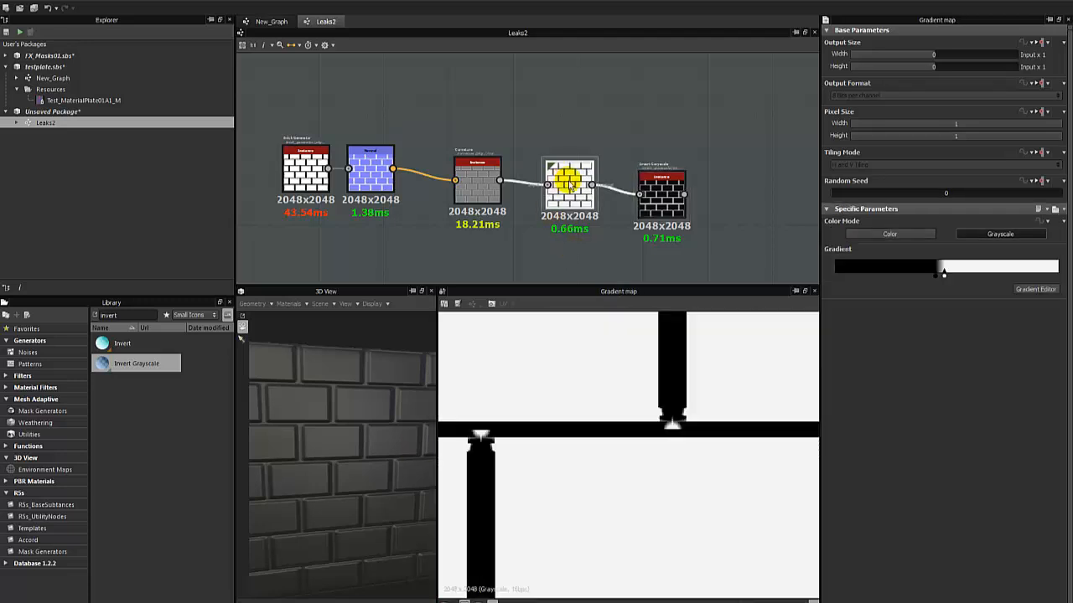
click(482, 181)
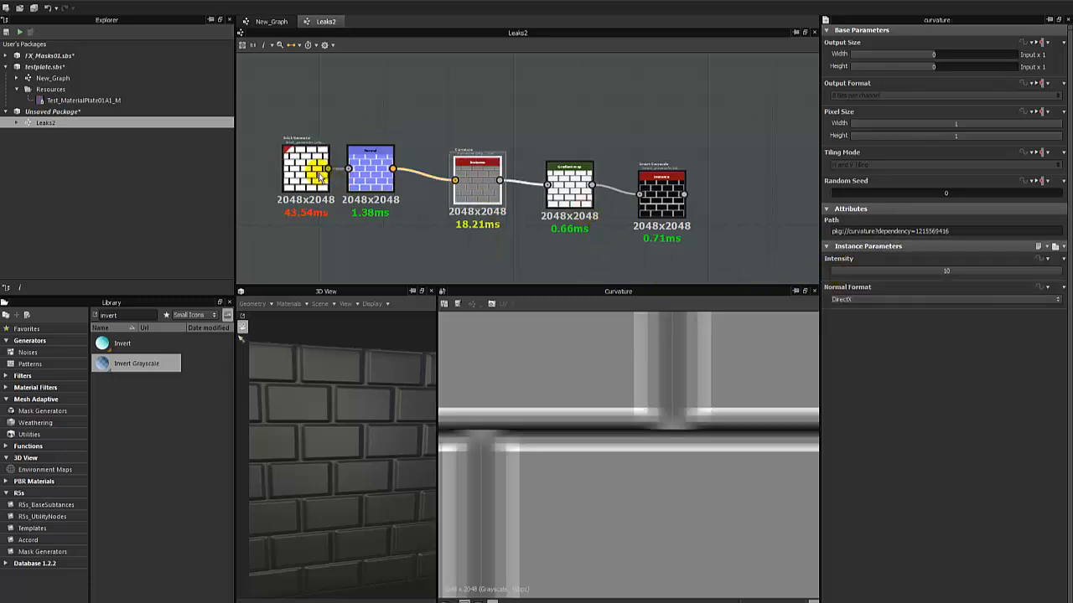
scroll(701, 424, down, 2)
drag(967, 272, 1071, 272)
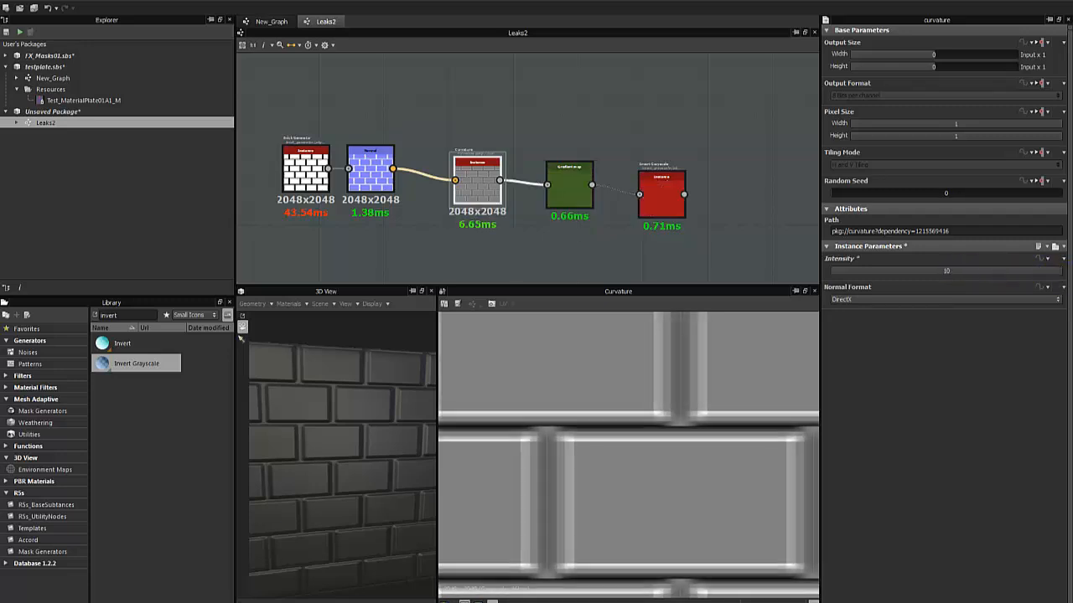
Compare the Normal, Brick Generator, Curvature, Gradient map and Invert Grayscale outputs, along with the brick wall in the 3D view.
double_click(369, 165)
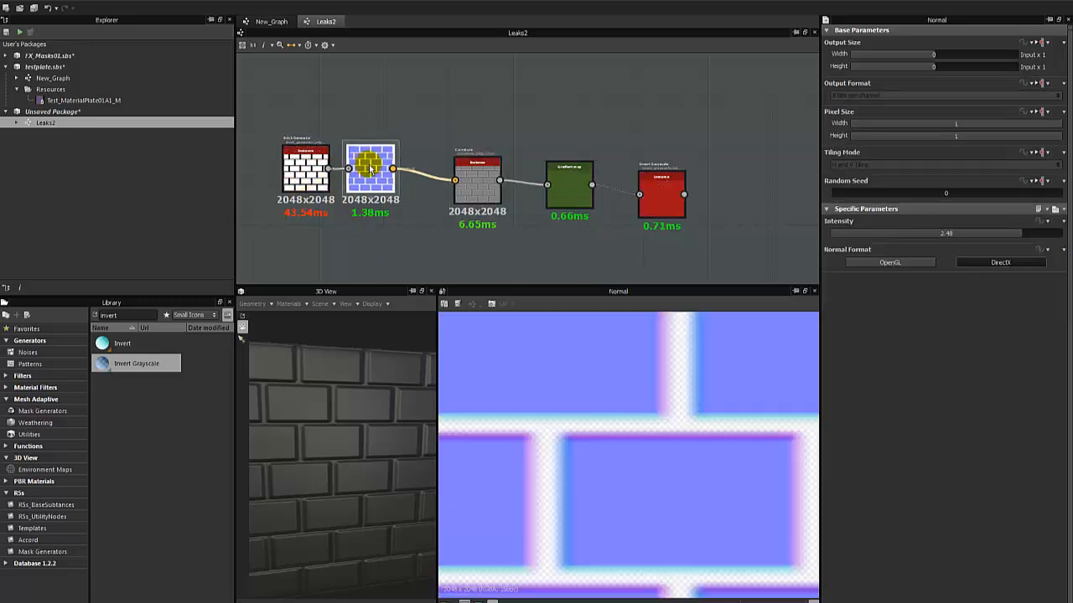
double_click(307, 172)
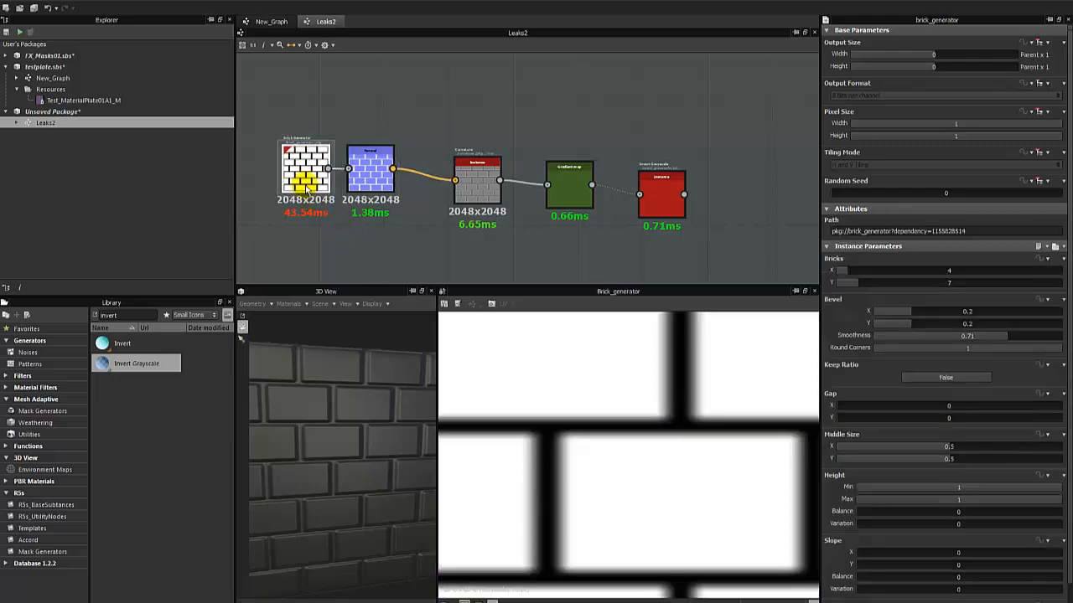
double_click(466, 191)
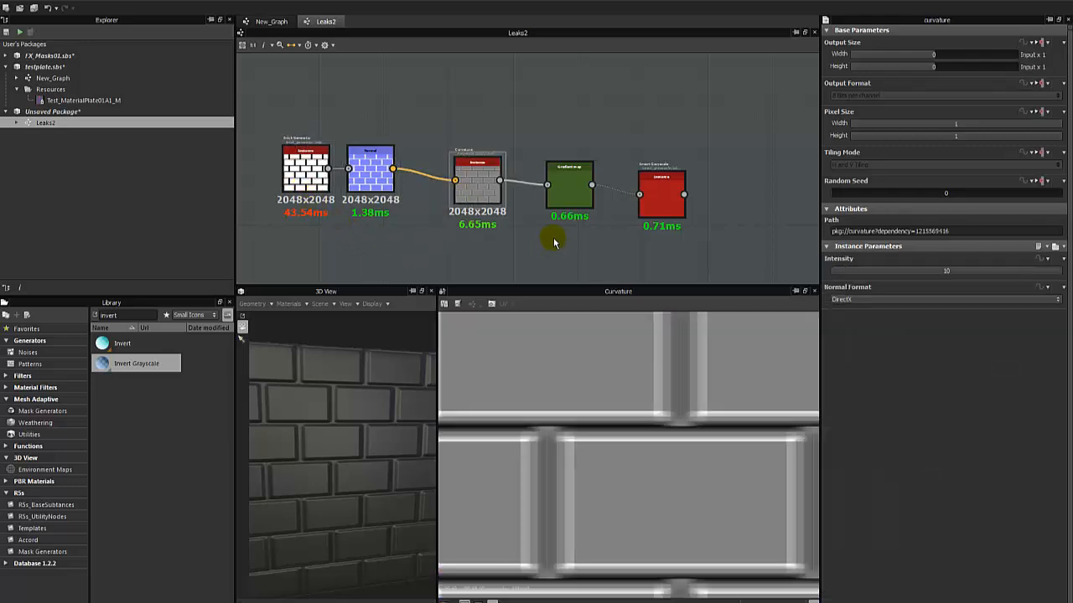
double_click(576, 203)
drag(335, 444, 350, 399)
scroll(350, 399, up, 3)
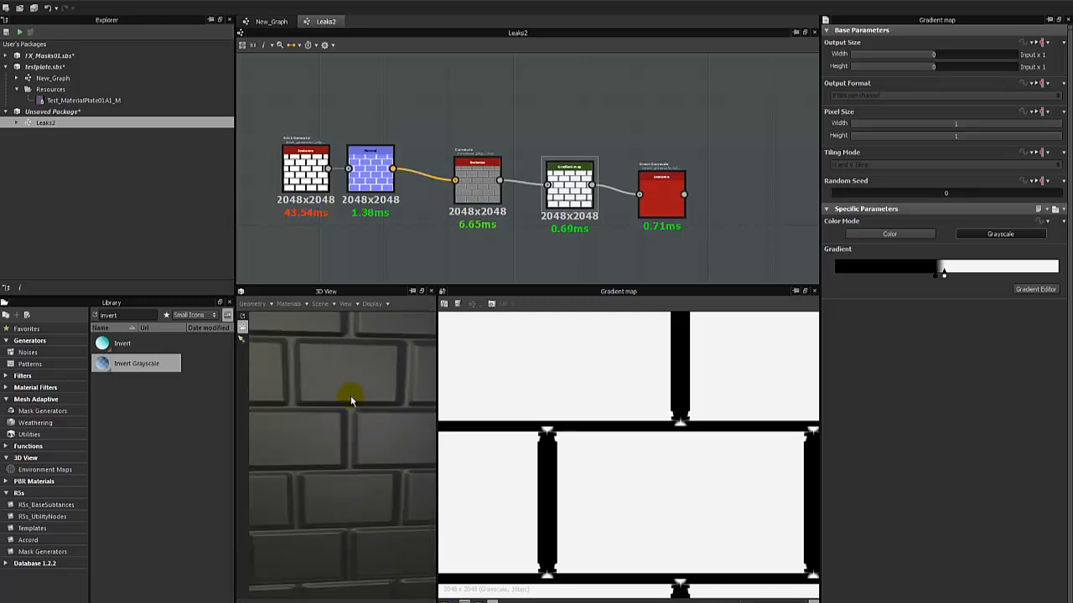
double_click(649, 205)
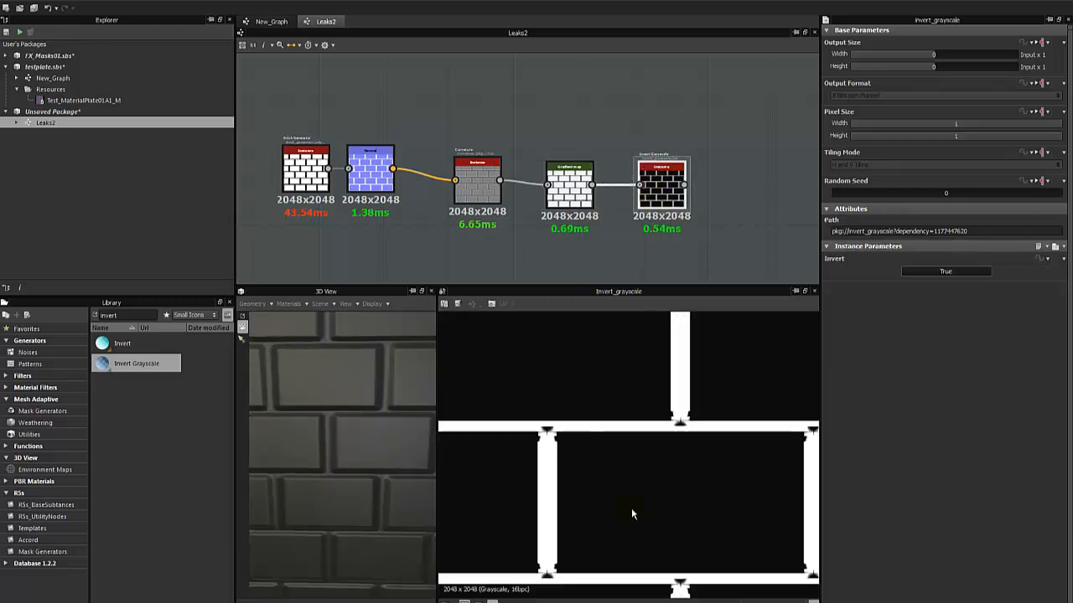
scroll(630, 498, down, 5)
scroll(627, 476, up, 2)
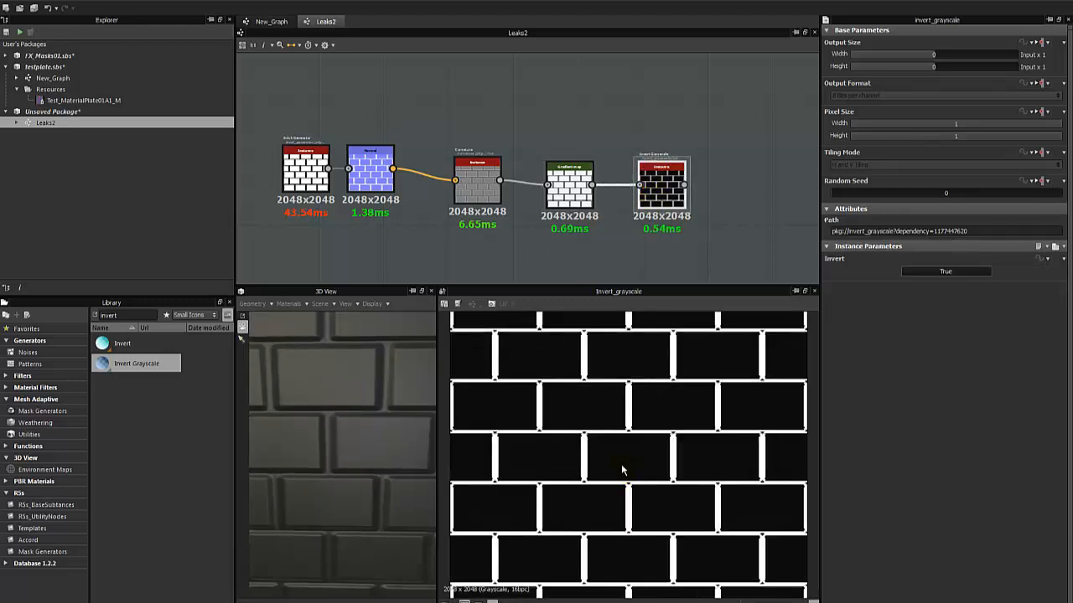
Select the whole node chain from Brick Generator to Invert Grayscale and move it farther from the material output nodes.
drag(254, 112, 358, 199)
drag(369, 174, 376, 183)
scroll(289, 230, down, 3)
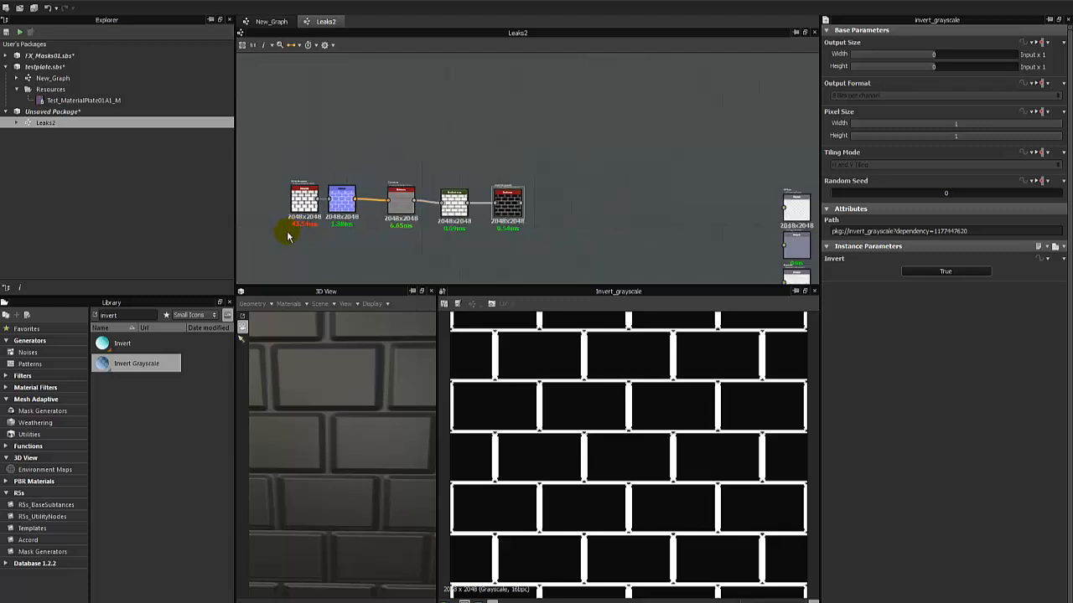
drag(506, 206, 477, 154)
click(493, 194)
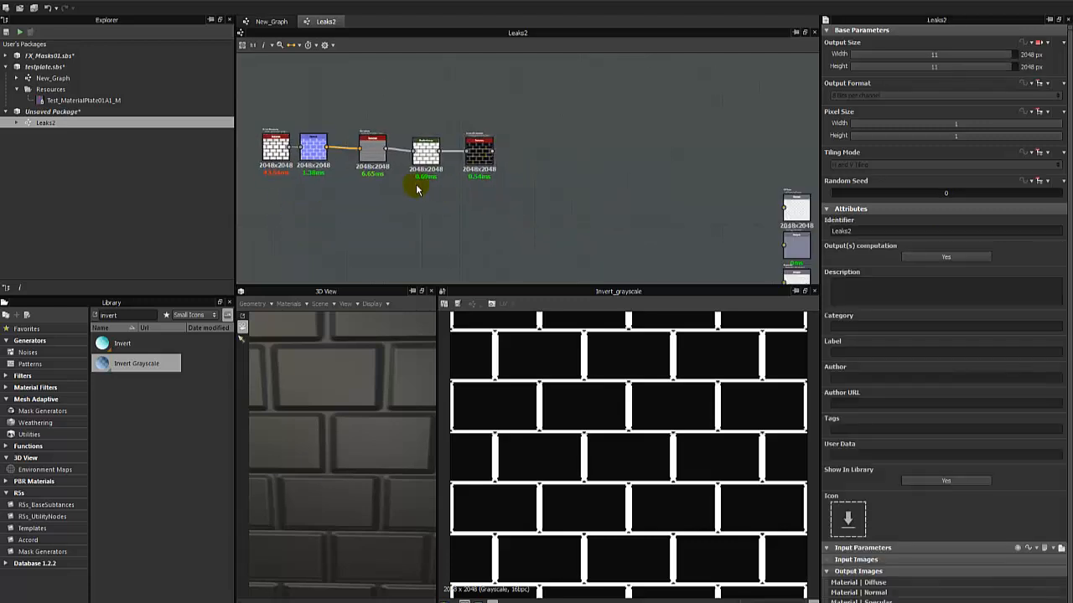
middle_drag(414, 186, 431, 190)
scroll(445, 198, up, 2)
drag(439, 96, 505, 156)
click(479, 209)
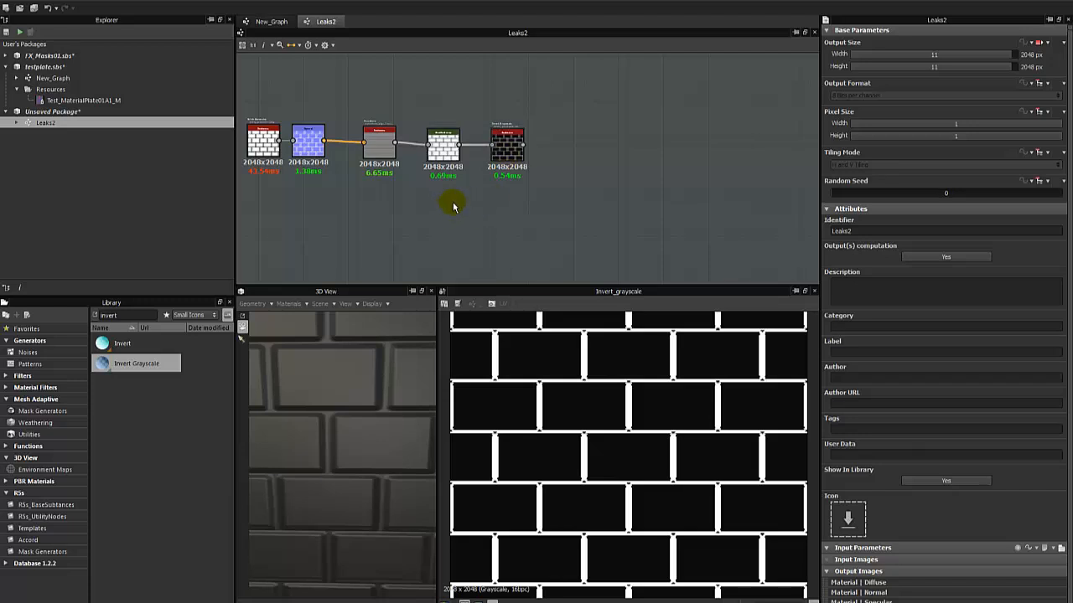
Select the Invert Grayscale node and move it slightly farther from the Gradient map.
scroll(587, 394, down, 2)
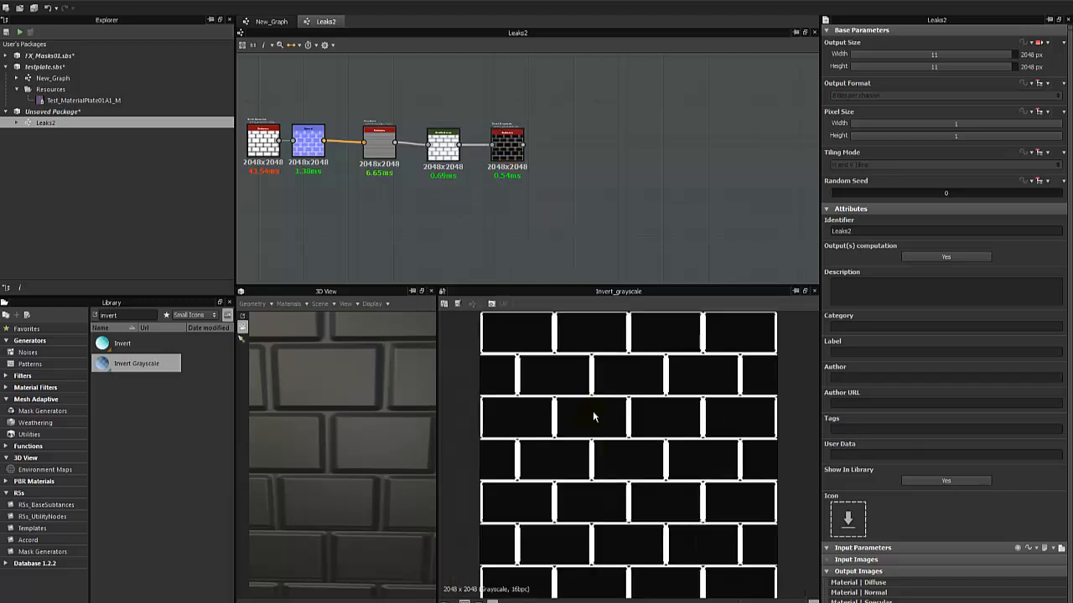
click(505, 149)
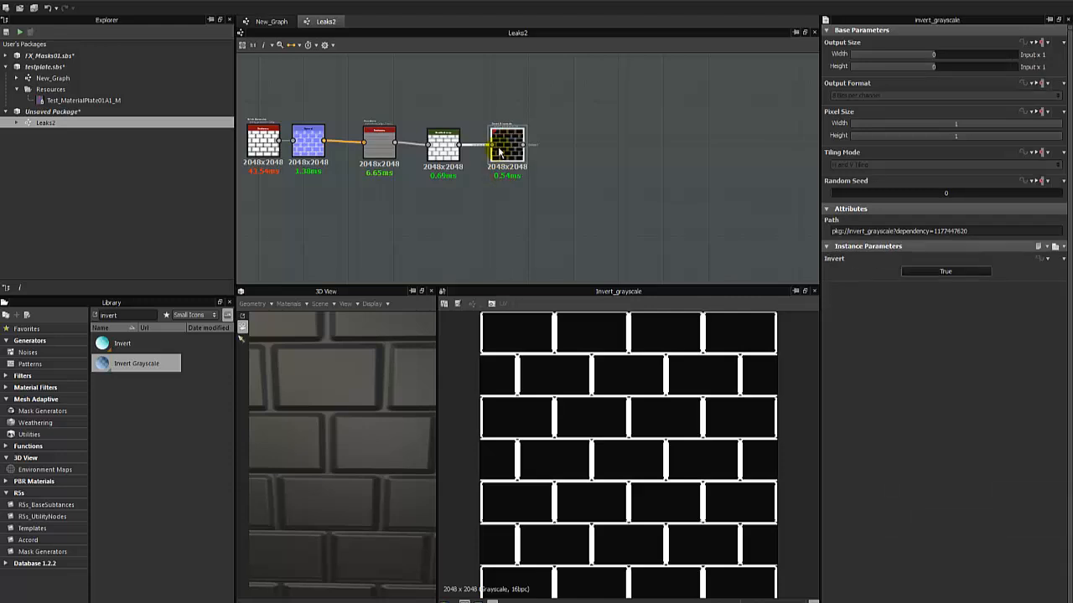
scroll(508, 155, up, 3)
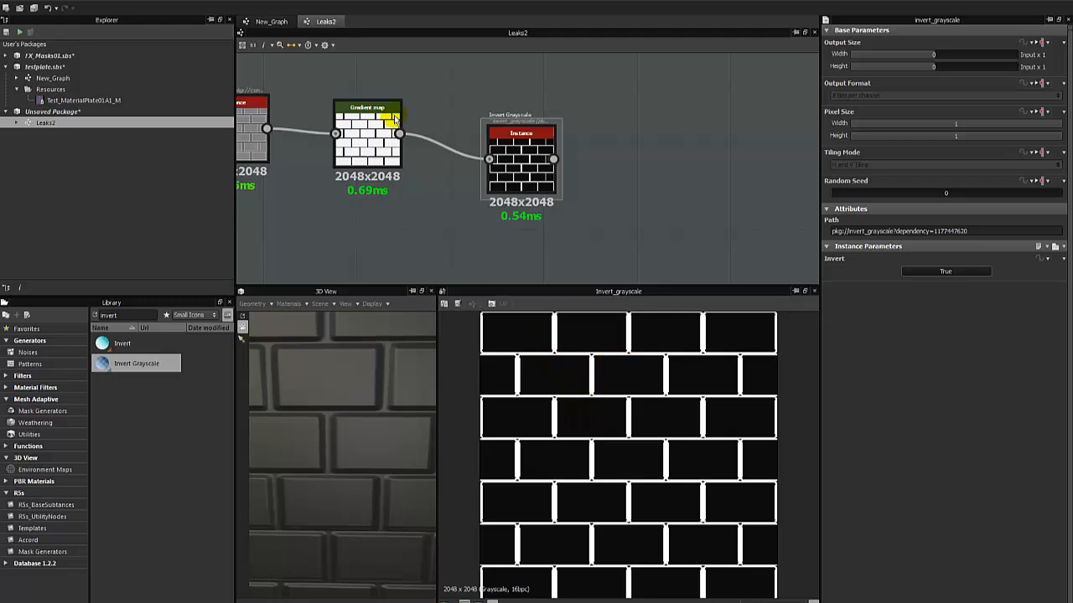
Open New_Graph and examine the leak streaks below the dark panel of the metal plate in the 3D view.
click(268, 21)
middle_drag(391, 227, 436, 154)
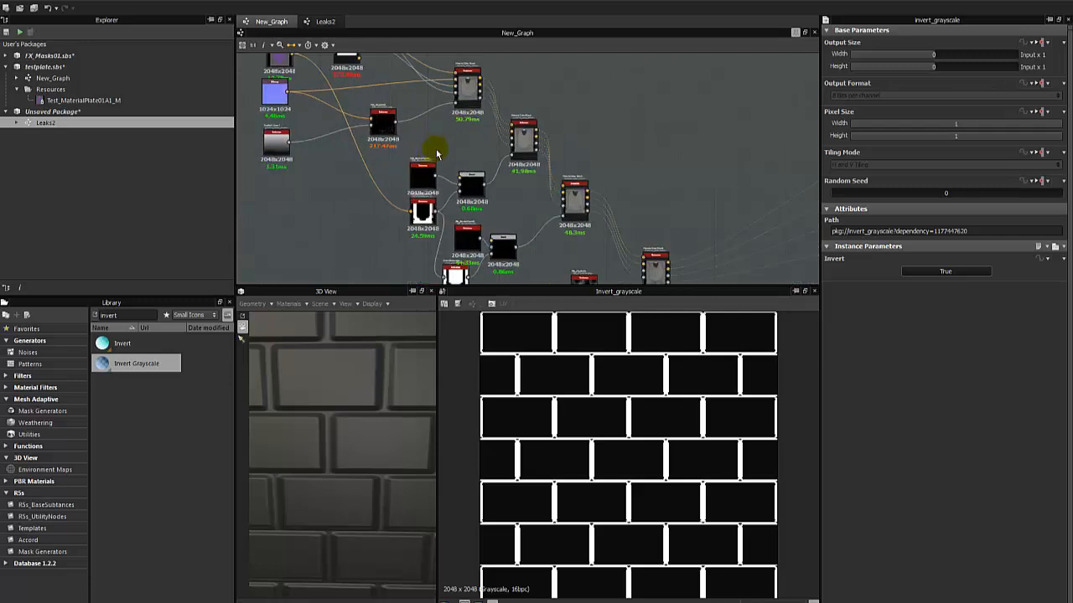
middle_drag(344, 142, 387, 145)
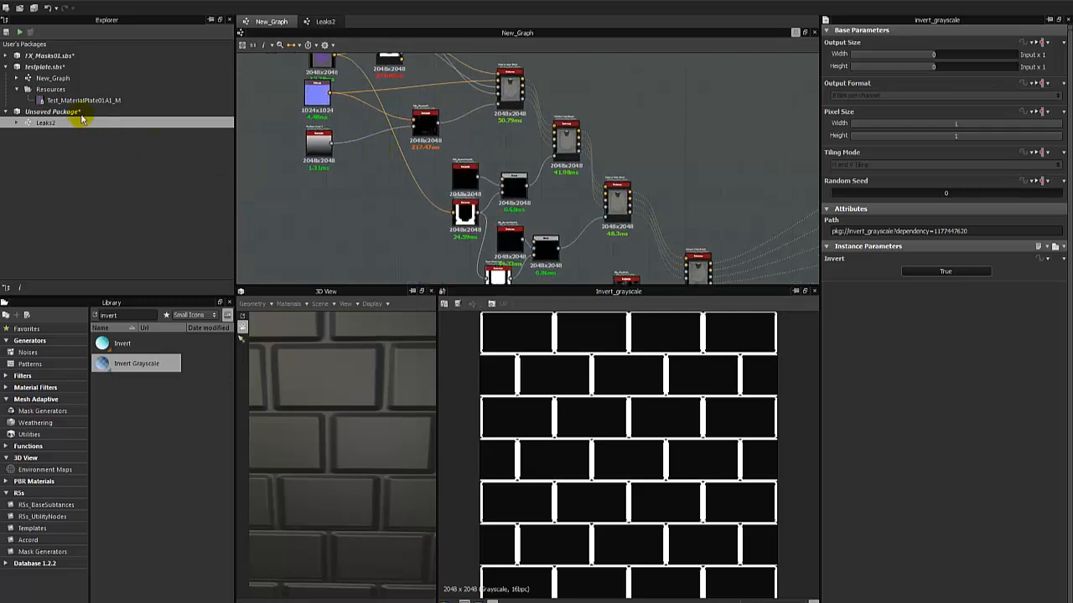
double_click(56, 81)
right_drag(324, 365, 316, 440)
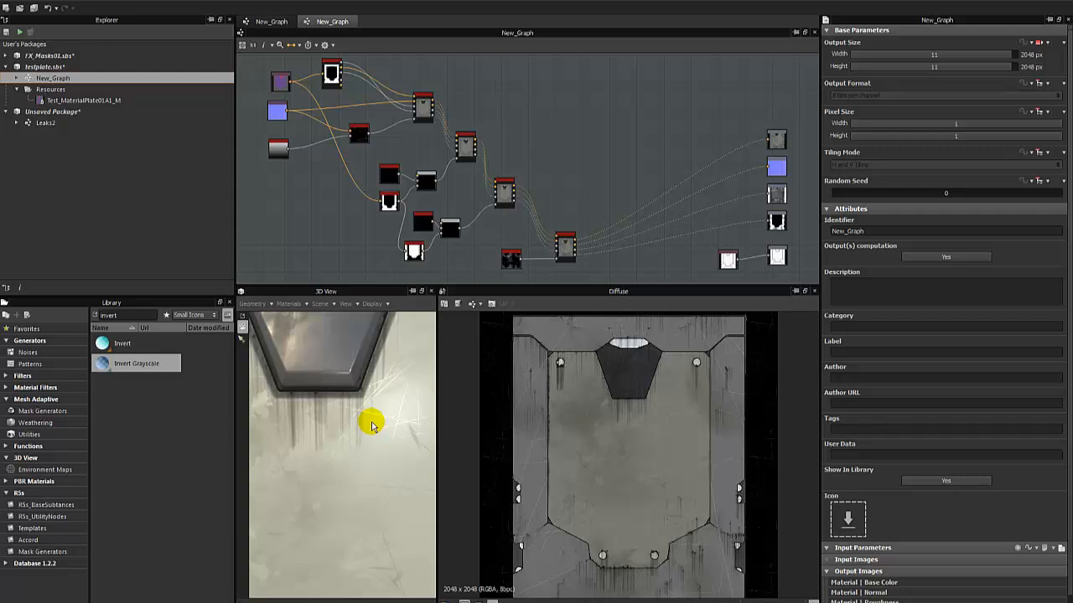
Return to the Leaks2 graph with the brick node chain.
click(273, 21)
click(330, 21)
double_click(45, 123)
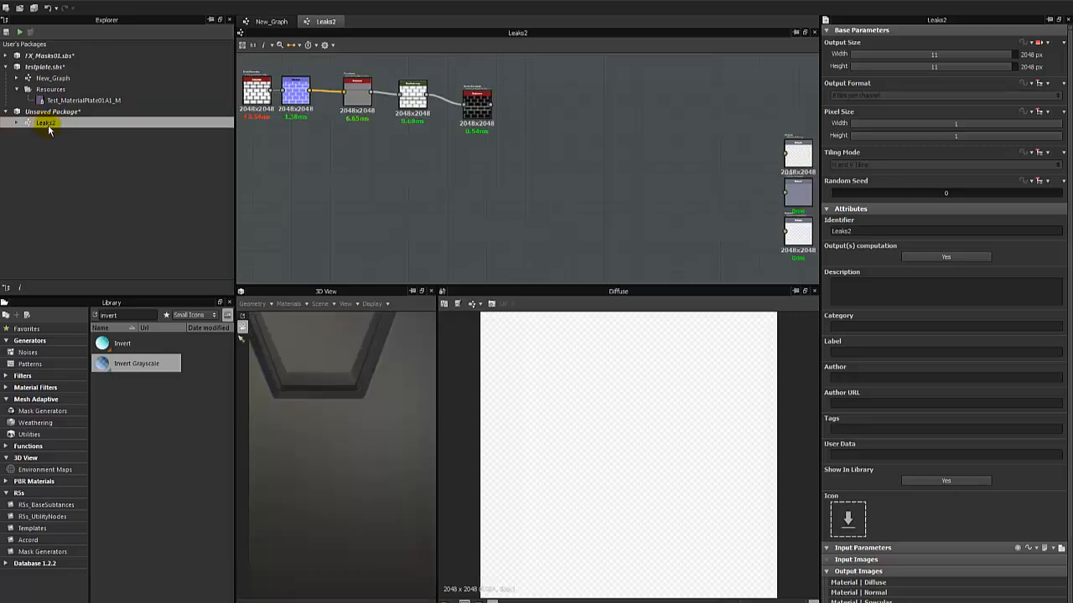
middle_drag(517, 156, 560, 172)
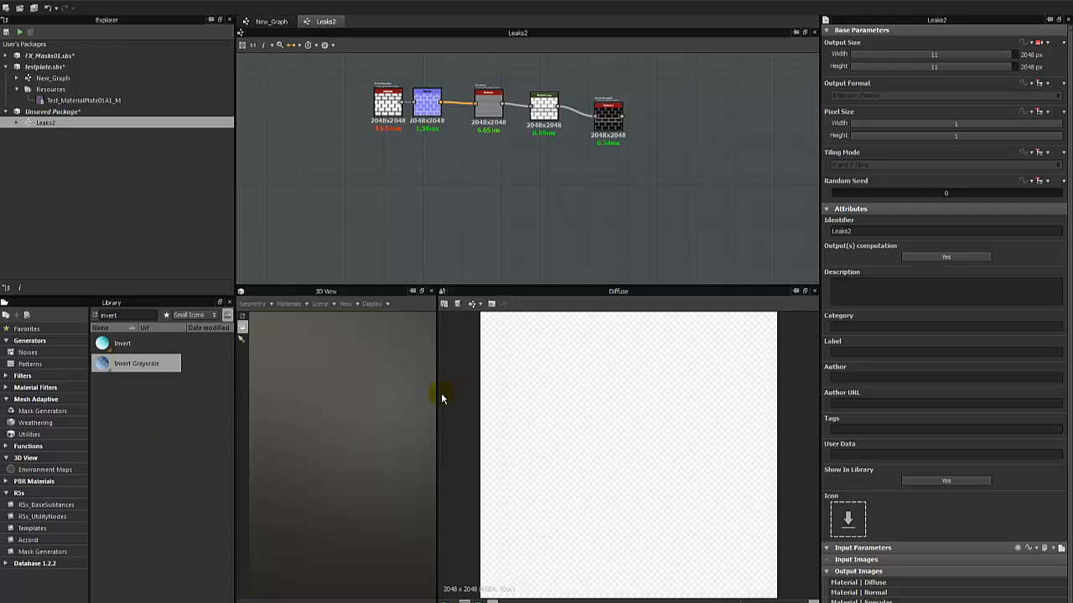
scroll(513, 356, down, 2)
scroll(513, 355, up, 1)
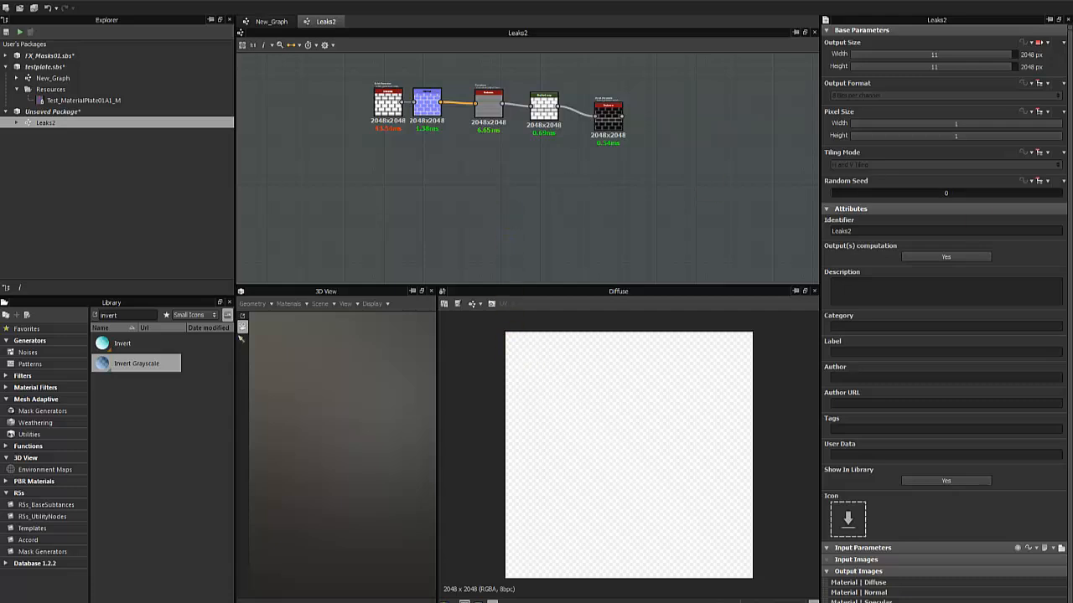
Clear the library search and nudge the Invert Grayscale node slightly downward.
key(BackSpace)
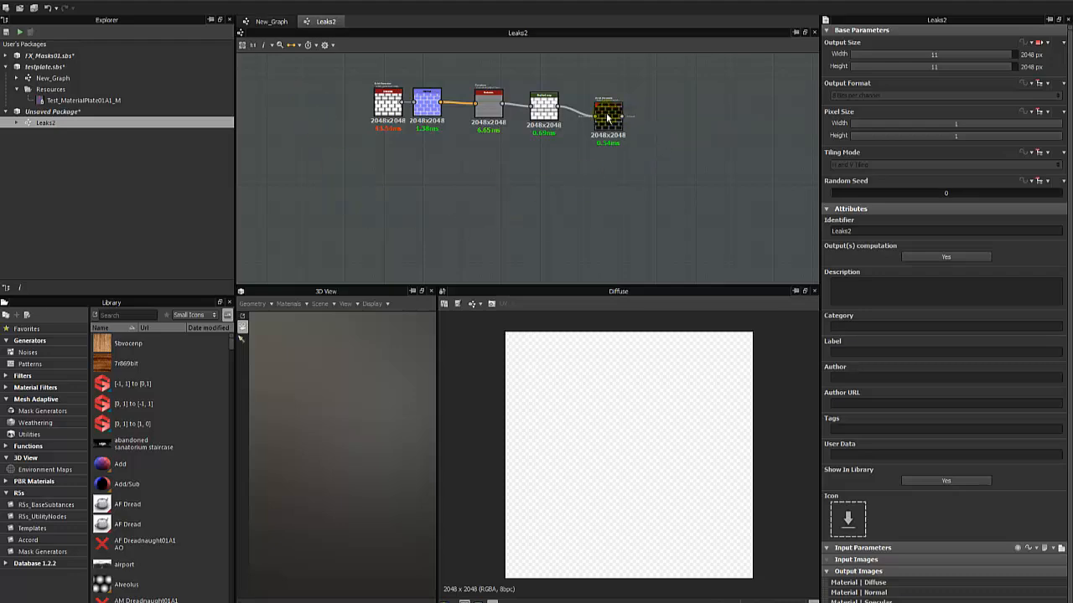
drag(608, 117, 608, 122)
click(533, 195)
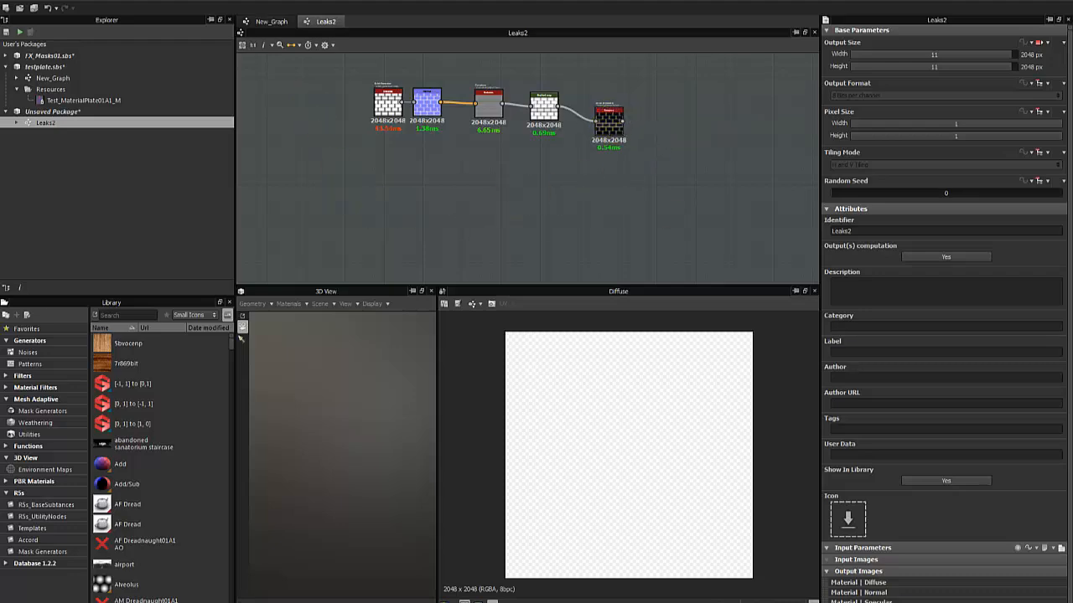
Switch to the web browser, examine the water streak reference photos, and return to Substance Designer.
key(alt+Tab)
click(556, 227)
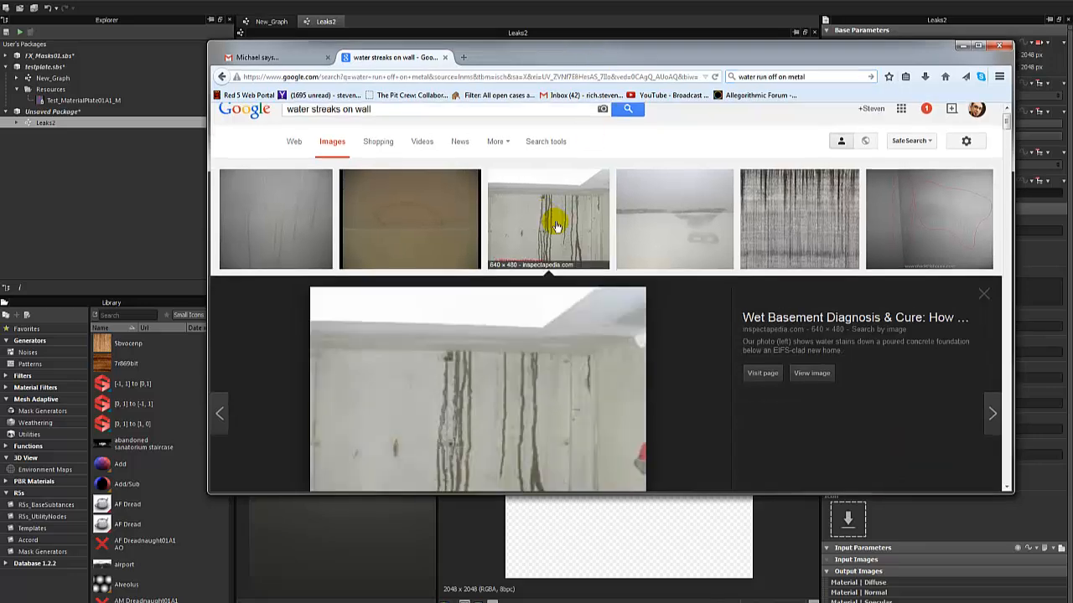
click(771, 148)
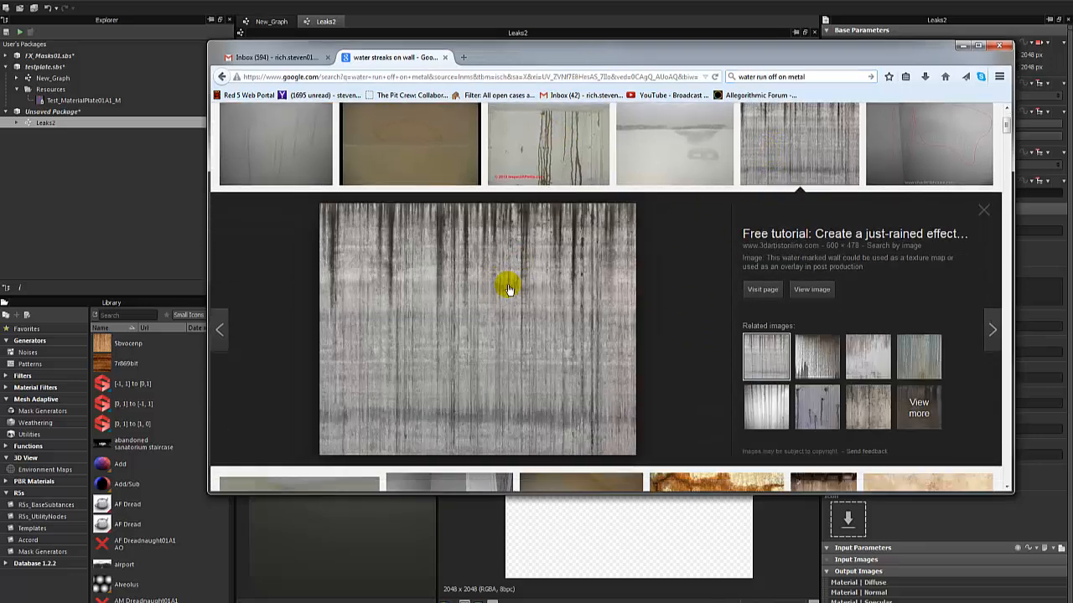
key(alt+Tab)
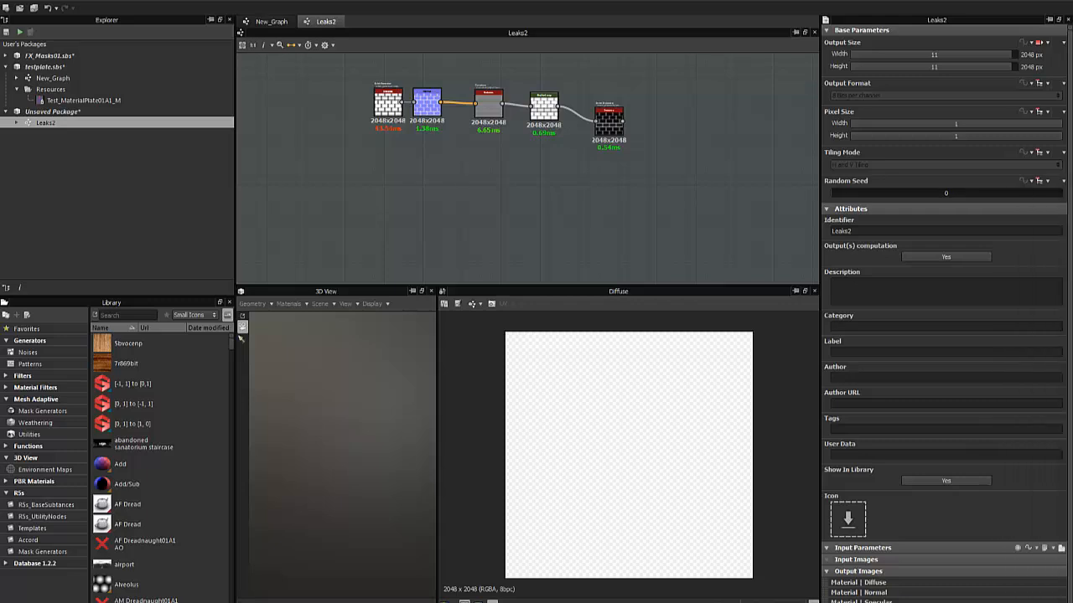
Enlarge the graph area, find Leaks in the library and place that node below the brick chain.
drag(446, 291, 405, 352)
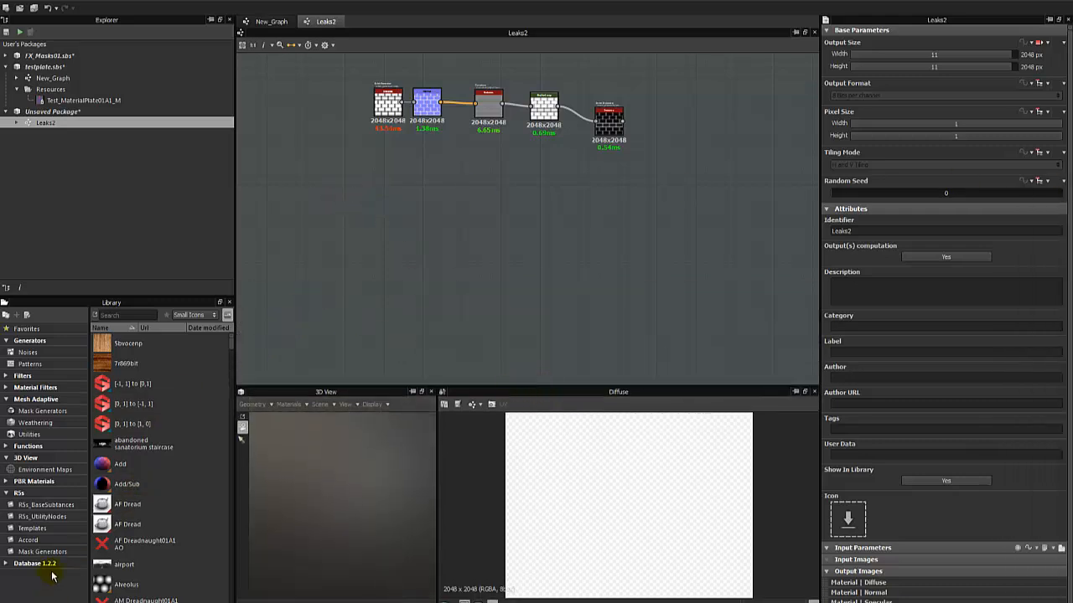
click(7, 492)
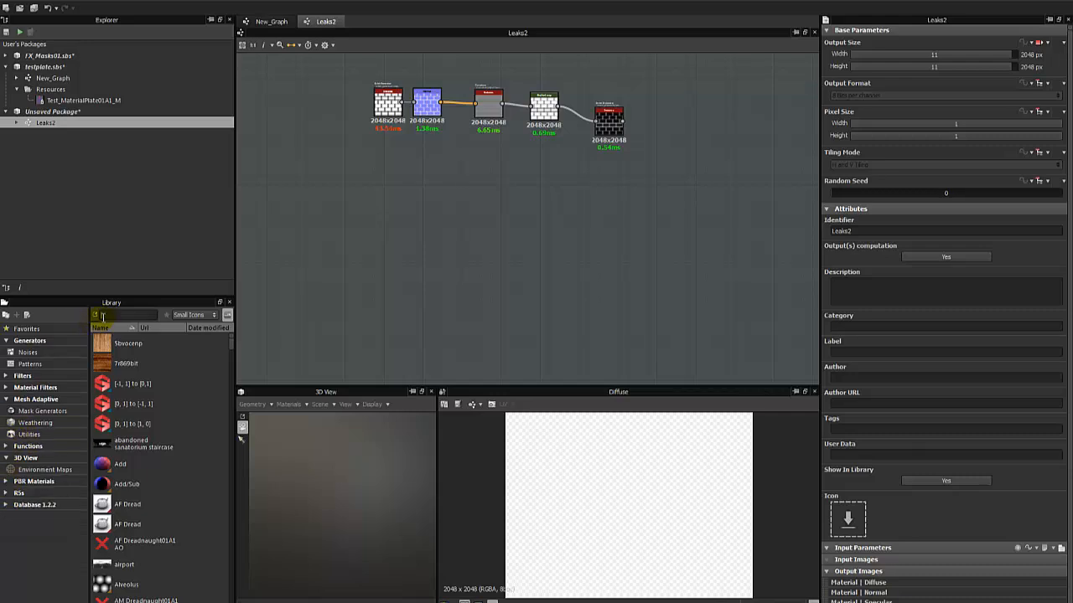
text(aeaks)
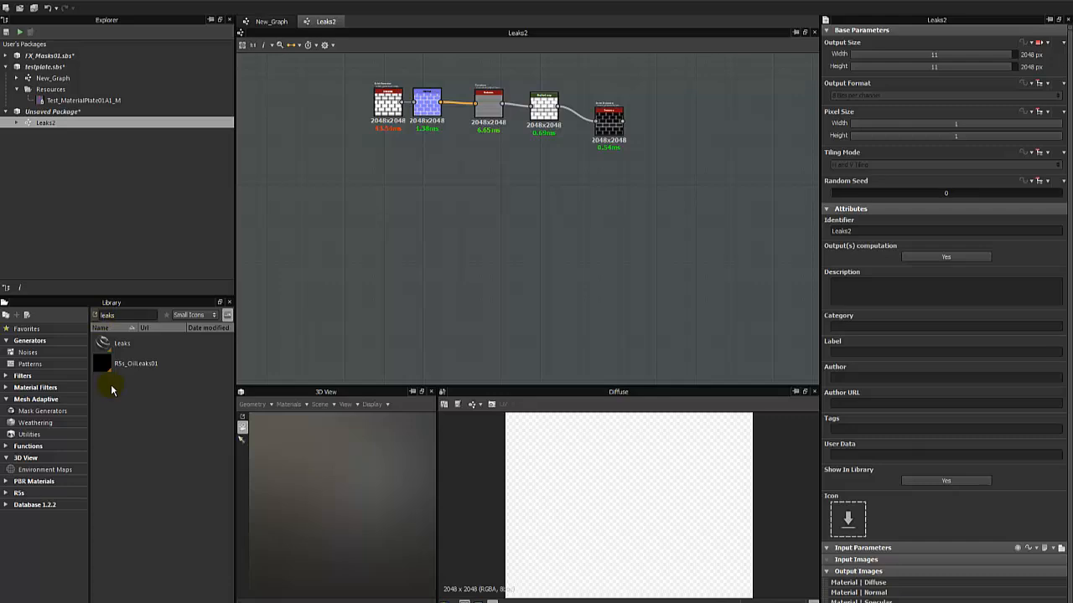
drag(102, 343, 480, 242)
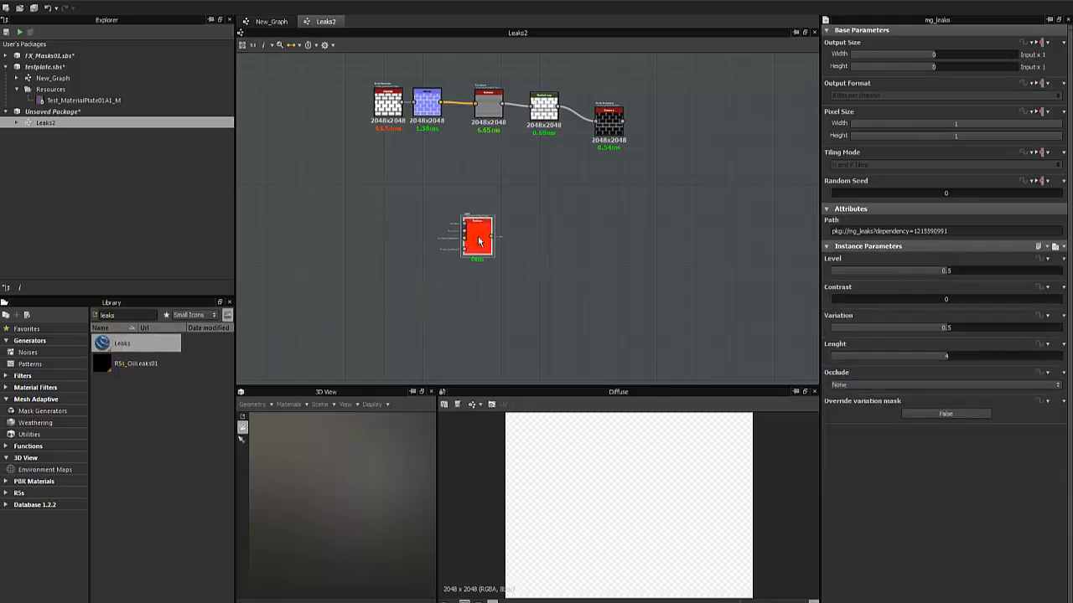
Open the Leaks node's reference graph, loading the package that contains it.
right_click(479, 242)
click(531, 356)
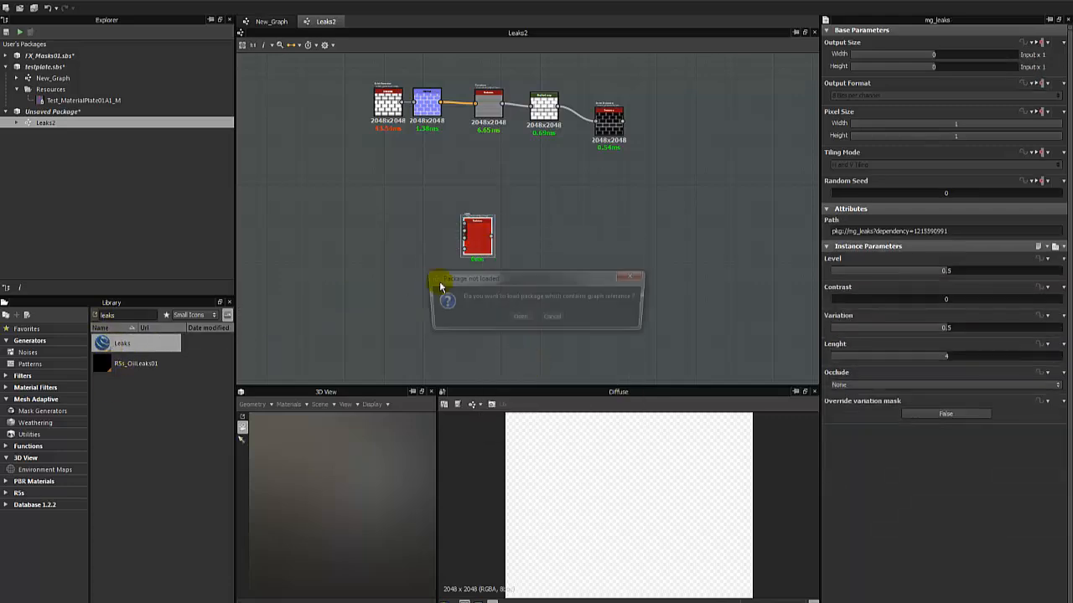
click(520, 319)
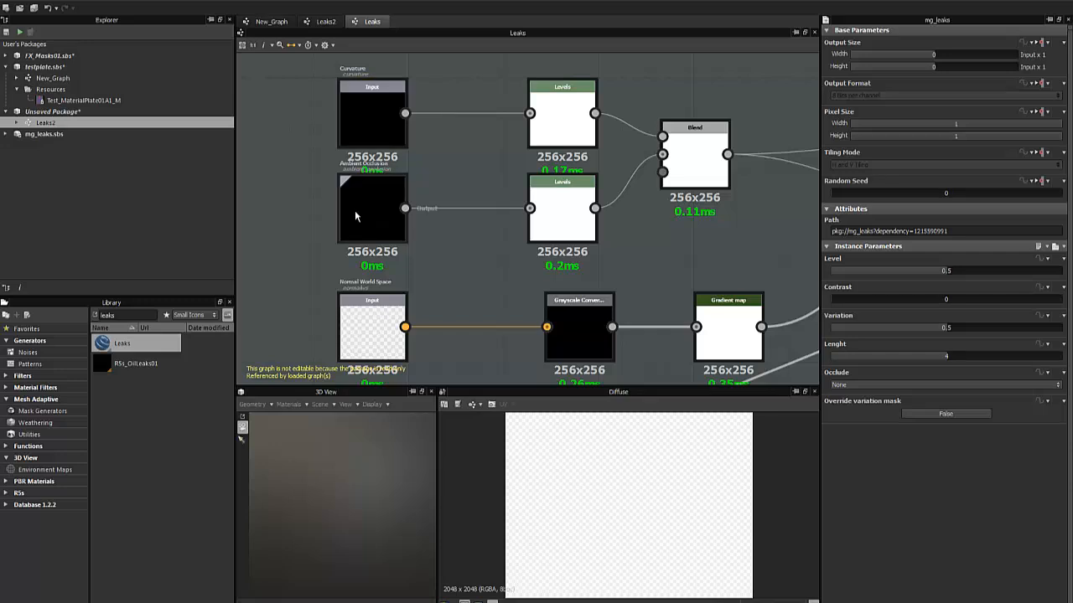
Examine the Blend, Slope Blur Grayscale and Histogram Scan nodes in the Leaks graph, viewing the blur and scan outputs.
middle_drag(466, 181, 304, 191)
click(551, 165)
middle_drag(733, 140, 235, 192)
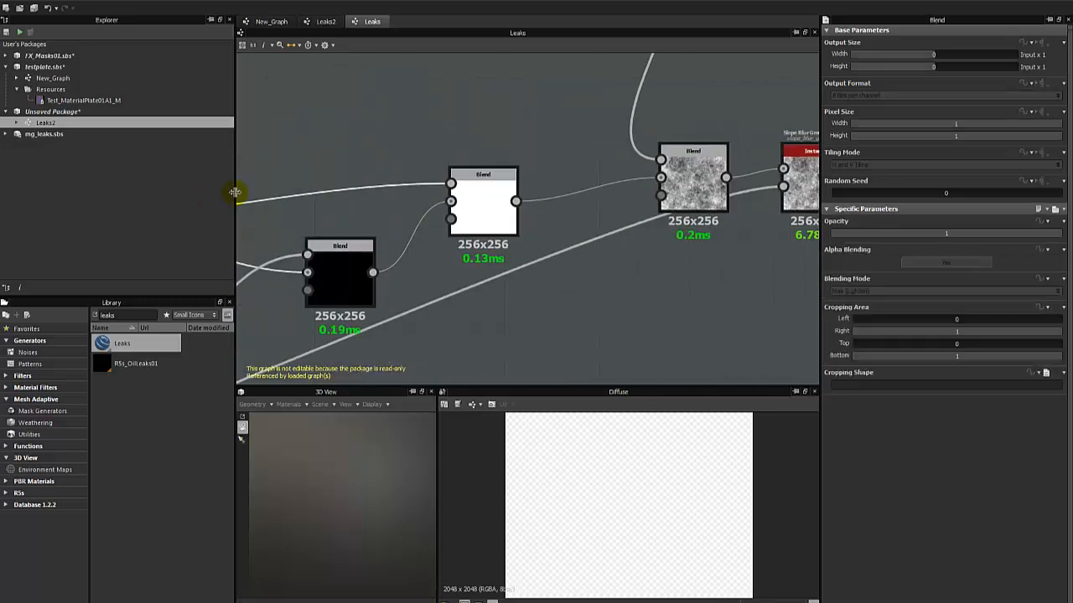
scroll(333, 191, down, 2)
middle_drag(539, 223, 304, 246)
scroll(353, 214, up, 2)
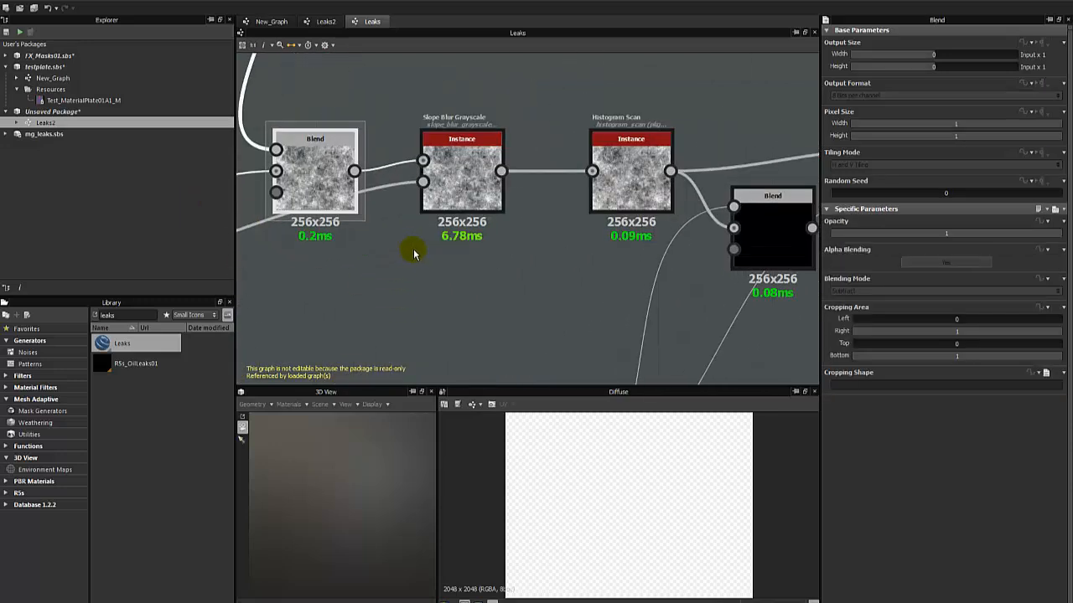
click(443, 181)
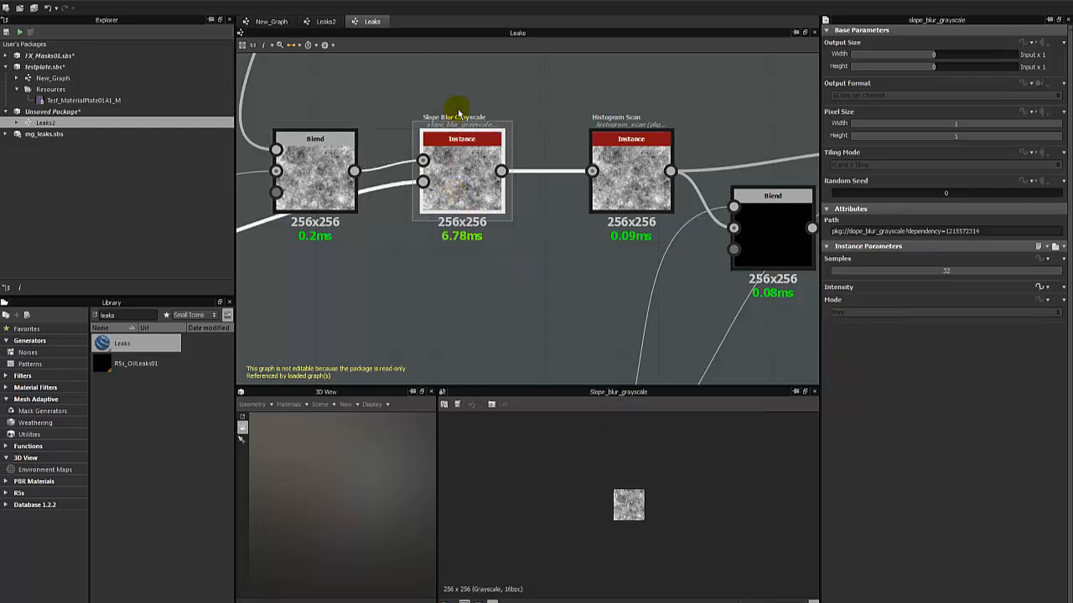
middle_drag(536, 252, 357, 274)
double_click(447, 167)
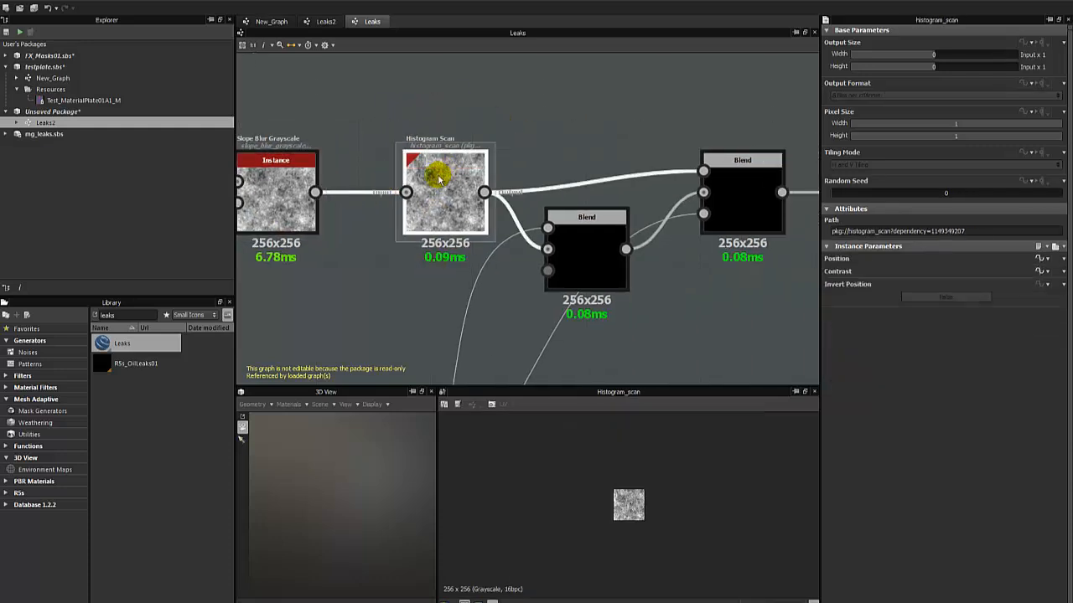
middle_drag(673, 244, 343, 211)
drag(366, 159, 748, 293)
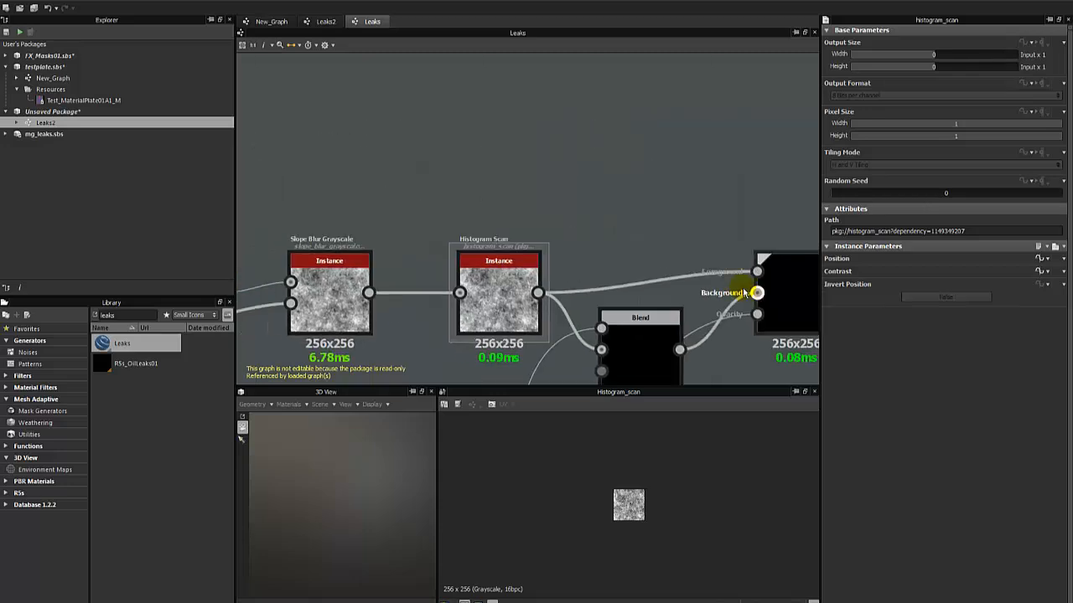
Examine how the Leaks graph's inputs and the Variation Mask with BnW Spots 2 feed into the main blend.
scroll(568, 238, down, 4)
middle_drag(354, 206, 569, 193)
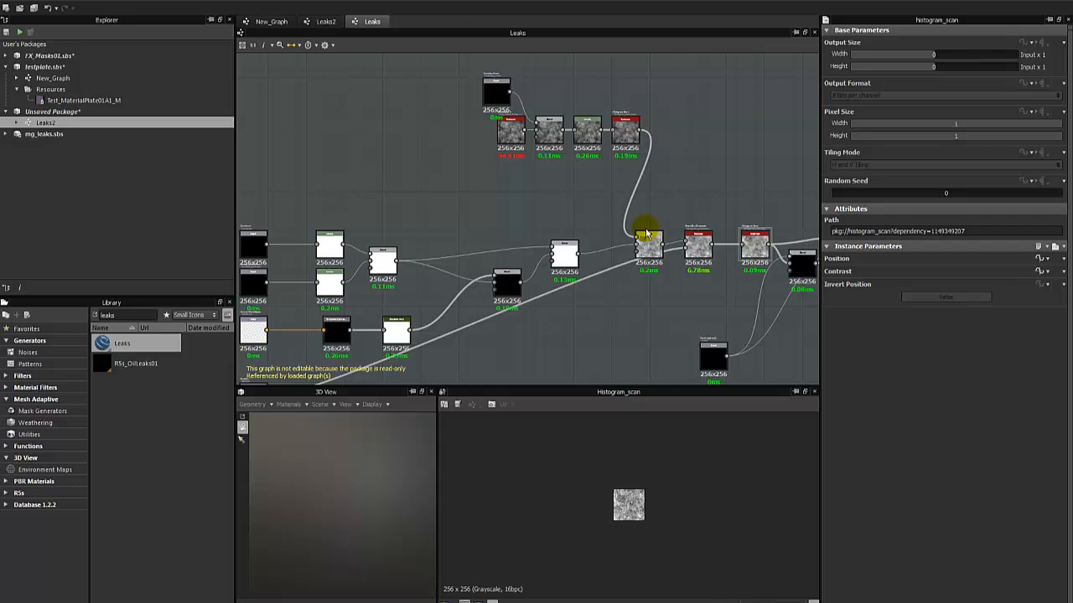
middle_drag(541, 209, 582, 160)
scroll(582, 160, down, 2)
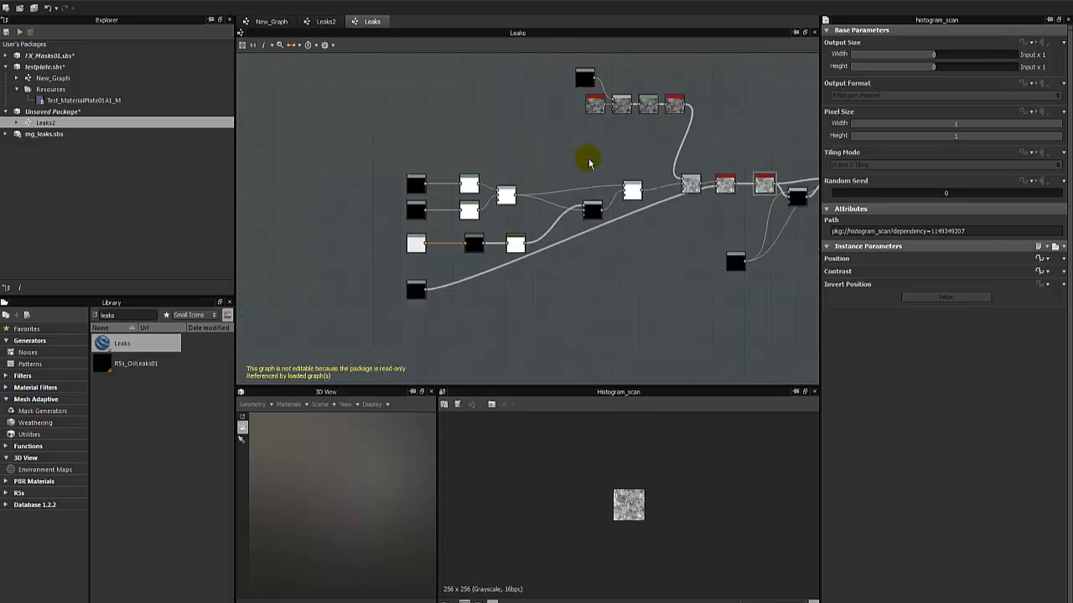
scroll(568, 142, up, 2)
scroll(570, 144, up, 2)
middle_drag(699, 172, 440, 174)
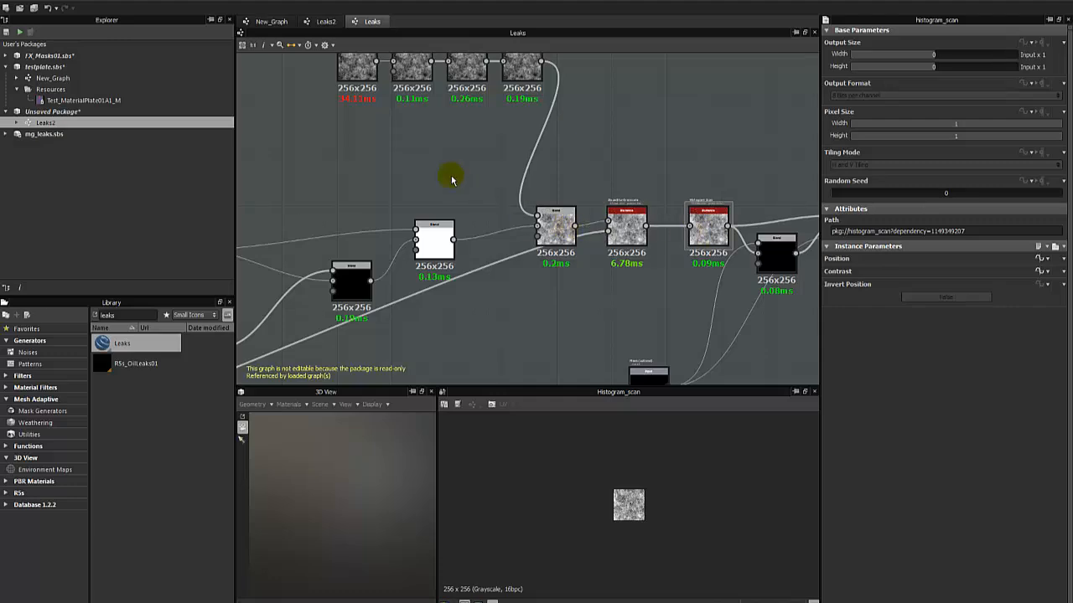
middle_drag(342, 105, 486, 241)
scroll(486, 240, up, 2)
scroll(486, 232, up, 3)
middle_drag(458, 196, 459, 336)
click(486, 172)
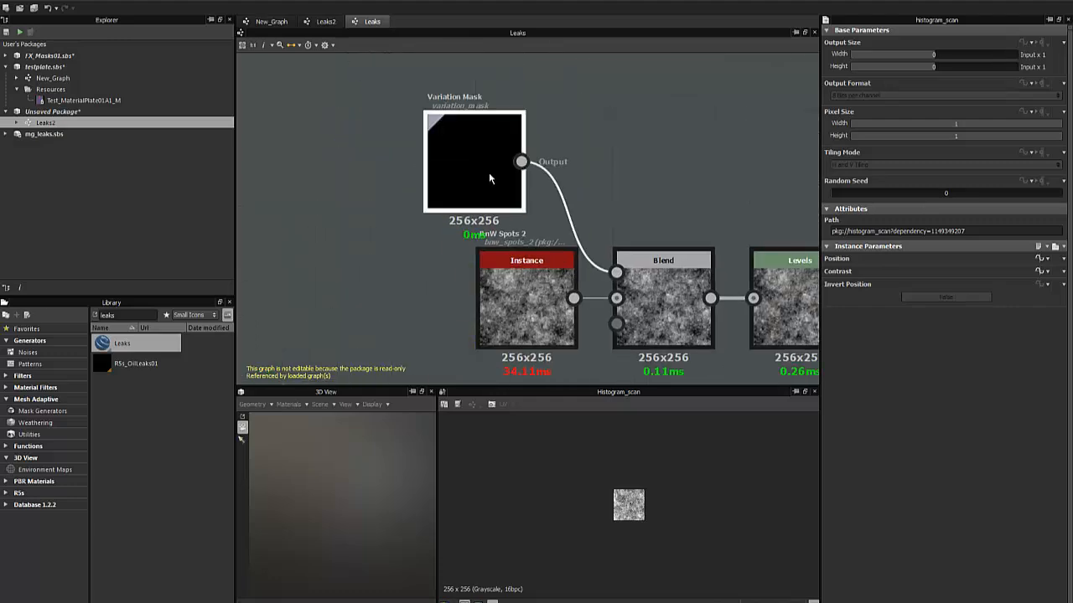
scroll(491, 174, down, 2)
scroll(338, 191, down, 4)
middle_drag(396, 293, 526, 198)
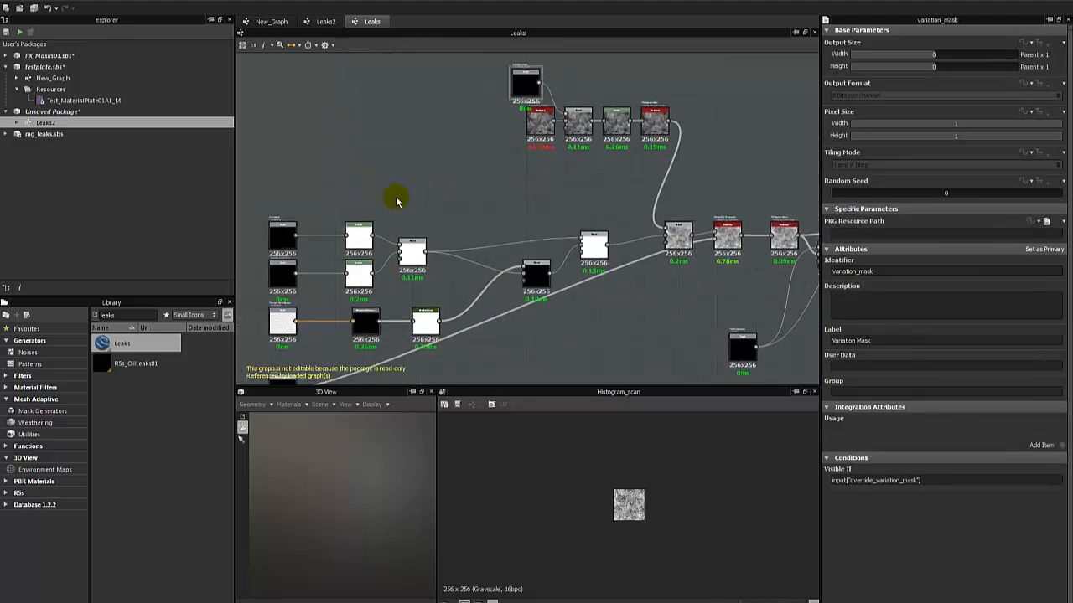
Return to the Leaks2 graph and delete the Leaks node.
click(315, 22)
scroll(470, 227, up, 1)
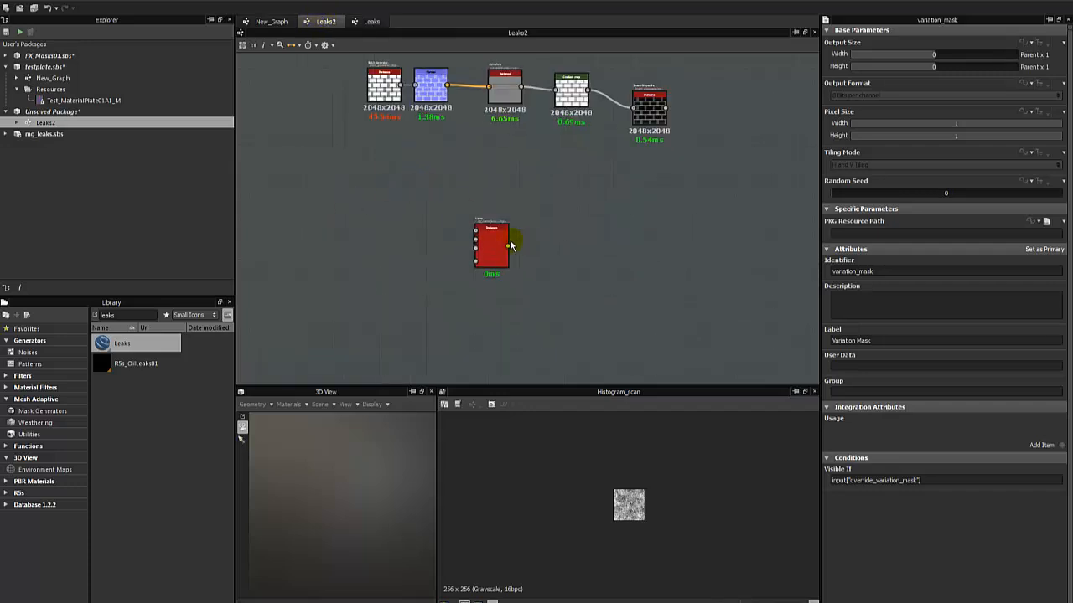
click(496, 245)
key(Delete)
scroll(546, 180, up, 1)
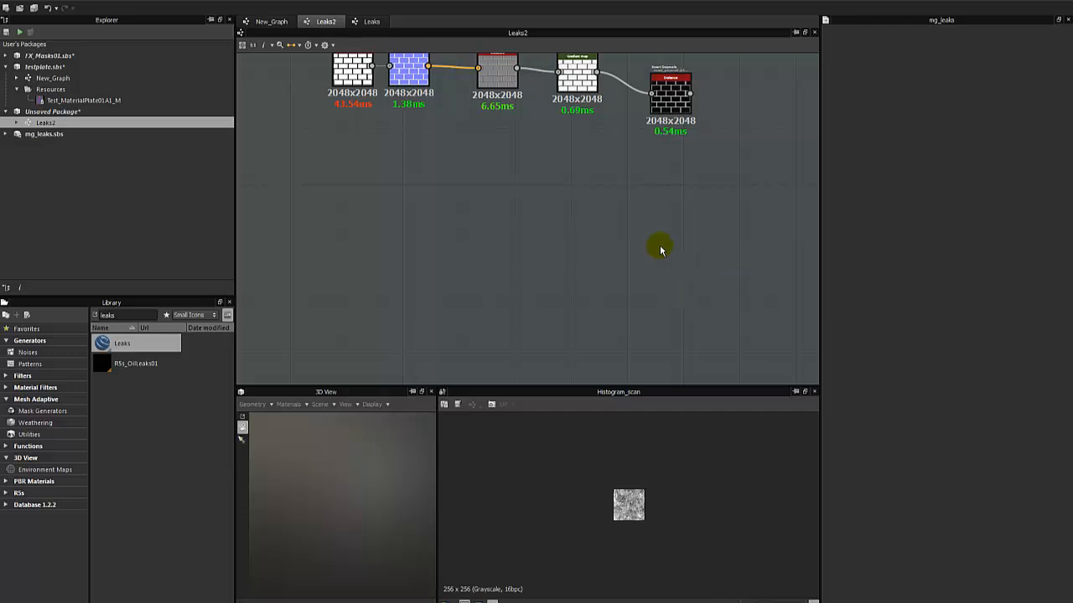
Add a Directional Warp node and a Directional Blur node side by side below the brick chain.
right_click(501, 224)
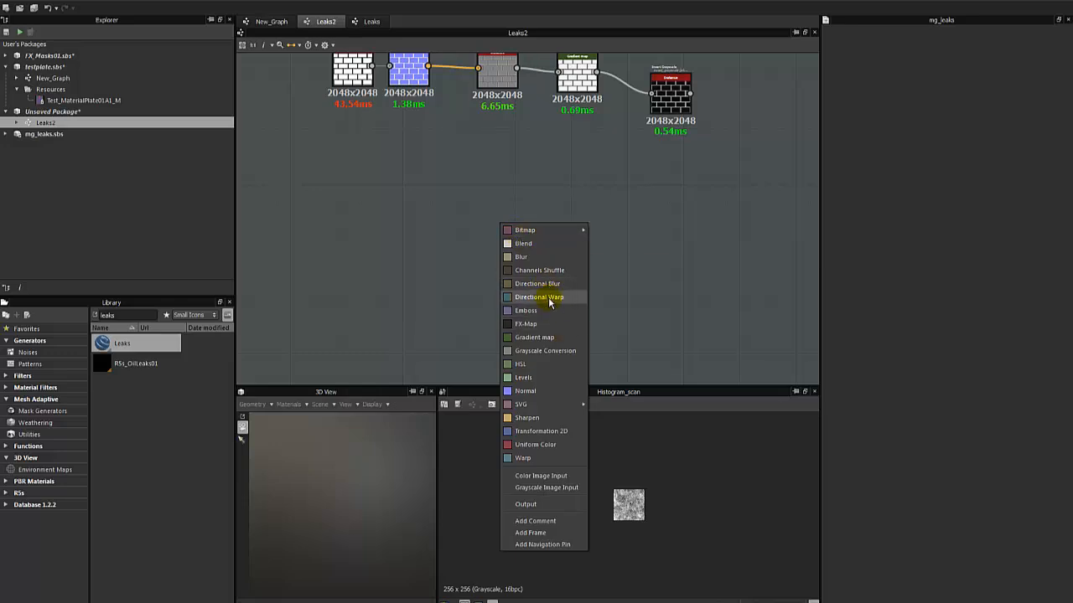
click(551, 297)
right_click(593, 236)
click(630, 293)
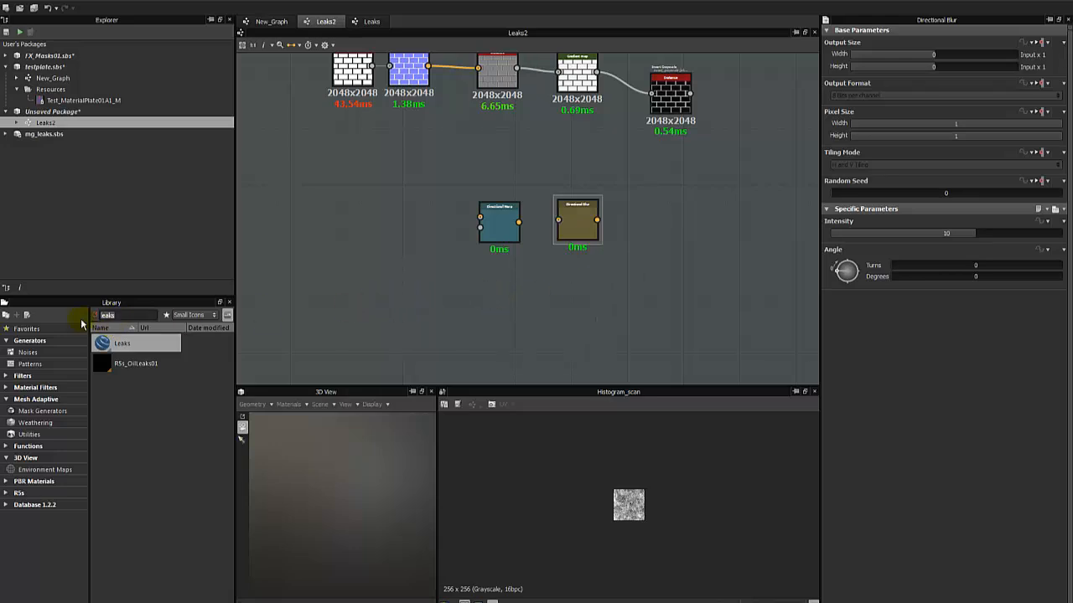
Search the library for noise and place a BnW Spots 2 node before the Directional Warp.
key(BackSpace)
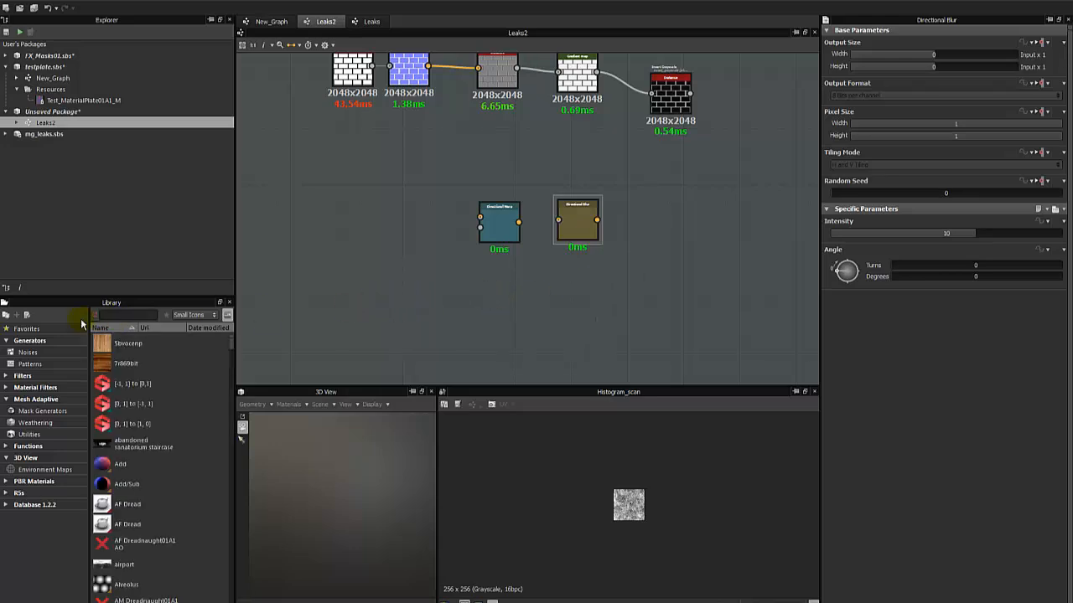
text(noise)
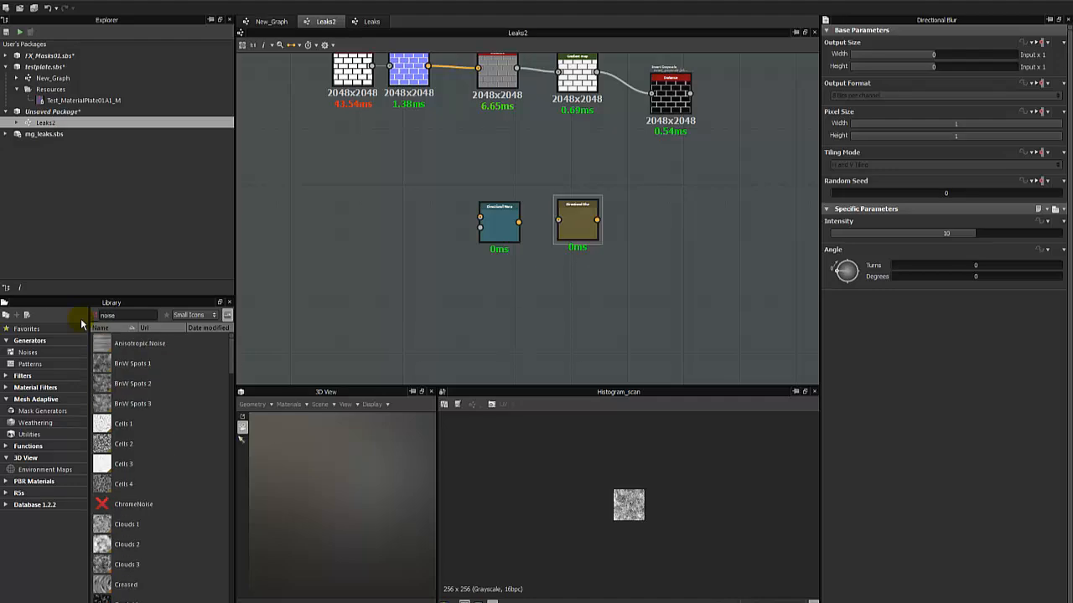
drag(109, 382, 417, 214)
scroll(646, 524, up, 3)
scroll(601, 505, down, 5)
Move the Directional Warp slightly lower and connect the BnW Spots 2 output to its first input.
drag(503, 220, 510, 244)
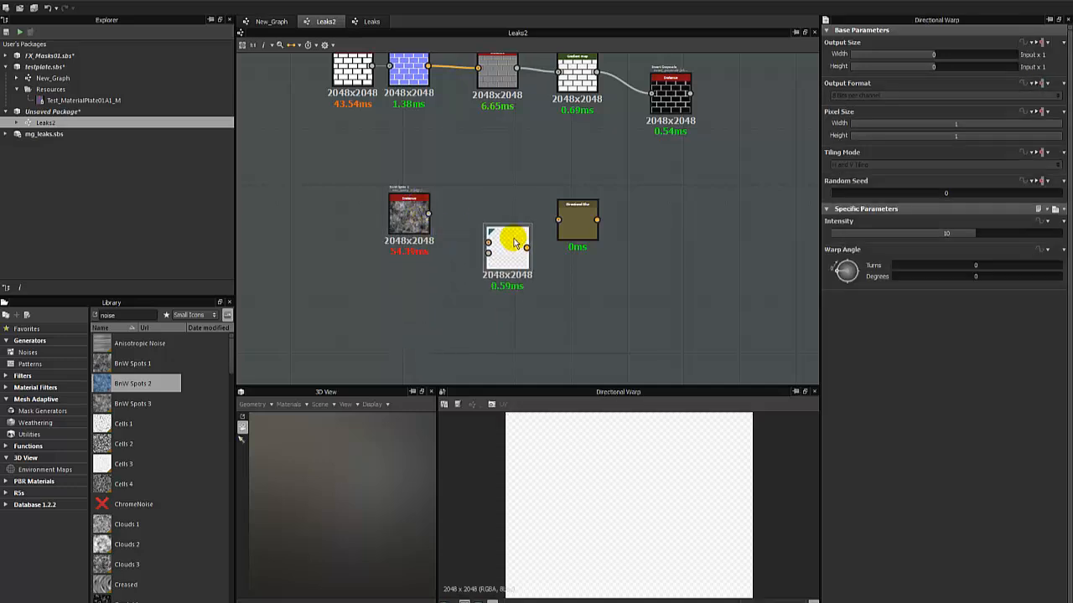
scroll(506, 238, up, 3)
drag(336, 201, 473, 250)
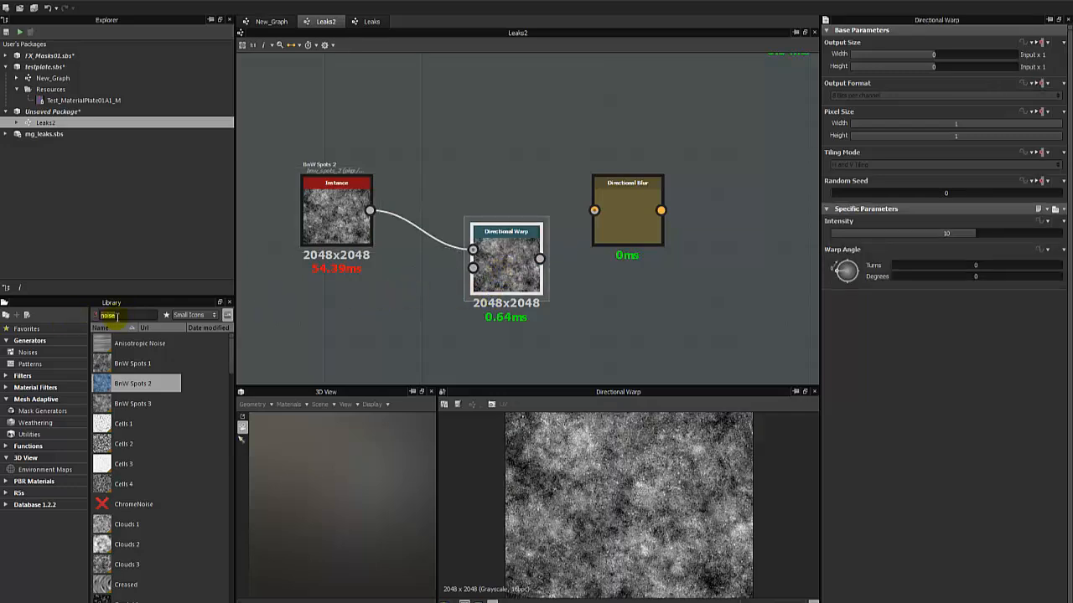
Search the library for gradients, place a Gradient Linear 1 node and connect it to the Directional Warp's intensity input.
text(gra)
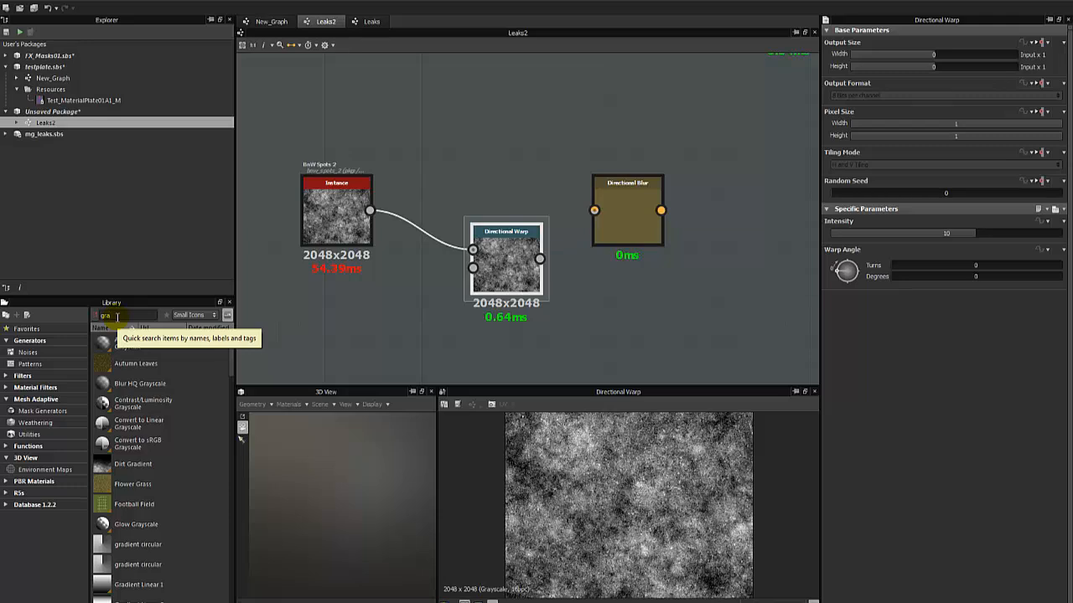
text(di)
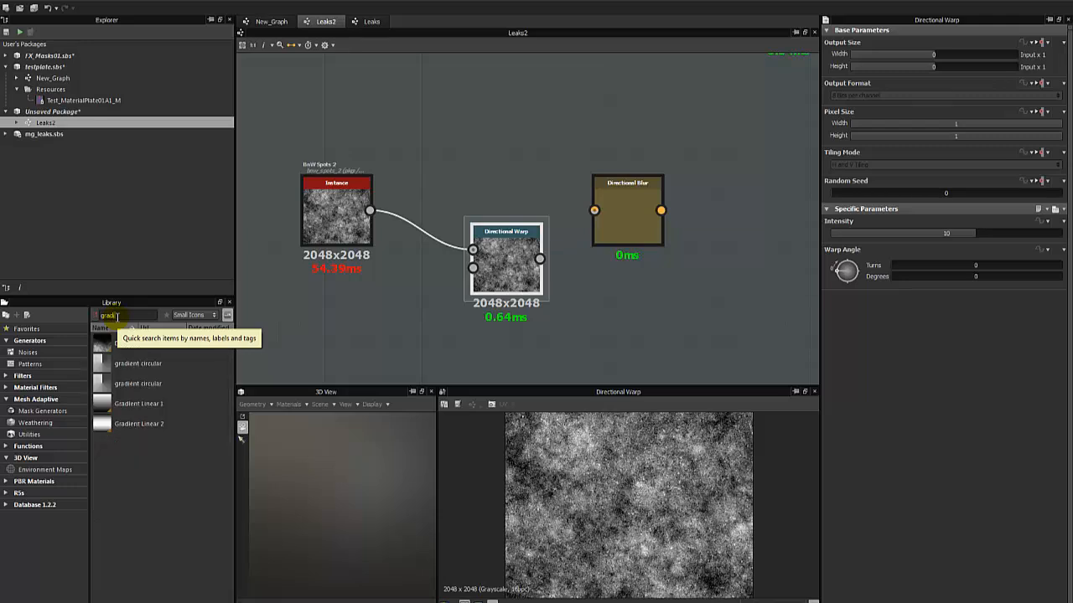
drag(156, 403, 477, 268)
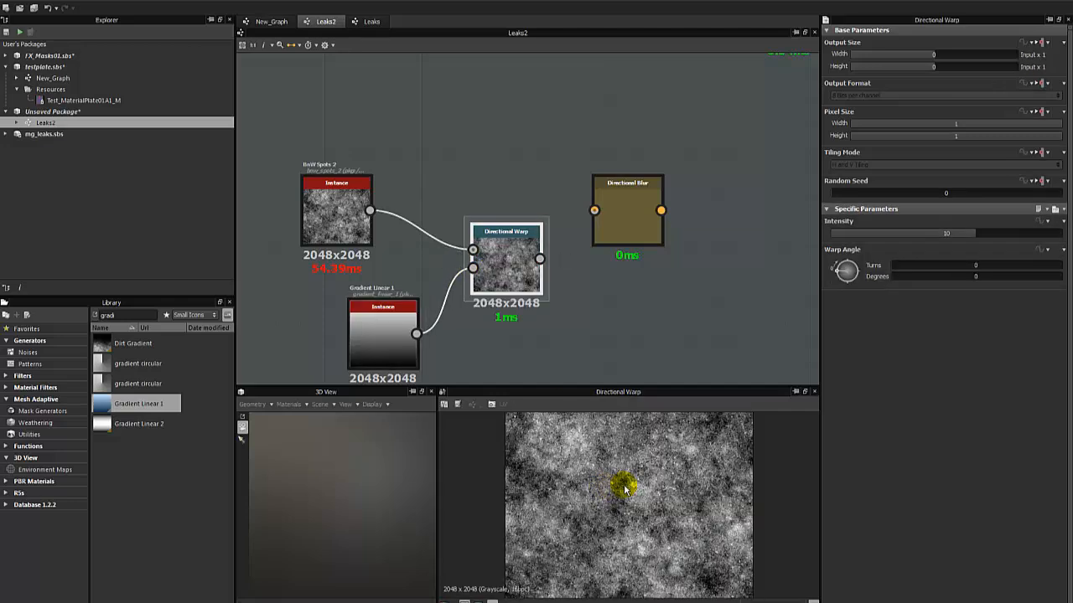
scroll(626, 487, down, 2)
scroll(626, 487, up, 1)
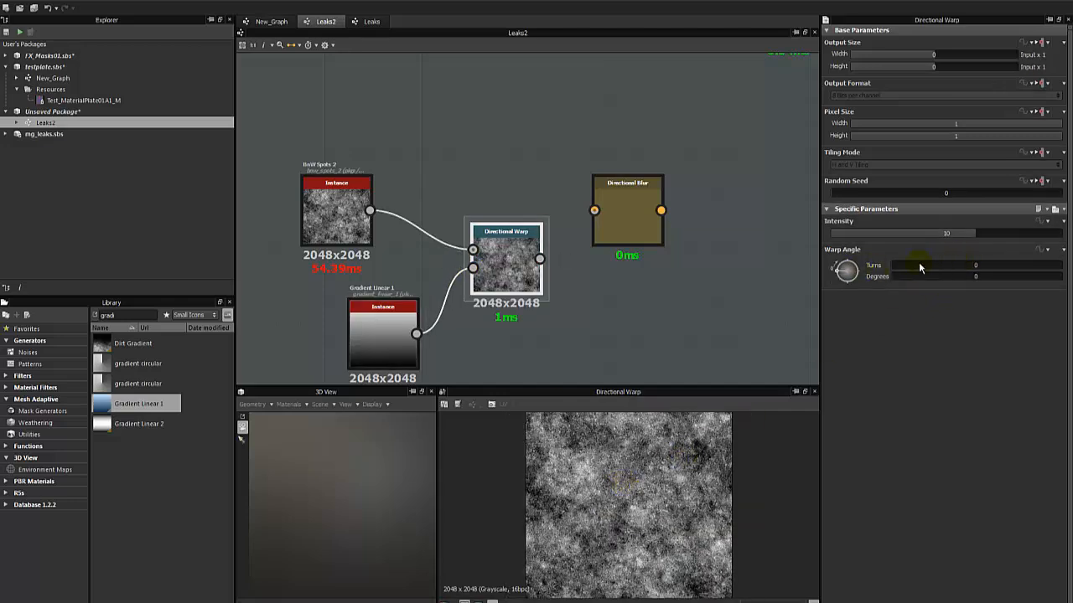
Set the Directional Warp's warp angle to 90 degrees and its intensity to 40.
text(90)
key(Return)
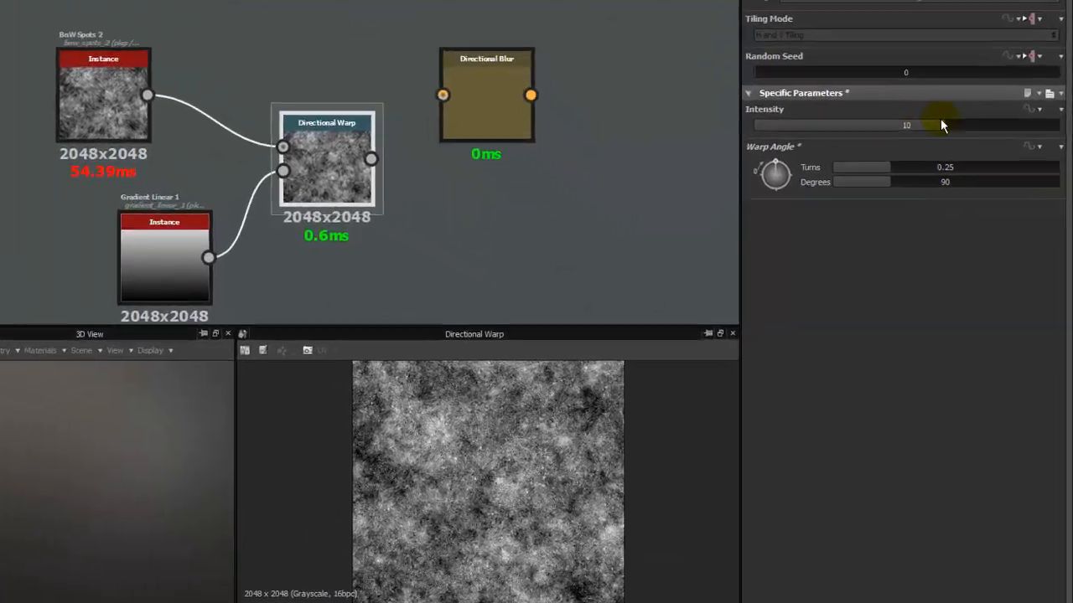
drag(992, 232, 915, 235)
drag(836, 66, 1062, 60)
click(884, 63)
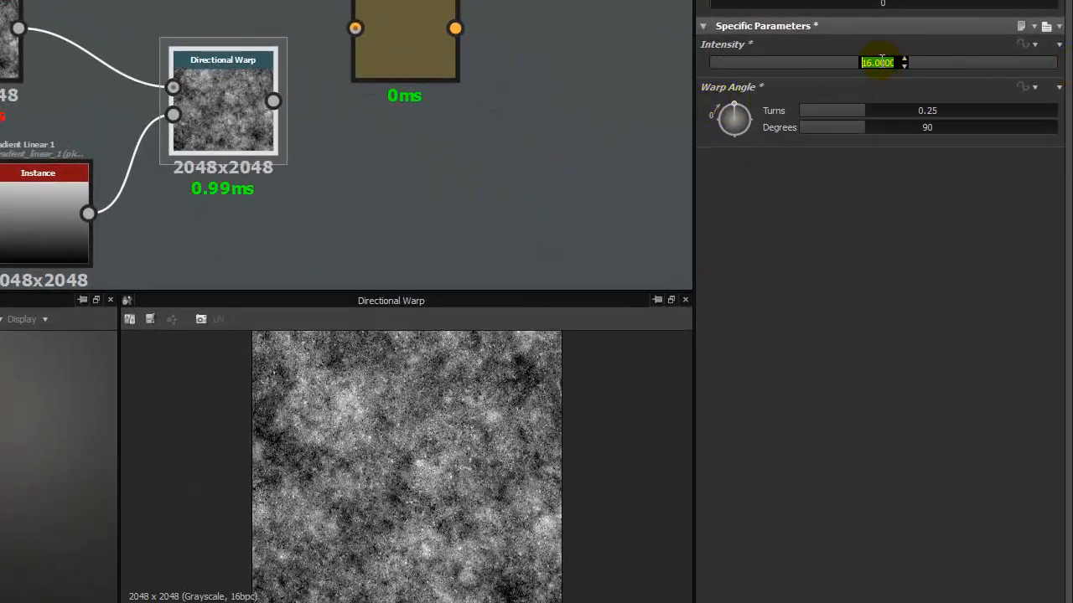
text(30)
key(Return)
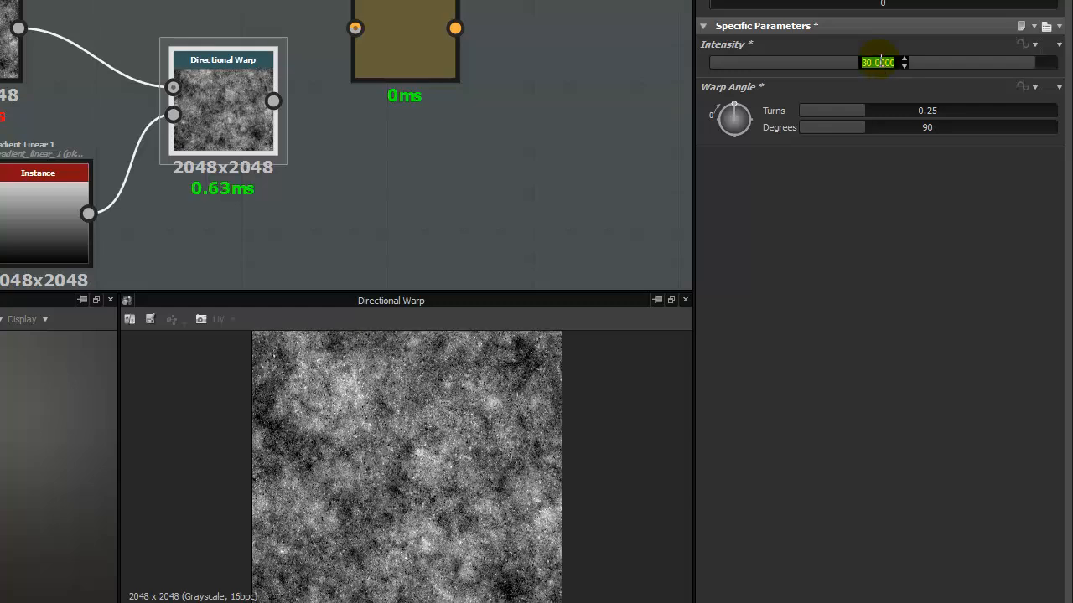
text(40)
key(Return)
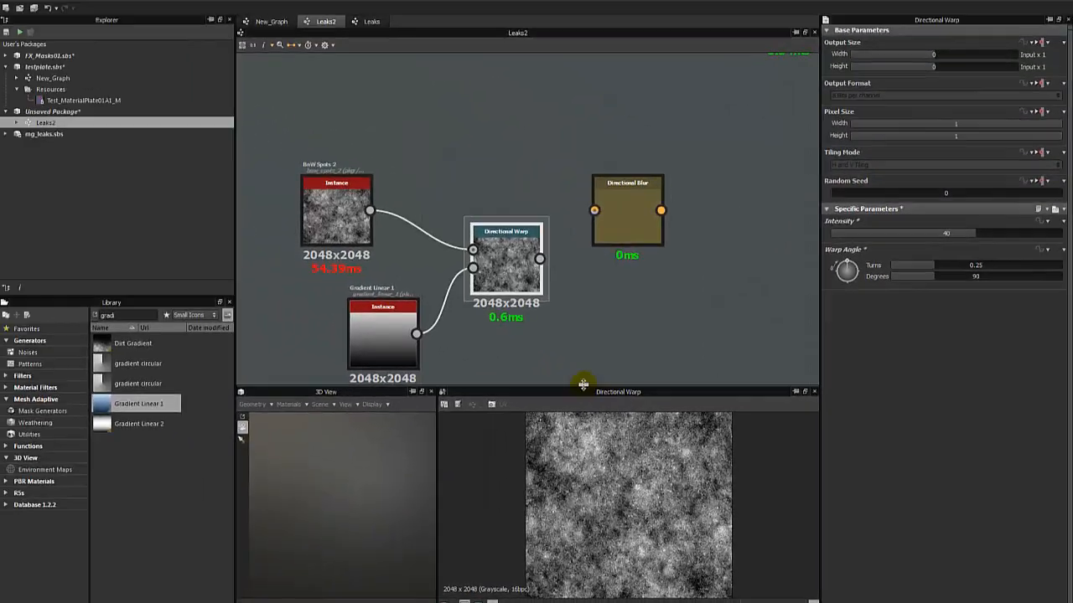
Lower the Directional Warp's intensity to about 30.22 while checking the enlarged 2D preview.
drag(335, 291, 359, 172)
drag(597, 307, 597, 296)
scroll(611, 414, up, 5)
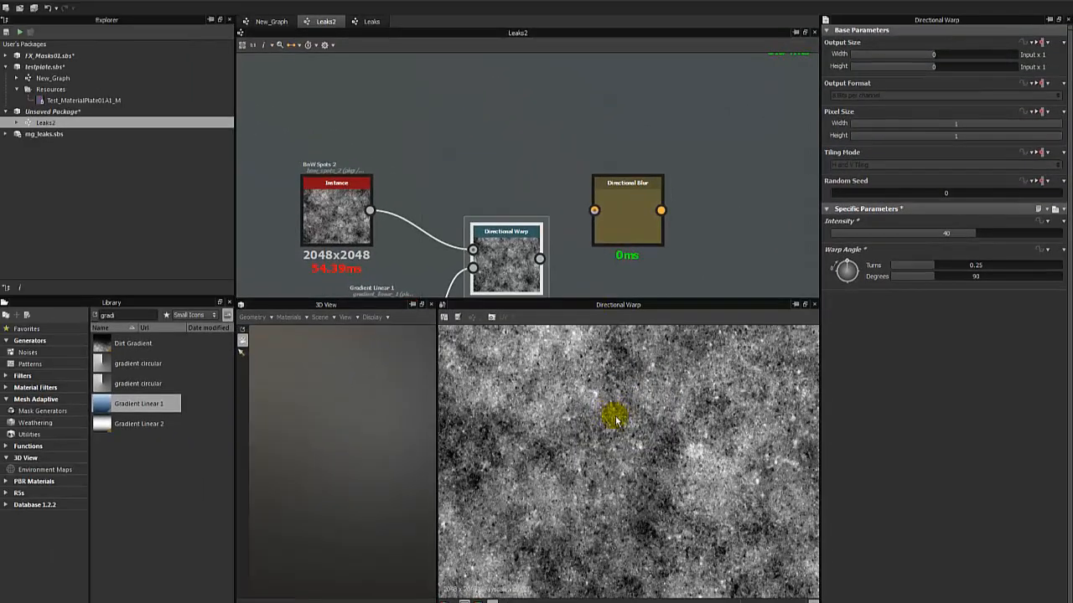
drag(968, 236, 943, 239)
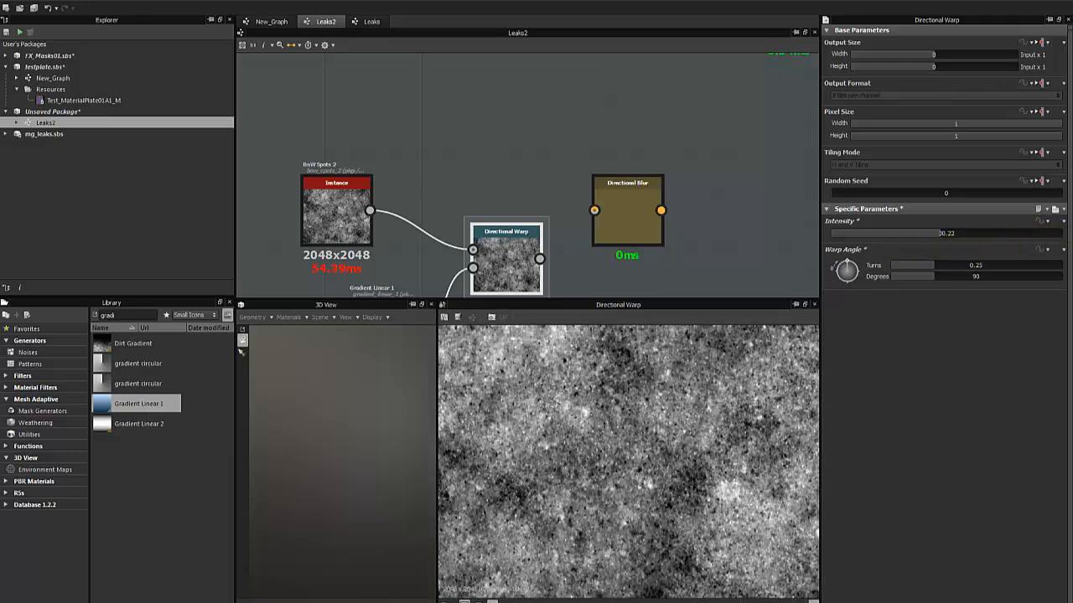
mouse_move(1072, 175)
mouse_down()
mouse_move(682, 147)
mouse_move(1072, 176)
mouse_up()
drag(598, 298, 583, 397)
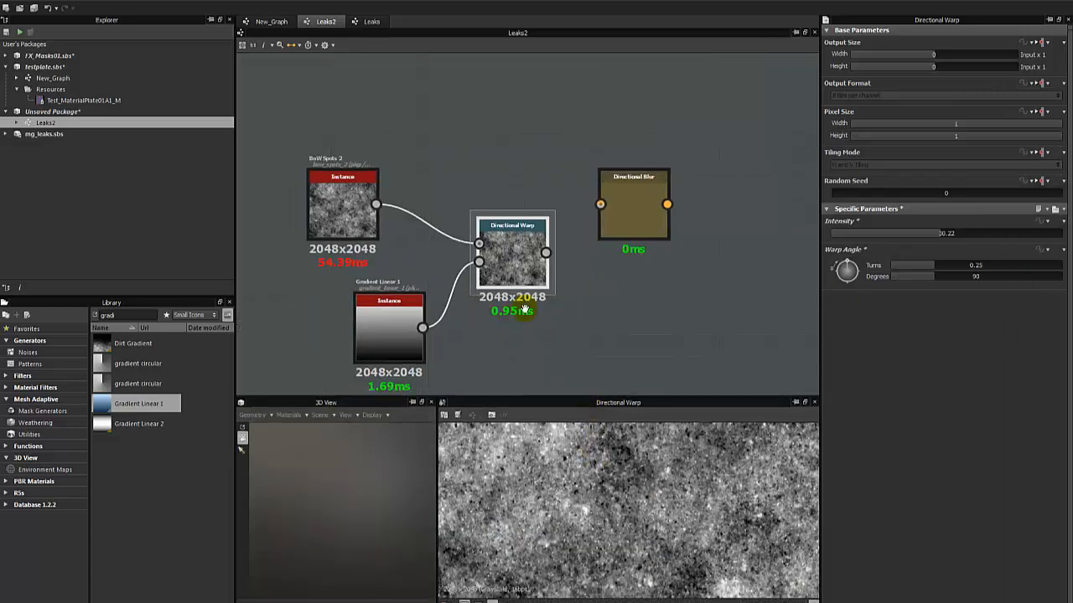
Delete the Directional Warp node and move the Directional Blur node closer to the BnW Spots 2 node.
middle_drag(523, 310, 558, 302)
key(Delete)
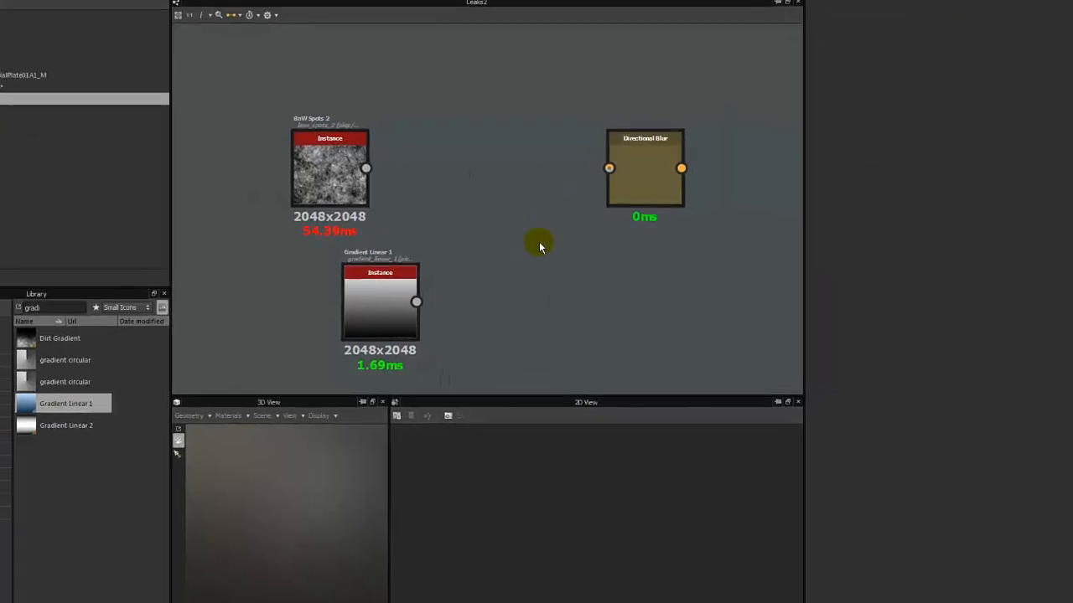
double_click(680, 186)
drag(680, 186, 527, 201)
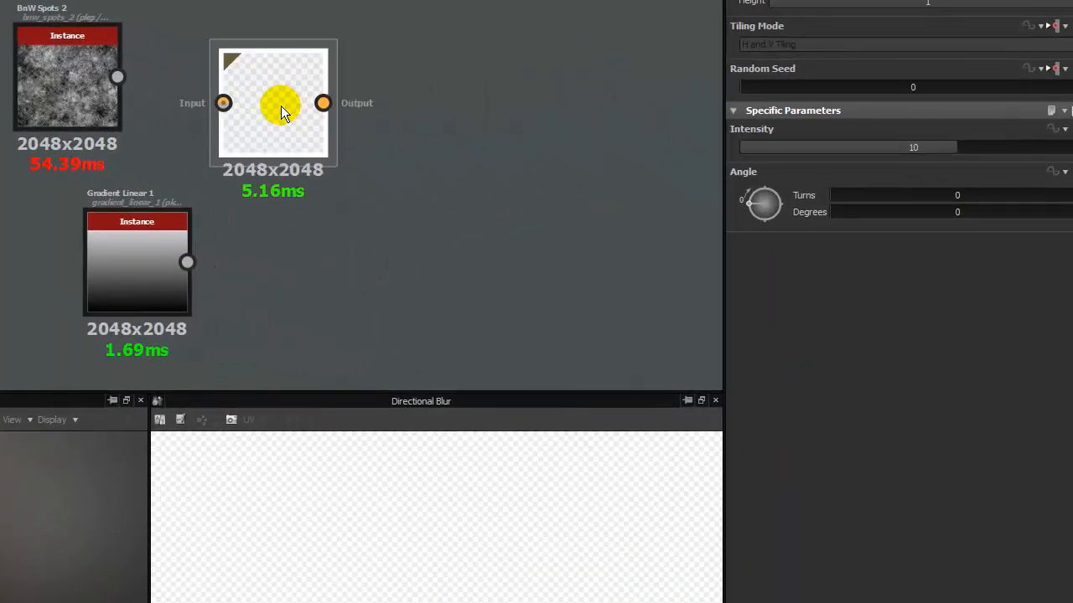
Connect the BnW Spots 2 output to the Directional Blur's input.
drag(281, 106, 329, 116)
drag(118, 77, 344, 134)
drag(142, 267, 308, 149)
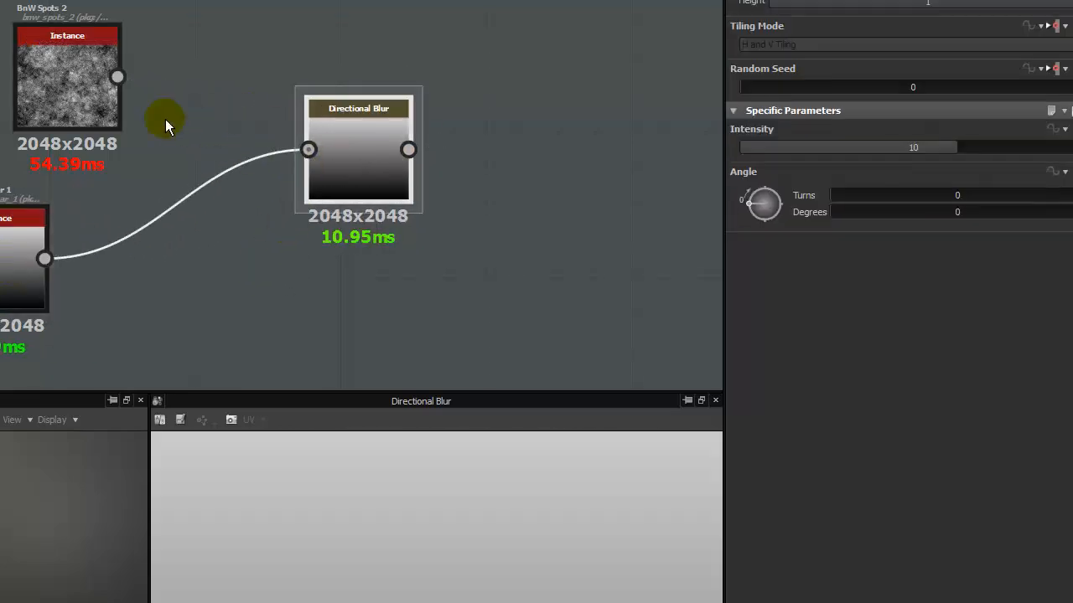
drag(118, 77, 308, 149)
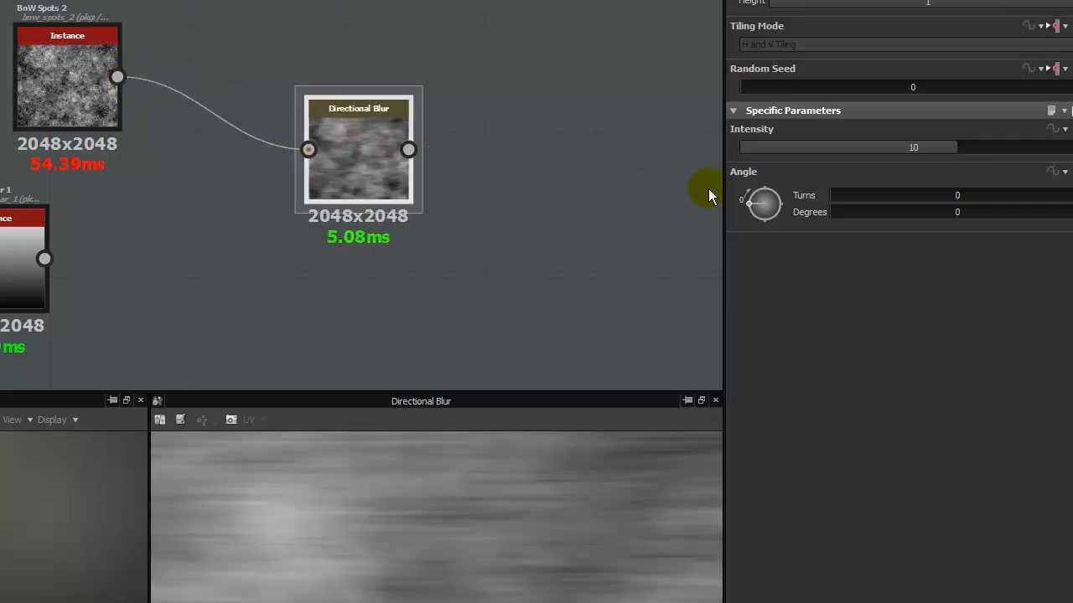
Set the Directional Blur's angle to 90 degrees.
double_click(959, 212)
text(30)
key(Return)
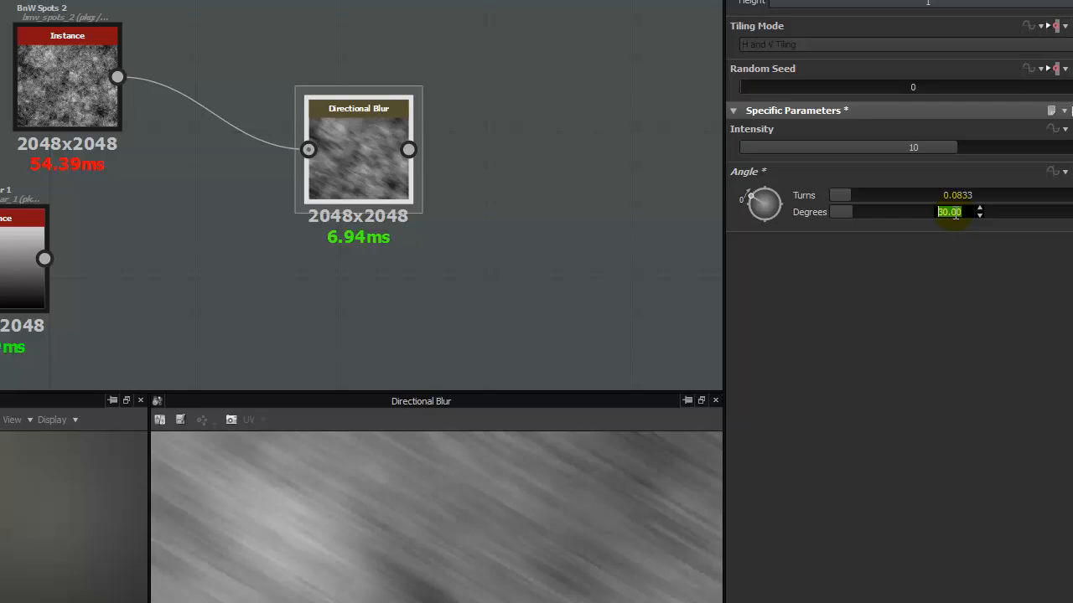
text(90)
key(Return)
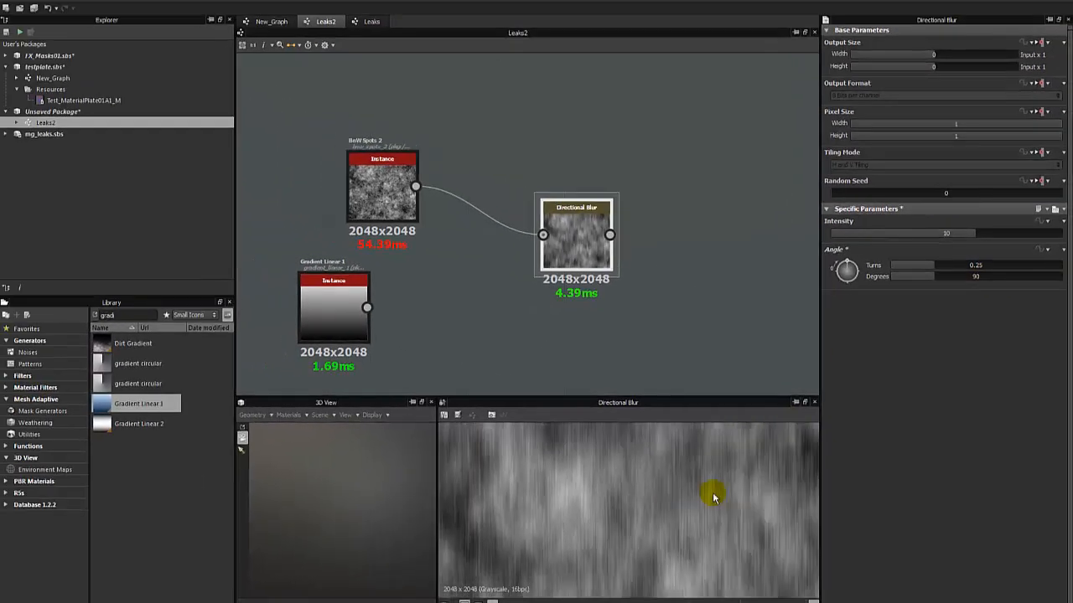
Try several Directional Blur intensities in the enlarged 2D preview, ending at about 7.9.
drag(973, 241, 1034, 240)
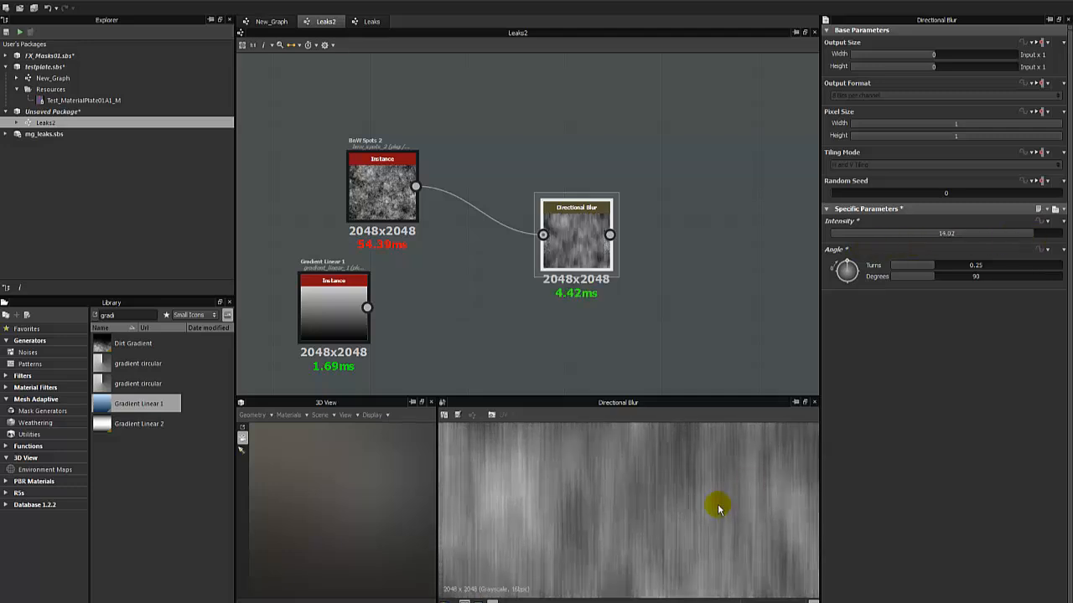
scroll(711, 498, down, 3)
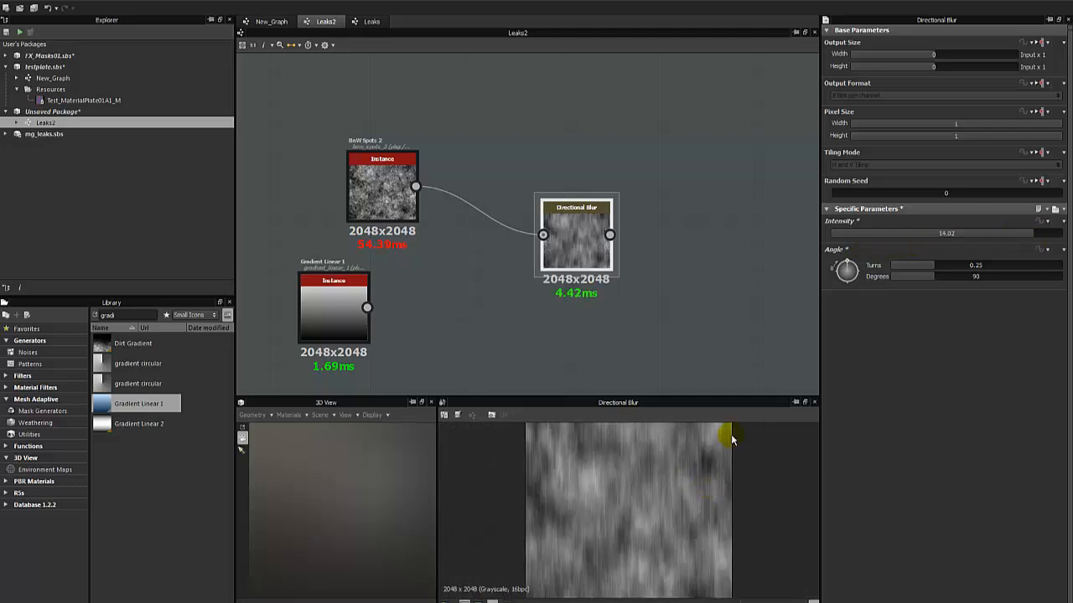
click(1049, 235)
drag(1049, 241, 1033, 248)
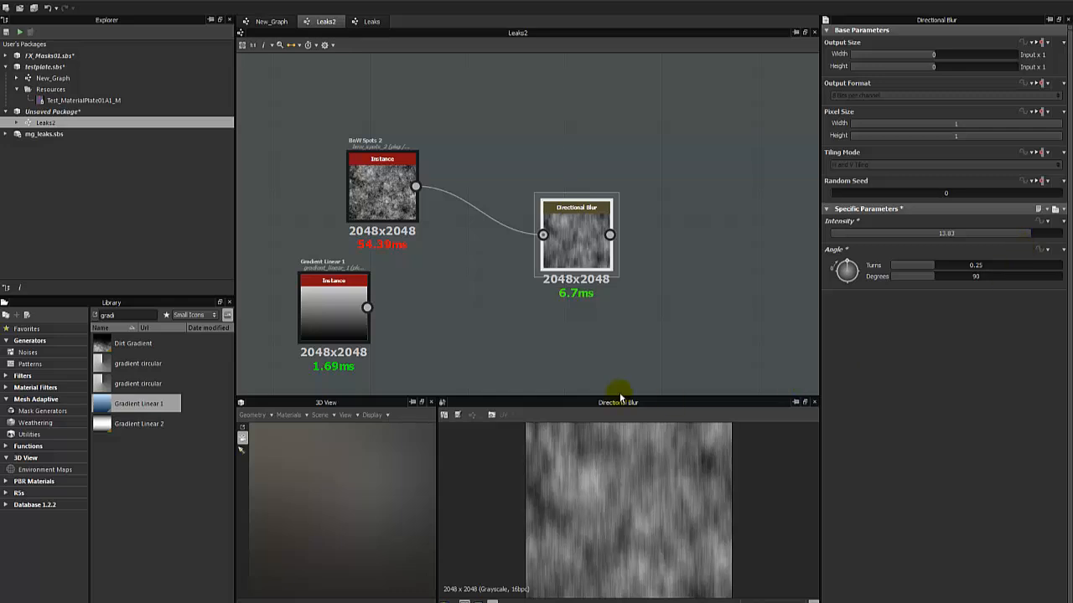
drag(621, 394, 626, 248)
scroll(623, 402, up, 5)
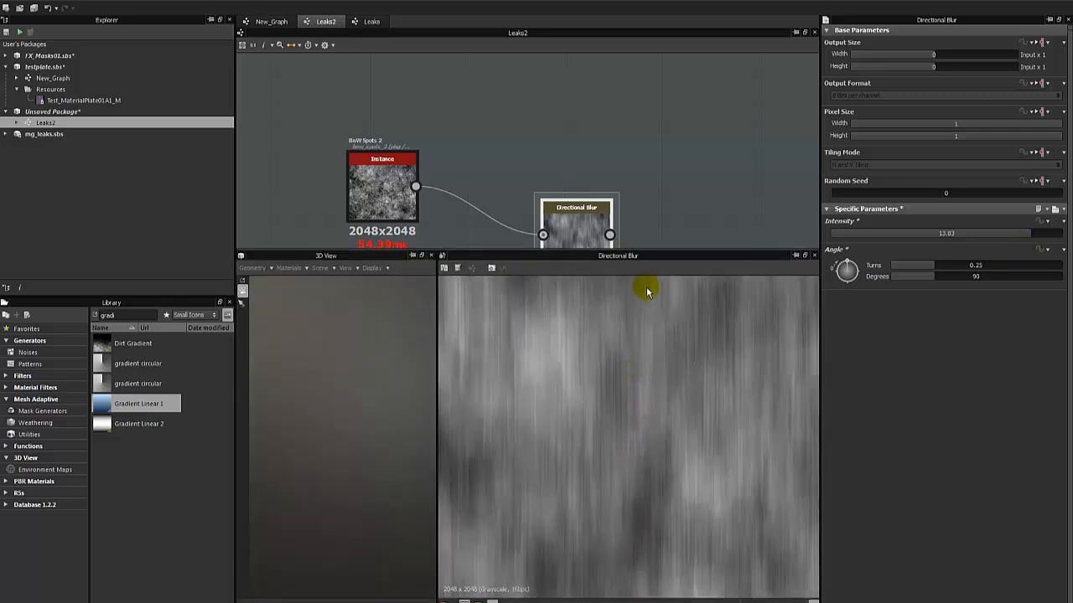
drag(1018, 234, 958, 235)
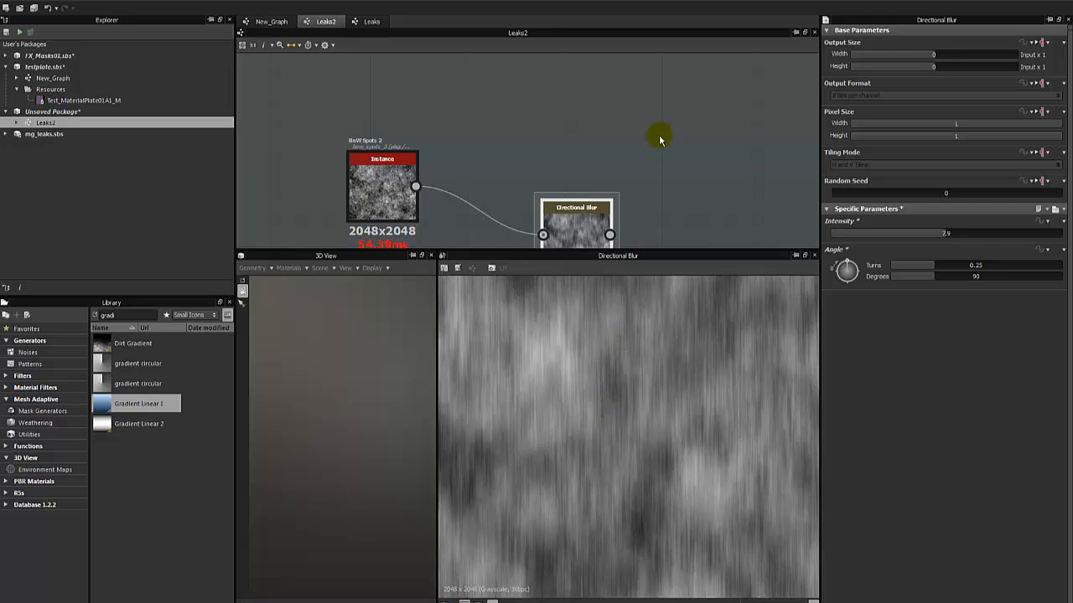
Add a Directional Warp node below the Directional Blur, feeding BnW Spots 2 into its main input and Gradient Linear 1 into its intensity input.
scroll(646, 100, down, 2)
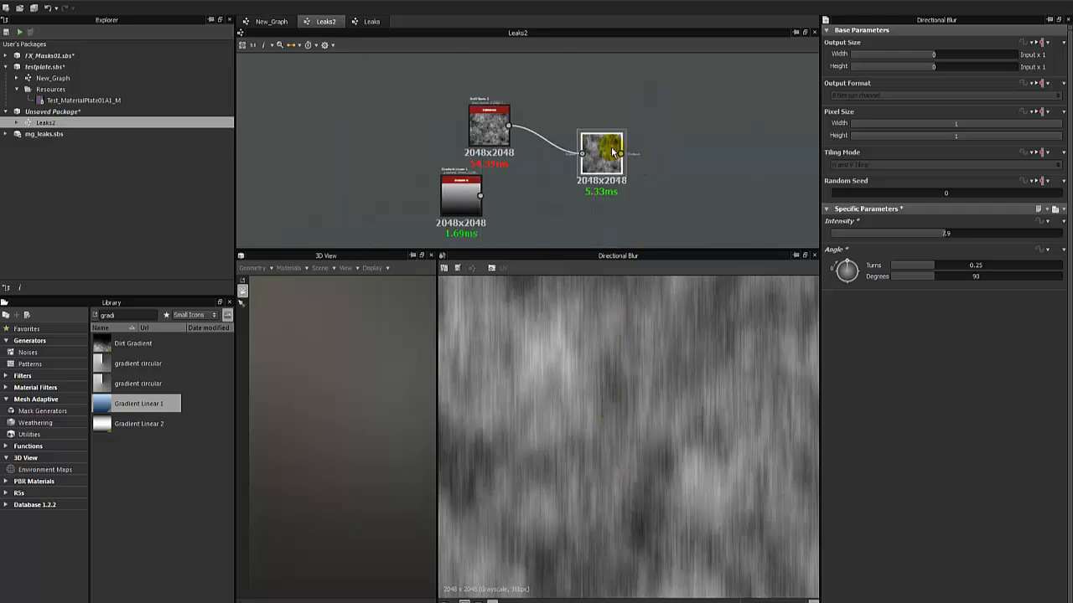
right_click(678, 136)
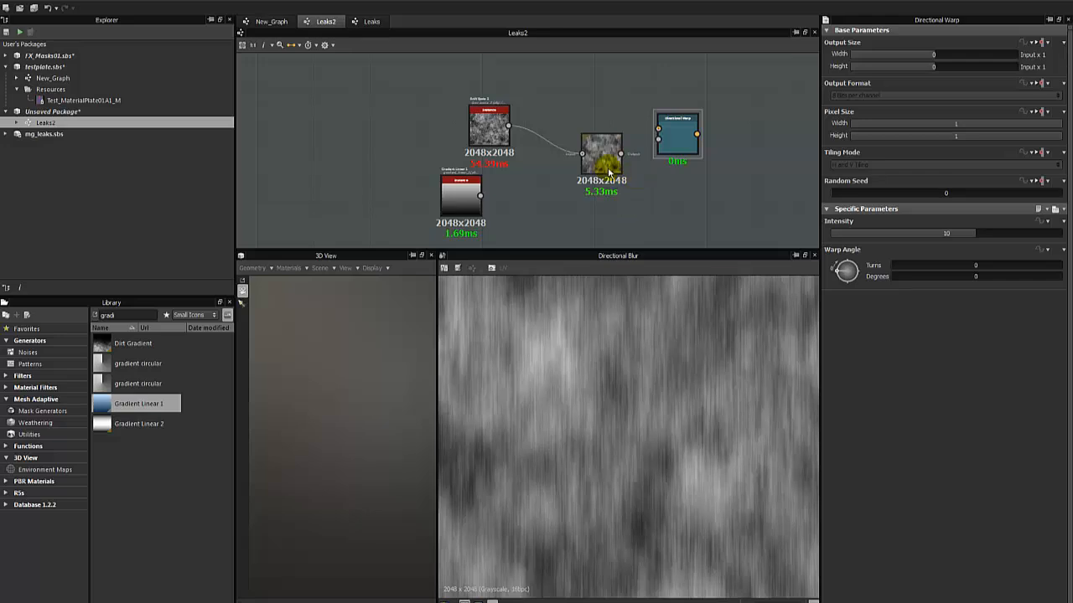
drag(604, 155, 612, 101)
click(671, 151)
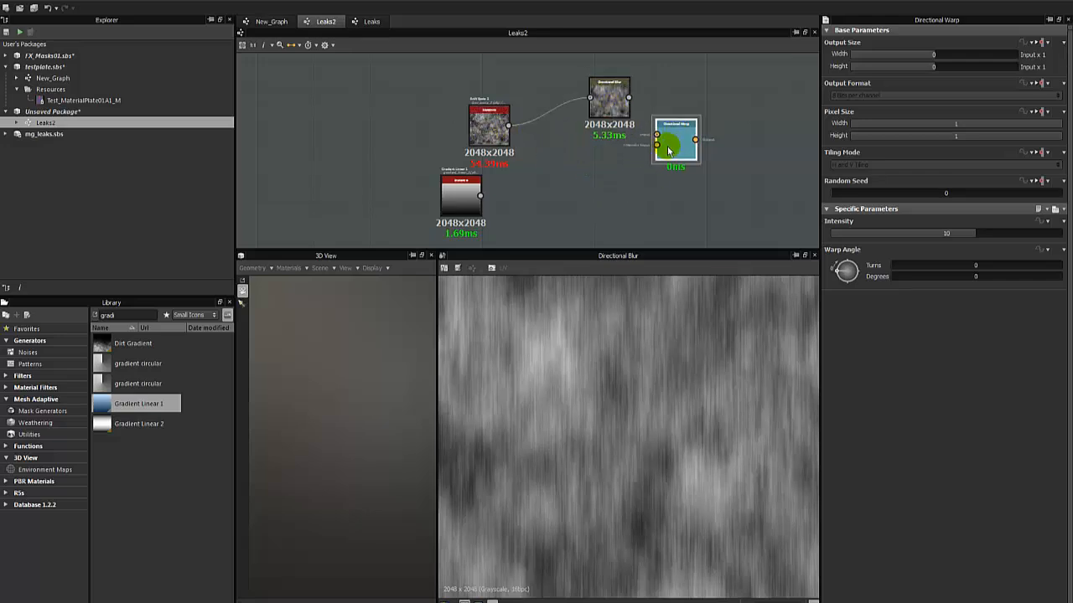
drag(673, 144, 454, 92)
scroll(558, 157, up, 3)
double_click(558, 157)
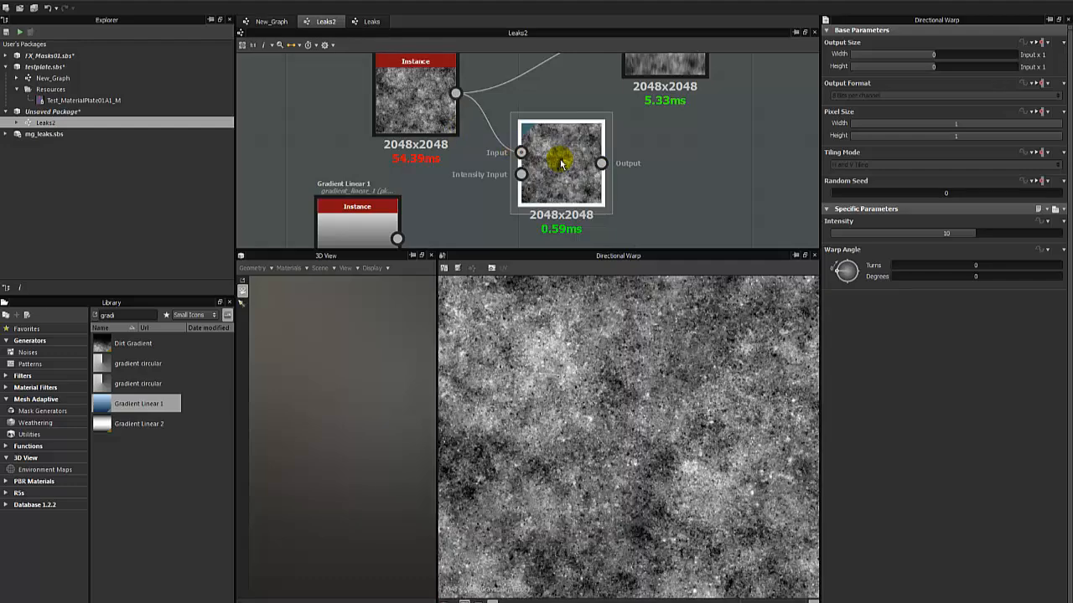
scroll(560, 163, down, 3)
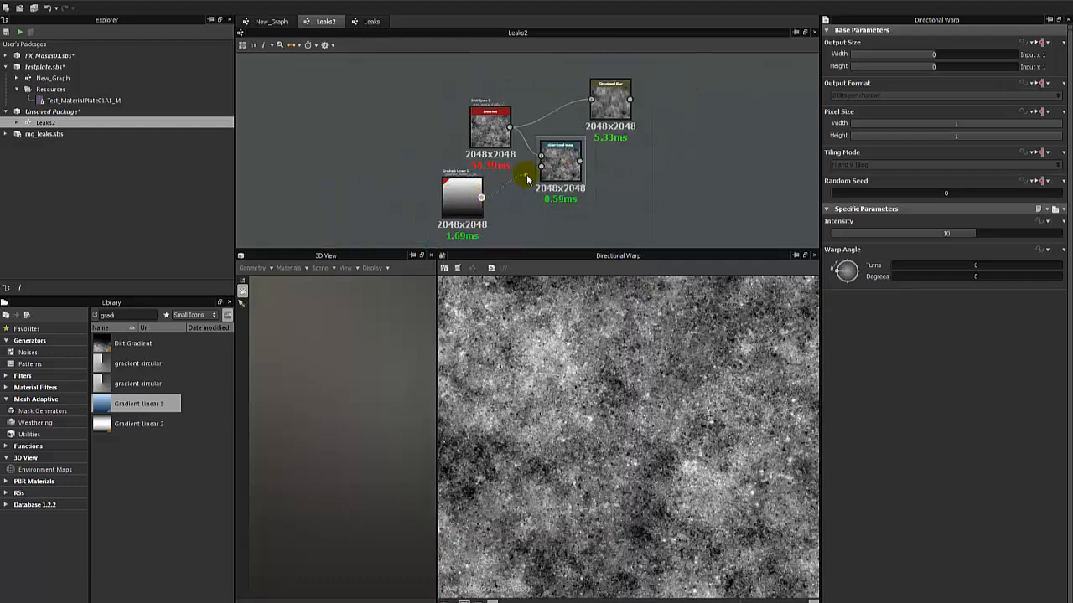
drag(541, 172, 541, 167)
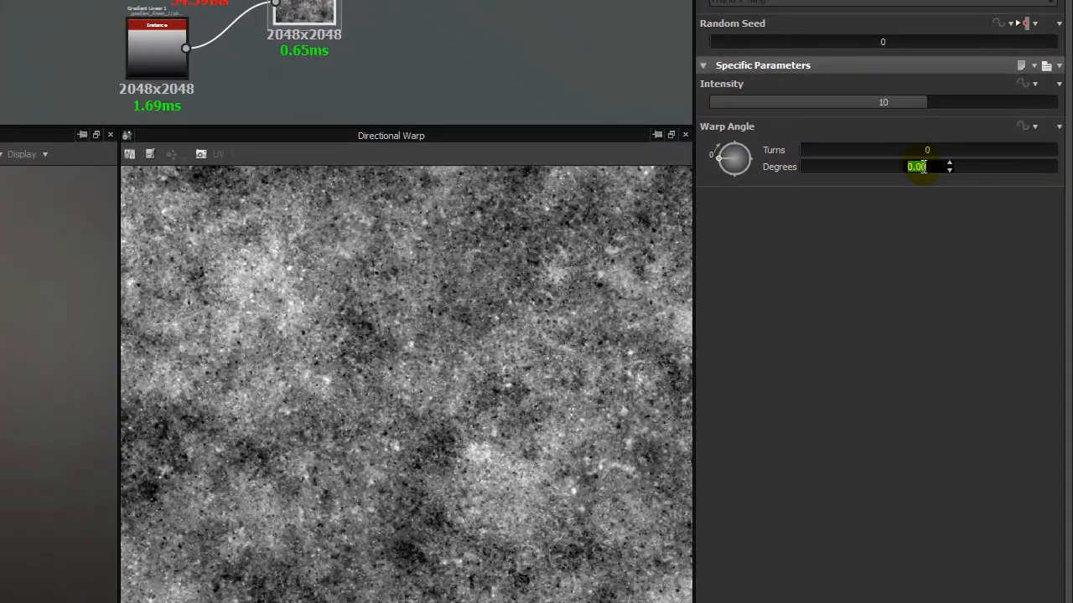
Set the new Directional Warp's warp angle to 90 degrees and its intensity to 0.31.
key(Return)
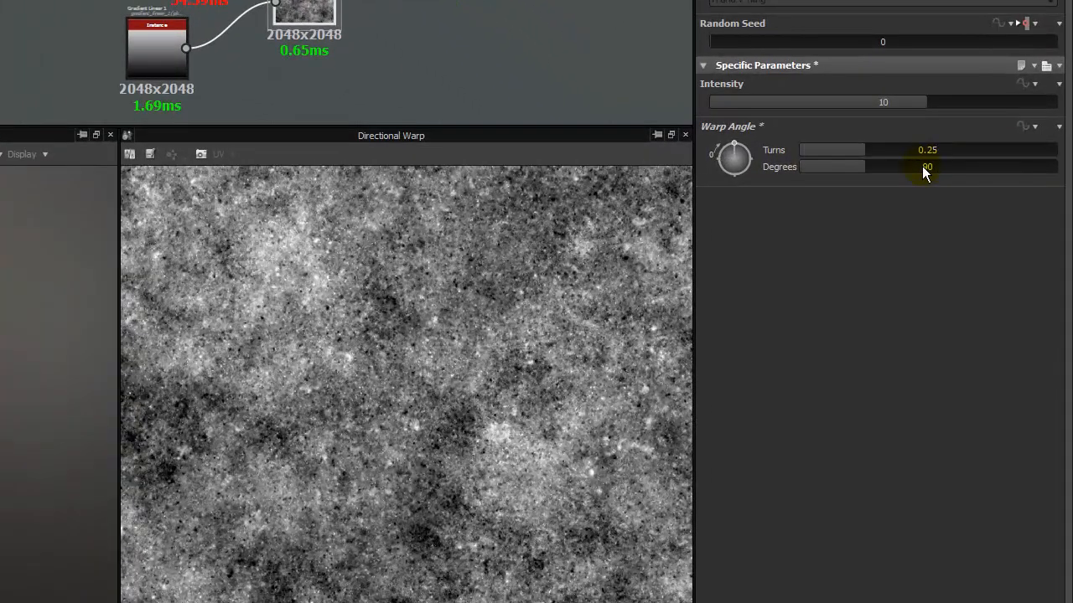
drag(914, 109, 833, 112)
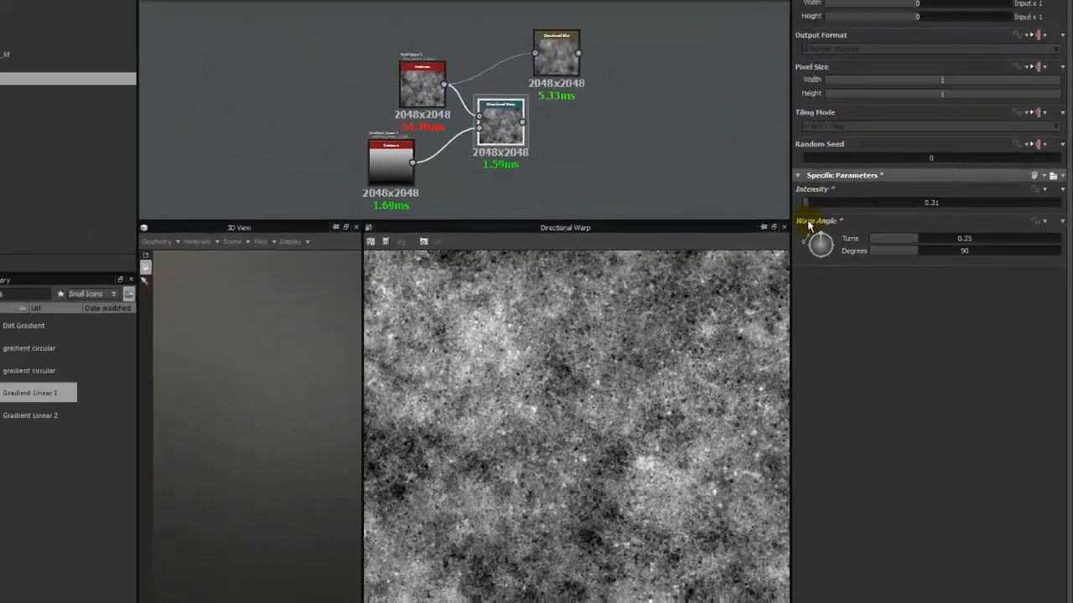
Delete the Directional Blur node and arrange the BnW Spots 2, Gradient Linear 1 and Directional Warp nodes compactly below the brick chain.
scroll(557, 126, down, 2)
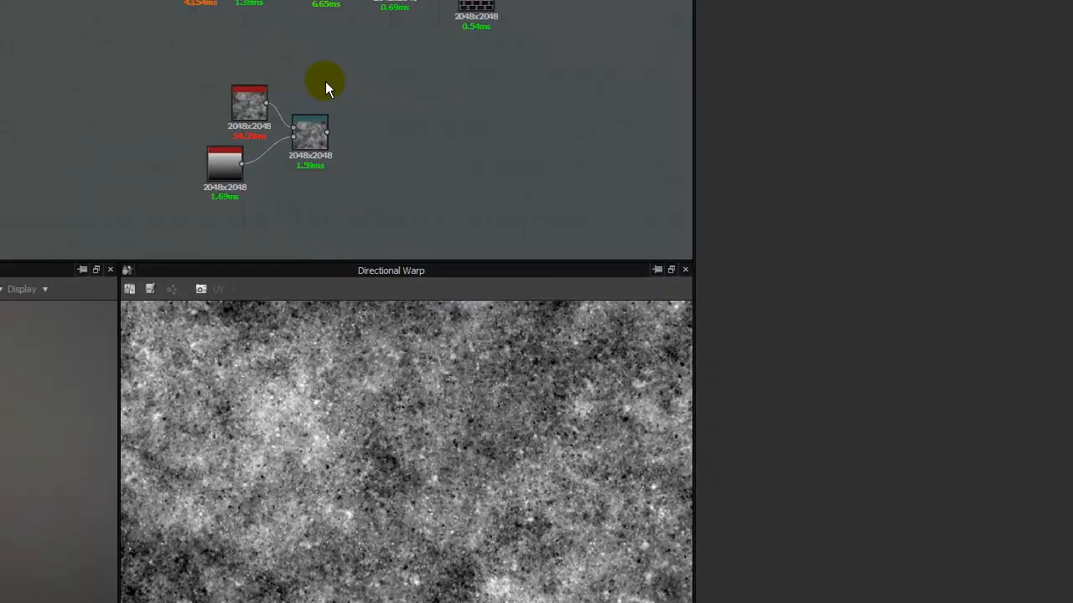
drag(268, 243, 318, 228)
drag(307, 142, 459, 148)
click(539, 105)
middle_drag(539, 109, 354, 151)
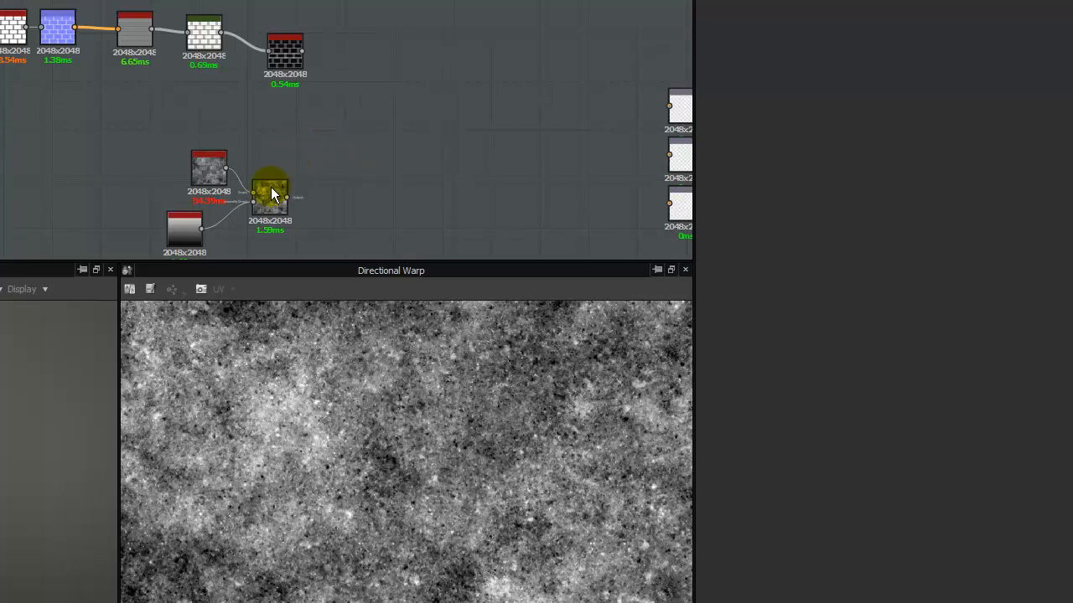
drag(271, 189, 181, 173)
click(115, 154)
drag(116, 153, 275, 251)
drag(271, 191, 189, 142)
Add a Levels node connected to the output of the Directional Warp.
click(258, 158)
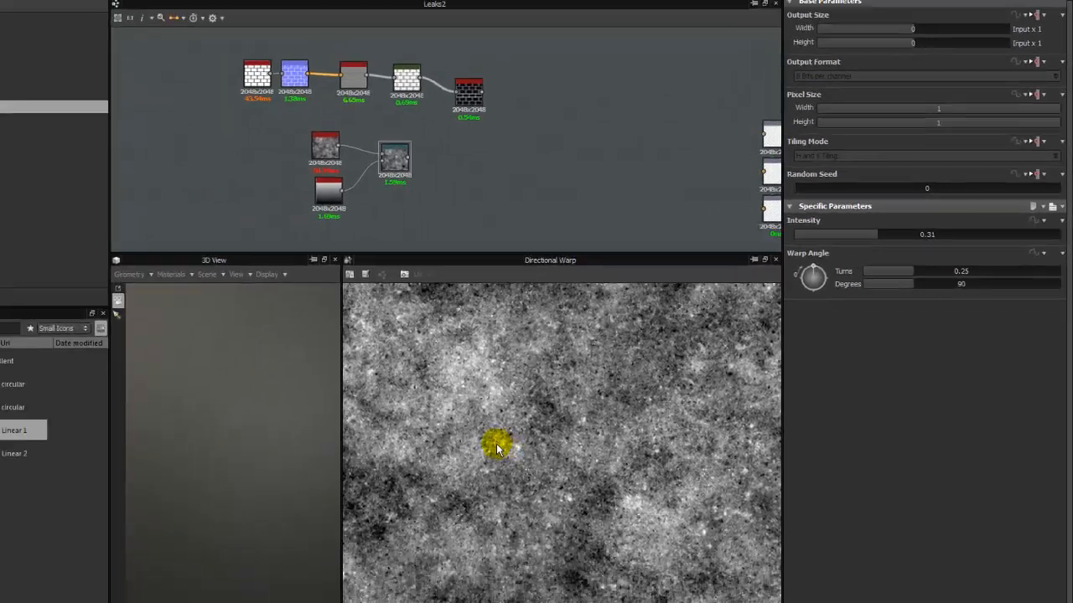
scroll(210, 179, up, 2)
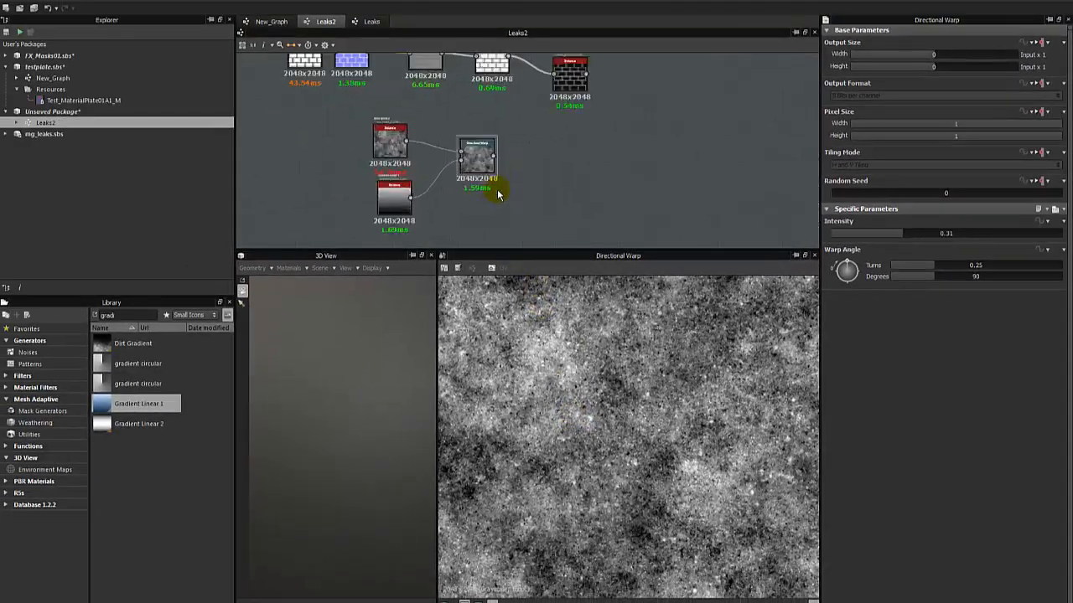
right_click(466, 149)
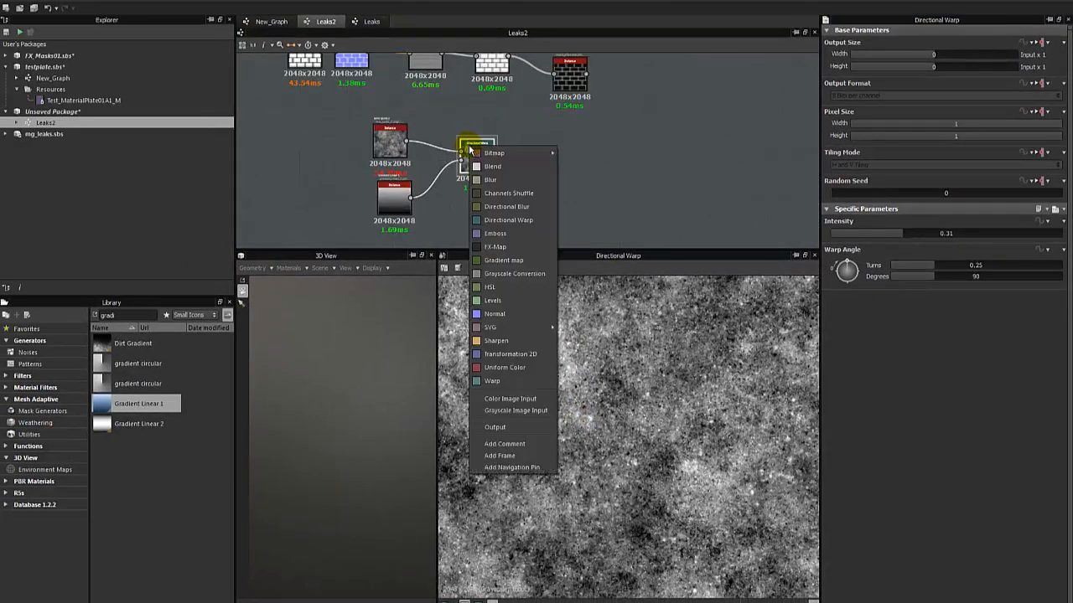
click(568, 111)
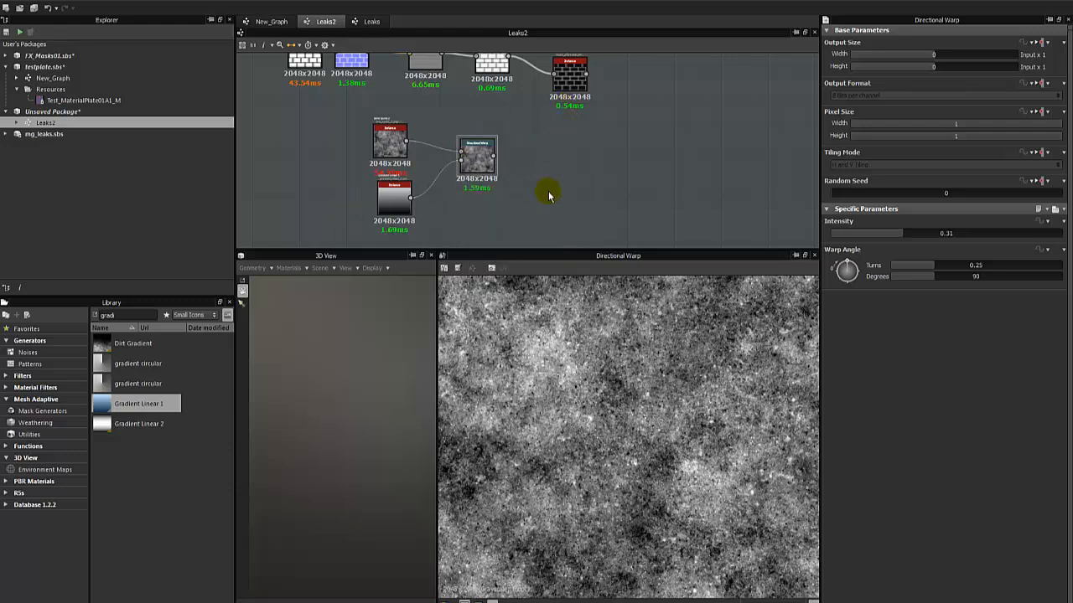
right_click(480, 164)
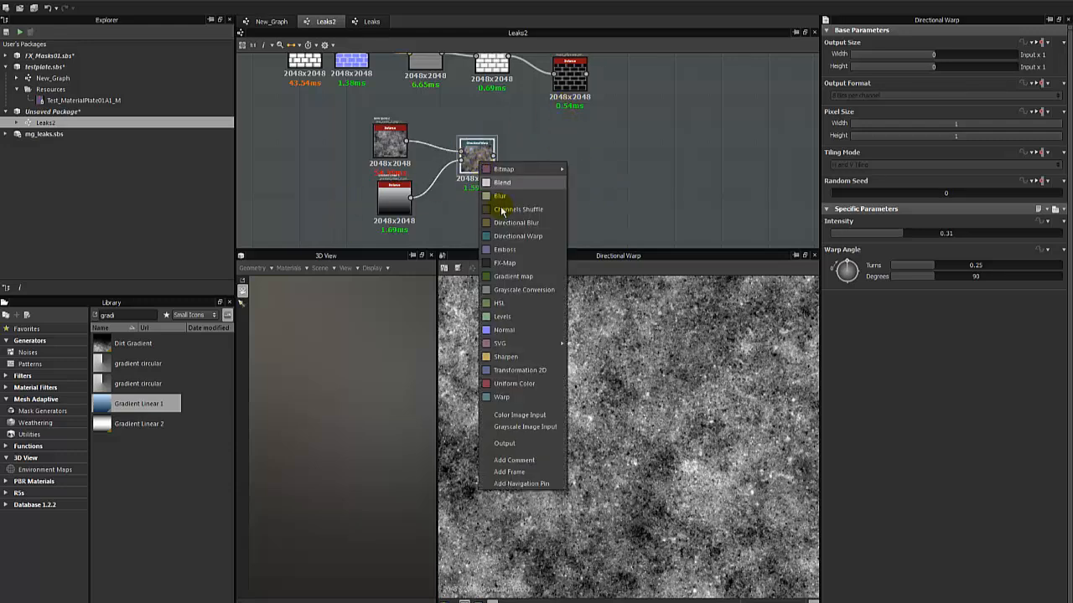
click(501, 316)
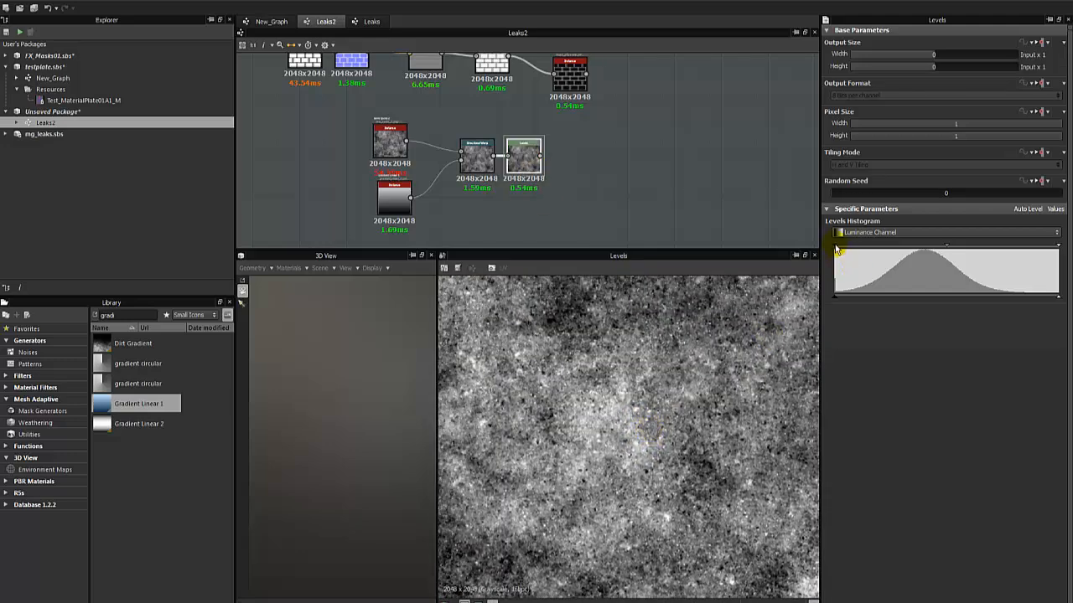
Raise the Levels black point to the histogram peak and slightly lower the white point to darken the warped spots.
drag(836, 249, 916, 253)
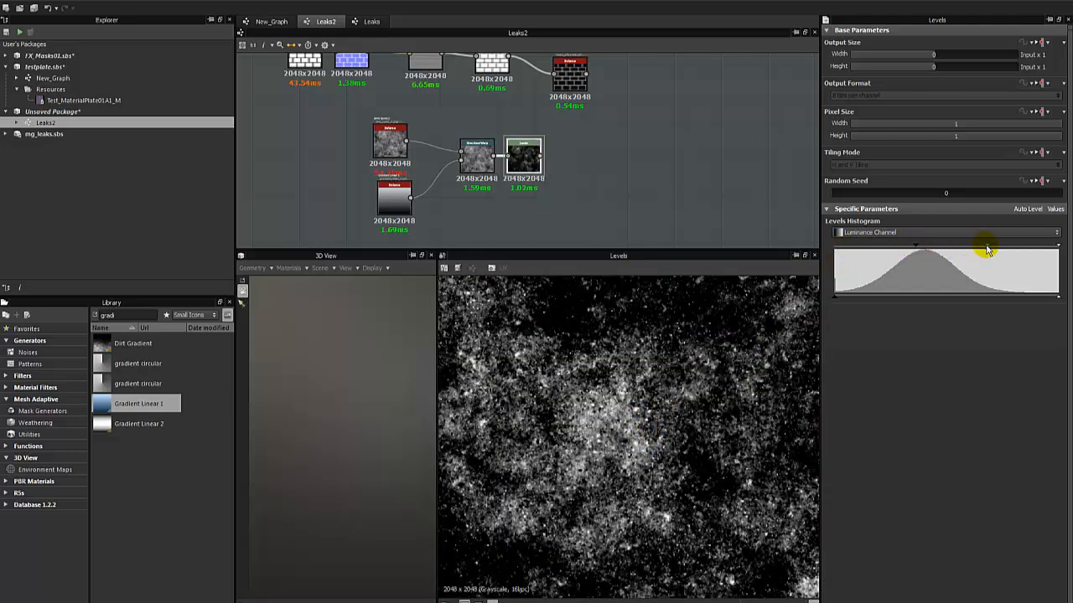
mouse_move(987, 249)
mouse_down()
mouse_move(958, 247)
mouse_move(989, 254)
mouse_up()
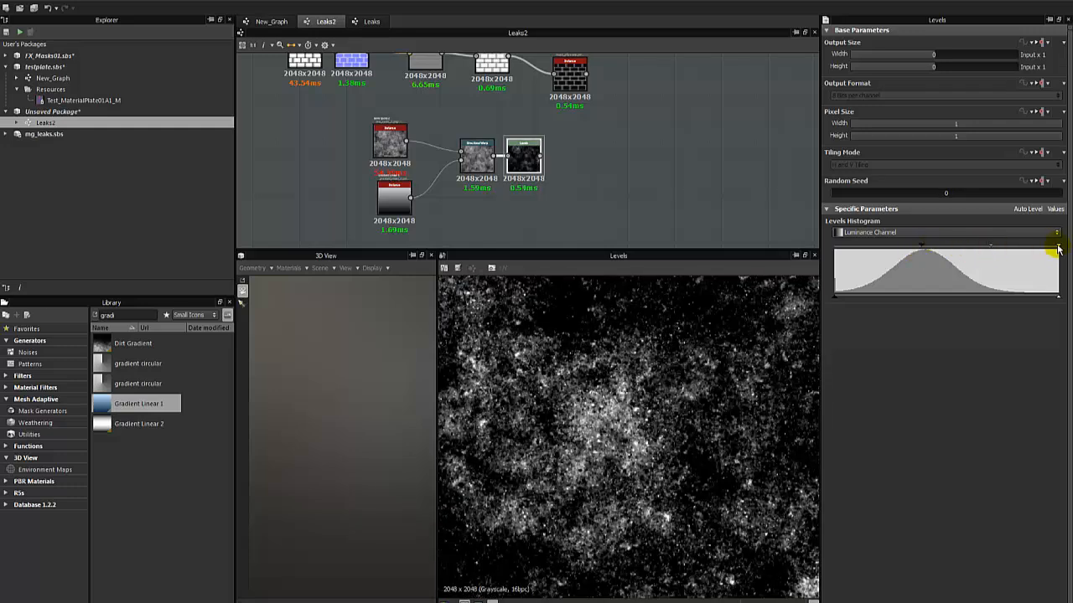
drag(1059, 249, 1044, 250)
scroll(606, 383, down, 2)
scroll(606, 383, up, 2)
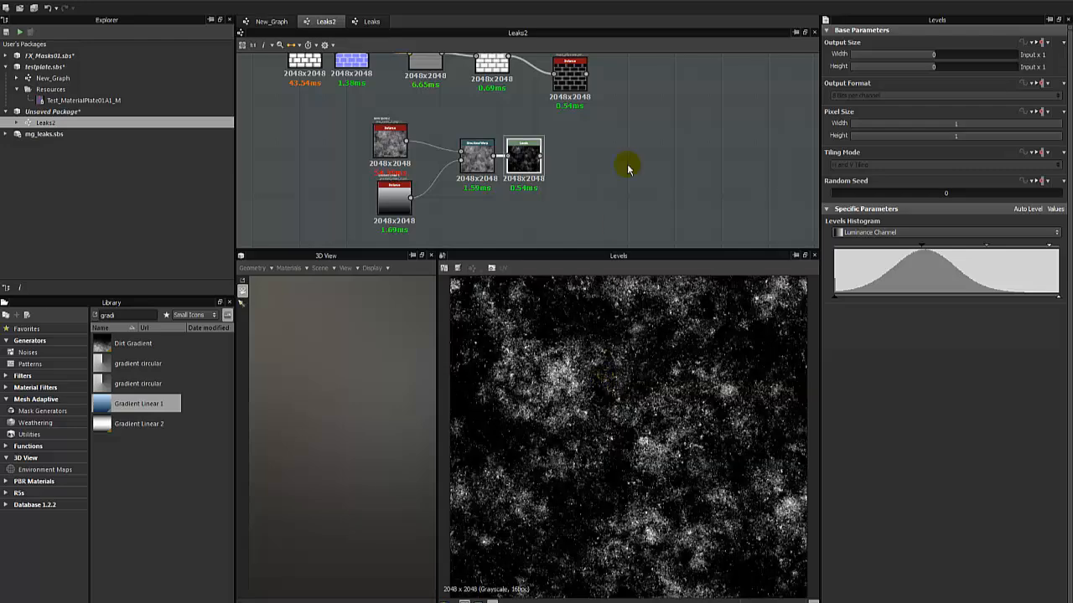
Add a Blend node with the inverted brick joints as foreground and the Levels output as background, and preview it.
scroll(586, 175, up, 2)
right_click(557, 182)
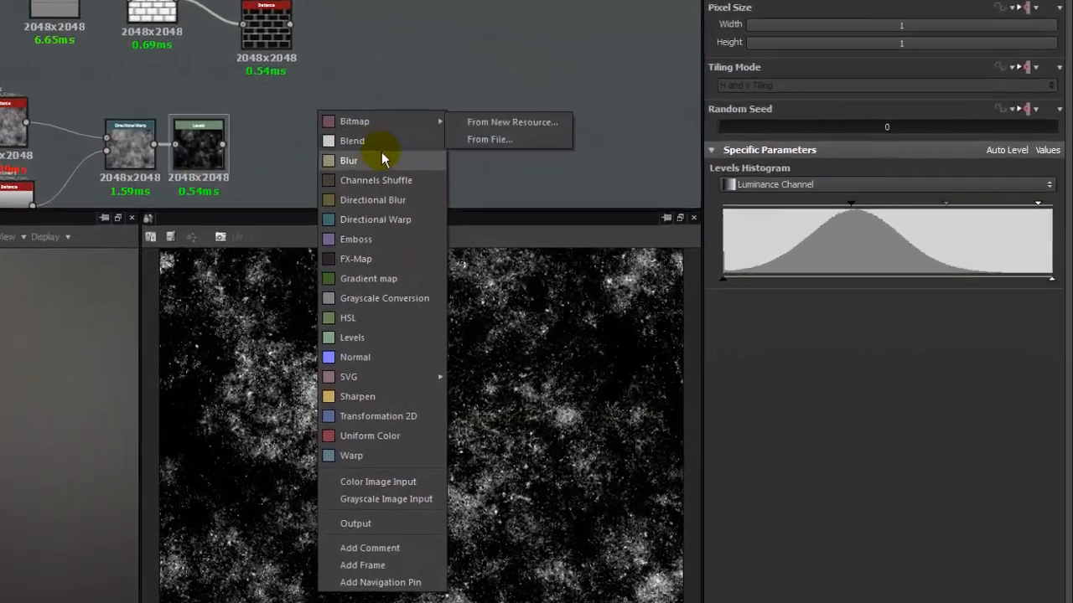
click(580, 202)
drag(326, 113, 394, 121)
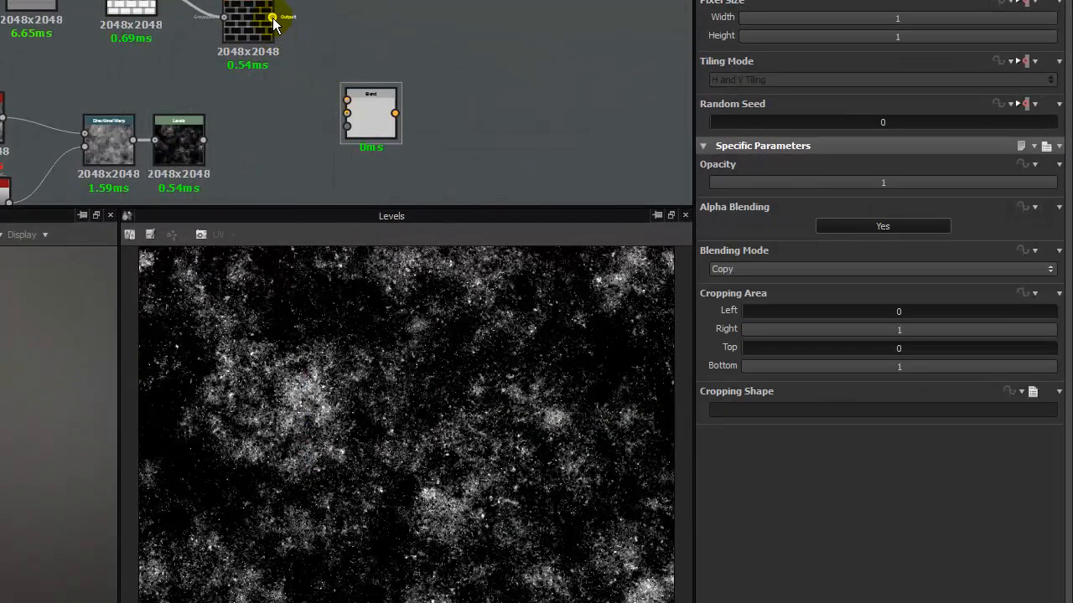
drag(322, 86, 346, 100)
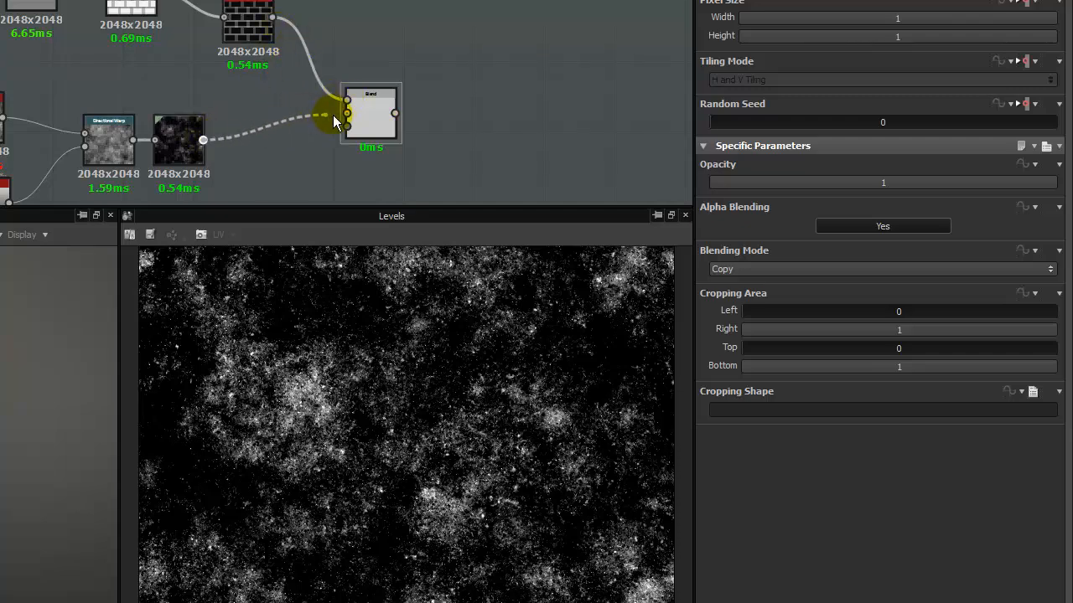
drag(333, 122, 347, 113)
double_click(361, 120)
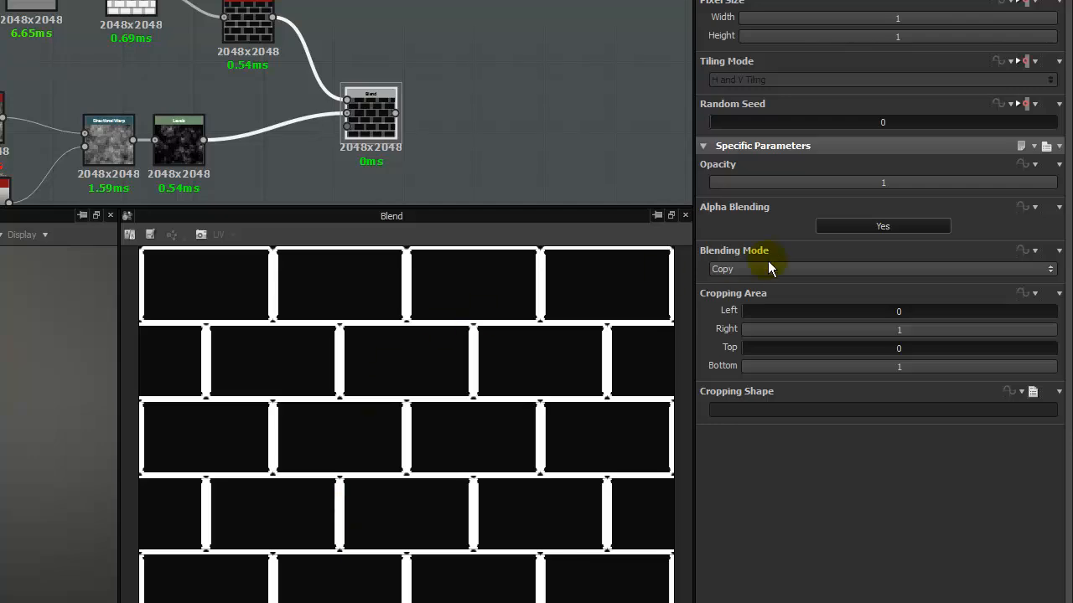
Try the Subtract, Multiply and Add (Linear Dodge) blending modes on the Blend node.
click(768, 269)
click(751, 304)
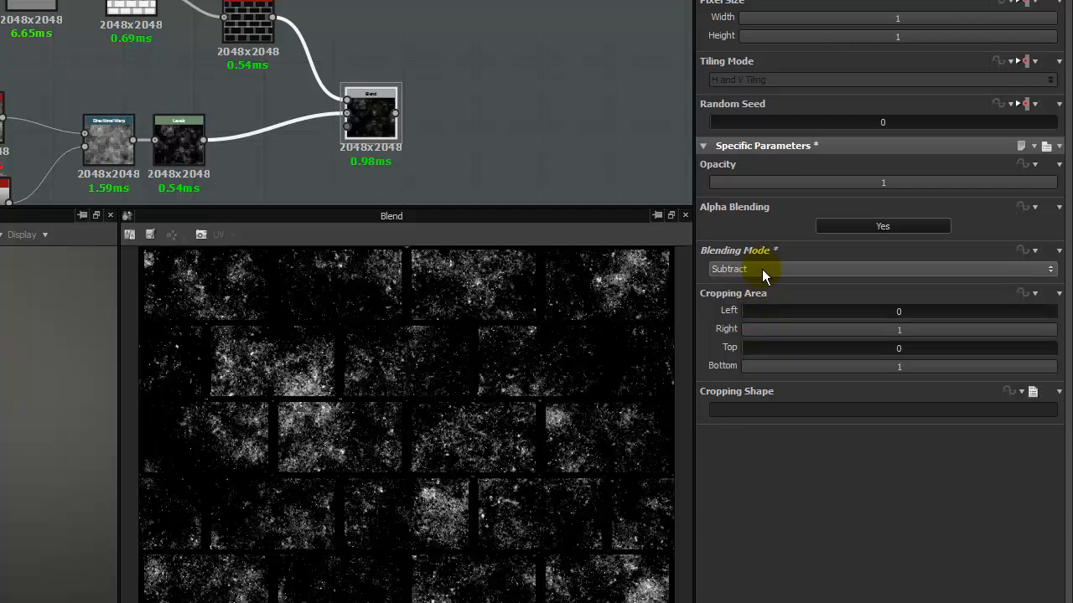
click(762, 269)
click(745, 316)
click(745, 269)
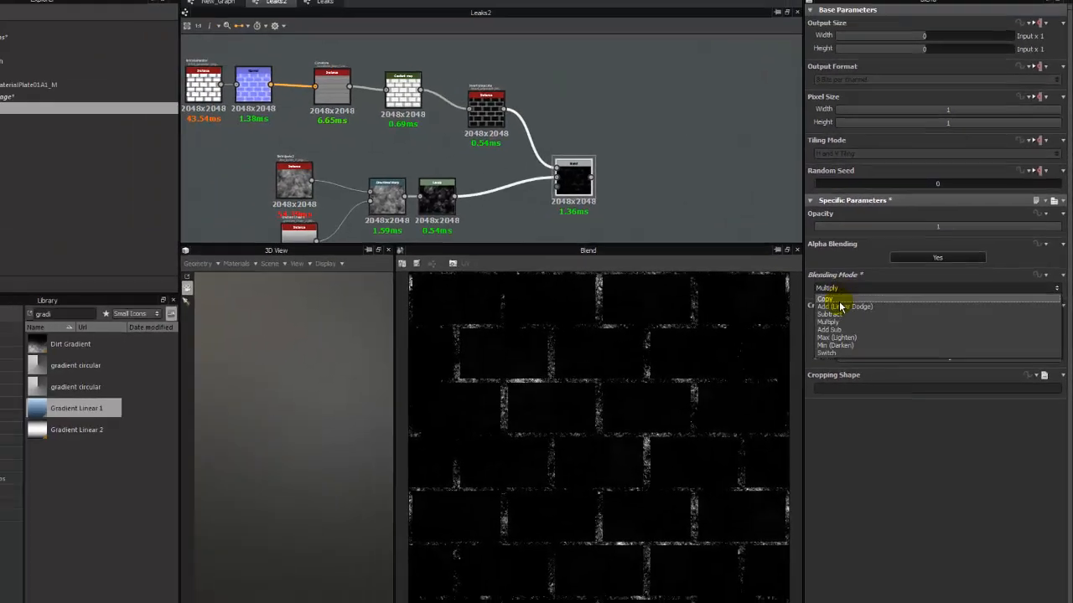
click(841, 307)
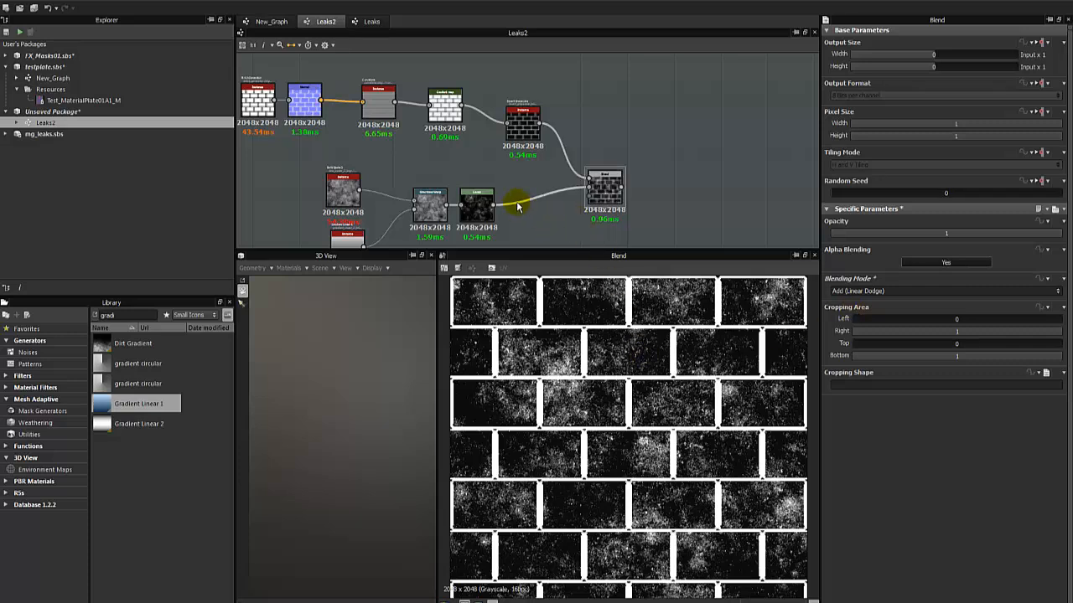
Swap the Blend inputs so Levels is the foreground and the brick joints the background, and set the blending mode to Subtract.
drag(590, 189, 491, 216)
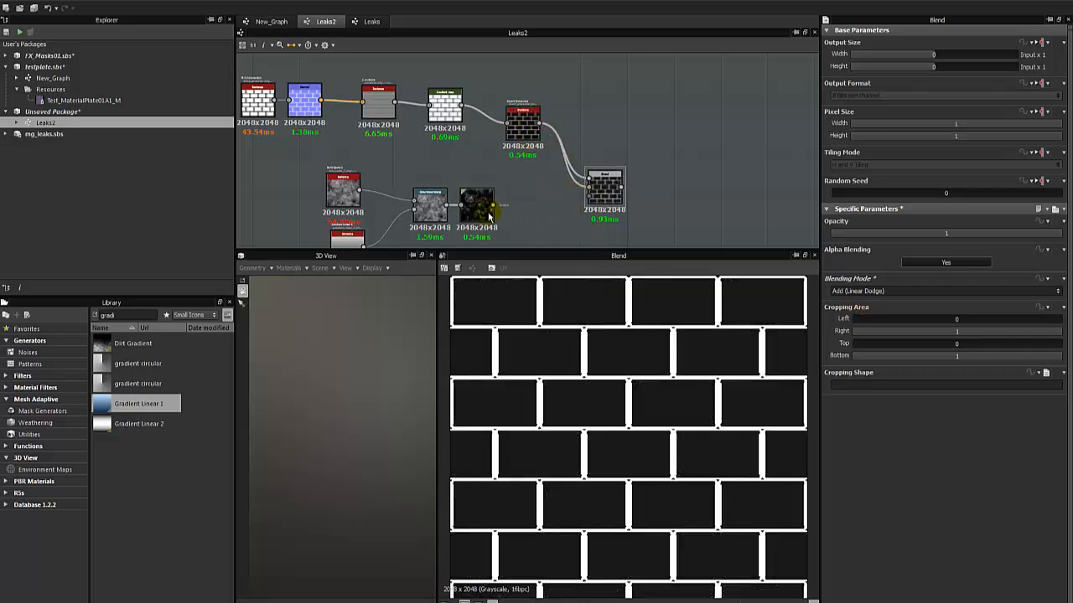
drag(581, 178, 593, 185)
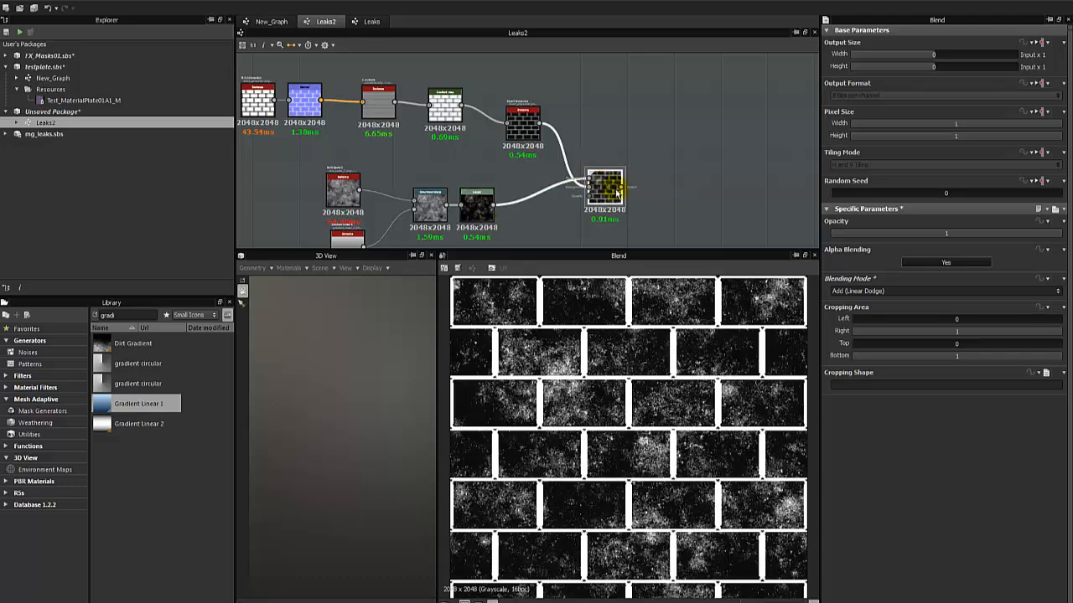
click(890, 291)
click(859, 316)
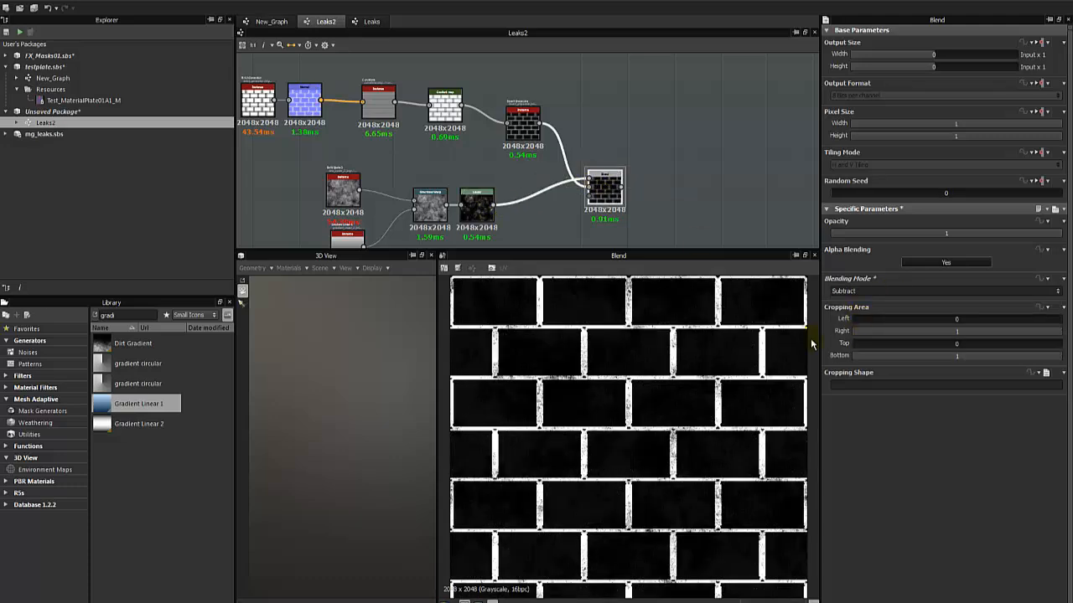
scroll(656, 361, up, 3)
middle_drag(648, 344, 736, 355)
middle_drag(557, 423, 623, 382)
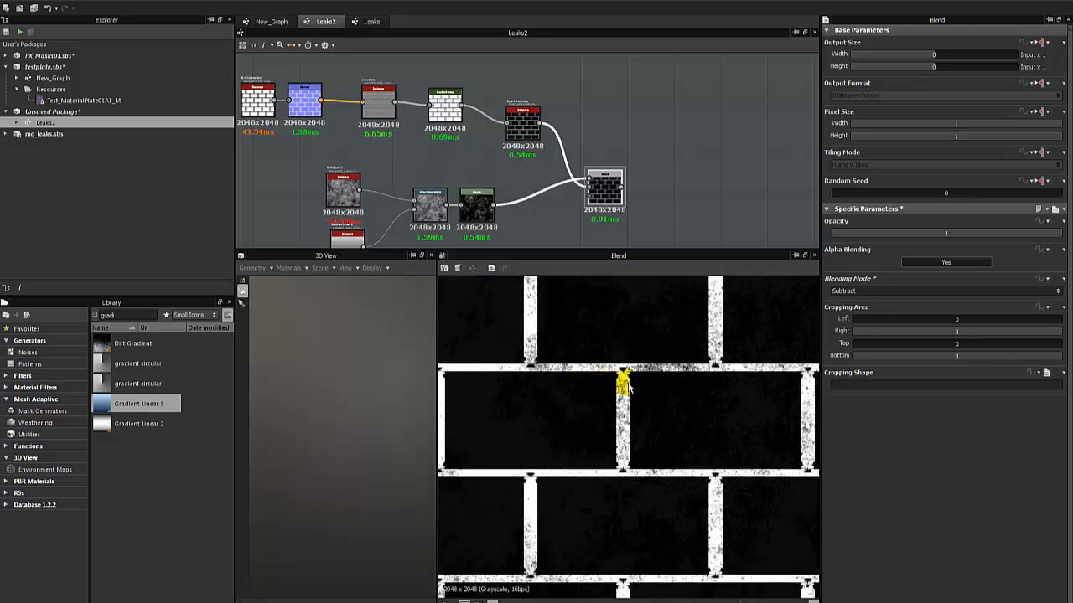
scroll(624, 381, up, 3)
scroll(621, 381, down, 3)
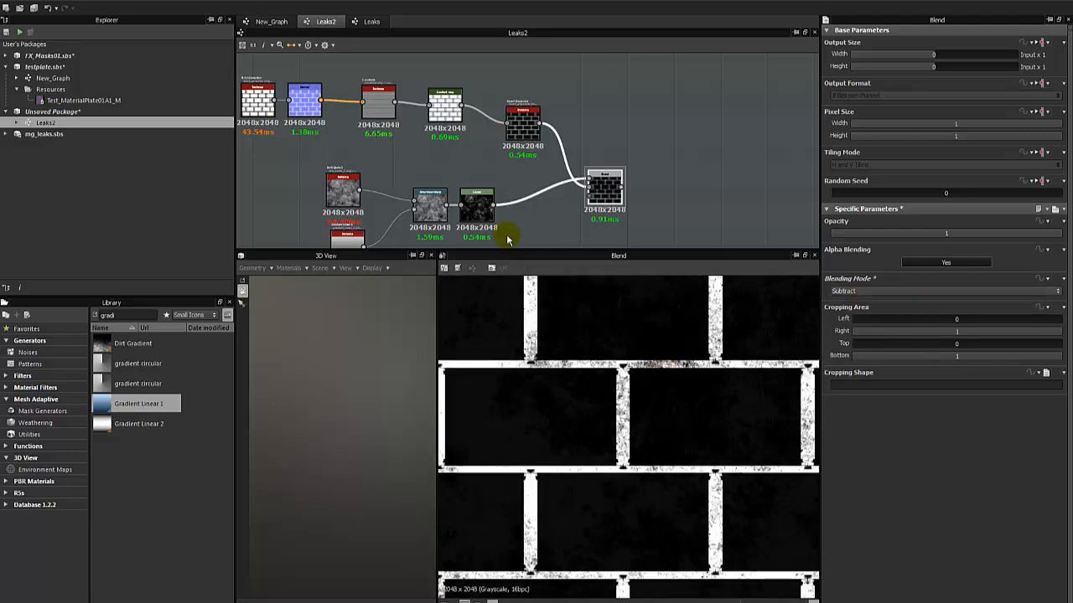
With the Blend previewed, raise the Levels black point past the histogram peak and bring the white point close to it.
double_click(478, 209)
double_click(591, 191)
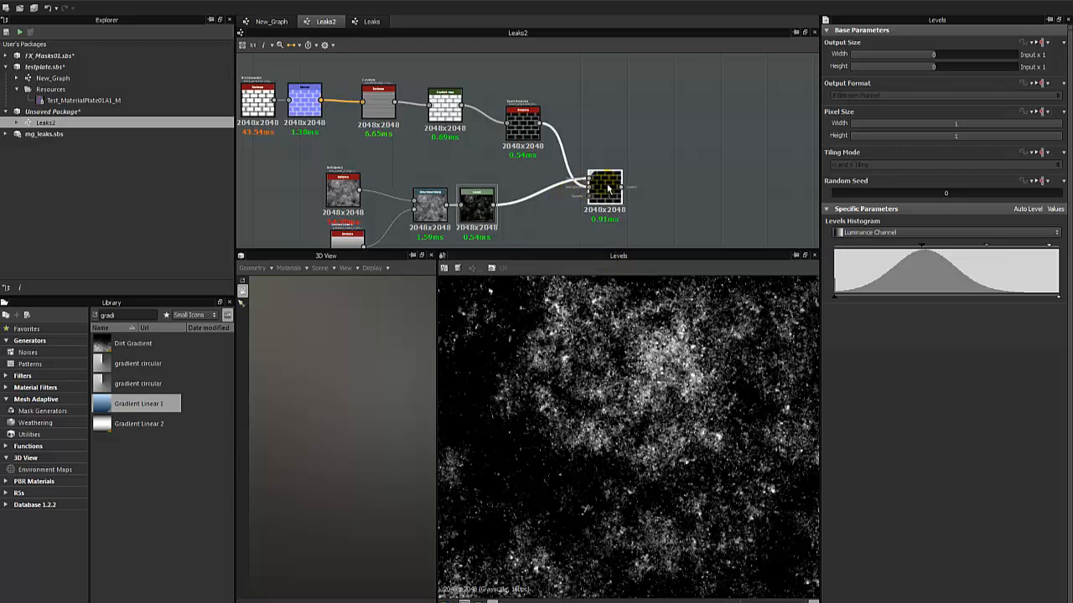
click(479, 209)
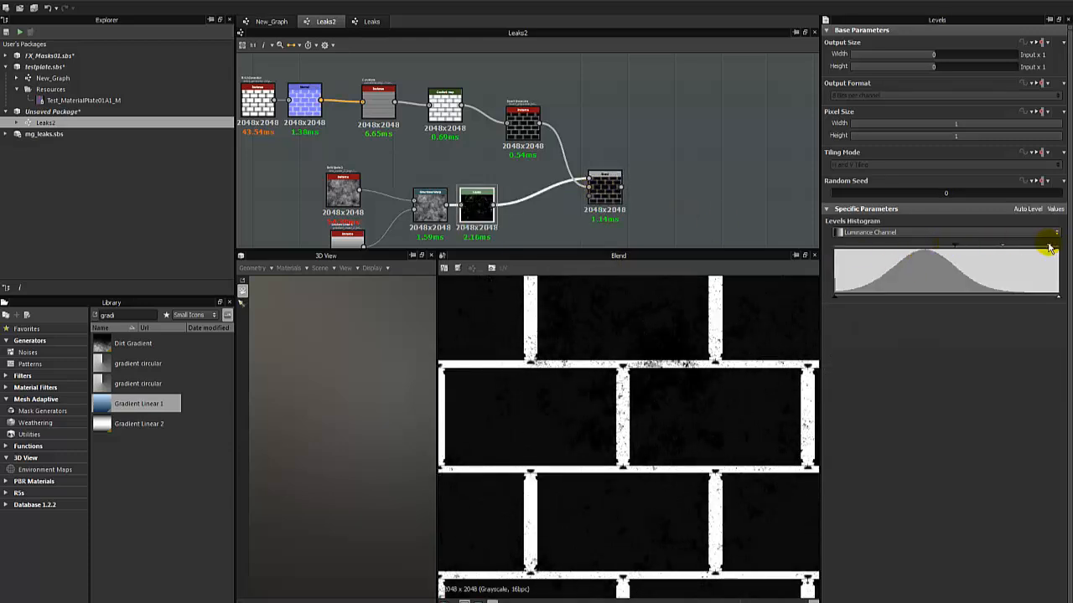
drag(1050, 249, 974, 254)
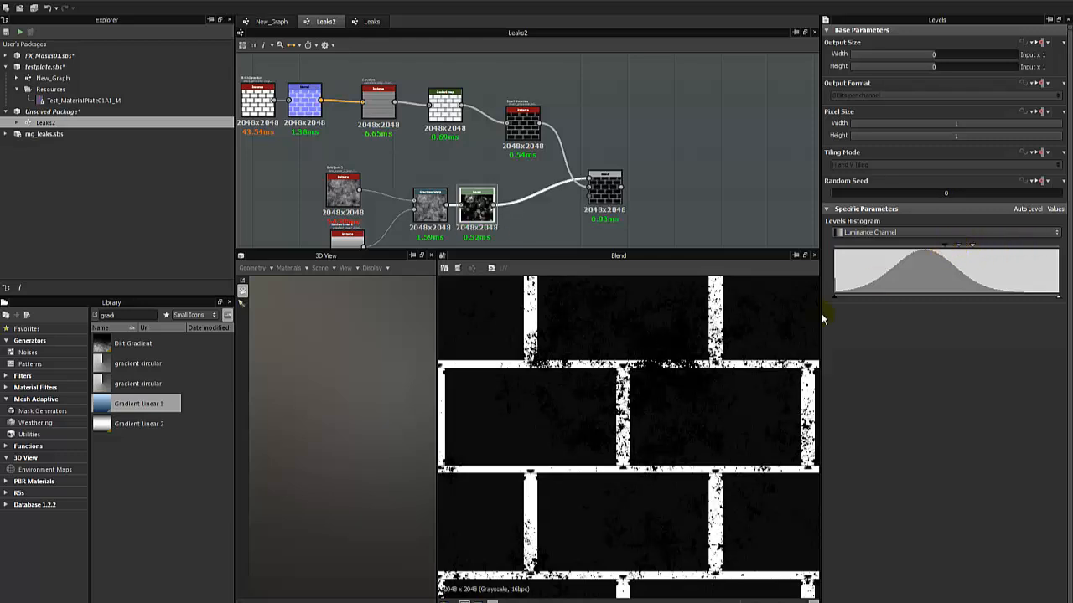
scroll(627, 383, down, 3)
scroll(636, 388, up, 2)
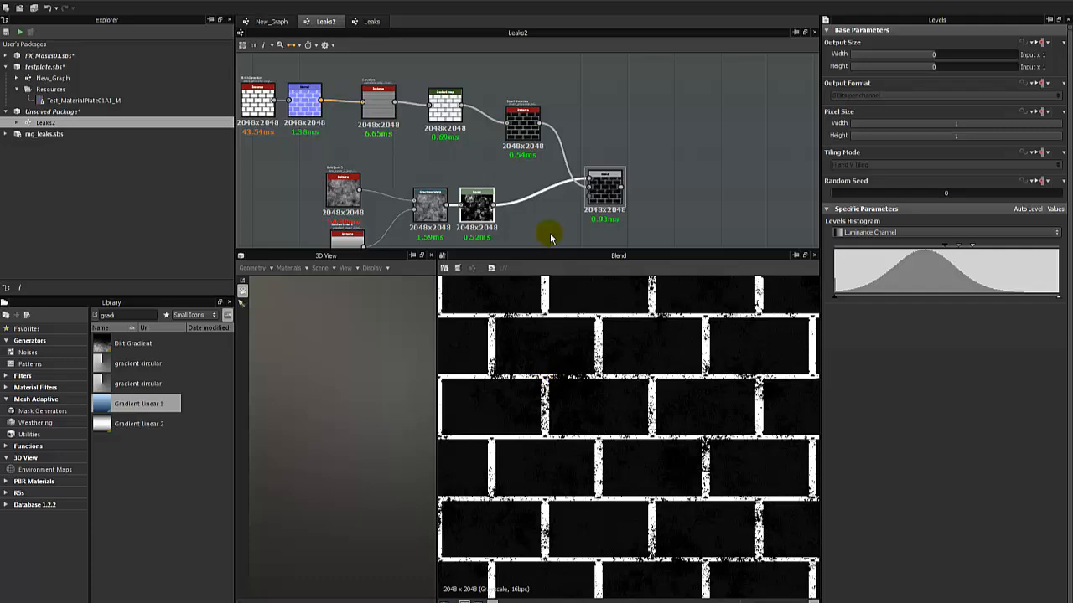
Set the Levels black point left of the histogram peak and the white point just right of it, and preview the Blend.
double_click(429, 209)
double_click(474, 211)
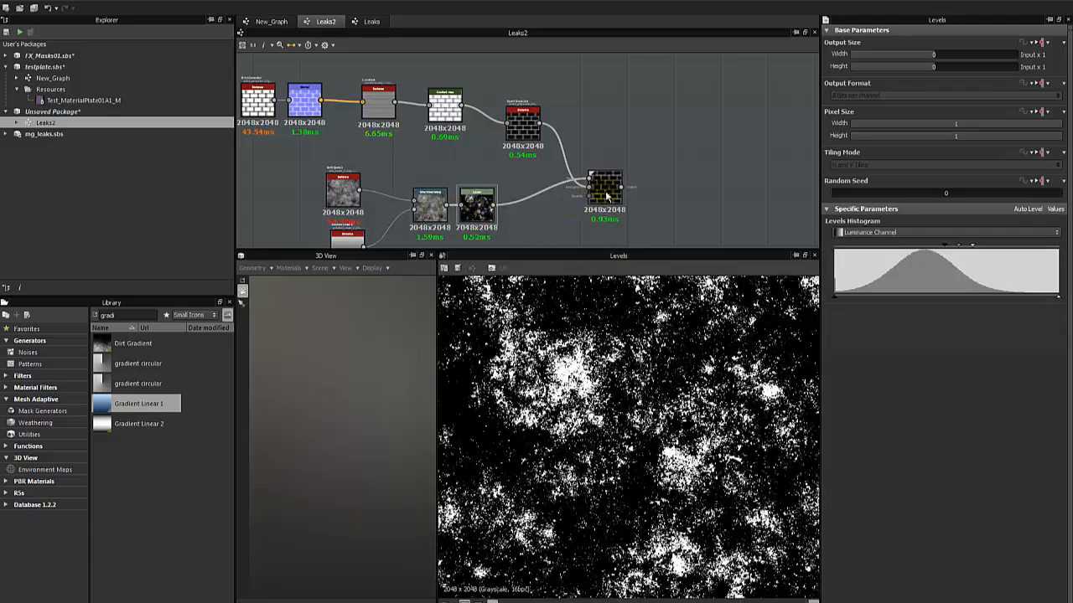
double_click(605, 196)
double_click(476, 205)
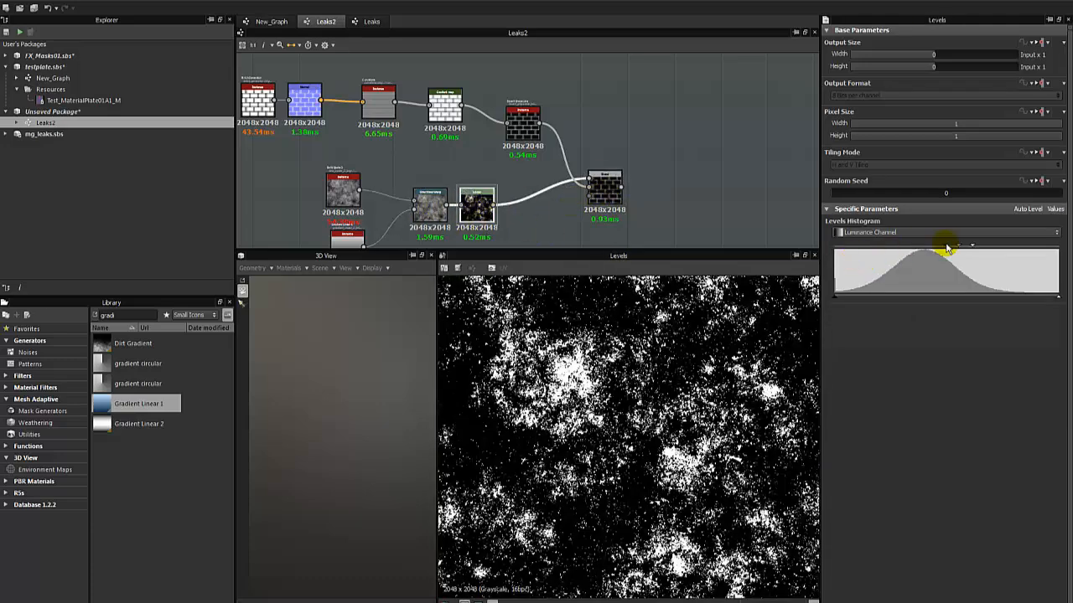
mouse_move(943, 251)
mouse_down()
mouse_move(842, 249)
mouse_move(968, 248)
mouse_move(935, 251)
mouse_up()
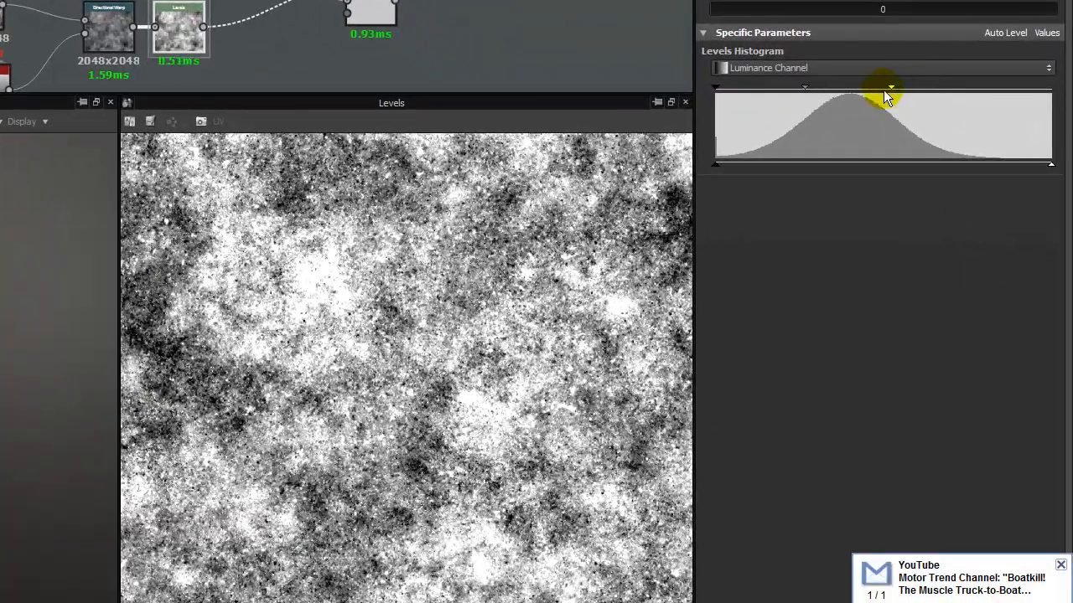
drag(867, 97, 878, 98)
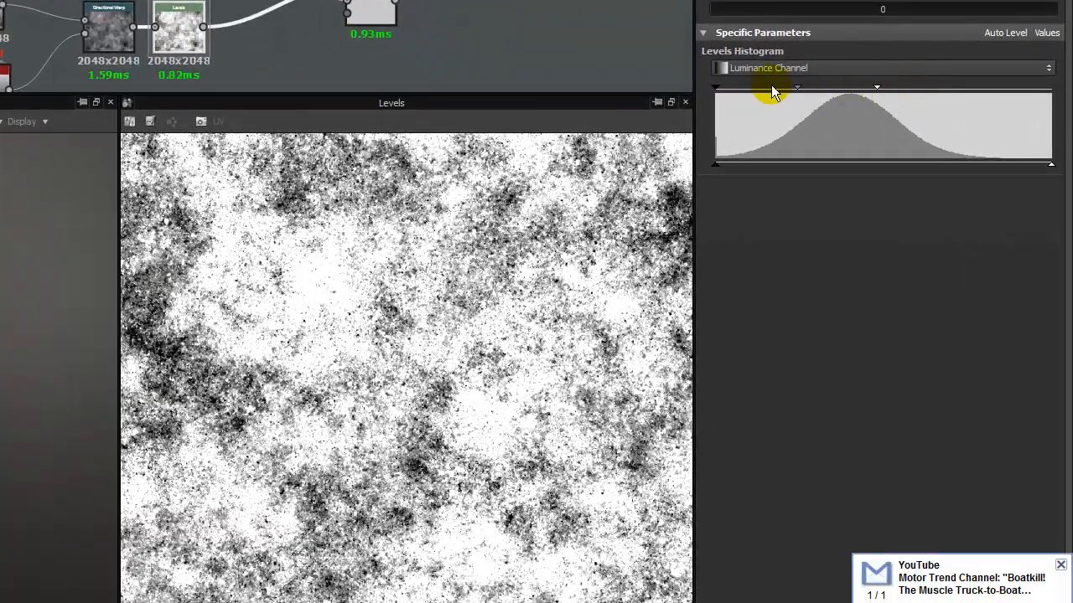
drag(716, 86, 776, 82)
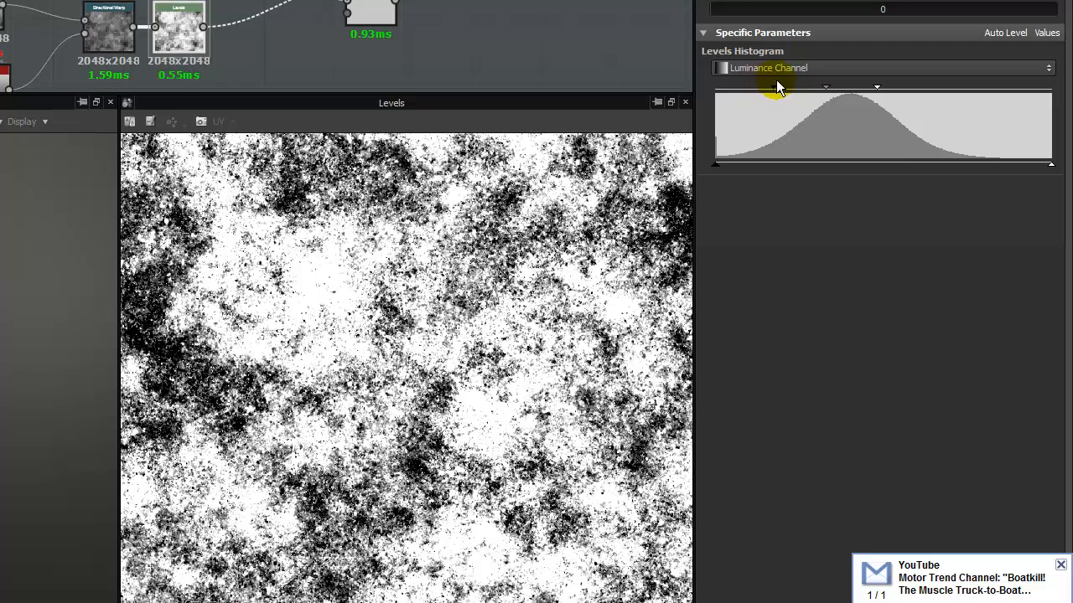
double_click(384, 15)
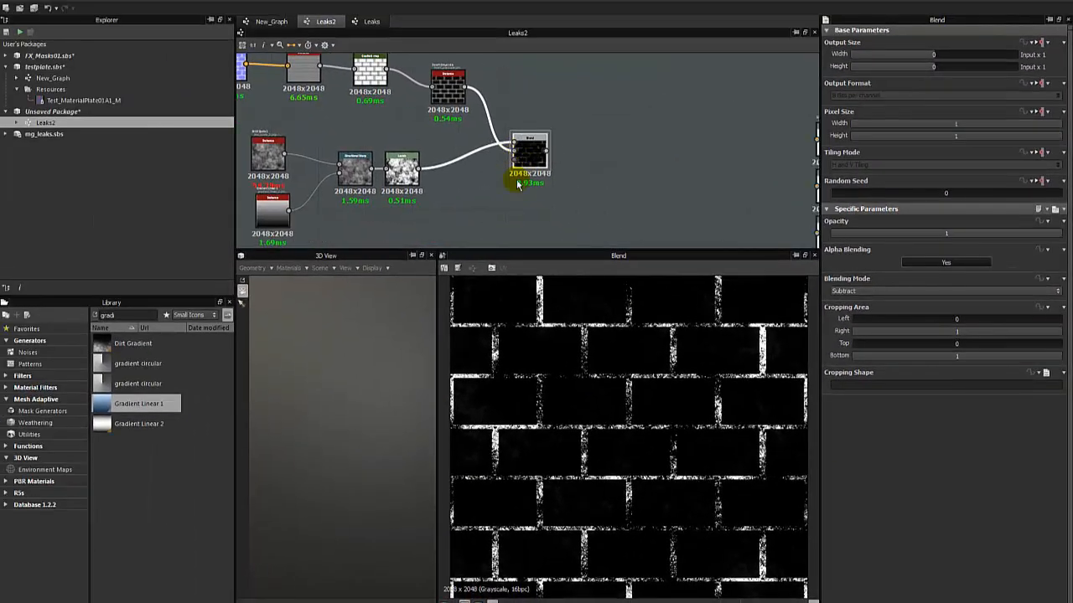
Connect BnW Spots 2 directly to Levels and remove the Directional Warp's links to both nodes.
right_click(518, 190)
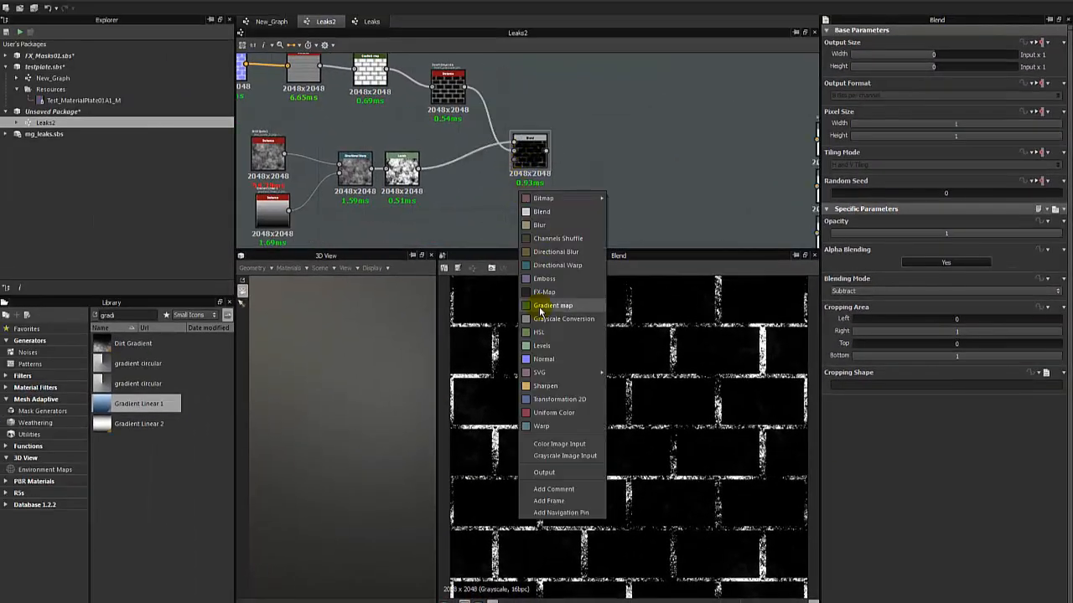
middle_drag(427, 190, 575, 162)
scroll(576, 98, down, 2)
scroll(558, 168, up, 2)
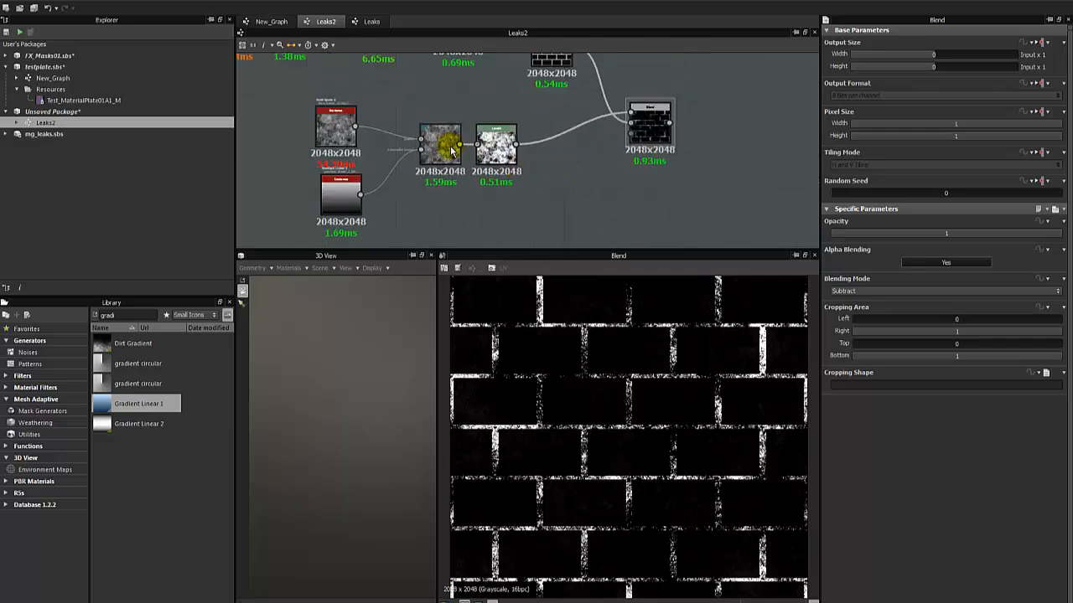
click(432, 180)
drag(431, 180, 428, 189)
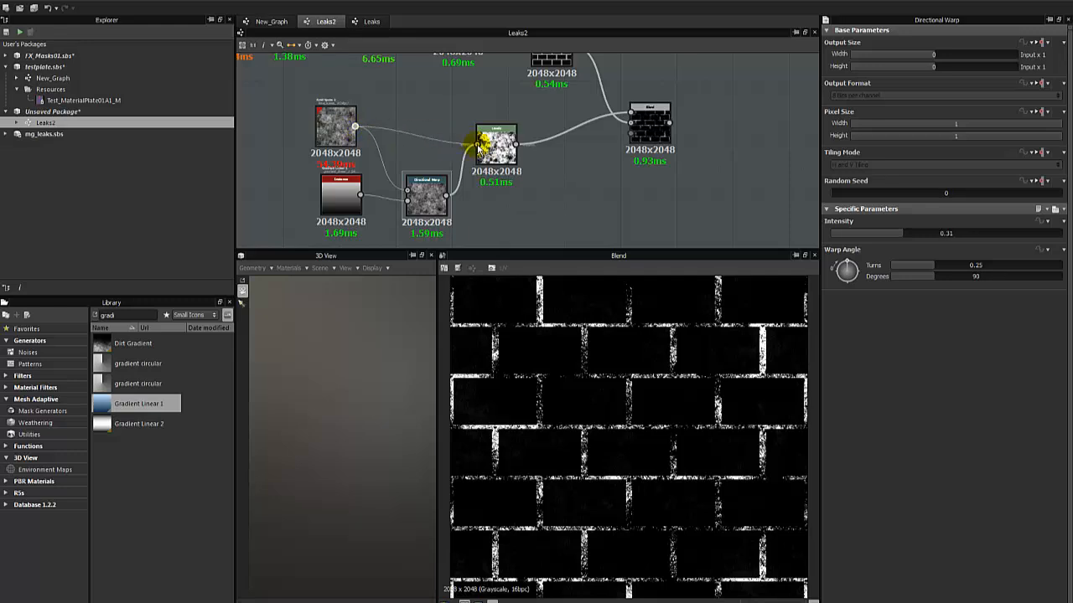
scroll(404, 184, down, 2)
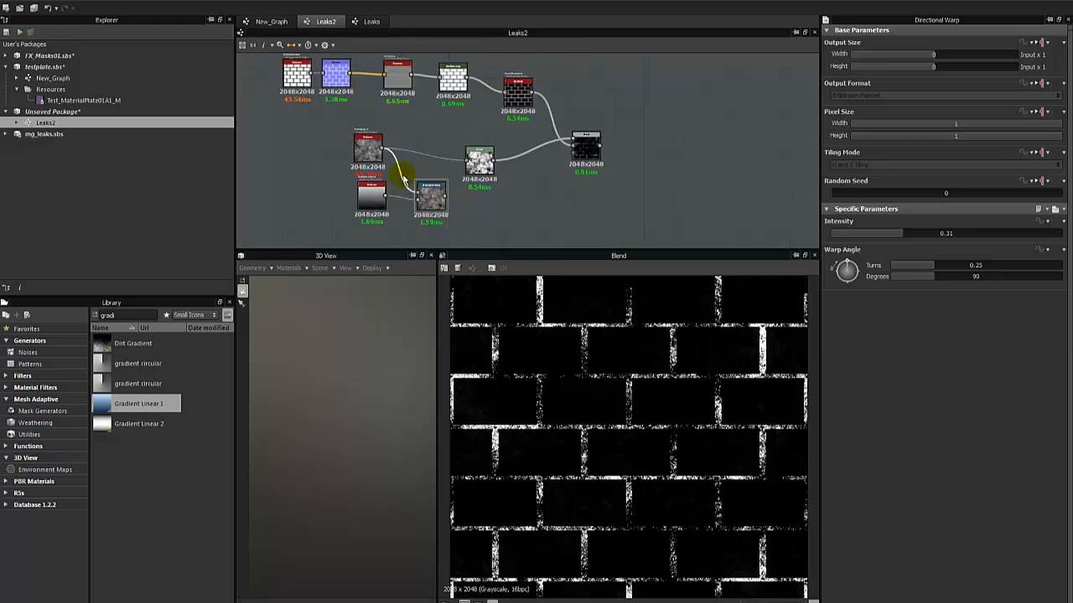
key(Delete)
Move Gradient Linear 1 and the Directional Warp below the Blend, feed the Blend into the warp's main input, and preview the warp.
drag(342, 235, 628, 191)
double_click(635, 192)
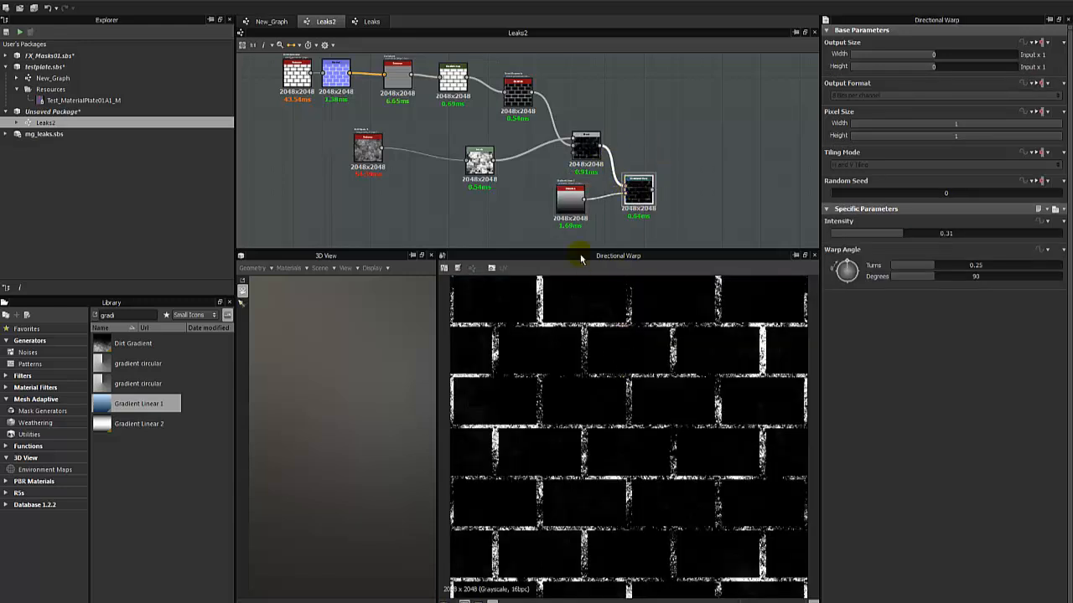
Set the Directional Warp's Intensity to 1 after comparing its preview with the Blend feeding it.
double_click(600, 149)
double_click(638, 187)
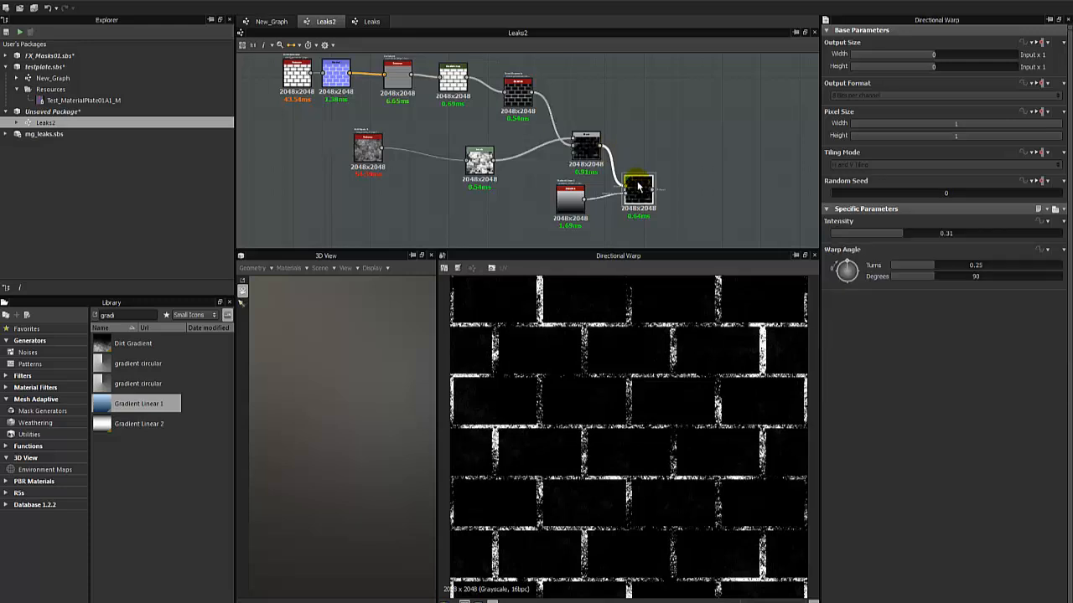
scroll(639, 188, up, 3)
drag(918, 236, 882, 239)
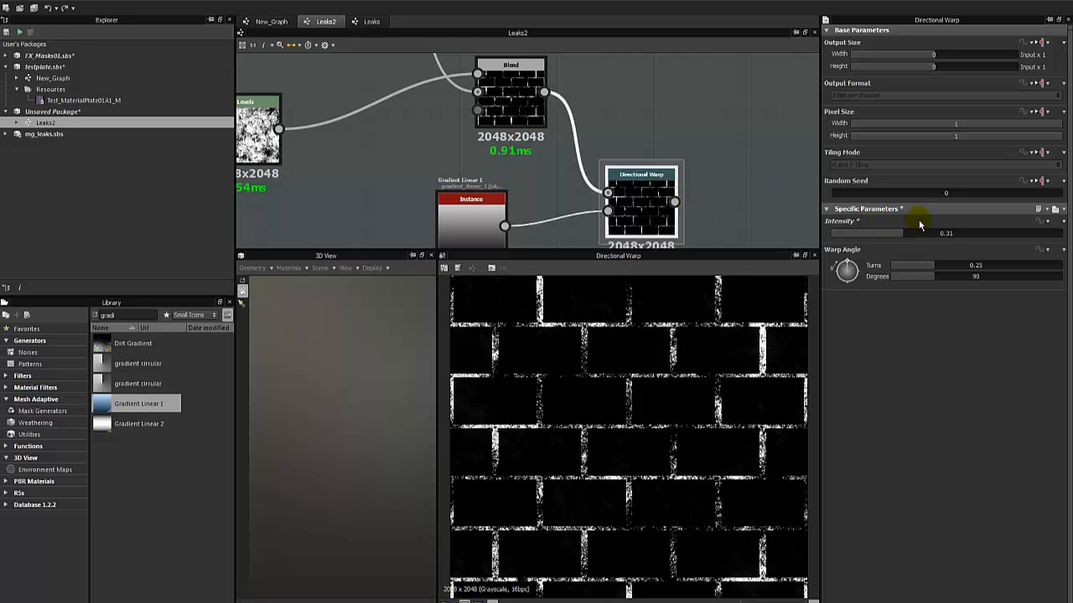
drag(916, 236, 1060, 234)
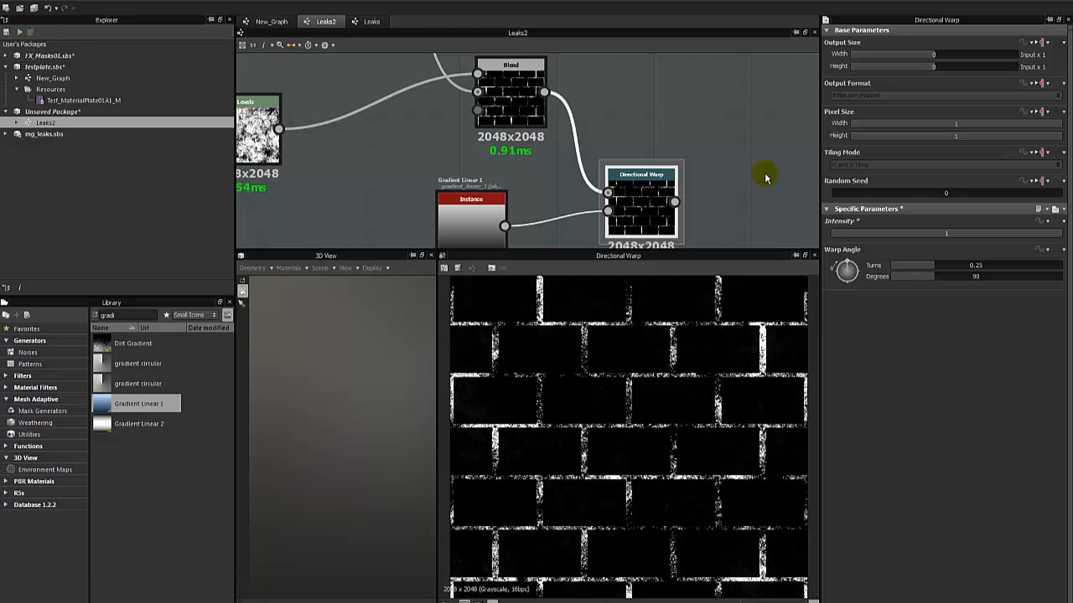
Duplicate the Directional Warp with its connections and place the copy directly below the original.
middle_drag(765, 176, 651, 151)
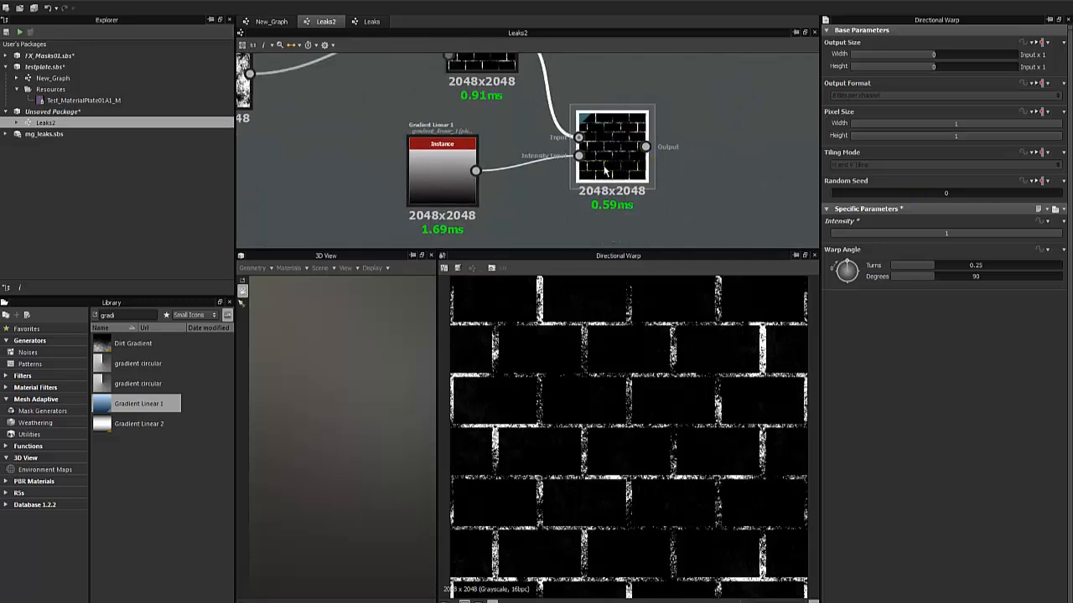
key(ctrl+d)
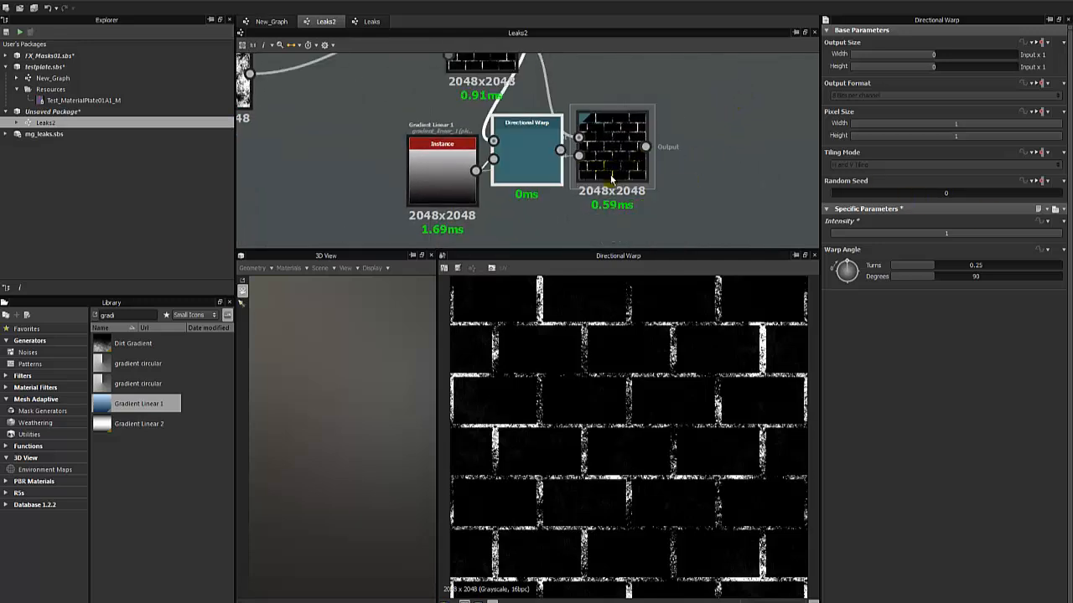
drag(528, 151, 620, 221)
middle_drag(605, 207, 508, 116)
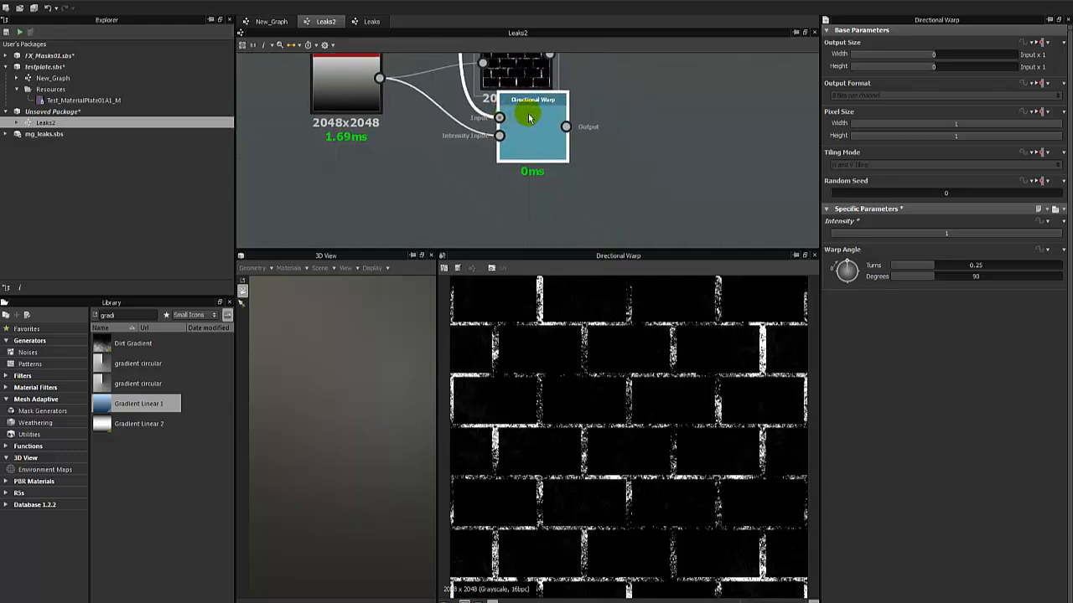
drag(527, 112, 510, 137)
middle_drag(510, 118, 516, 160)
Remove the Blend's link to the duplicated Directional Warp, feed the first warp's output into its main input, and preview it.
click(482, 155)
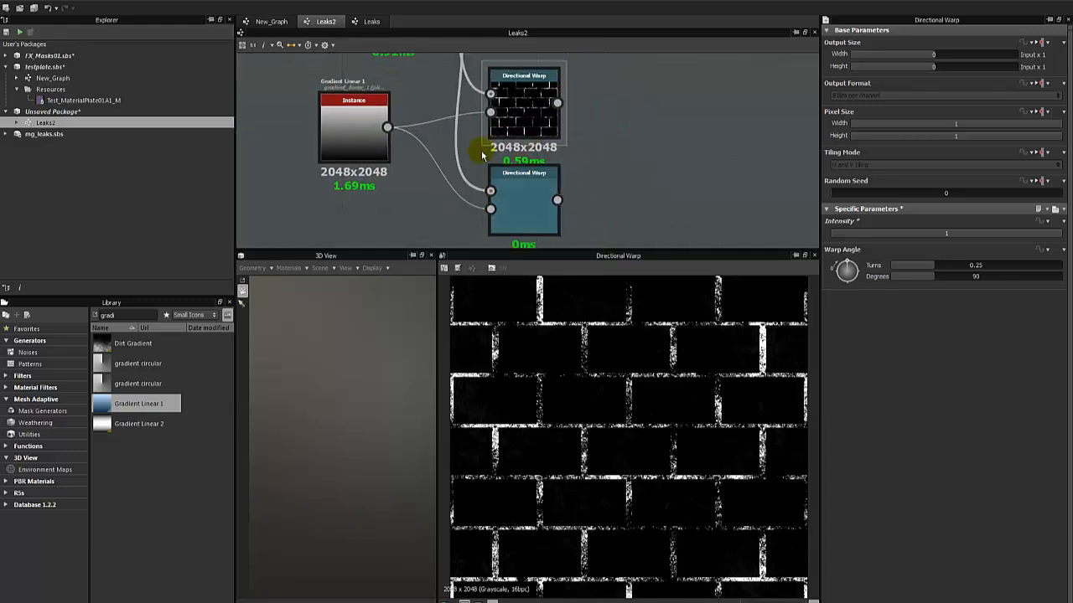
key(Delete)
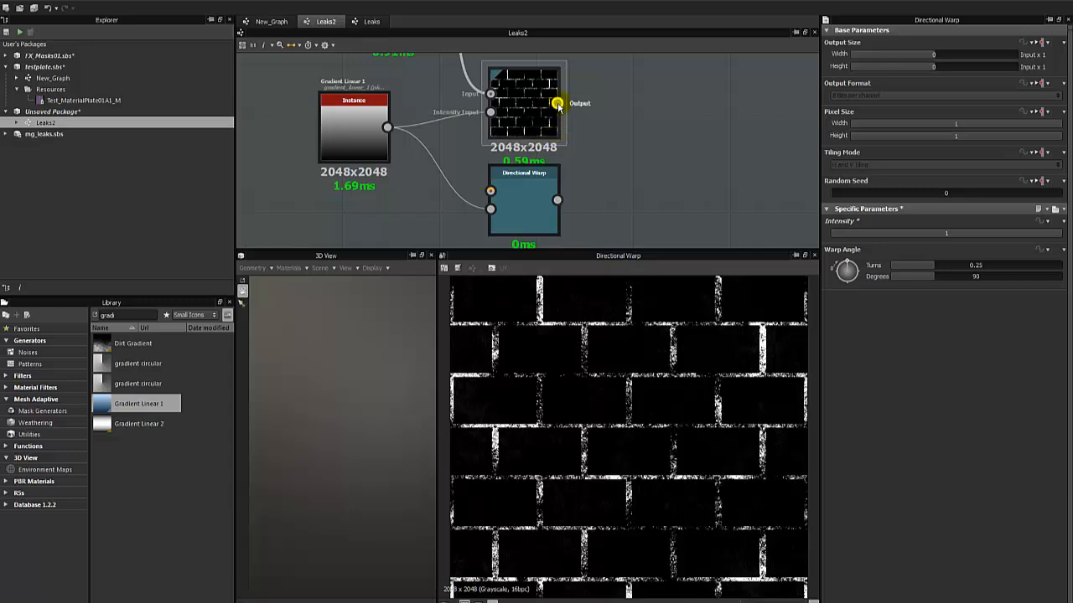
click(542, 102)
drag(578, 120, 491, 189)
click(511, 179)
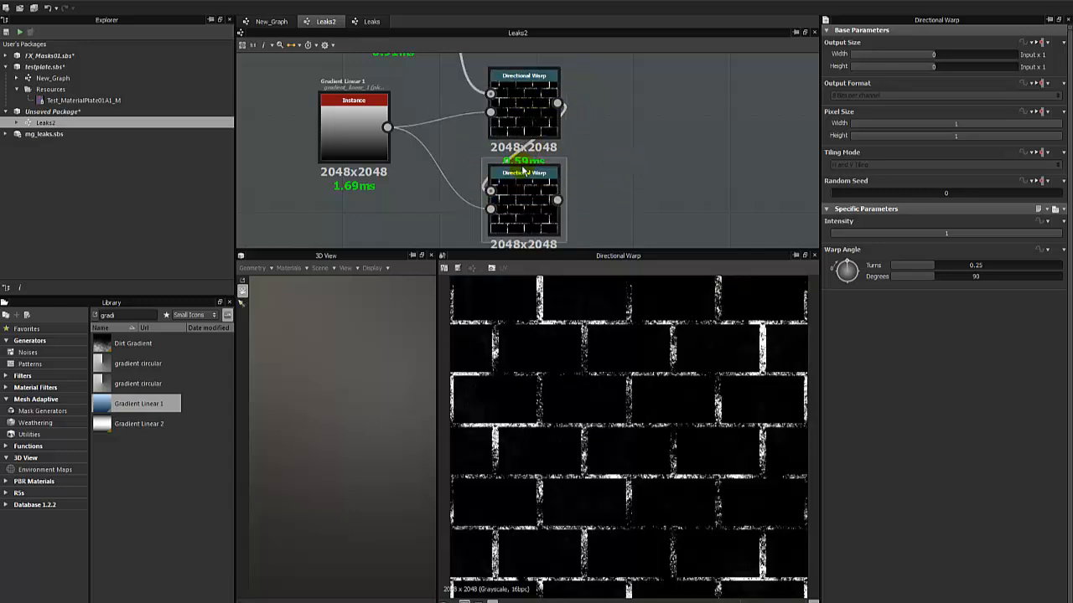
Add a Blend node with the first Directional Warp as foreground and the second as background, and preview it.
right_click(614, 144)
click(638, 163)
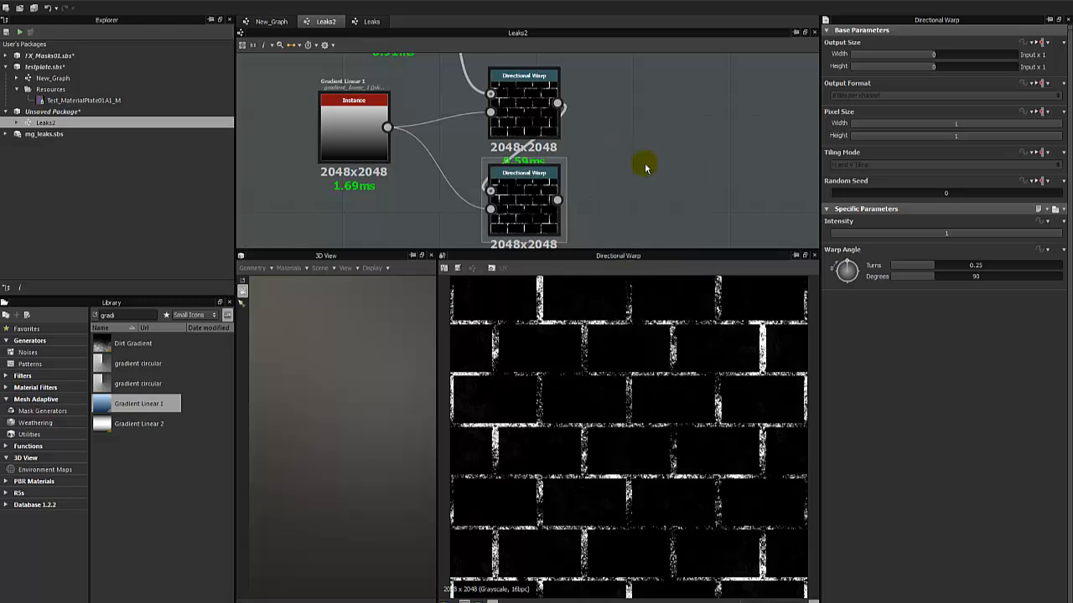
drag(558, 104, 620, 132)
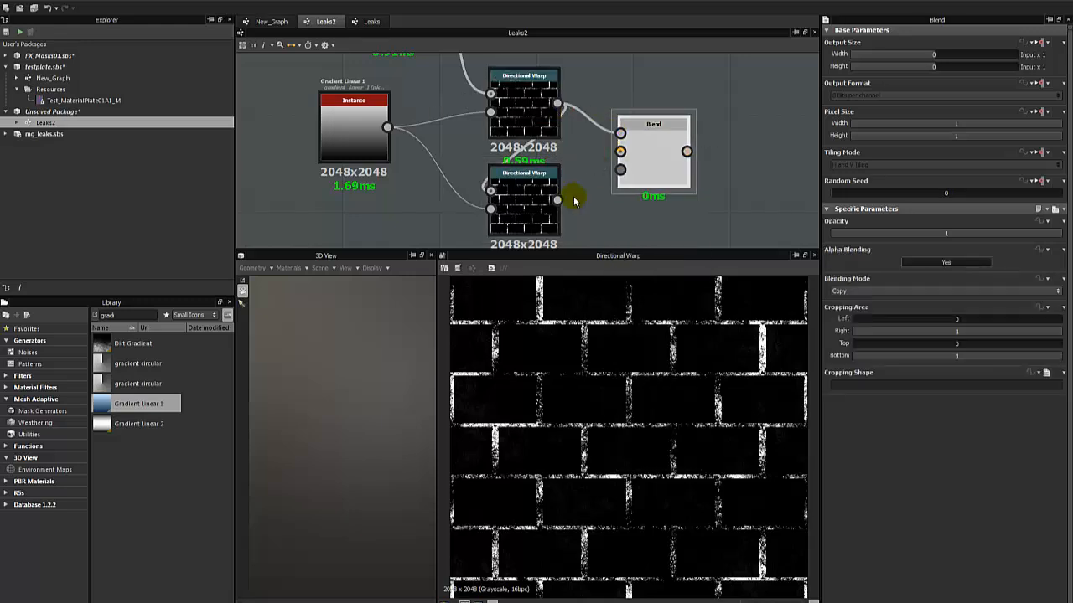
drag(557, 200, 620, 151)
double_click(646, 155)
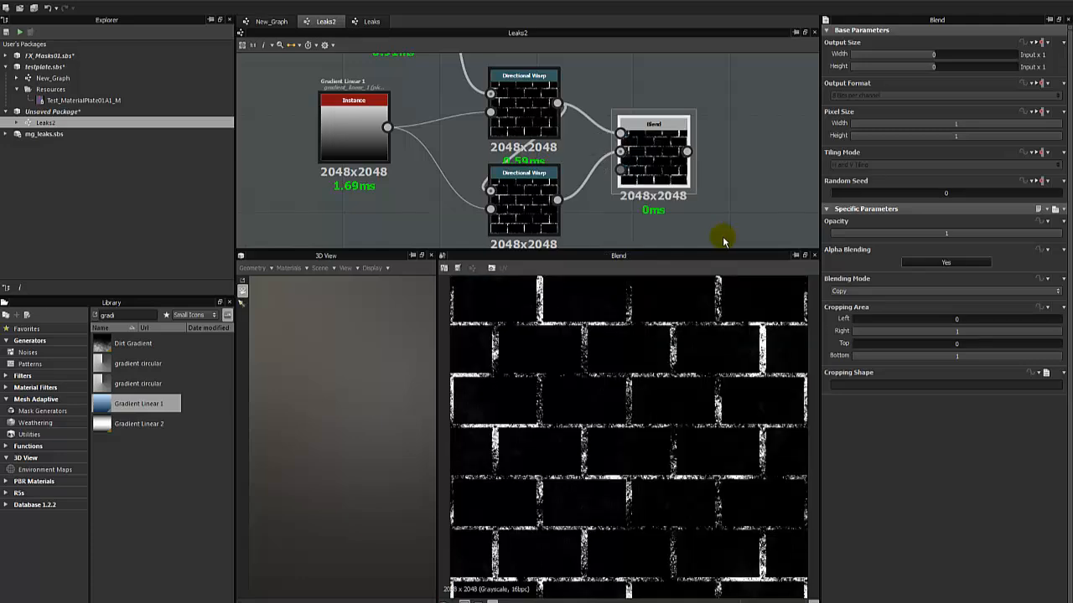
Set the new Blend's Blending Mode to Max (Lighten) and inspect a brick joint up close.
click(899, 291)
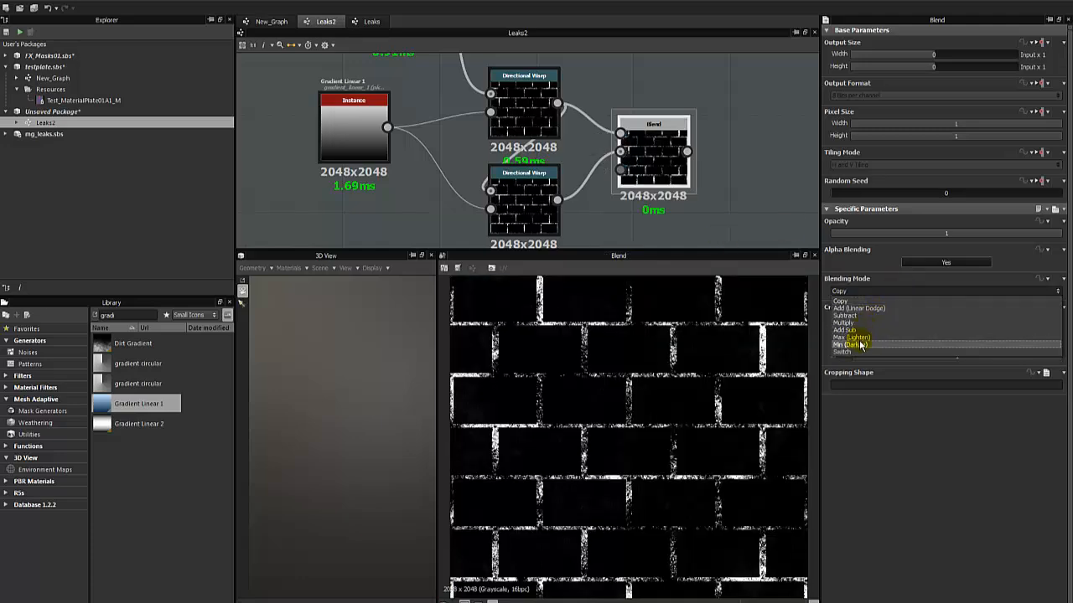
click(854, 337)
scroll(687, 340, up, 2)
scroll(687, 340, up, 5)
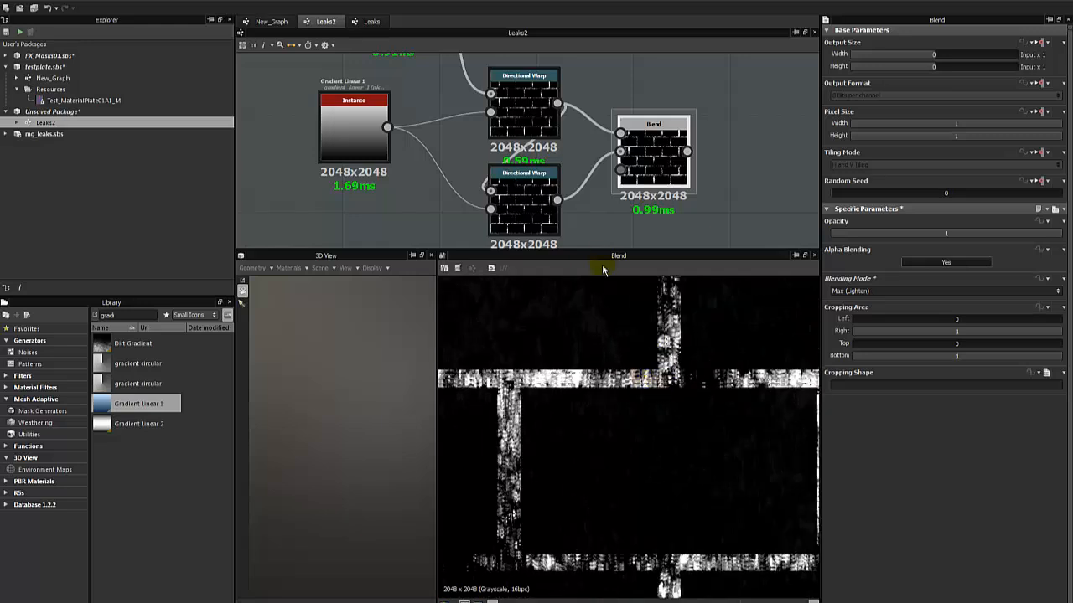
Compare the previews of the Subtract Blend before the warps and the Max (Lighten) Blend after them.
scroll(608, 155, down, 3)
middle_drag(592, 134, 529, 196)
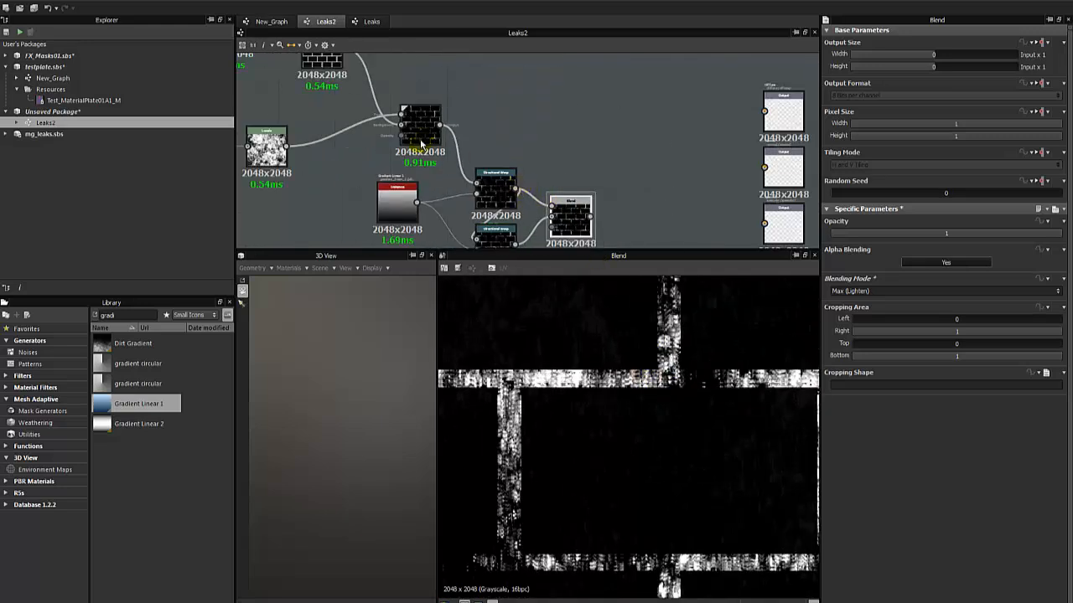
double_click(419, 139)
double_click(567, 212)
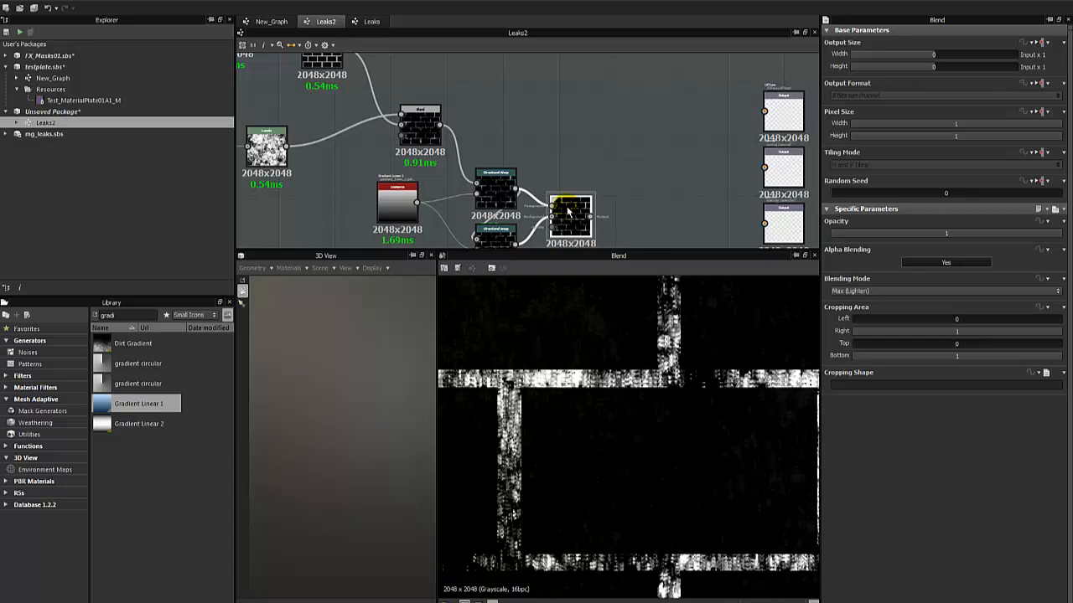
middle_drag(543, 180, 544, 59)
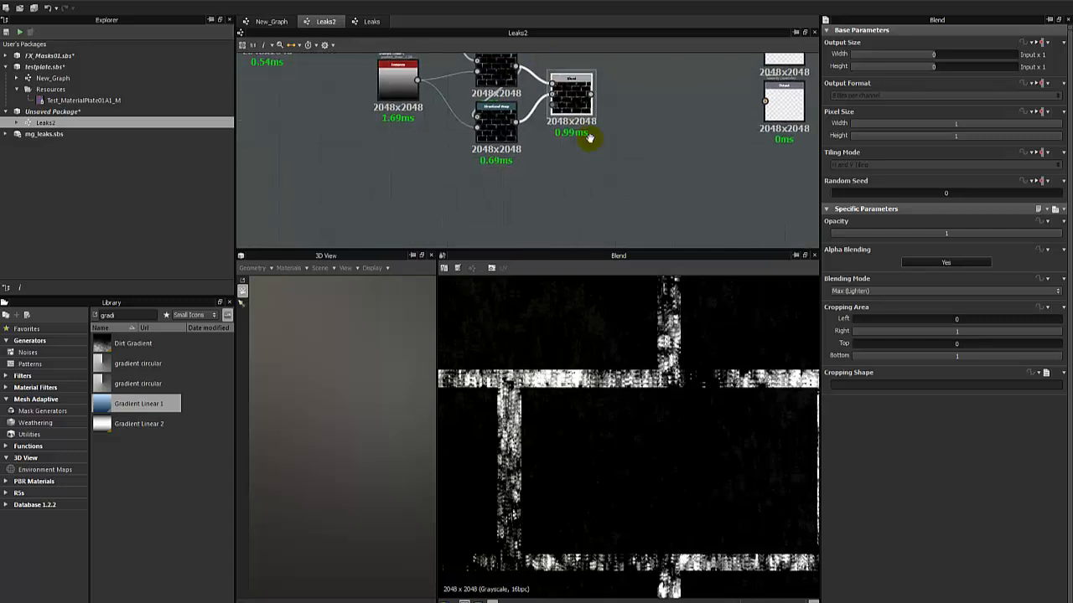
middle_drag(589, 138, 611, 150)
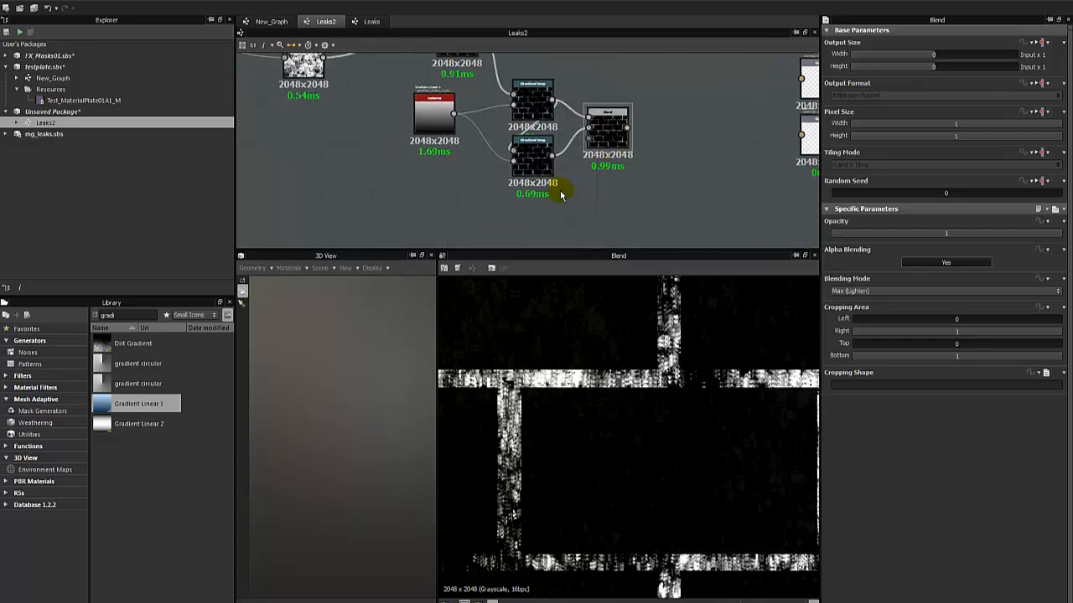
middle_drag(474, 121, 457, 220)
double_click(442, 143)
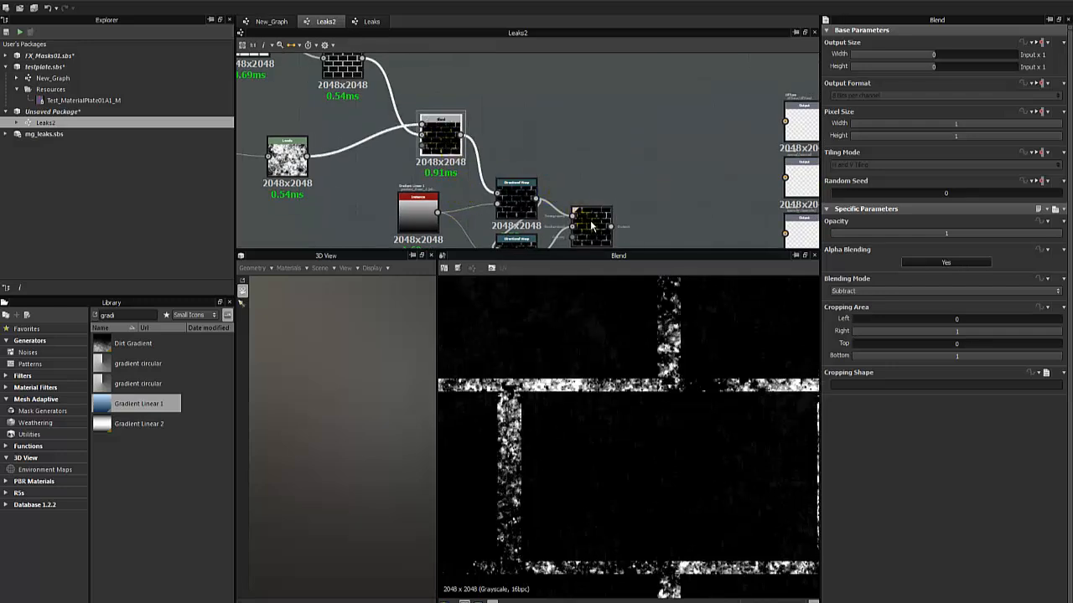
double_click(591, 224)
Set the Warp Angle of both Directional Warps to -90 degrees.
double_click(526, 206)
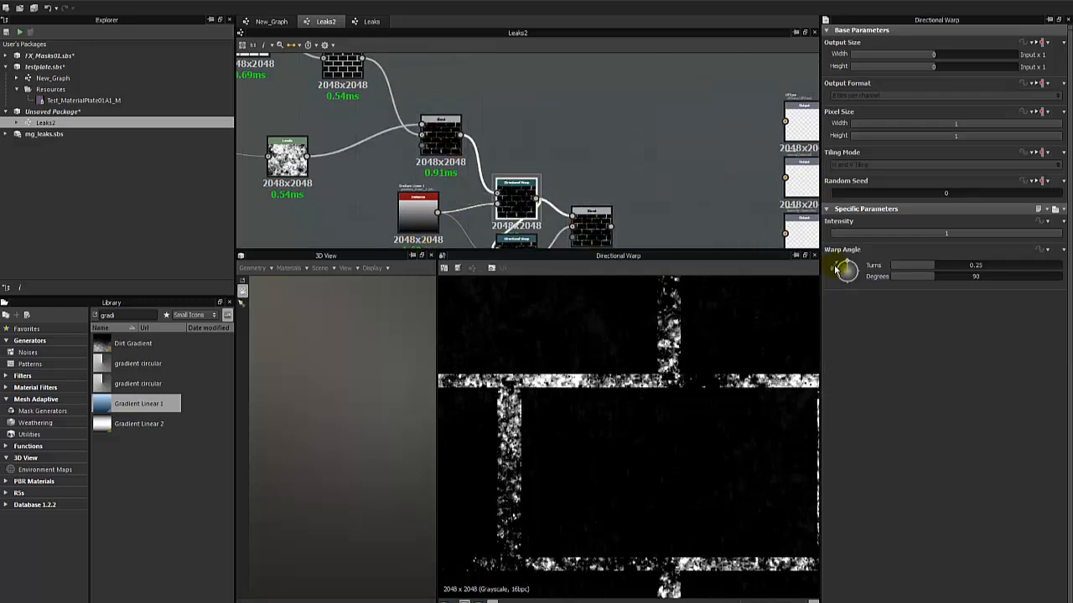
click(975, 277)
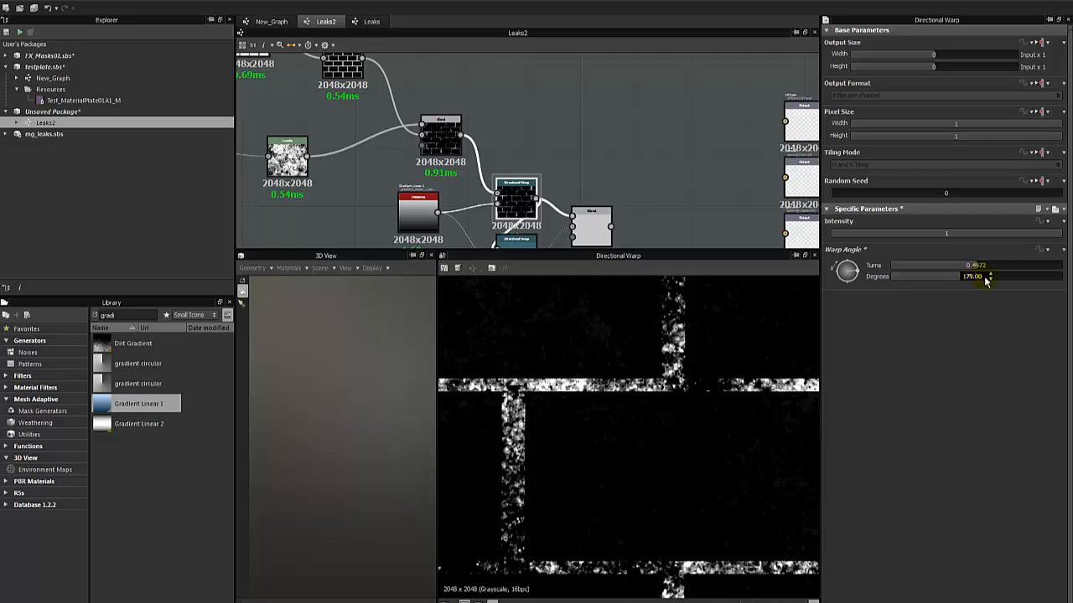
text(-90)
key(Return)
middle_drag(510, 216, 502, 131)
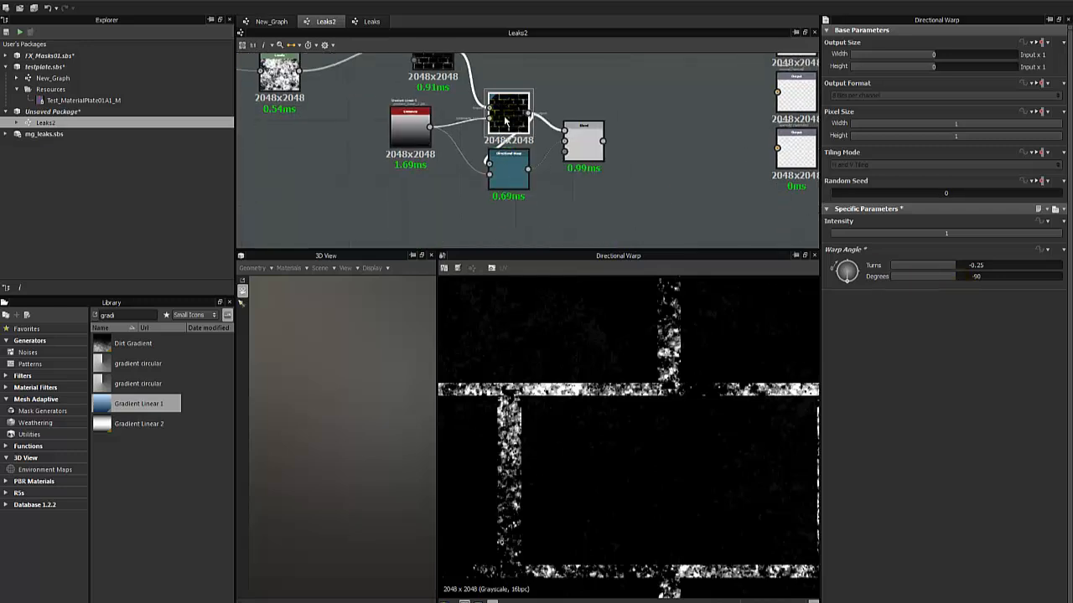
double_click(500, 164)
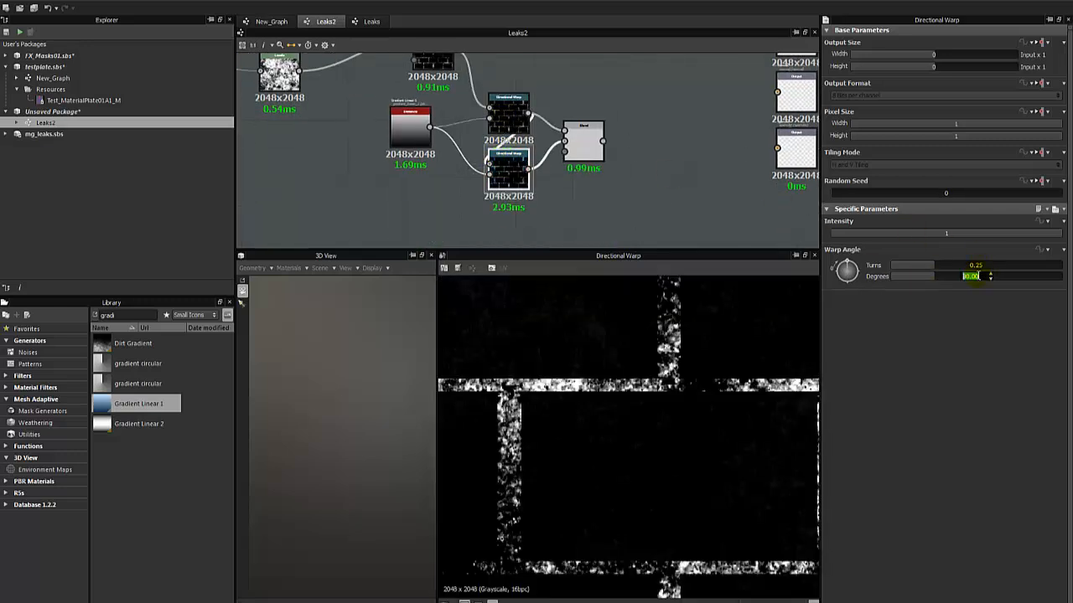
Compare the re-angled Max (Lighten) Blend with the unwarped Subtract Blend in the 2D preview.
click(579, 153)
middle_drag(560, 141, 514, 233)
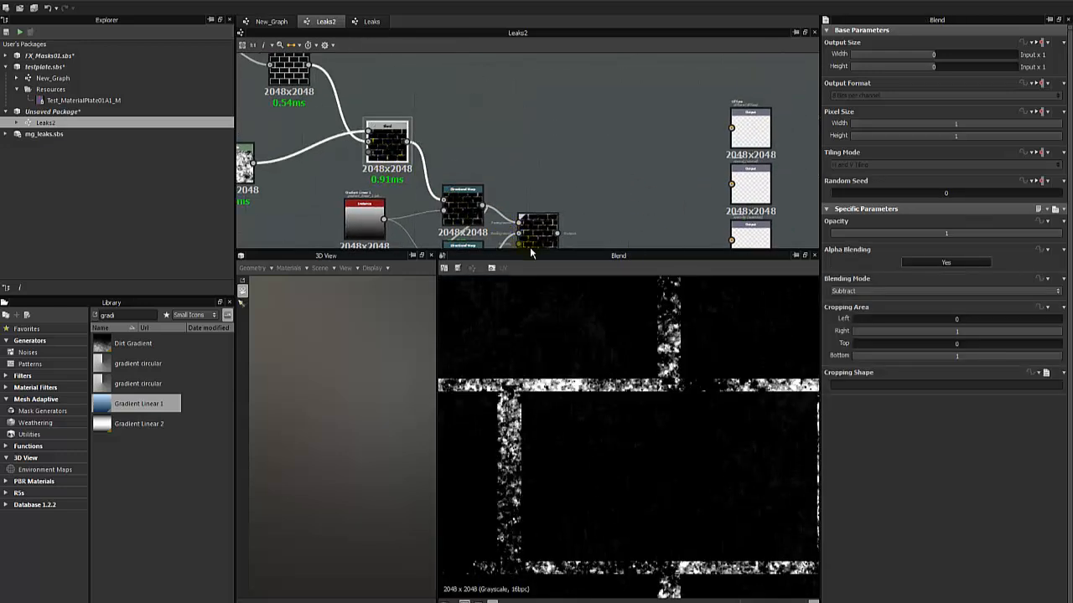
middle_drag(552, 139, 541, 39)
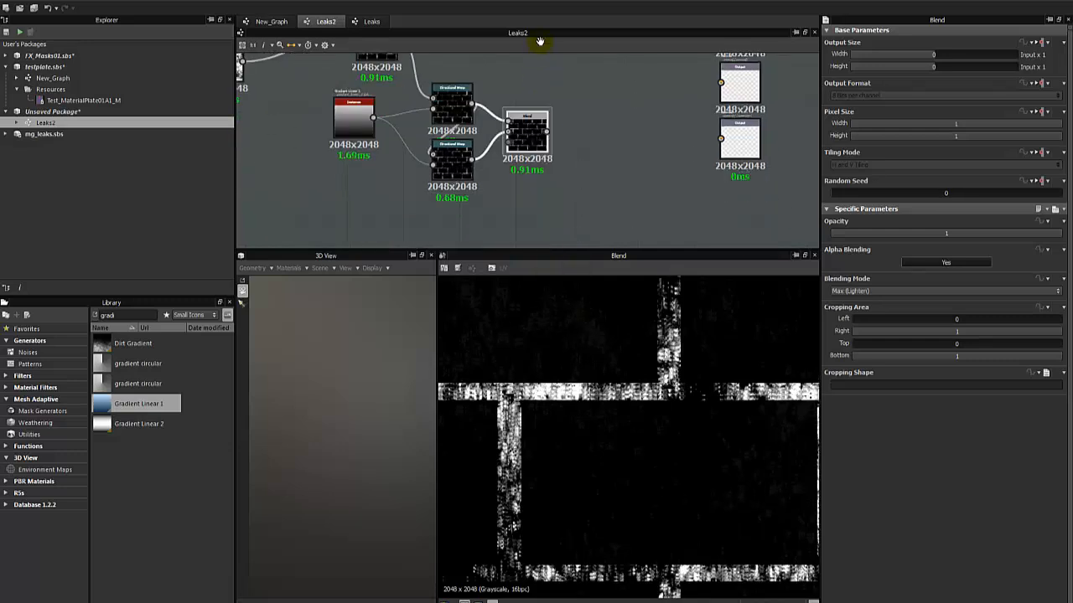
Duplicate the second Directional Warp below itself, feed the second warp's output into the copy's main input, and preview it.
mouse_move(513, 186)
middle_down()
mouse_move(538, 156)
mouse_move(527, 175)
middle_up()
middle_drag(514, 130, 510, 140)
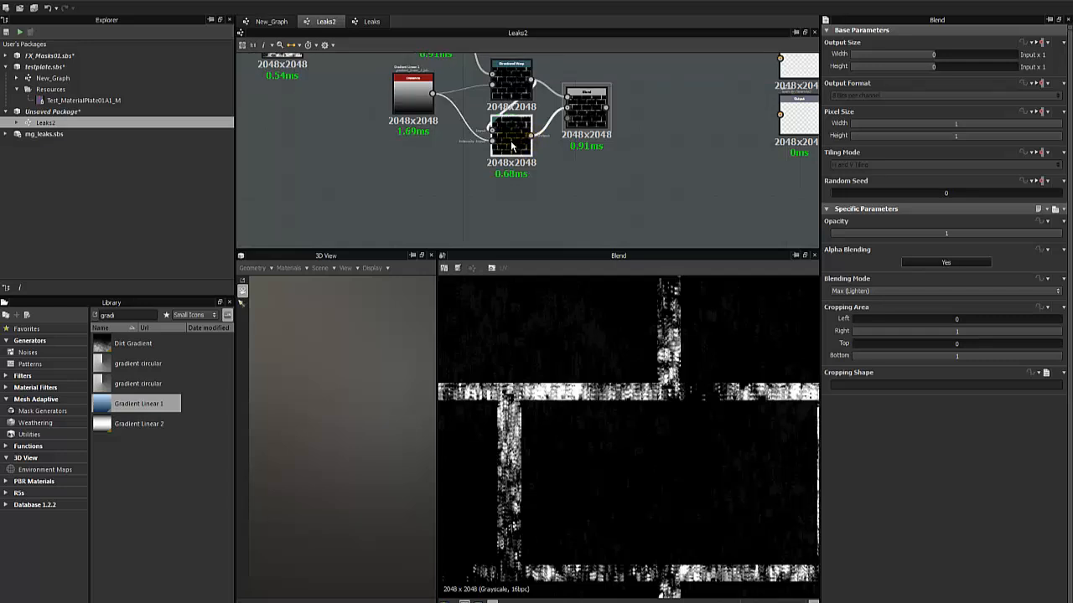
click(512, 138)
key(ctrl+d)
drag(515, 147, 510, 196)
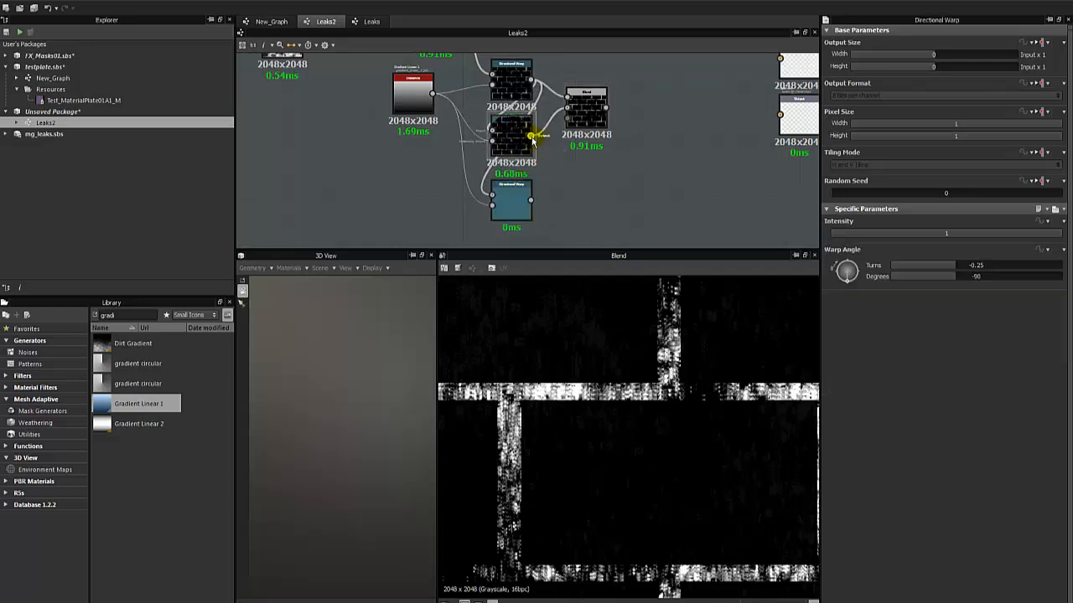
drag(530, 135, 493, 196)
double_click(509, 196)
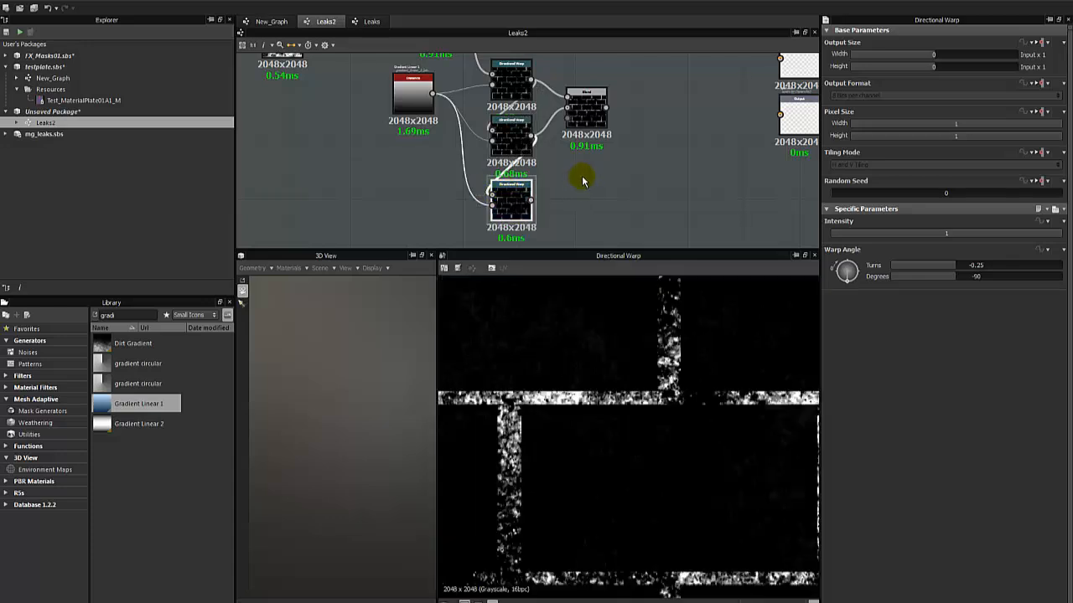
Add another Blend with the Max (Lighten) Blend as foreground and the third Directional Warp as background, and preview it.
click(509, 133)
click(589, 220)
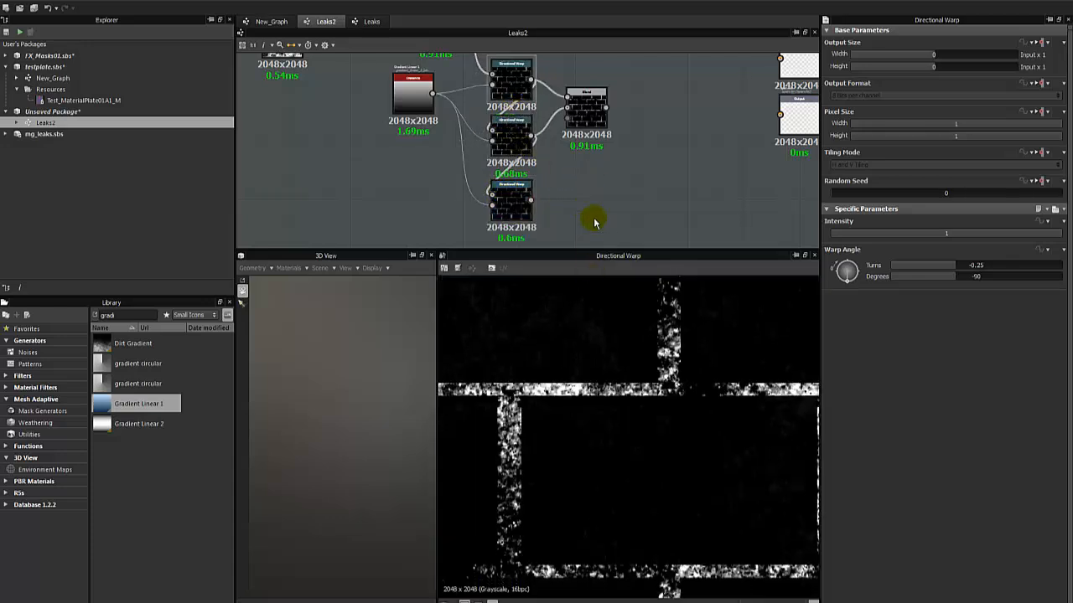
right_click(596, 169)
click(617, 191)
drag(596, 192, 637, 209)
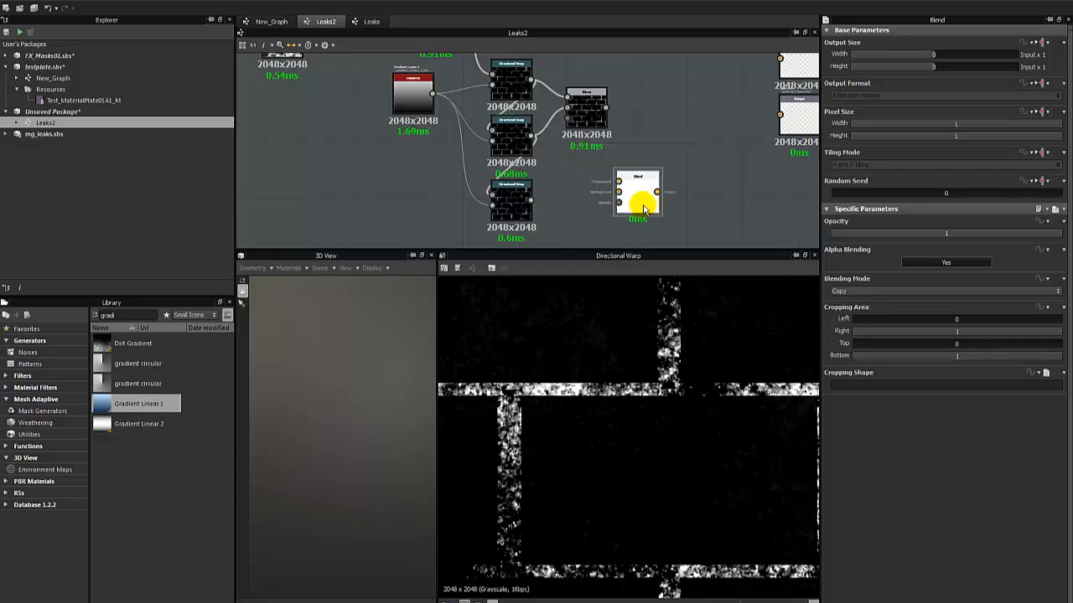
drag(620, 139, 650, 186)
drag(531, 202, 633, 192)
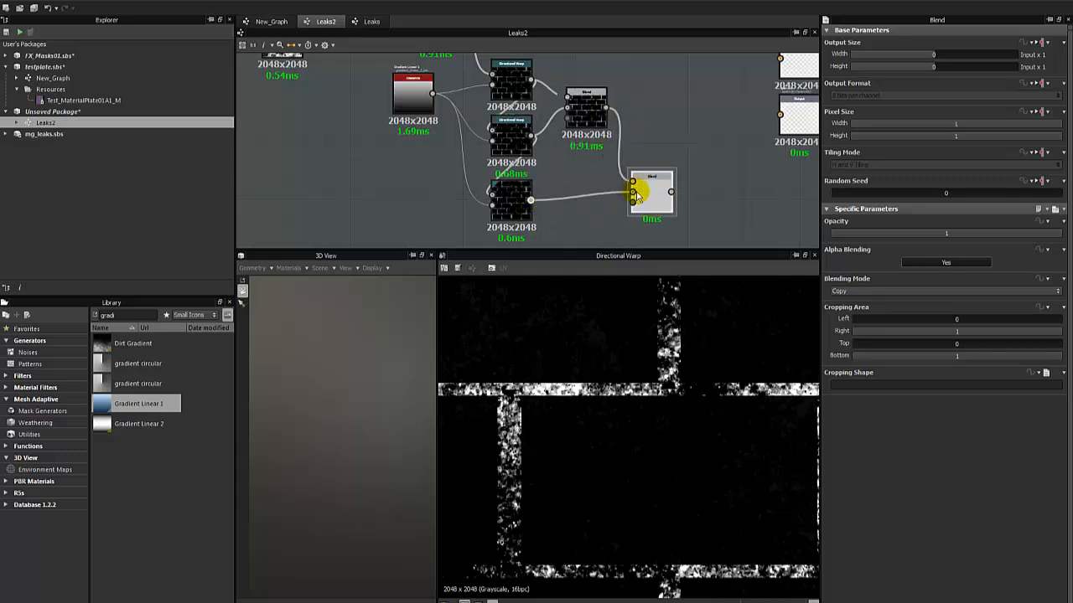
double_click(644, 188)
Inspect the new Blend's joints in the 2D preview and compare them with the third Directional Warp's output.
scroll(611, 391, down, 2)
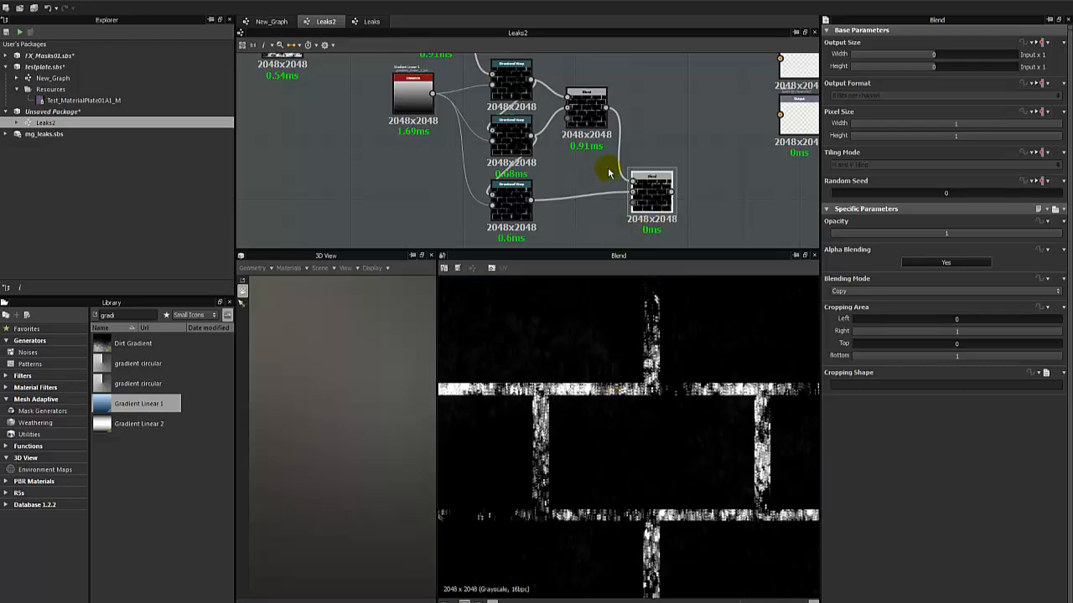
click(588, 109)
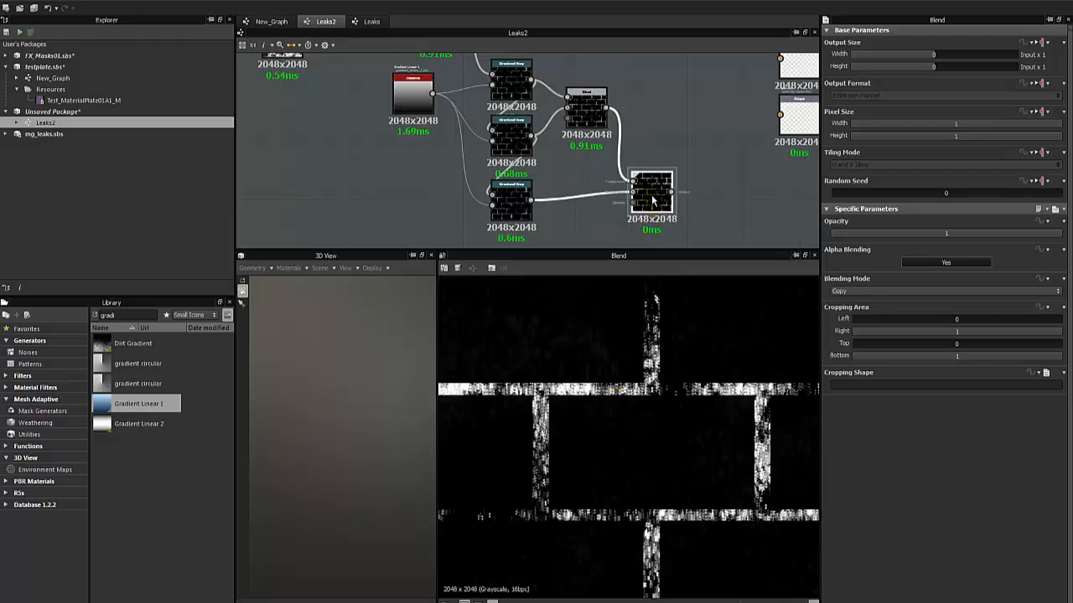
click(650, 197)
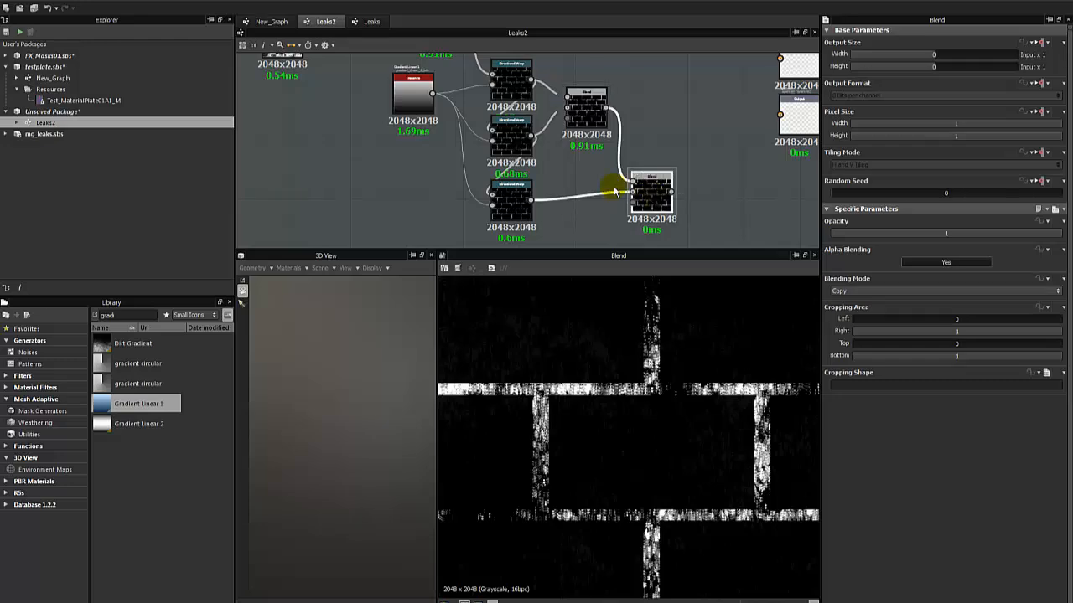
scroll(588, 184, down, 1)
double_click(528, 202)
scroll(526, 190, up, 2)
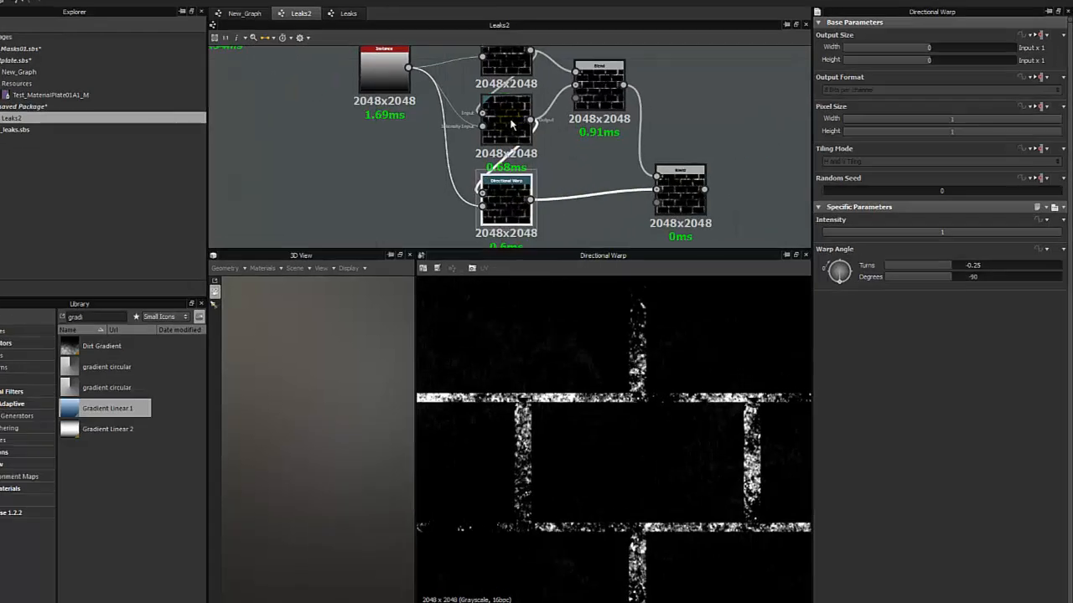
Compare the outputs of the second and third Directional Warps in the 2D preview.
double_click(527, 126)
middle_drag(528, 122, 537, 128)
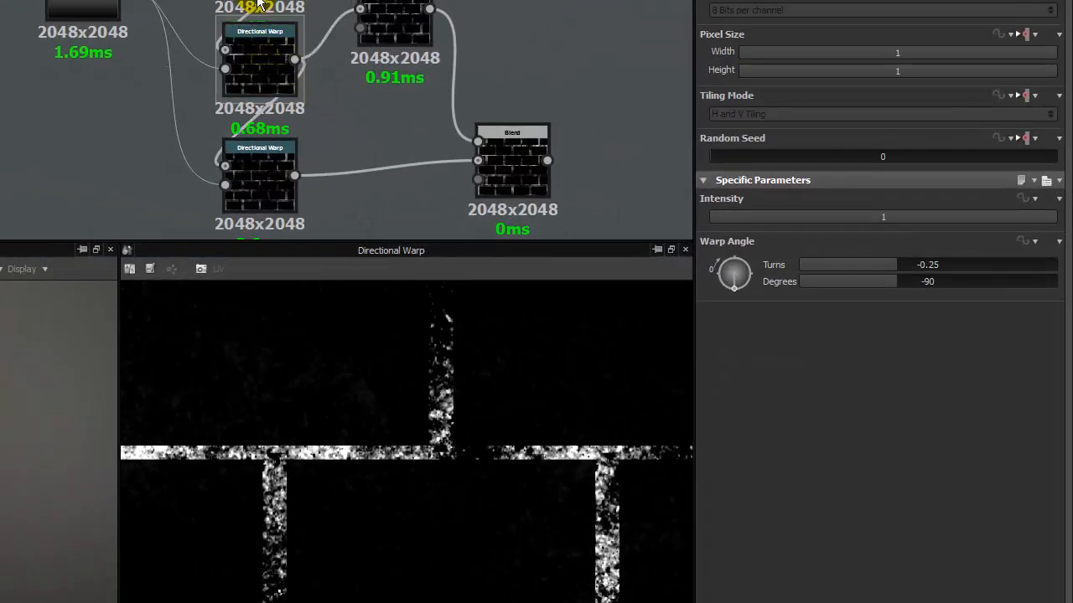
double_click(250, 172)
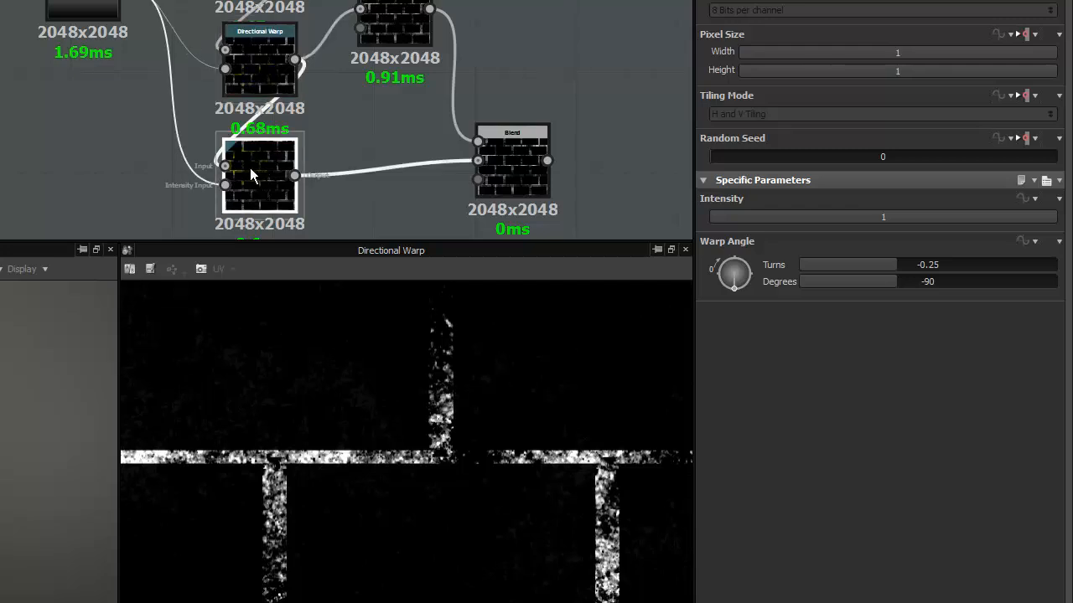
Set the newest Blend's blending mode to Max (Lighten) and compare its output with the previous Blend in the 2D preview.
click(395, 32)
click(491, 166)
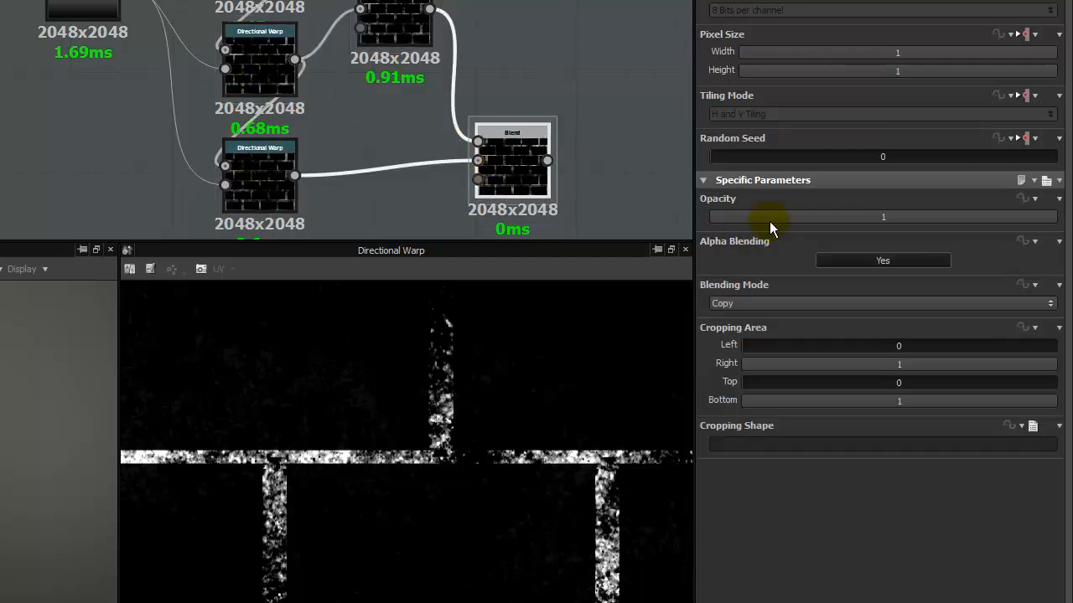
click(764, 305)
click(750, 374)
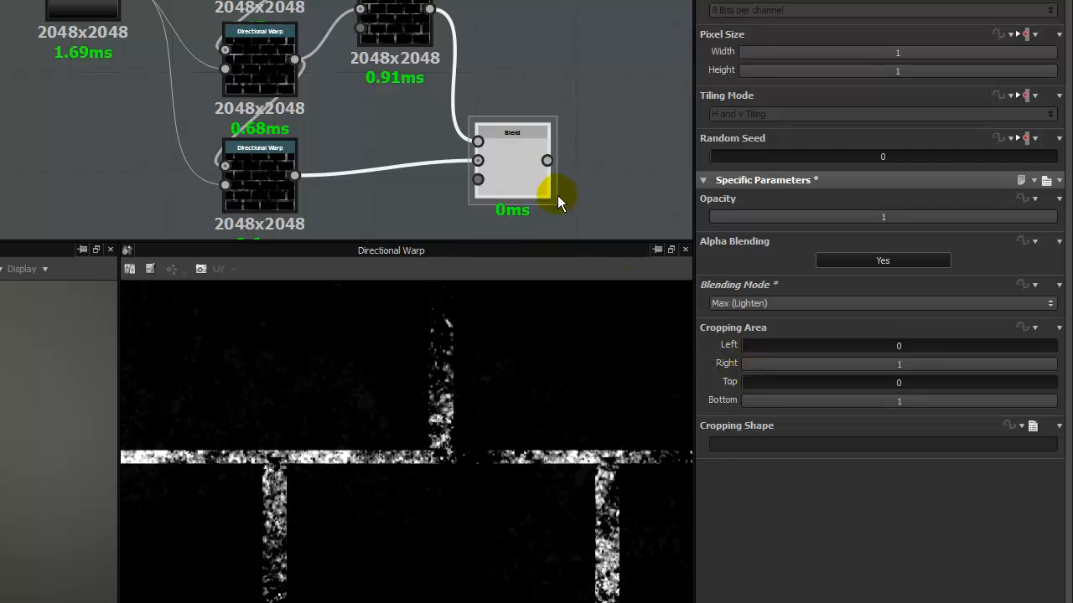
double_click(508, 157)
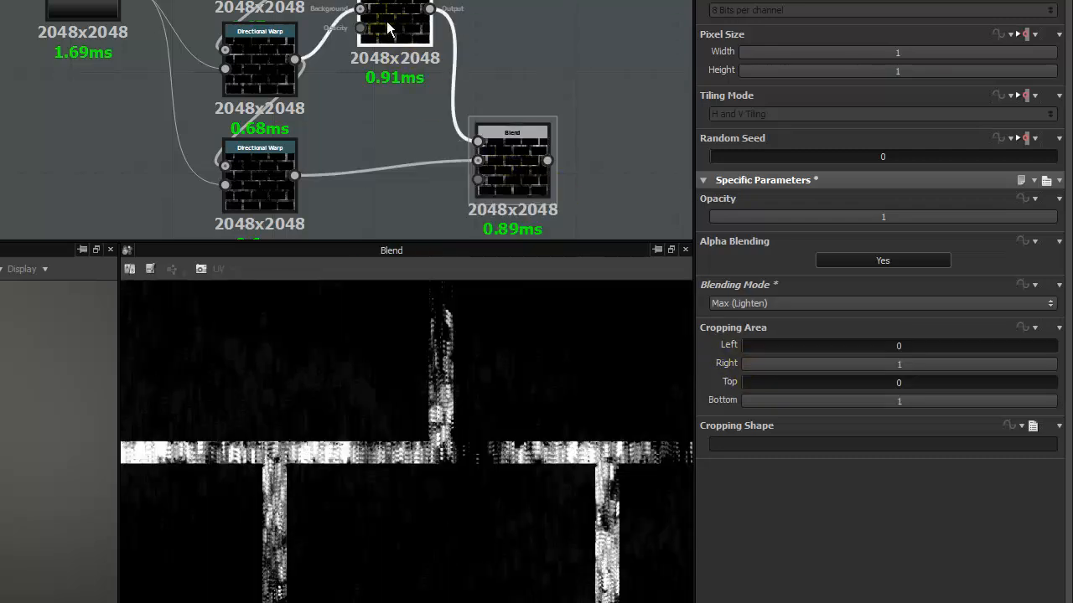
double_click(387, 30)
double_click(518, 160)
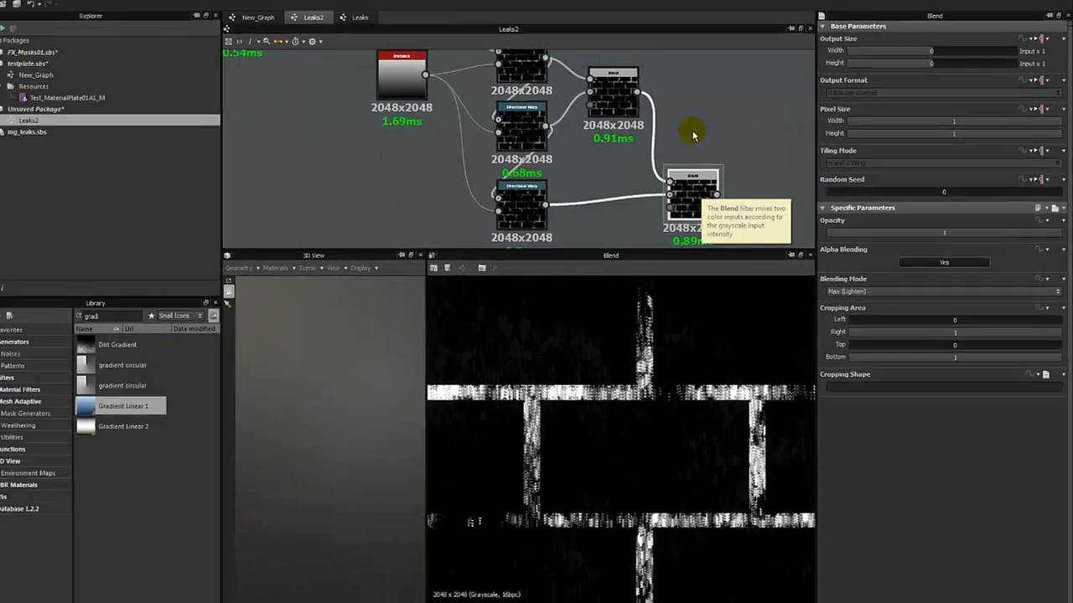
Move the Gradient Linear 1 node farther away from the three Directional Warps to make room in the graph.
click(515, 71)
scroll(236, 93, down, 1)
scroll(515, 151, down, 3)
middle_drag(461, 142, 481, 170)
drag(484, 150, 451, 180)
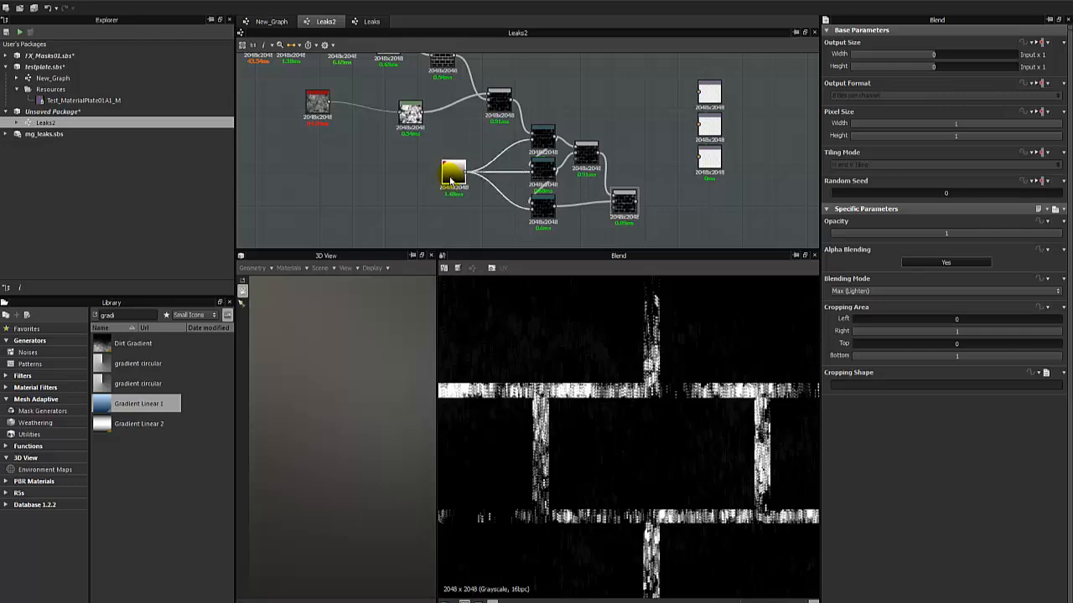
middle_drag(595, 170, 559, 113)
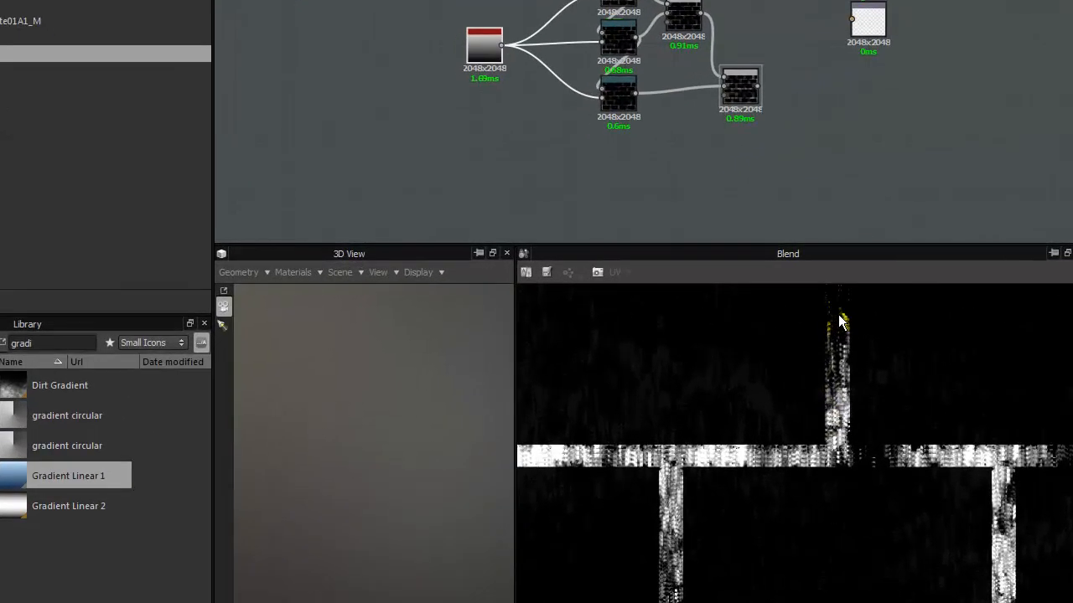
Search the library for "slope" and add a Slope Blur Grayscale node to the graph.
click(355, 111)
double_click(22, 344)
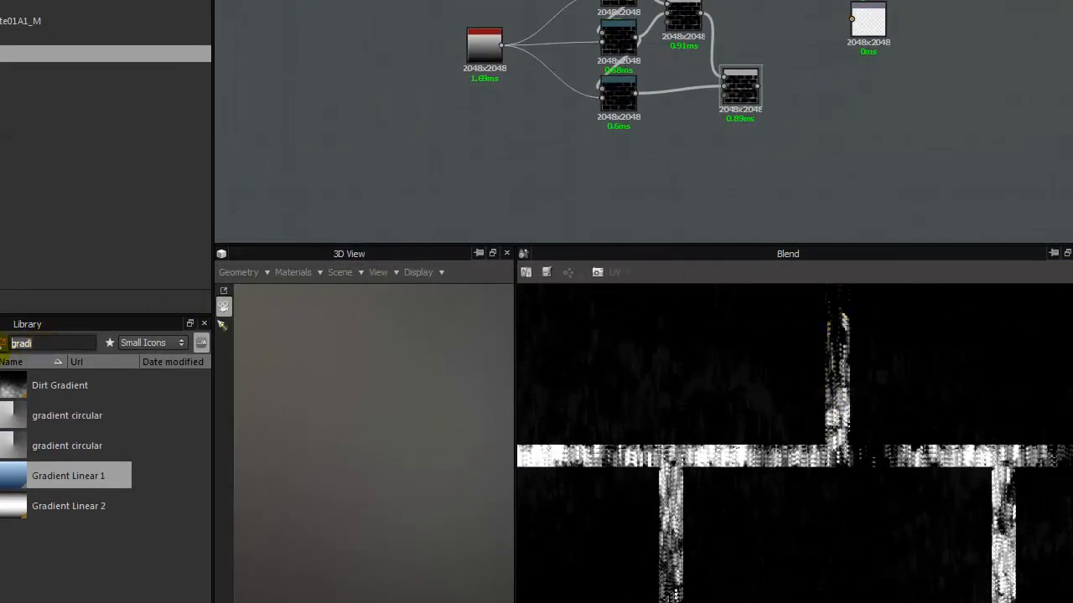
text(slope)
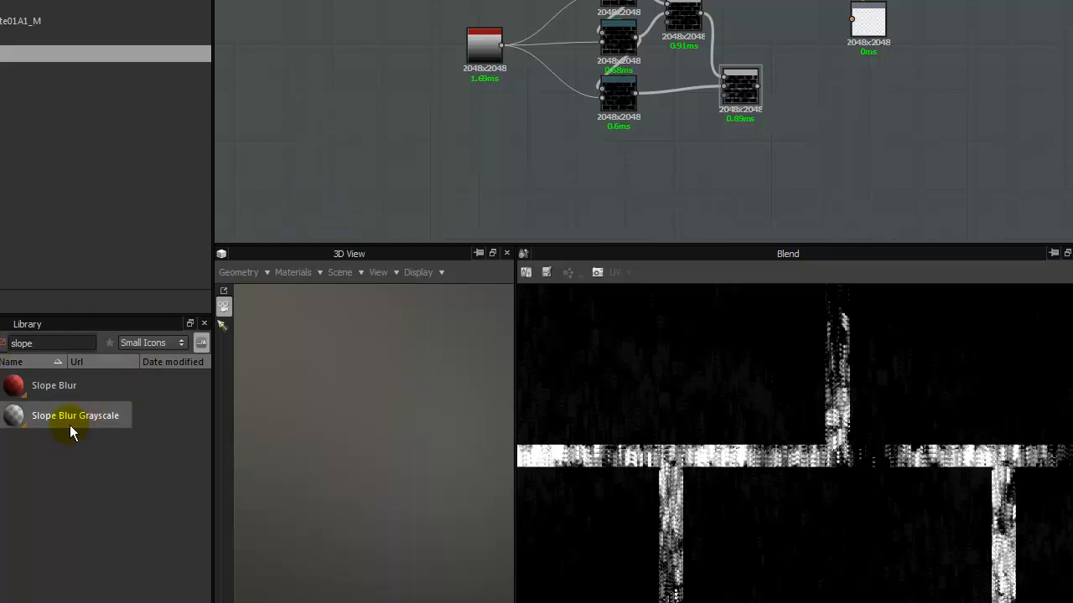
drag(66, 422, 614, 180)
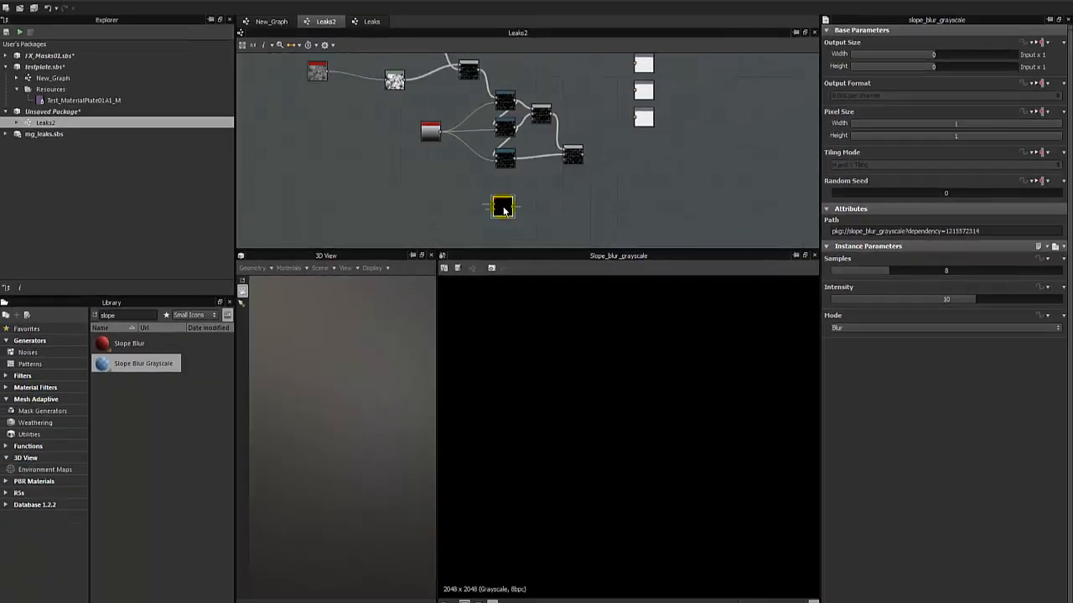
Place the Slope Blur Grayscale node just below the Subtract Blend, next to the first Directional Warp.
drag(504, 211, 503, 186)
scroll(421, 127, up, 1)
middle_drag(423, 128, 495, 168)
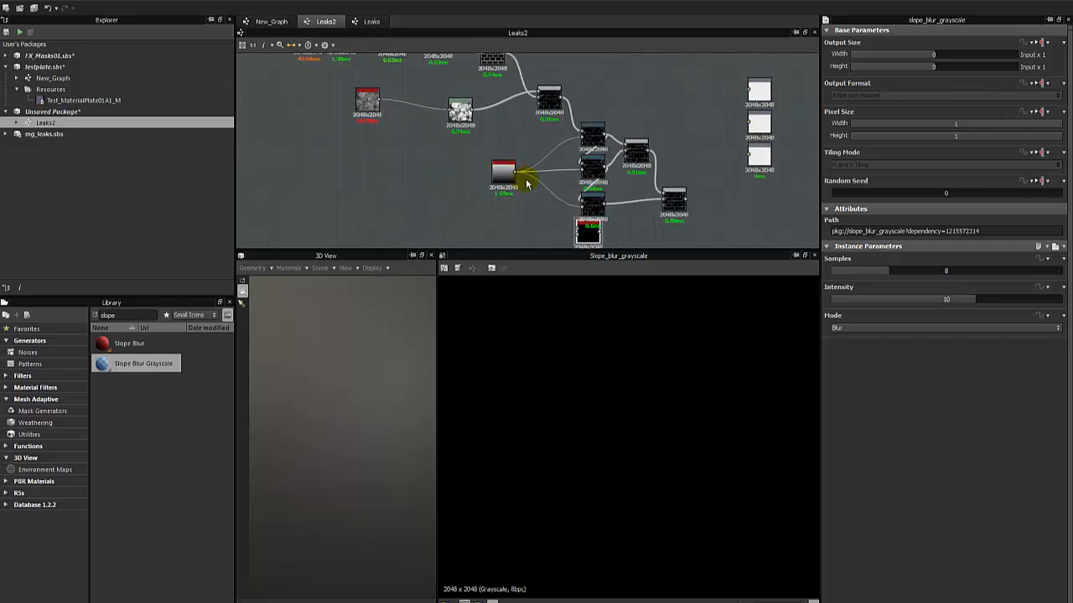
drag(501, 170, 478, 162)
drag(590, 236, 516, 160)
scroll(552, 197, up, 4)
middle_drag(516, 160, 538, 228)
scroll(537, 229, down, 3)
drag(537, 228, 567, 173)
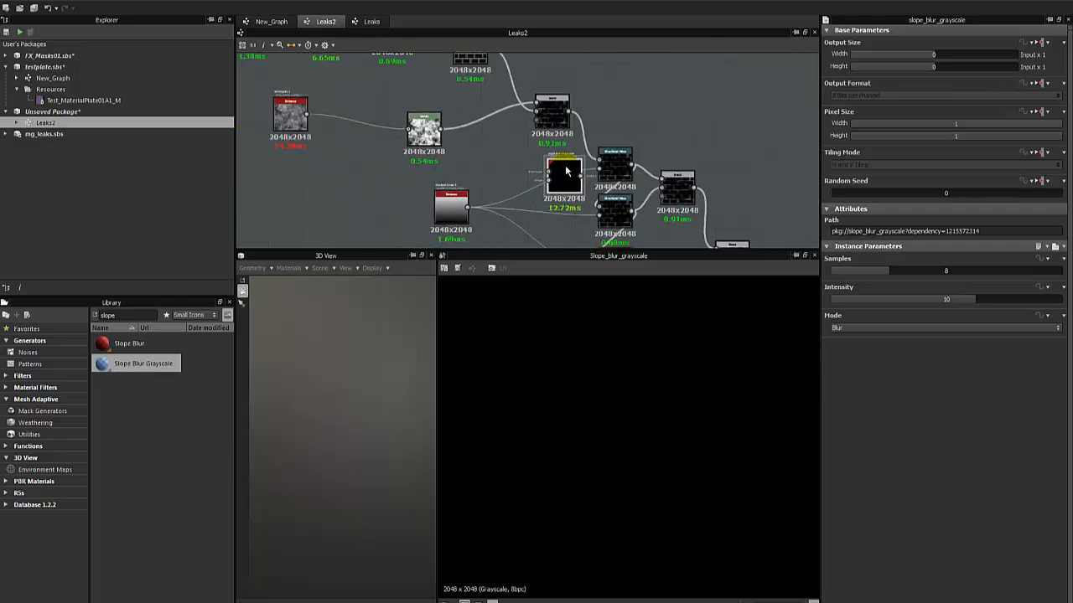
Connect the Subtract Blend to the Slope Blur's grayscale input and the linear gradient to its slope input, and inspect the streaks.
drag(570, 112, 552, 172)
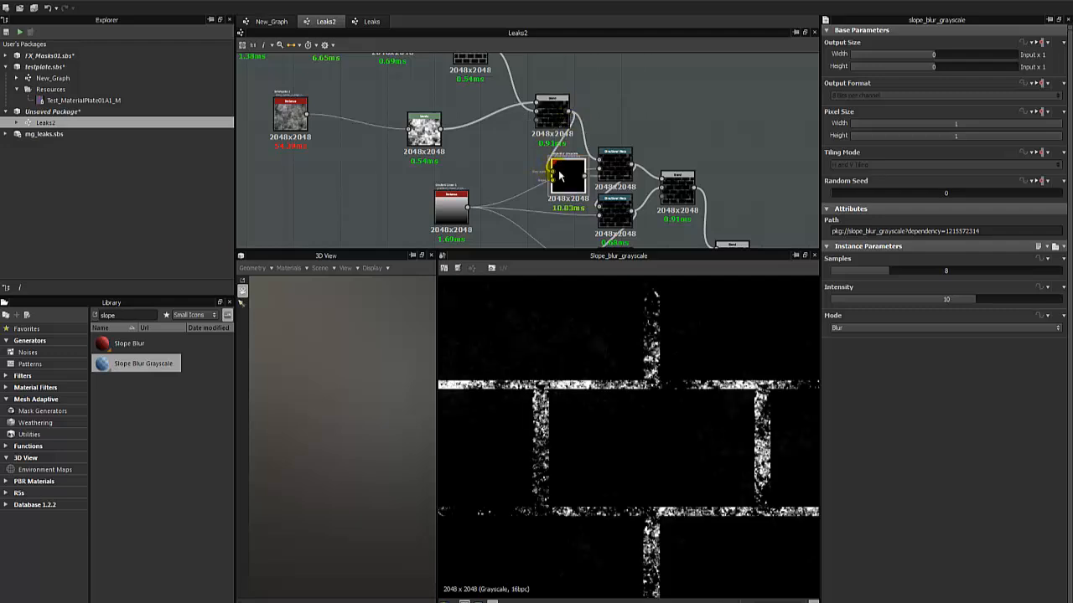
drag(465, 209, 552, 177)
scroll(667, 415, down, 4)
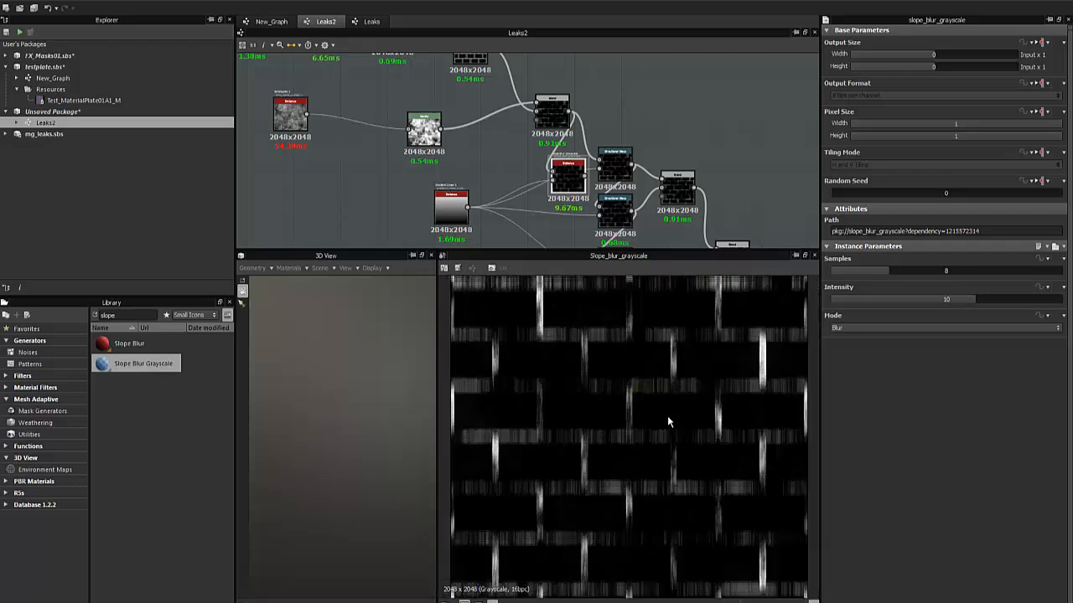
scroll(667, 416, up, 2)
middle_drag(667, 415, 716, 428)
Set the Slope Blur Grayscale's Samples to 28 and Intensity to 11.58, and inspect the streaks in the 2D preview.
mouse_move(973, 300)
mouse_down()
mouse_move(1022, 298)
mouse_move(967, 303)
mouse_up()
drag(919, 272, 1033, 272)
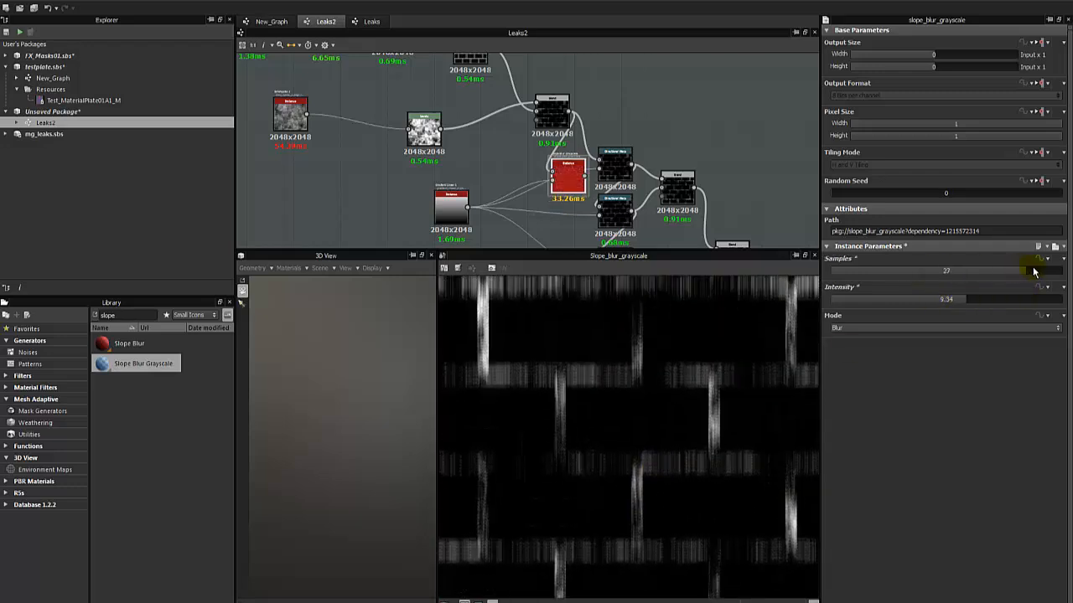
mouse_move(992, 301)
mouse_down()
mouse_move(1015, 299)
mouse_move(997, 301)
mouse_up()
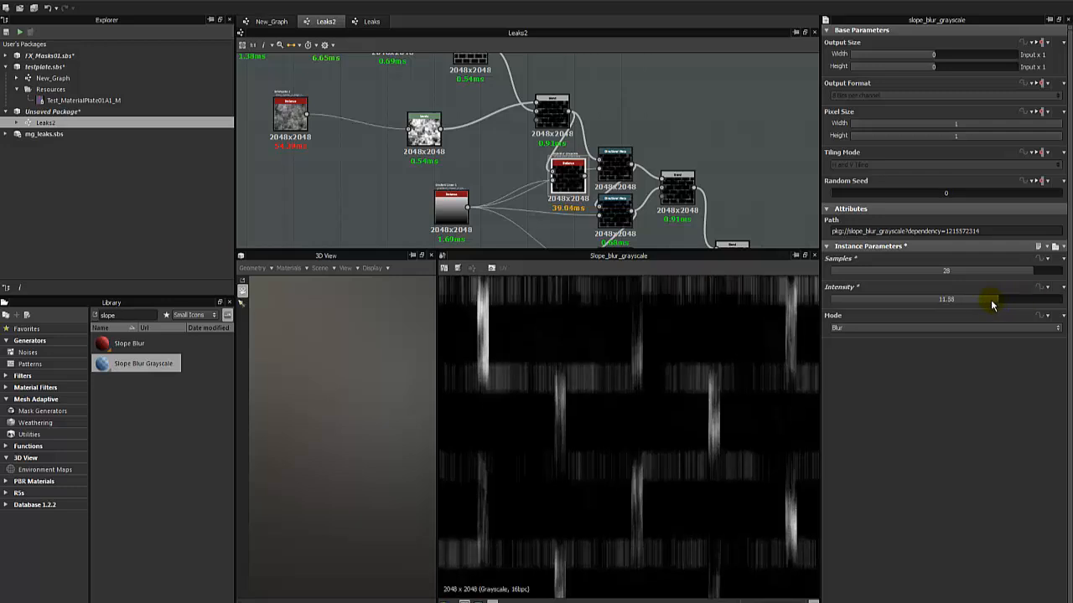
scroll(702, 320, down, 5)
scroll(693, 368, up, 1)
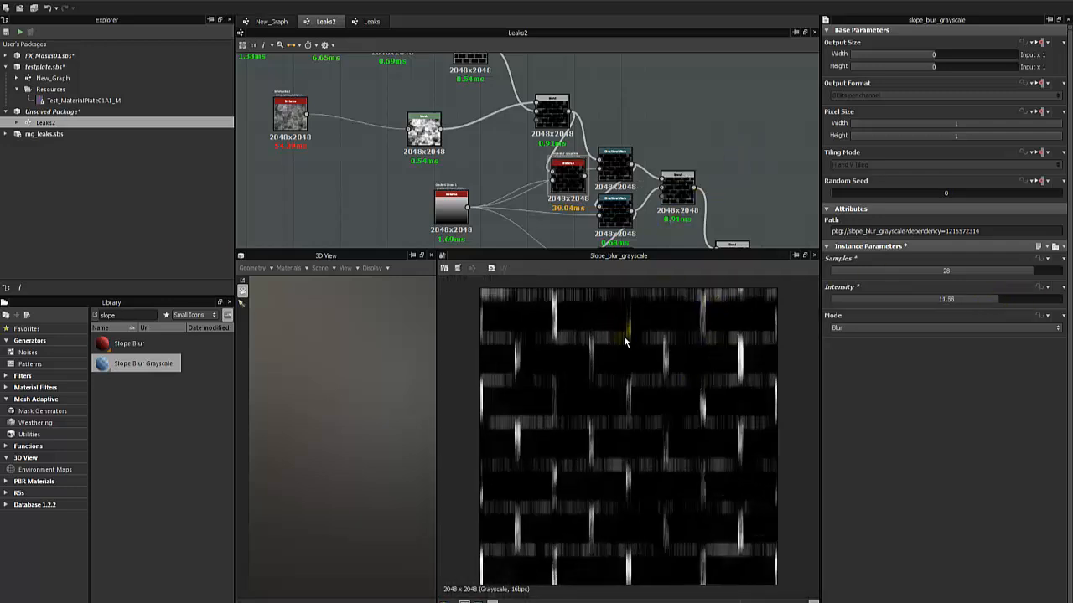
scroll(623, 338, up, 2)
scroll(645, 269, up, 1)
Delete the three Directional Warps and both Max (Lighten) Blends, and move the Slope Blur Grayscale node into their place.
drag(563, 181, 663, 126)
middle_drag(665, 164, 591, 67)
middle_drag(539, 181, 521, 220)
drag(484, 231, 653, 122)
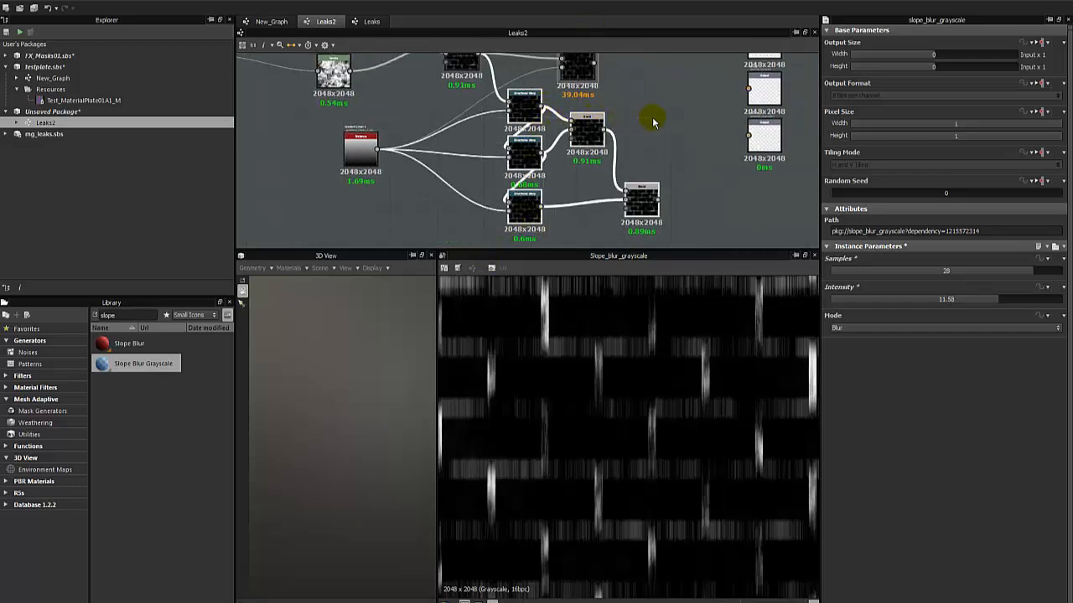
key(Delete)
drag(580, 74, 567, 143)
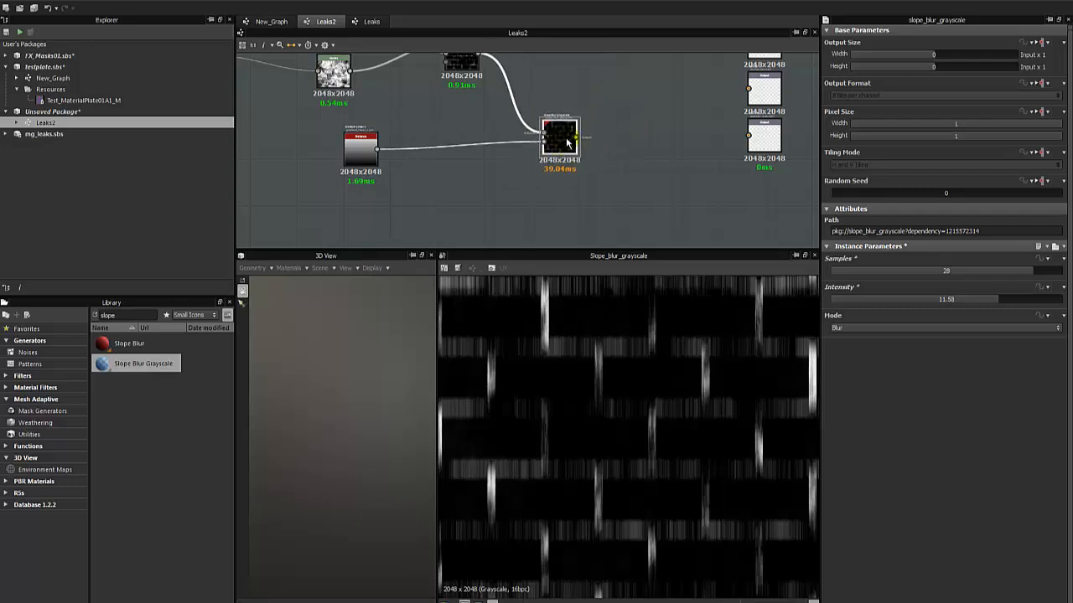
Set the Slope Blur Grayscale's Samples to 26 and Intensity to 11.89.
scroll(603, 398, down, 4)
scroll(613, 419, up, 2)
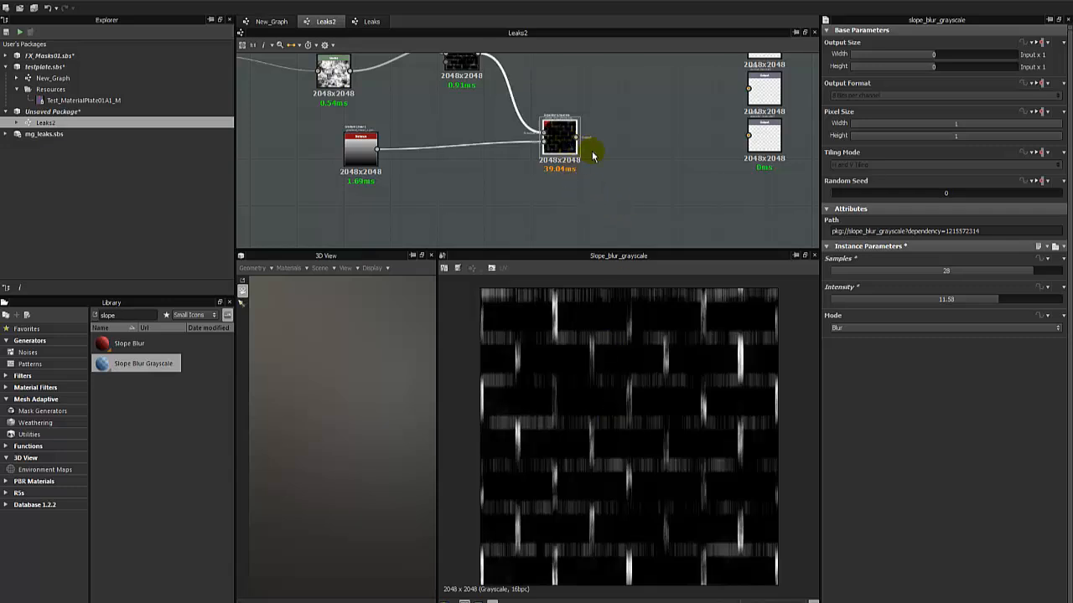
drag(994, 272, 1002, 307)
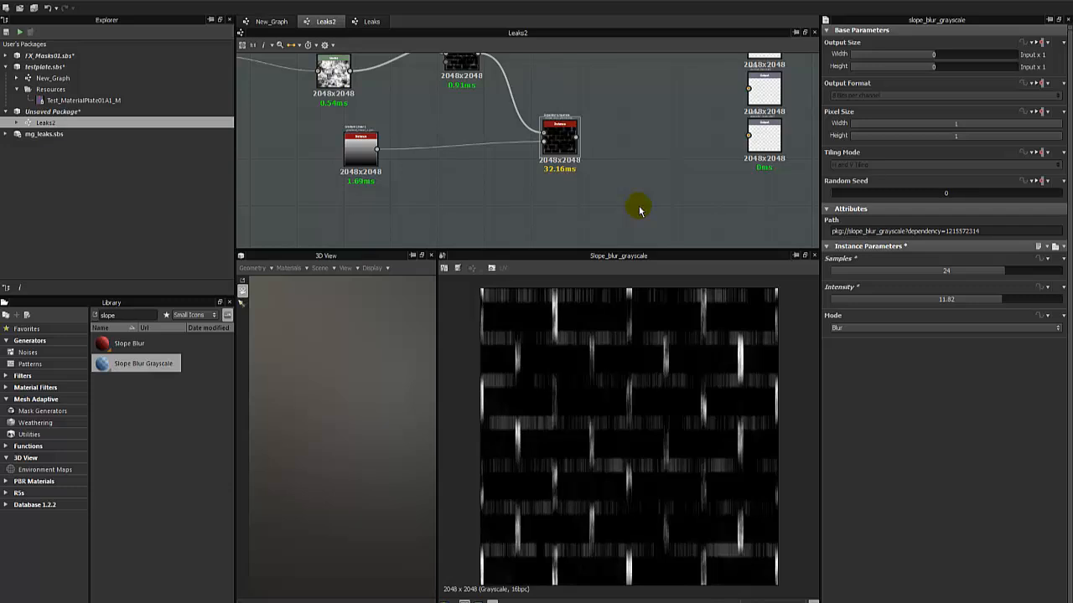
drag(977, 272, 1004, 312)
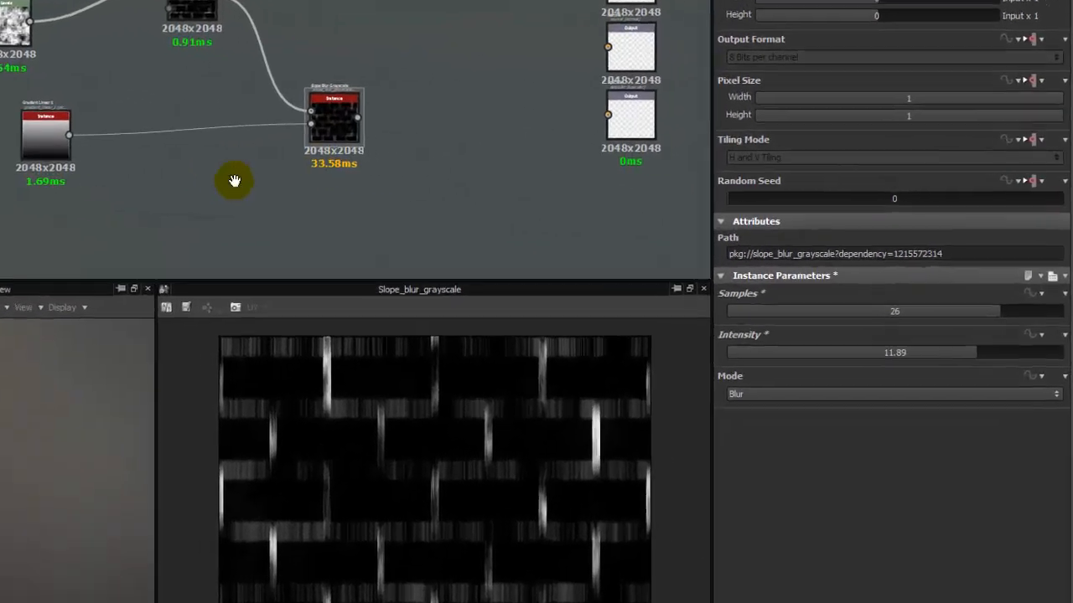
Enlarge the graph area and shift the whole brick, noise, gradient and slope blur network left to free up space.
middle_drag(234, 181, 494, 268)
scroll(495, 268, down, 3)
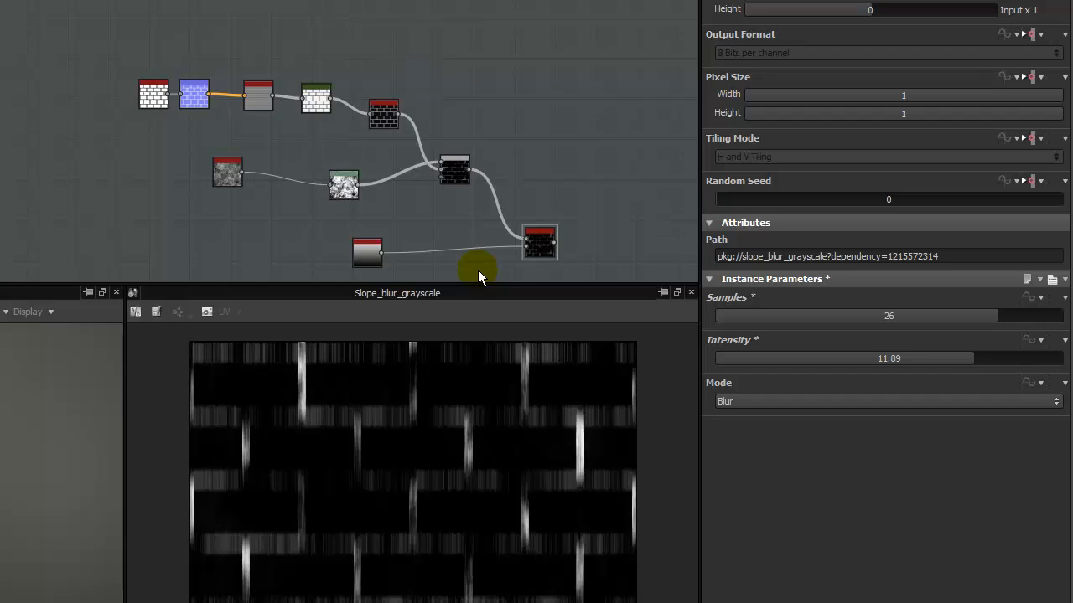
drag(462, 283, 394, 502)
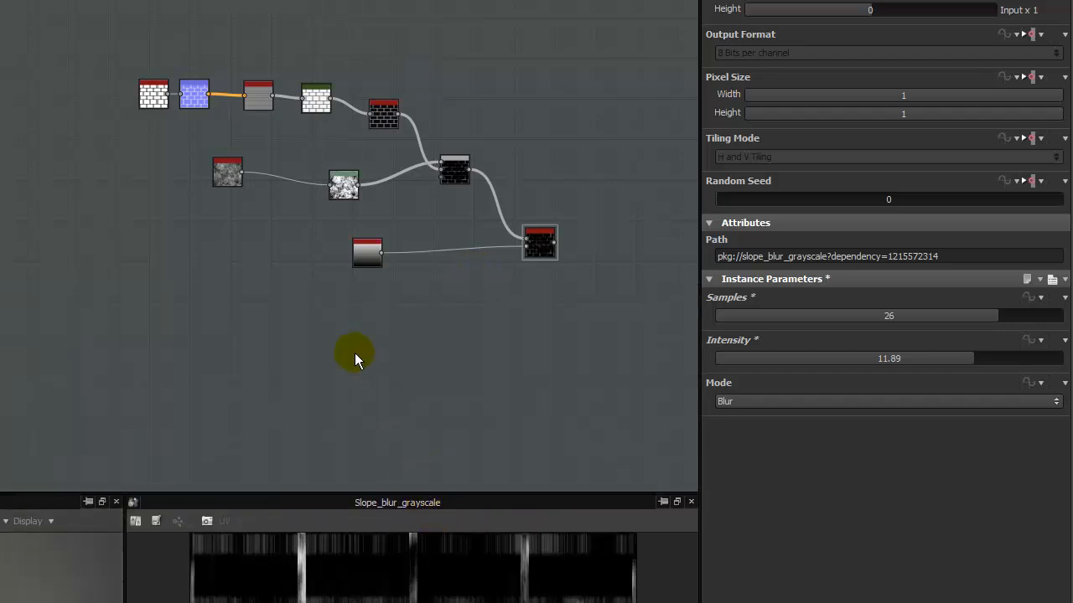
drag(53, 53, 579, 377)
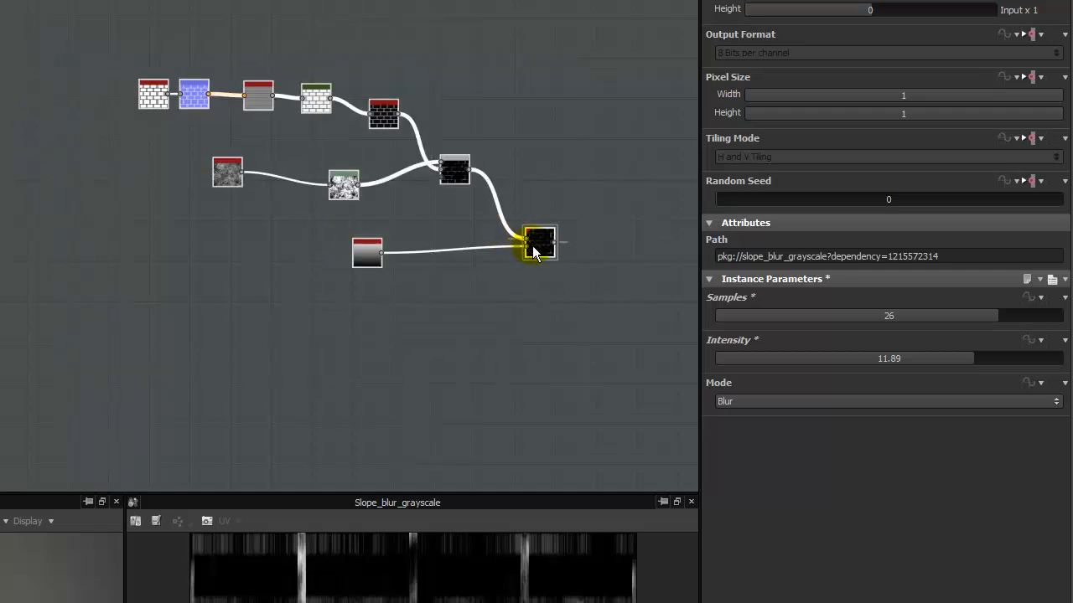
drag(535, 253, 408, 296)
click(391, 388)
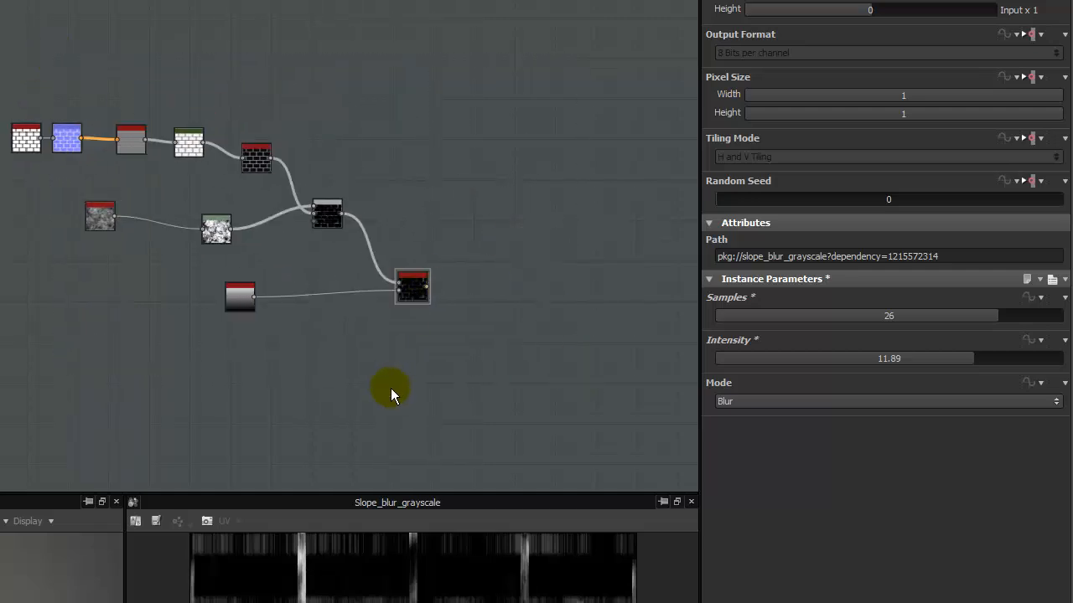